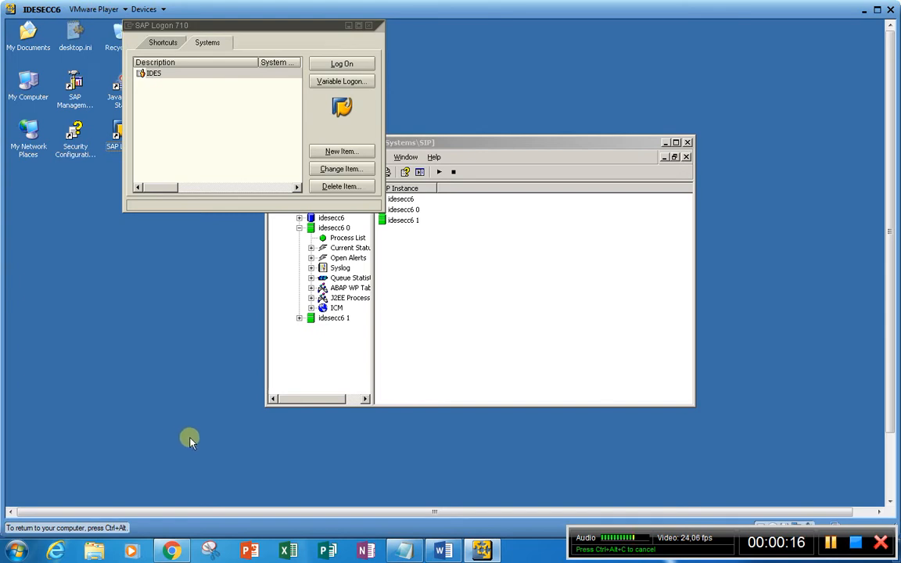
View the Create Material screenshot in the open Word document, then switch to Chrome with the sapindonesia.net home page
left_click(443, 550)
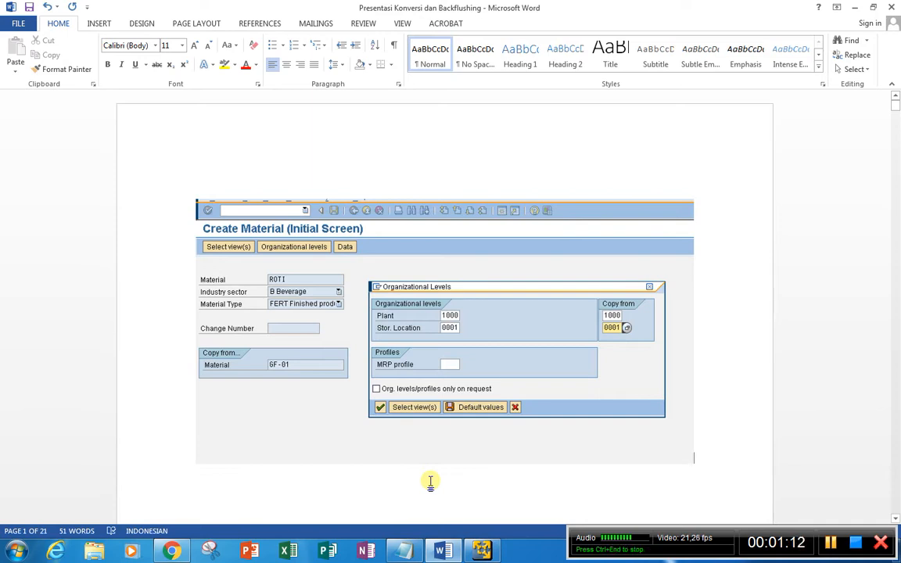
mouse_move(482, 552)
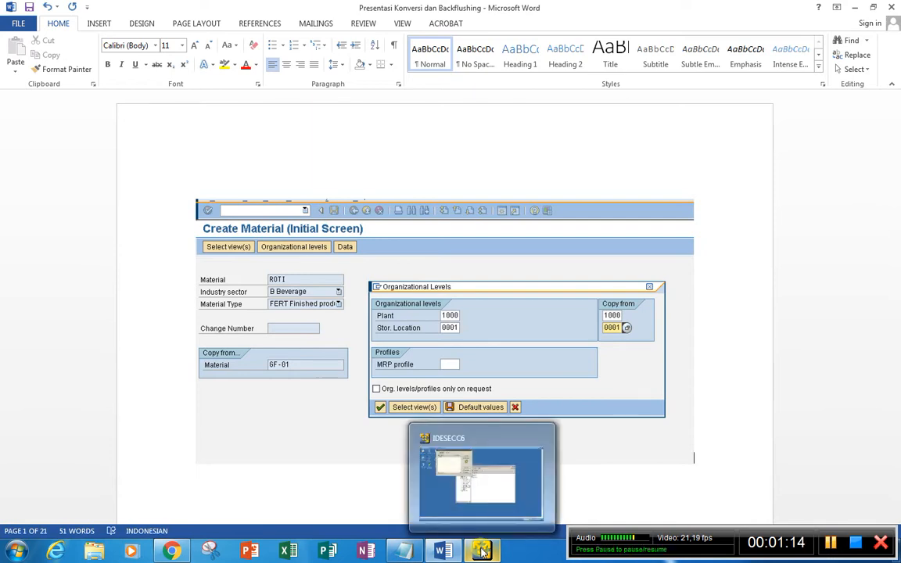
mouse_move(172, 554)
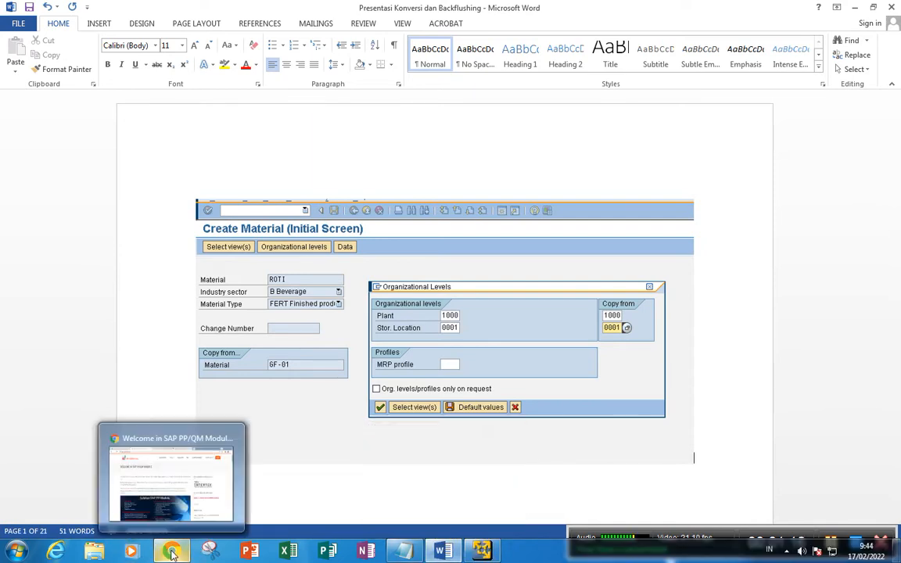
left_click(192, 434)
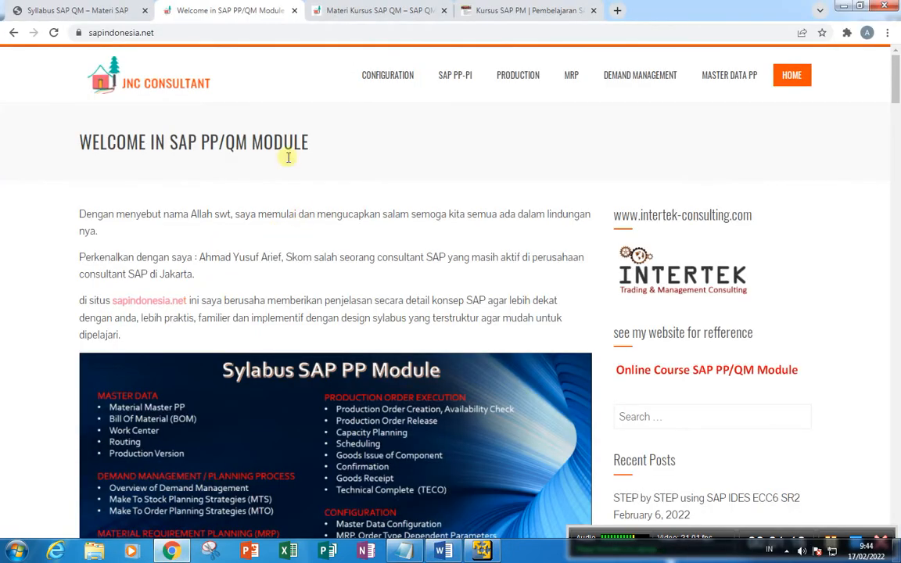
Examine the full address of sapindonesia.net and the SAP PP Module syllabus on its home page
left_click(195, 35)
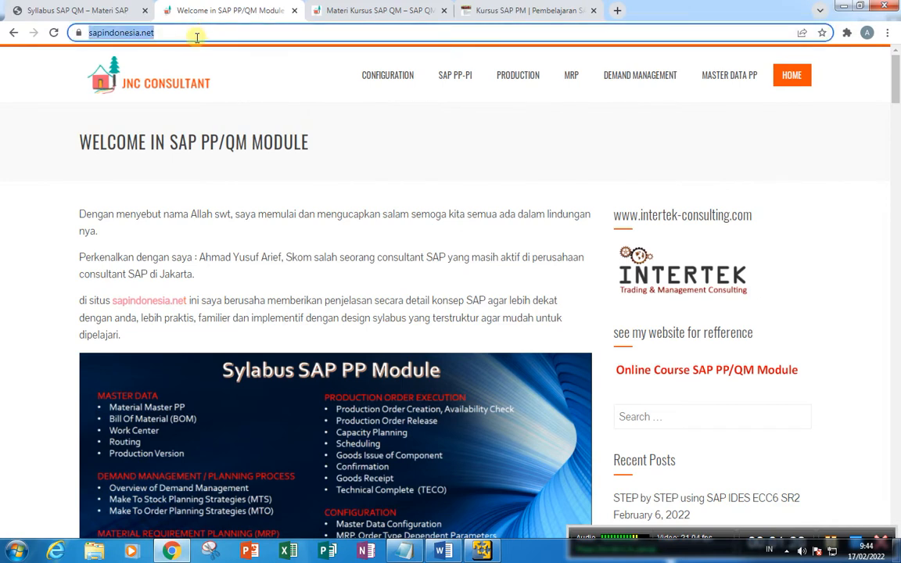
left_click(198, 33)
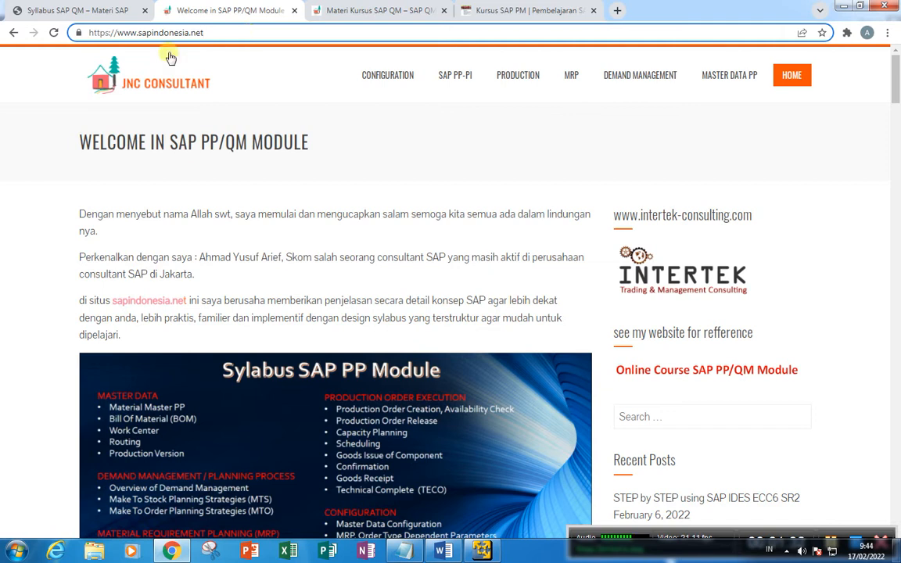
scroll(257, 256, "down", 3)
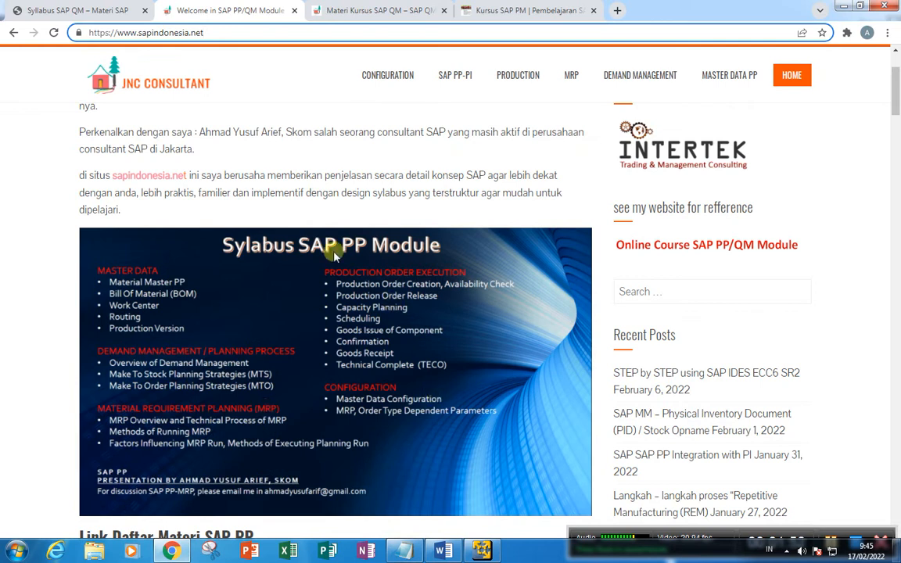
left_click(209, 29)
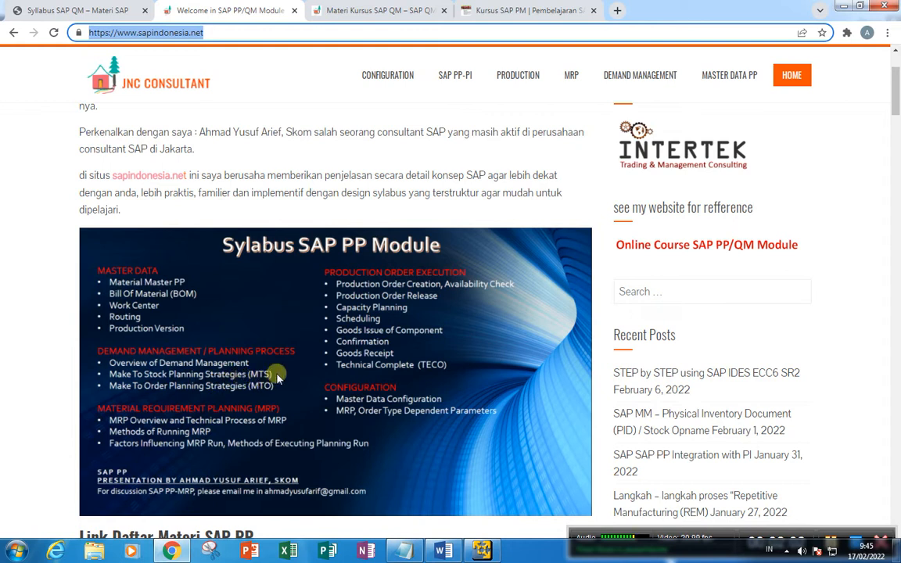
Search the sapindonesia.net site for "mrp"
left_click(663, 291)
type("mr")
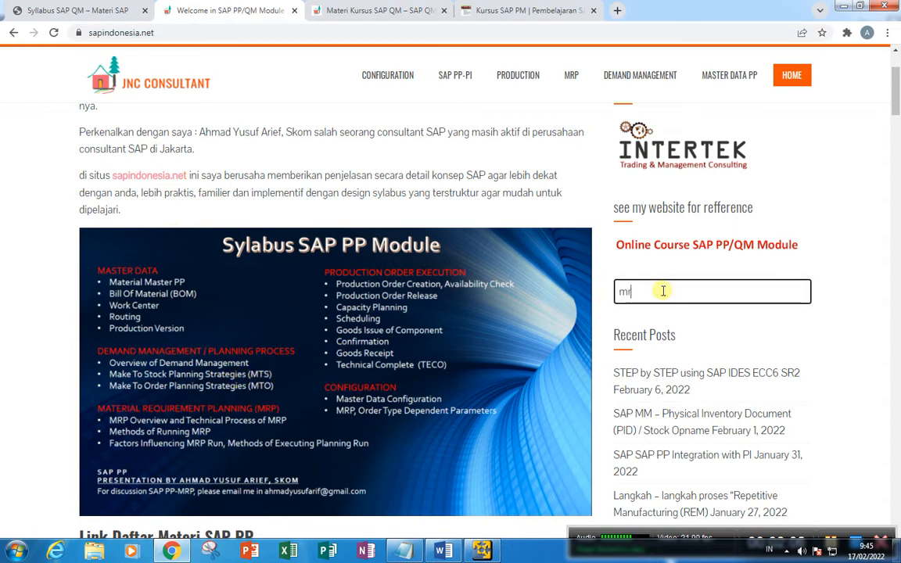
type("p")
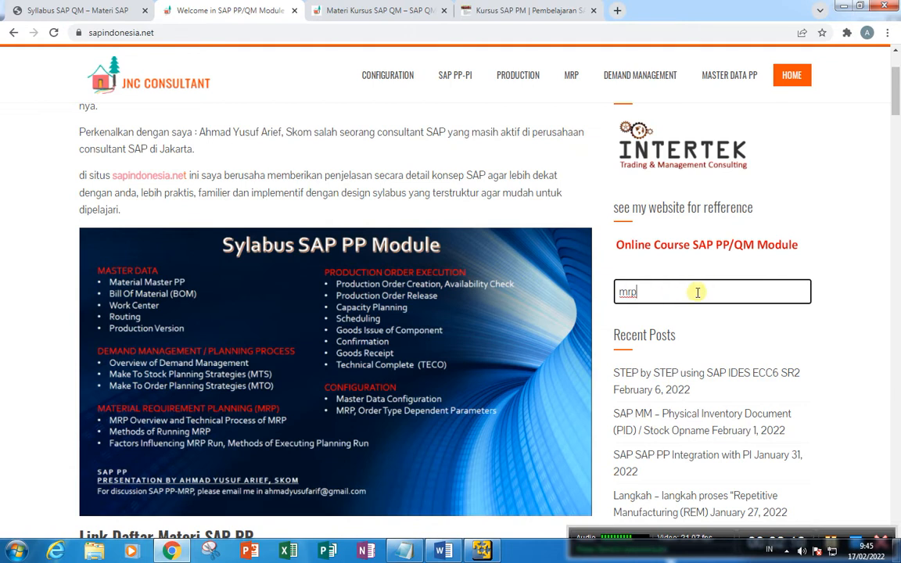
key("Return")
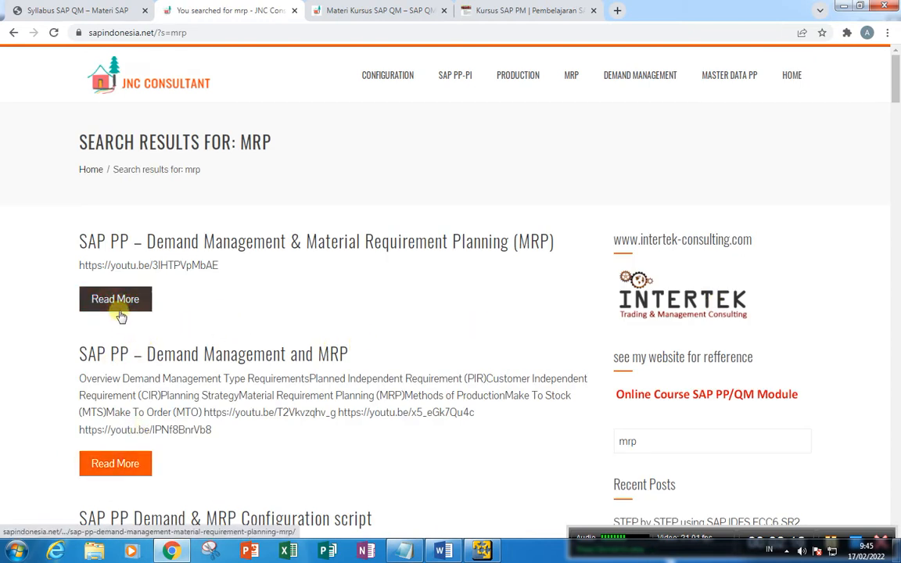
Read through the article "SAP PP – Demand Management & Material Requirement Planning (MRP)" and return to the site's home page
left_click(120, 307)
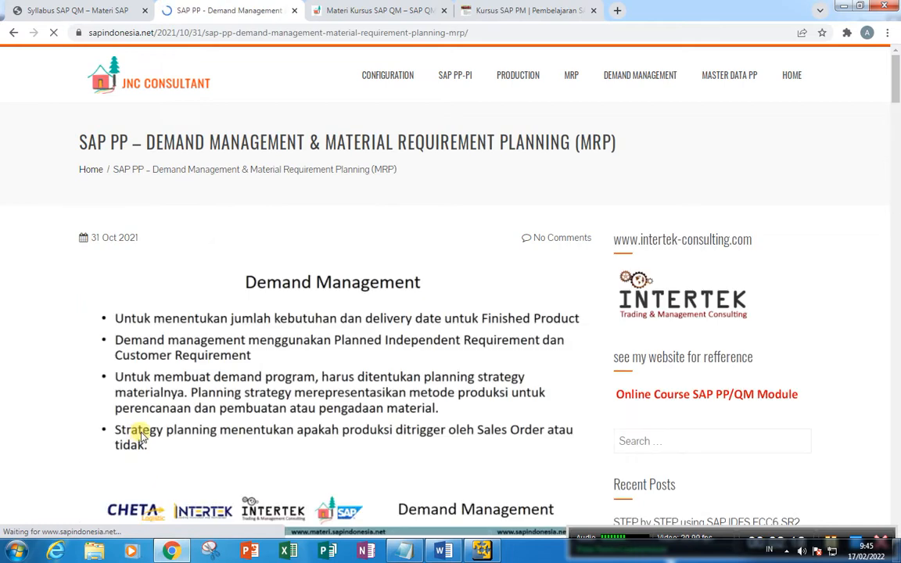
scroll(286, 362, "down", 4)
scroll(285, 363, "up", 4)
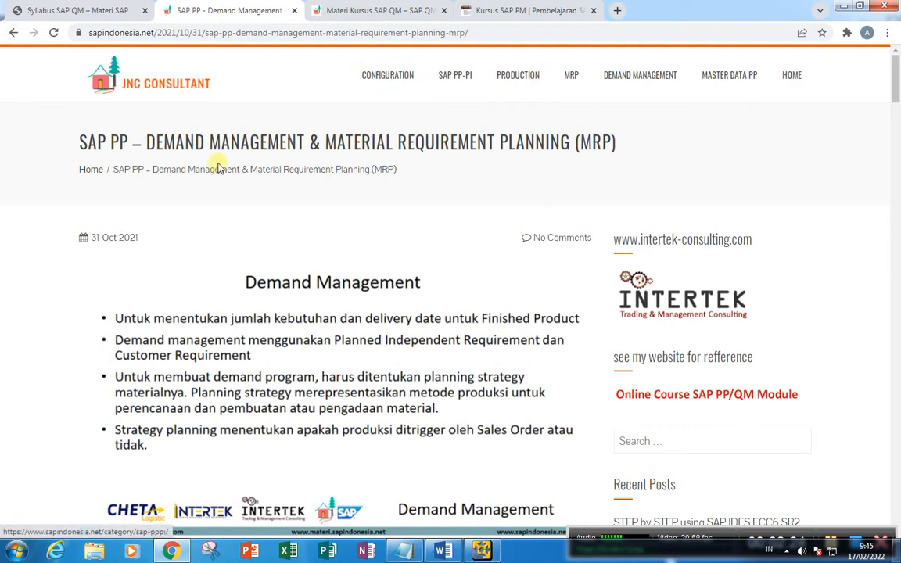
scroll(286, 319, "down", 20)
scroll(285, 321, "up", 7)
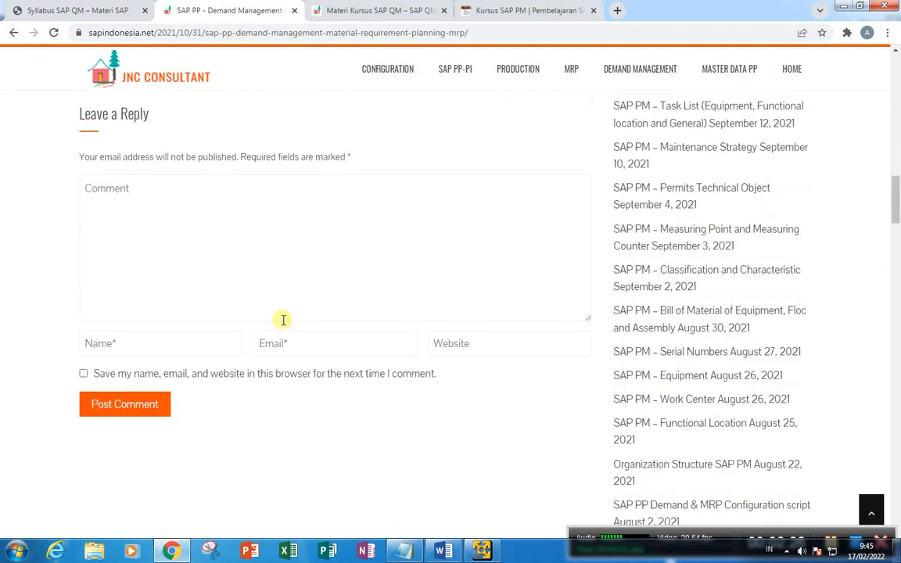
scroll(283, 320, "up", 1)
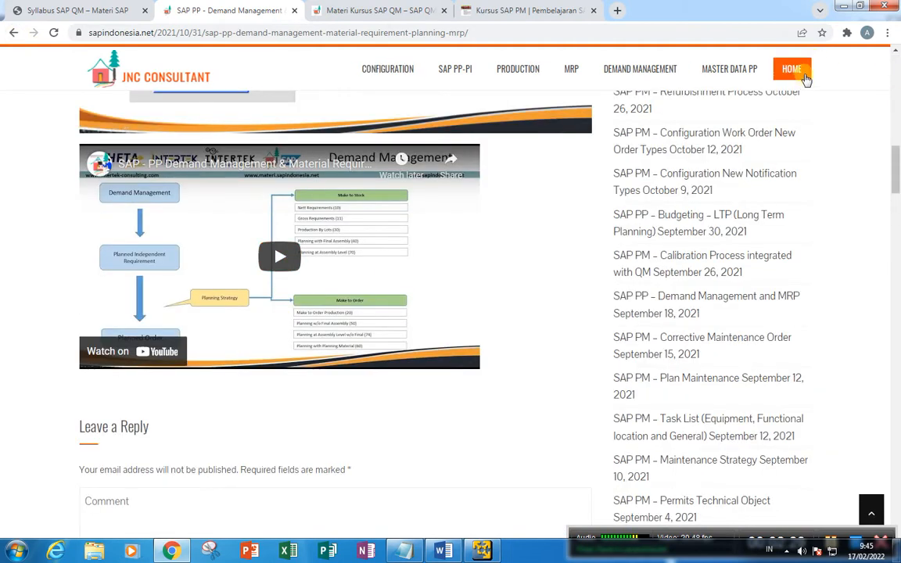
left_click(803, 78)
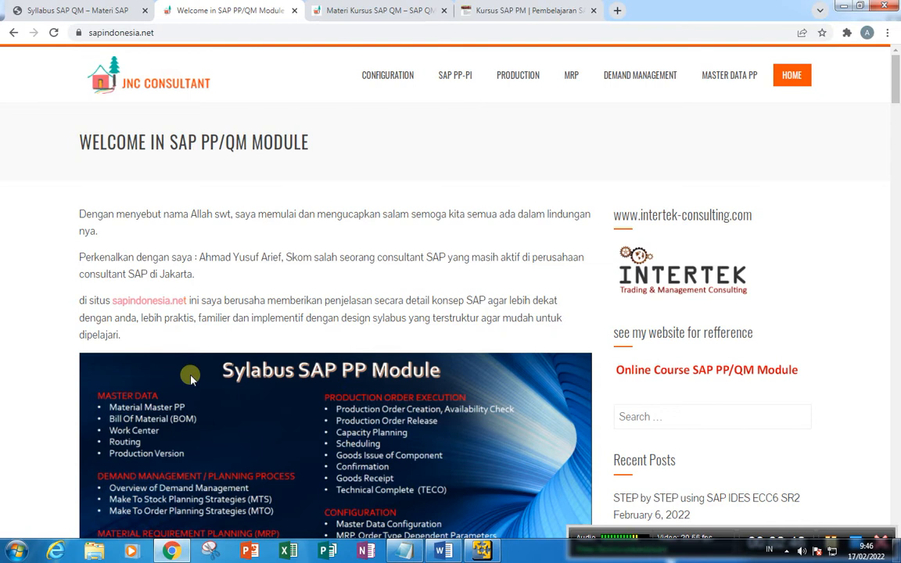
Open the Syllabus SAP PP page on the Materi SAP site, then return to sapindonesia.net and highlight its address
left_click(56, 9)
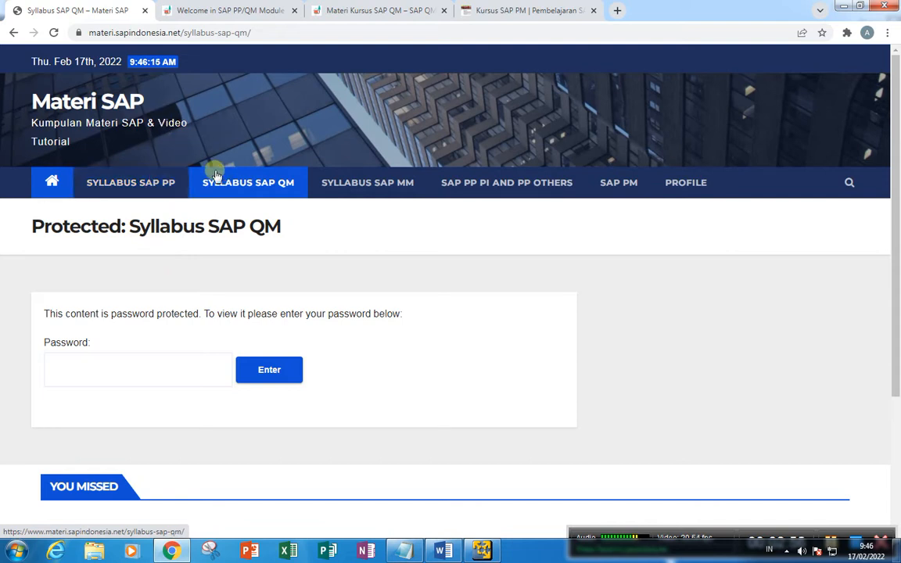
left_click(133, 185)
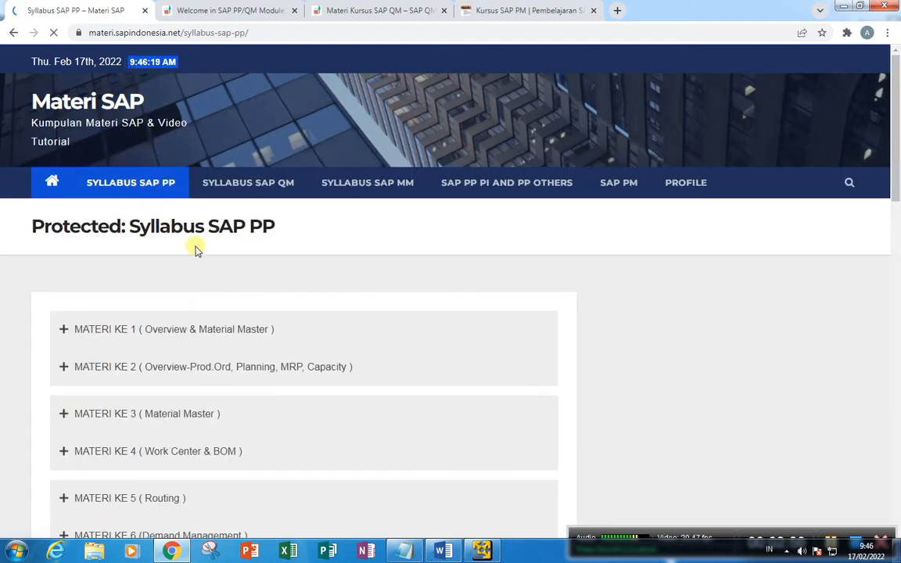
left_click(270, 15)
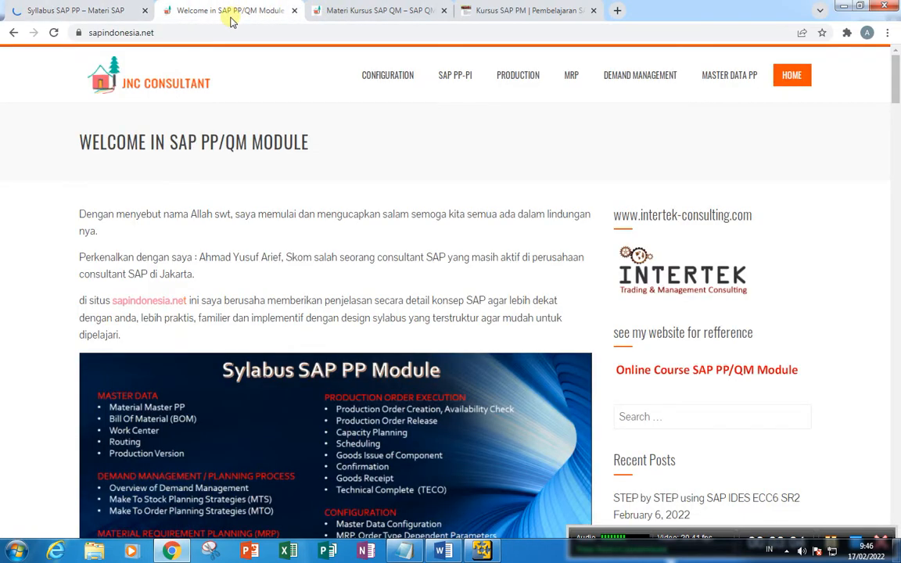
left_click(174, 34)
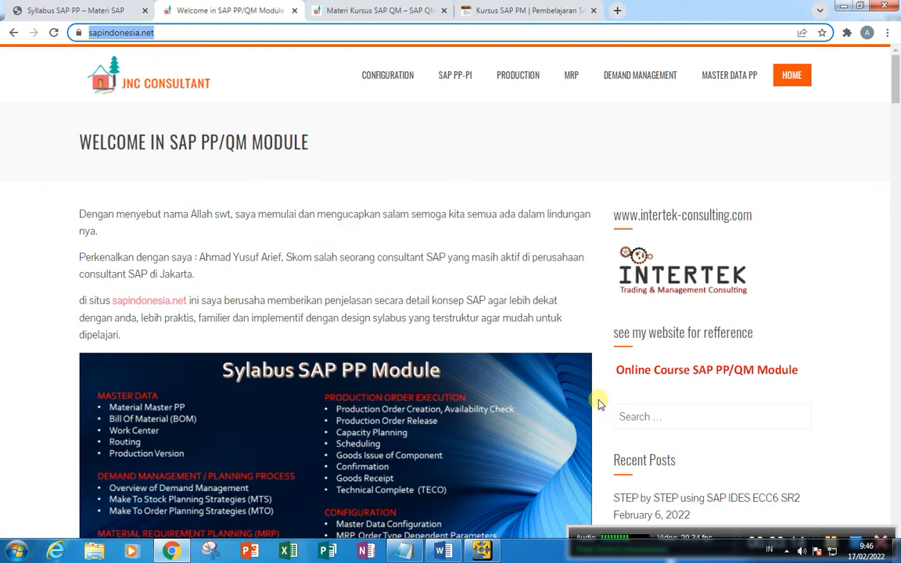
Search the sapindonesia.net site for "inspection"
left_click(639, 417)
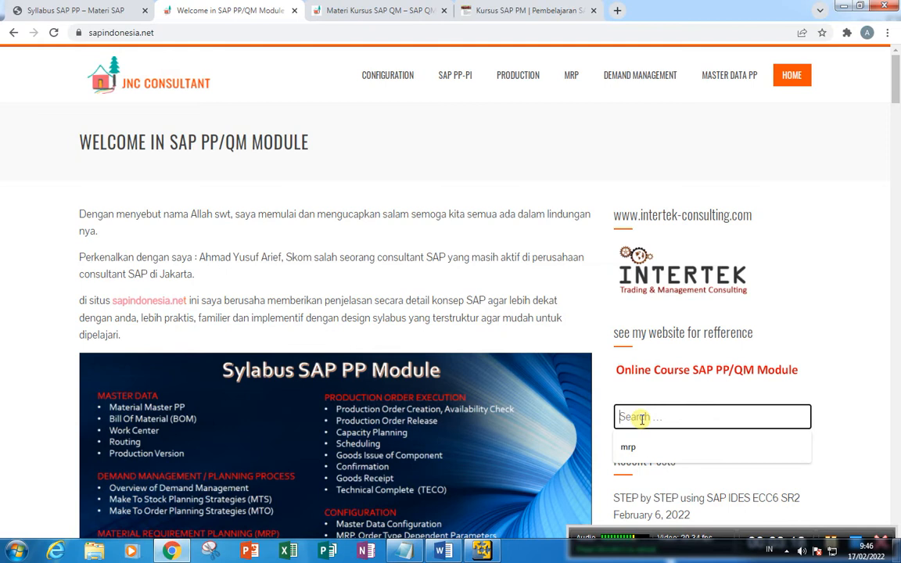
type("l")
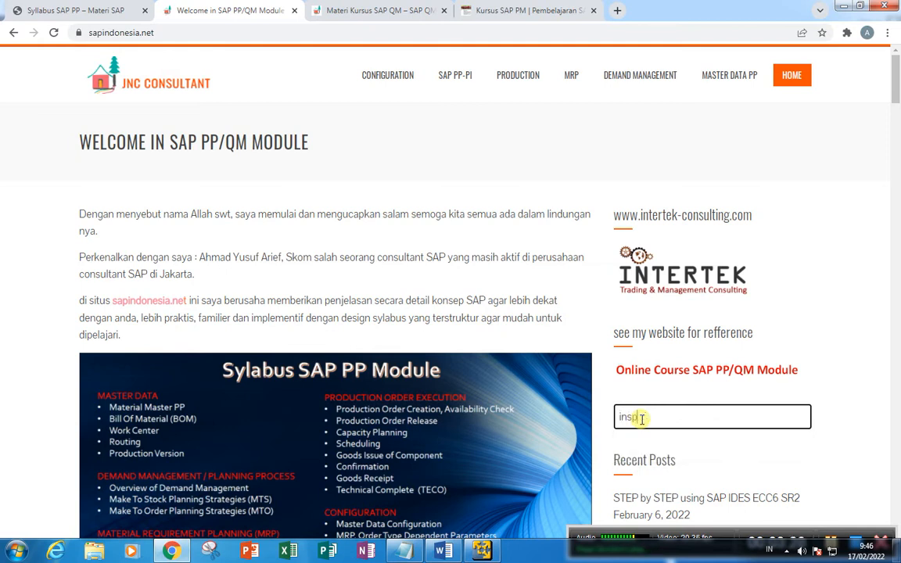
type("nspection")
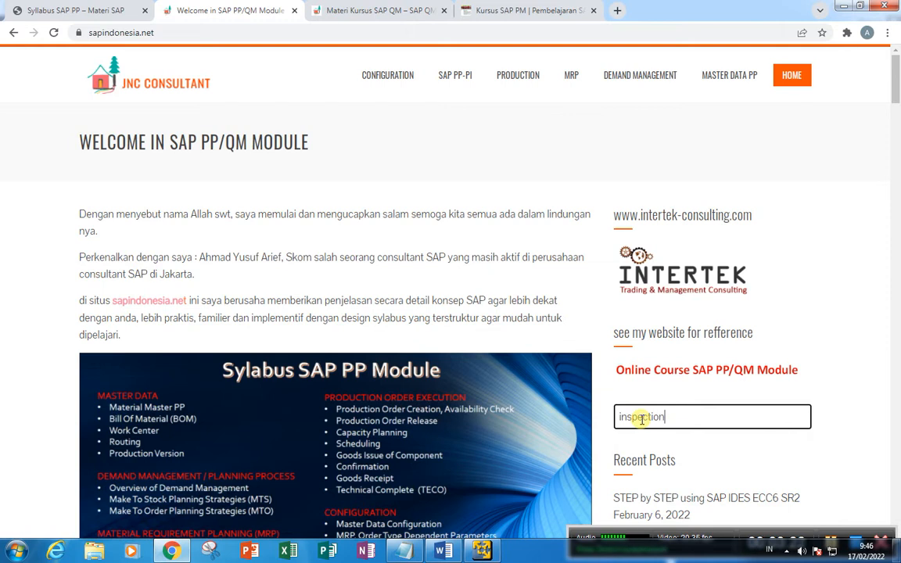
key("Return")
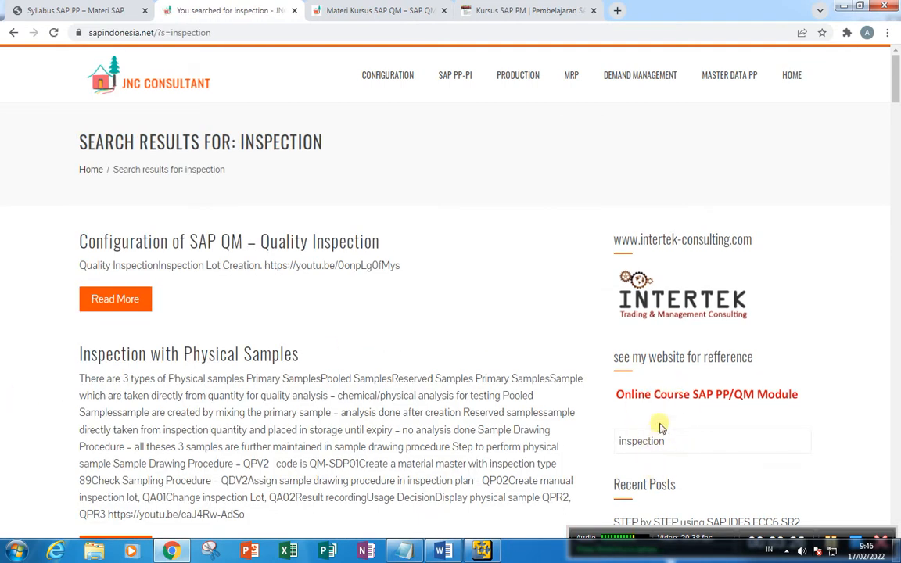
Read through the article "Configuration of SAP QM – Quality Inspection" and return to the site's home page
left_click(111, 300)
scroll(265, 404, "down", 20)
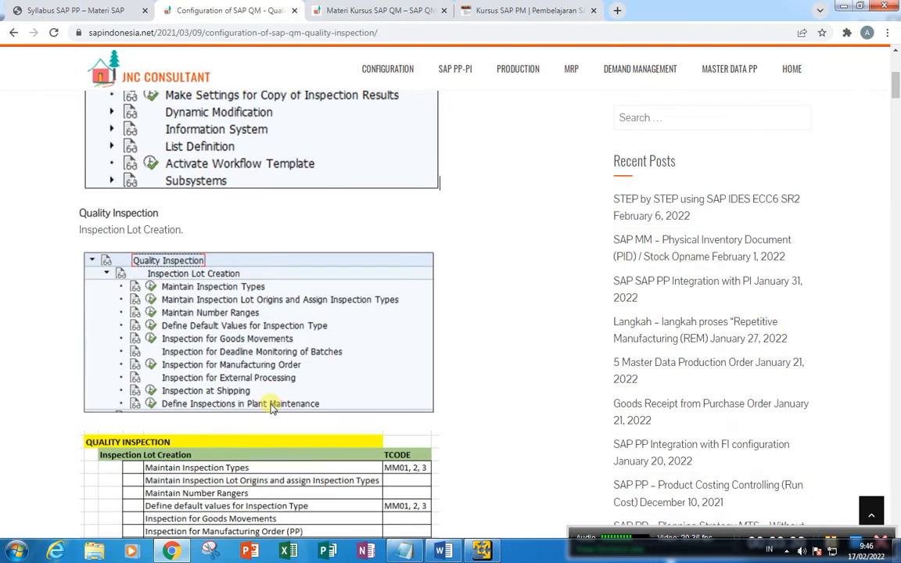
scroll(282, 407, "down", 20)
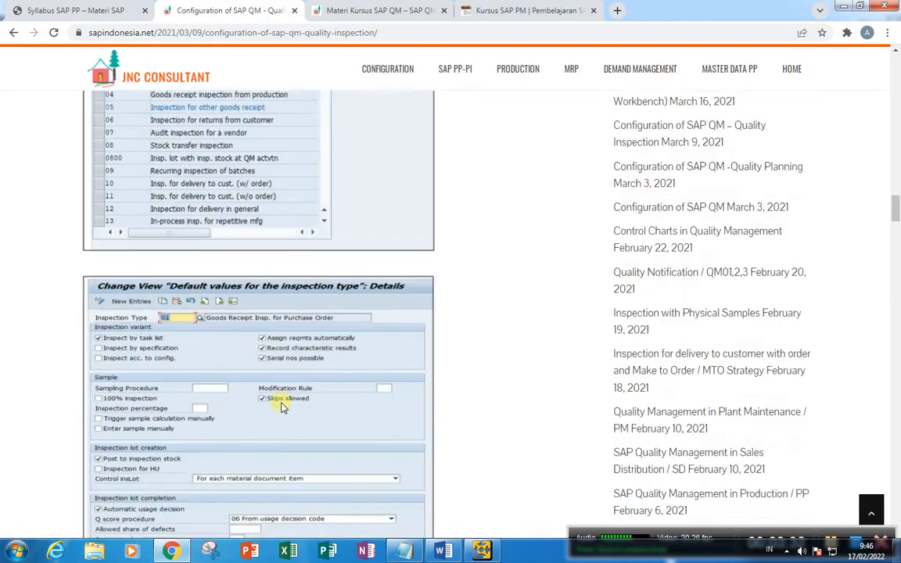
scroll(283, 420, "up", 20)
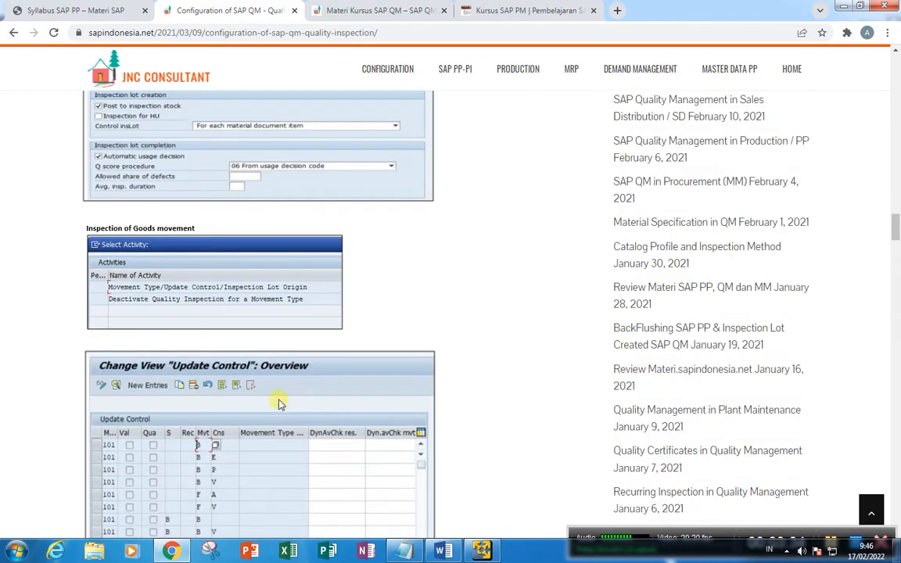
scroll(311, 412, "up", 20)
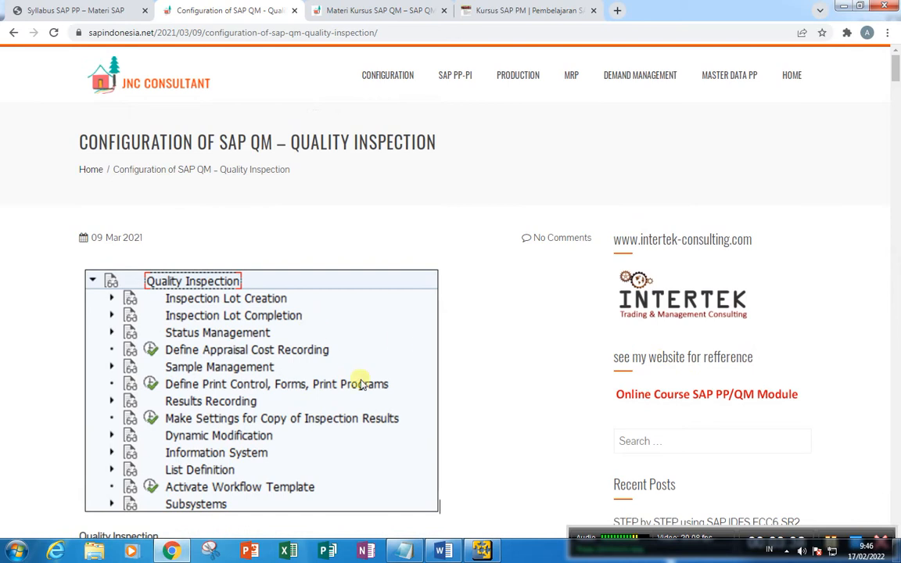
left_click(795, 82)
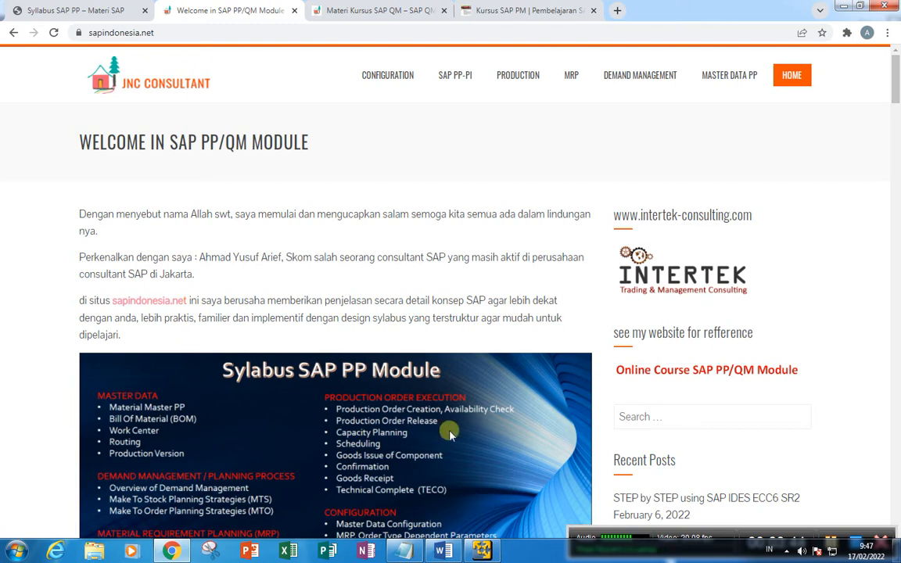
Review the SAP PP syllabus on the home page, then view the Materi Kursus SAP QM site and highlight its address
scroll(344, 400, "down", 2)
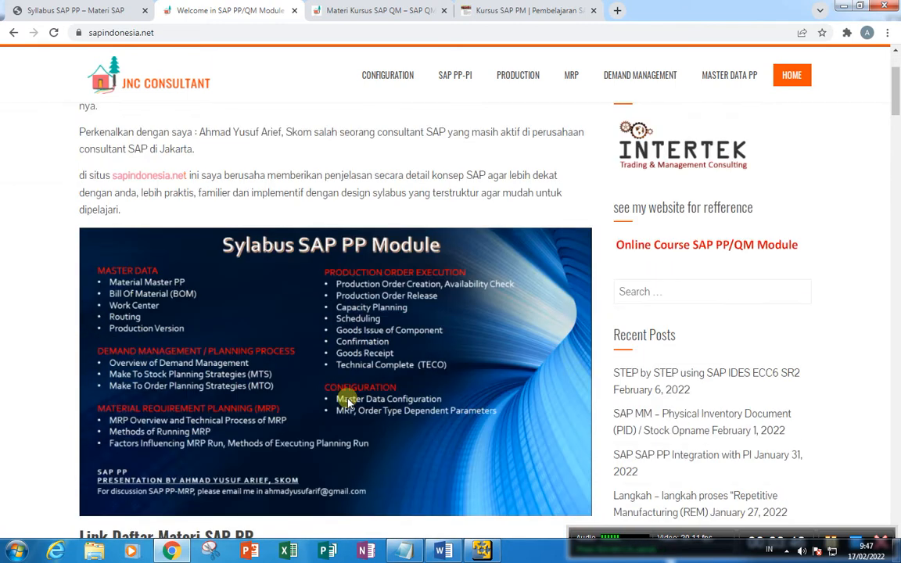
scroll(258, 290, "up", 2)
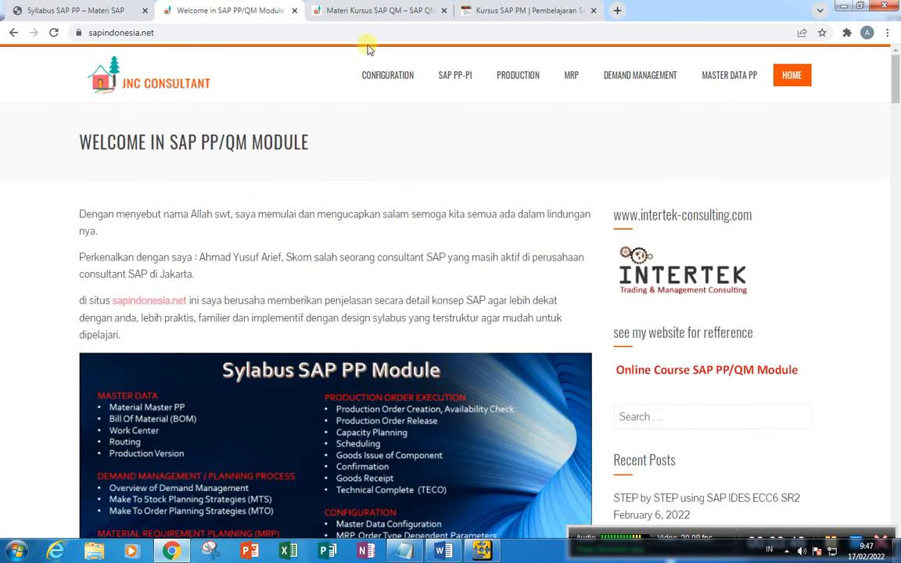
left_click(358, 9)
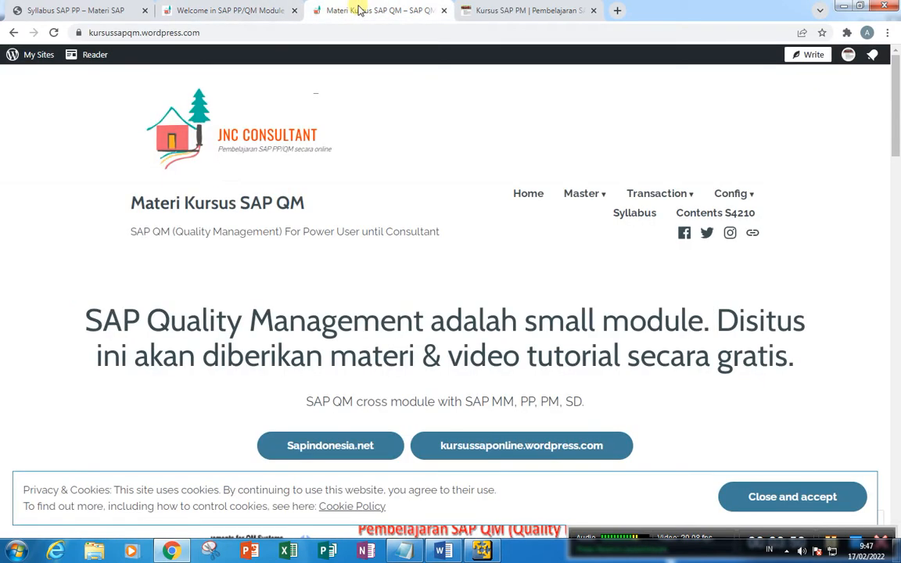
left_click(239, 28)
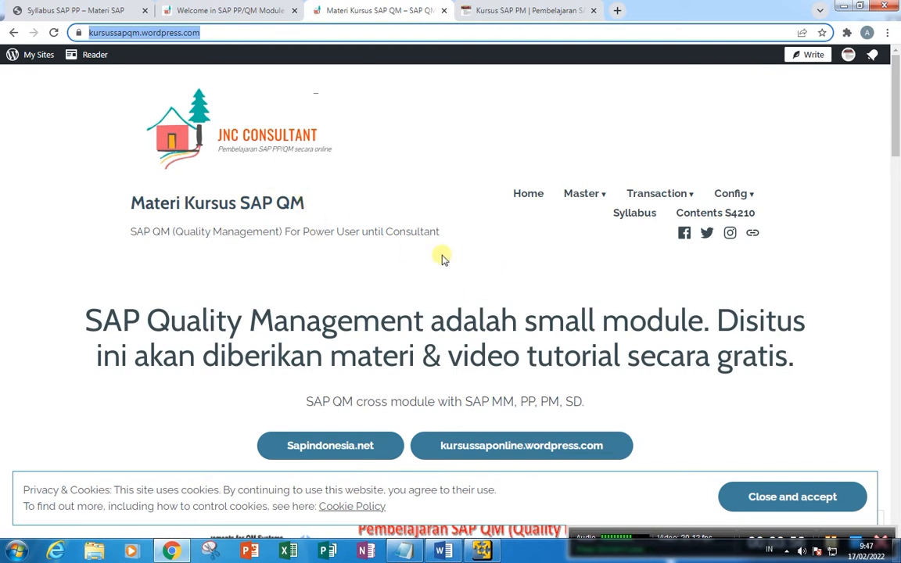
left_click(231, 14)
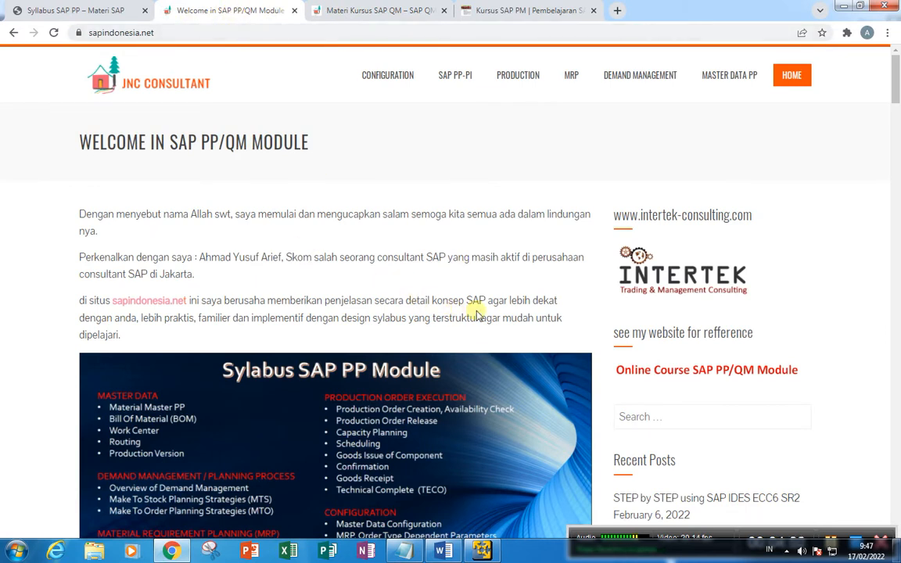
left_click(358, 12)
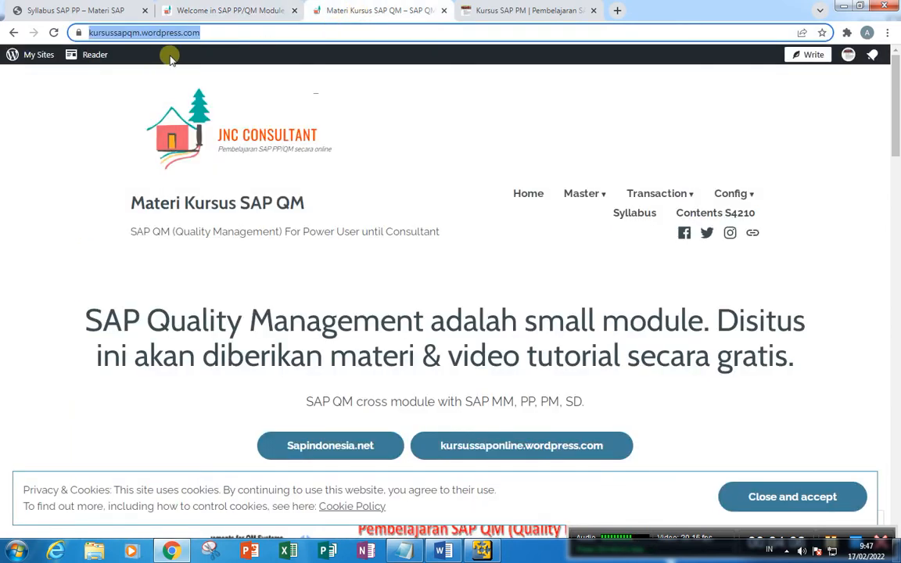
Open the Syllabus page of the Materi Kursus SAP QM site and read through the SAP Quality Management topics
left_click(266, 31)
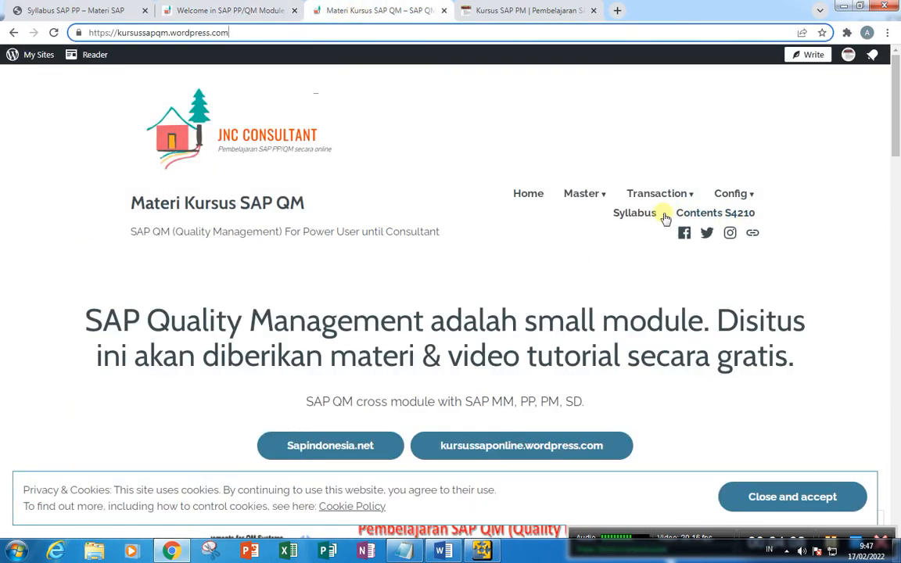
left_click(639, 215)
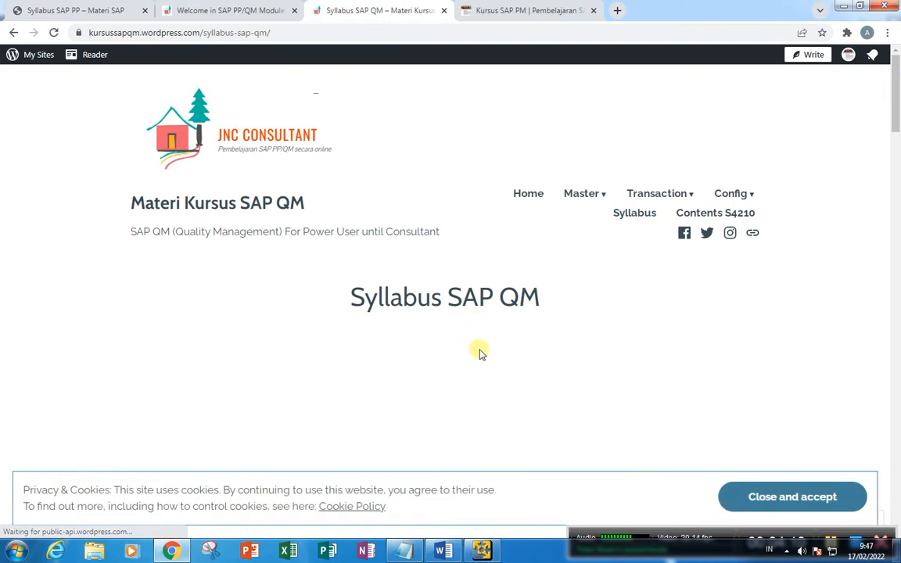
scroll(481, 348, "down", 3)
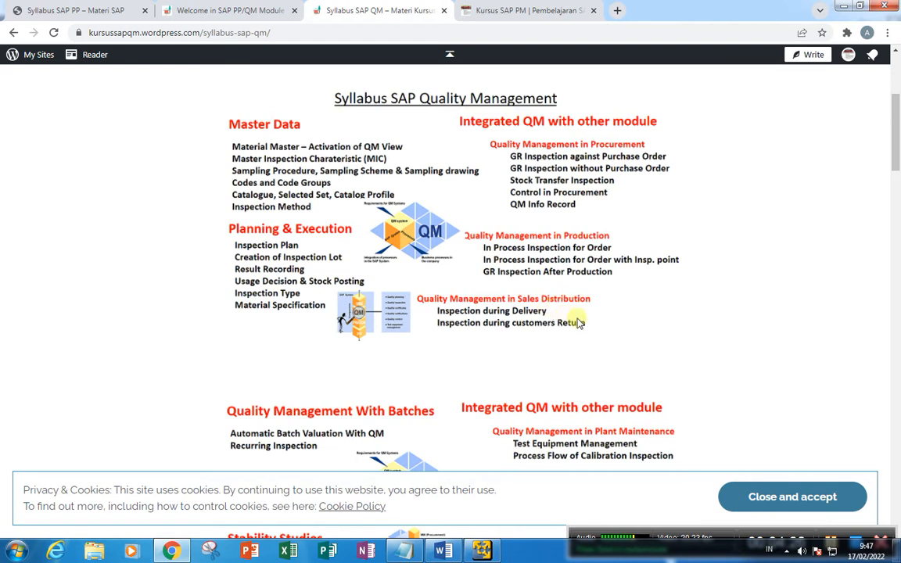
scroll(571, 342, "down", 4)
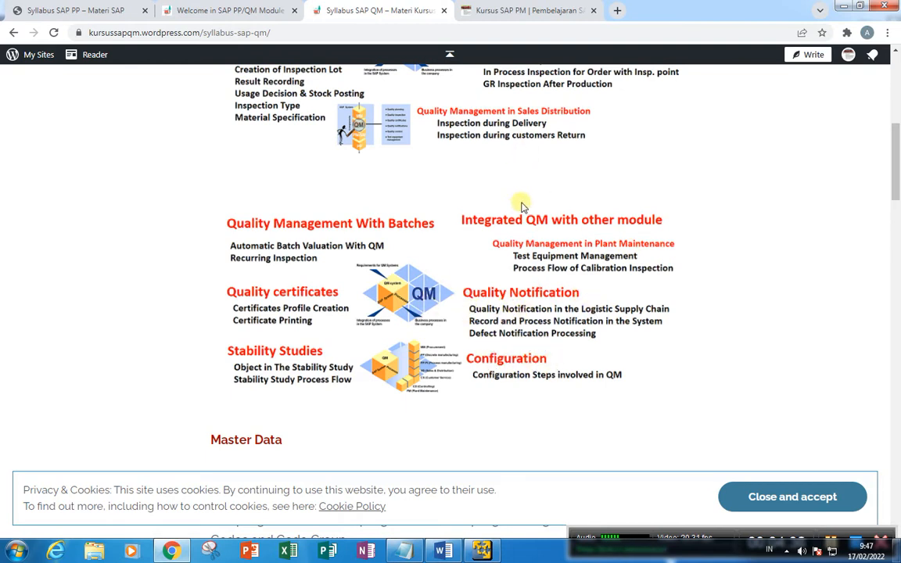
Switch to the Kursus SAP PM site, highlight its address, and open the Syllabus PM page
left_click(518, 11)
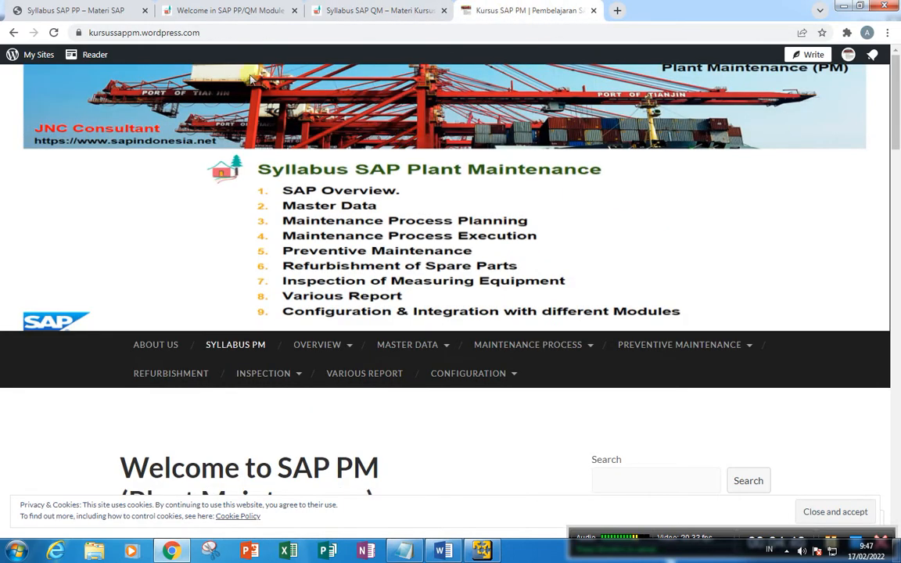
left_click(249, 32)
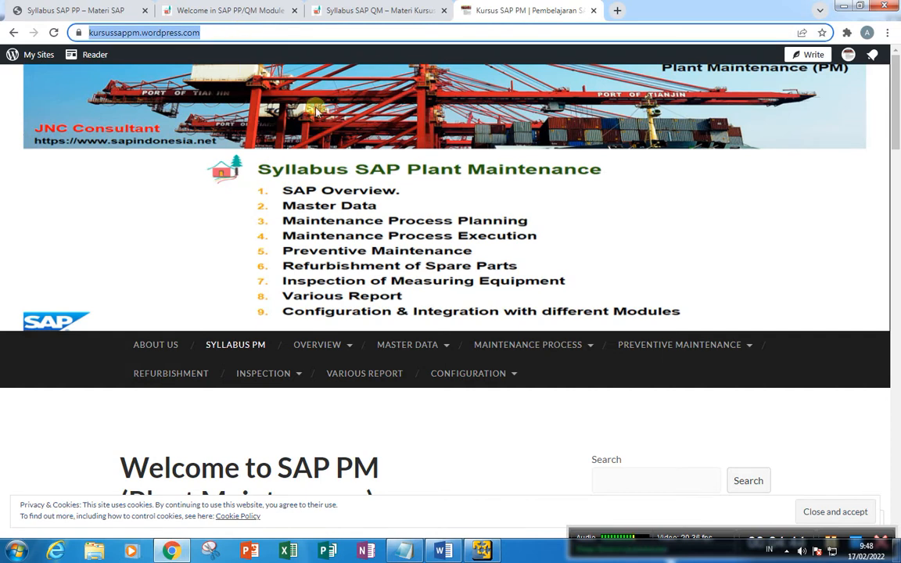
left_click(223, 345)
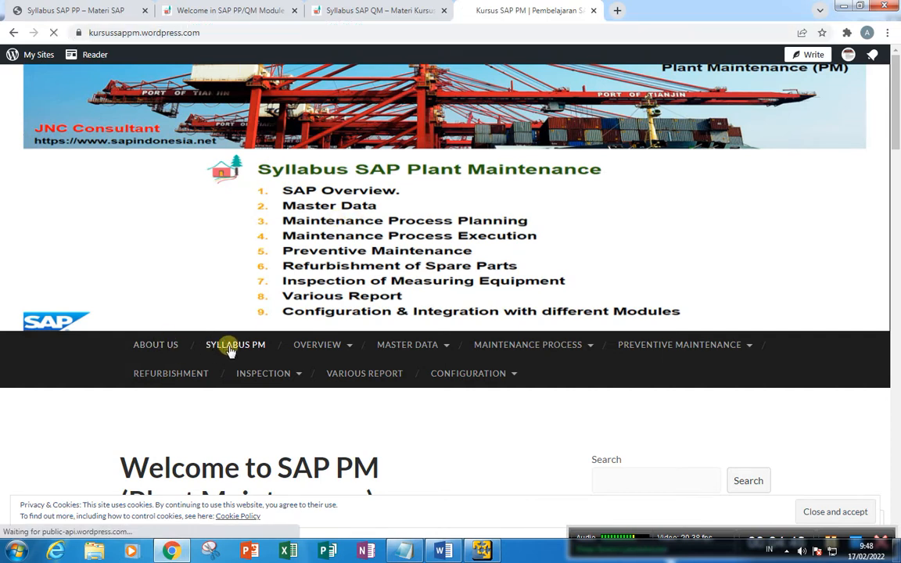
mouse_move(402, 373)
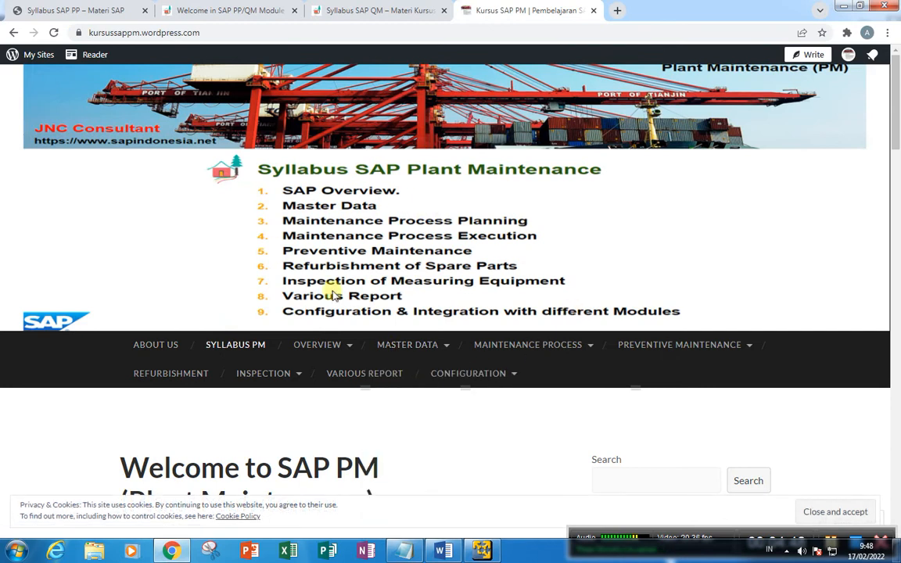
Read through the full SAP PM syllabus from SAP Overview to Configuration & Integration with different Modules, then return to the page's beginning
scroll(372, 298, "down", 3)
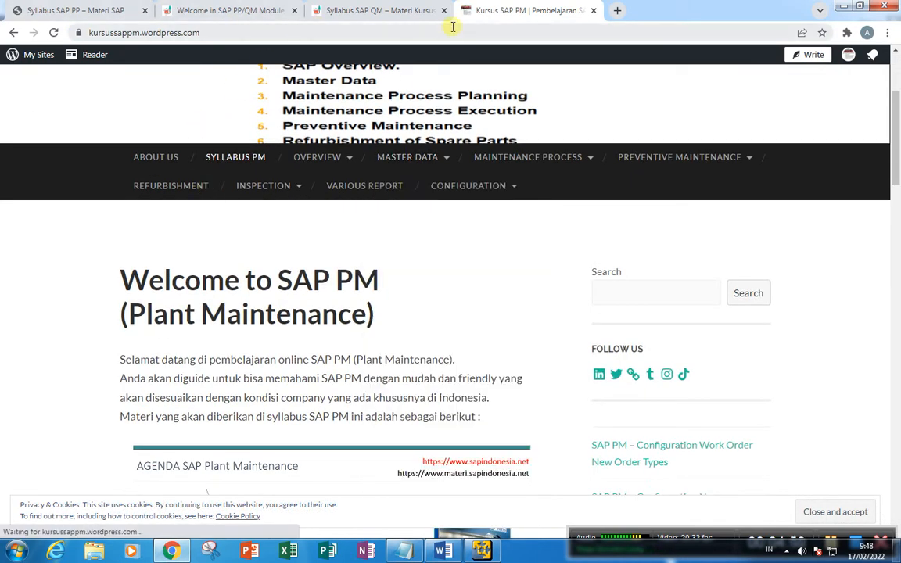
scroll(447, 291, "down", 5)
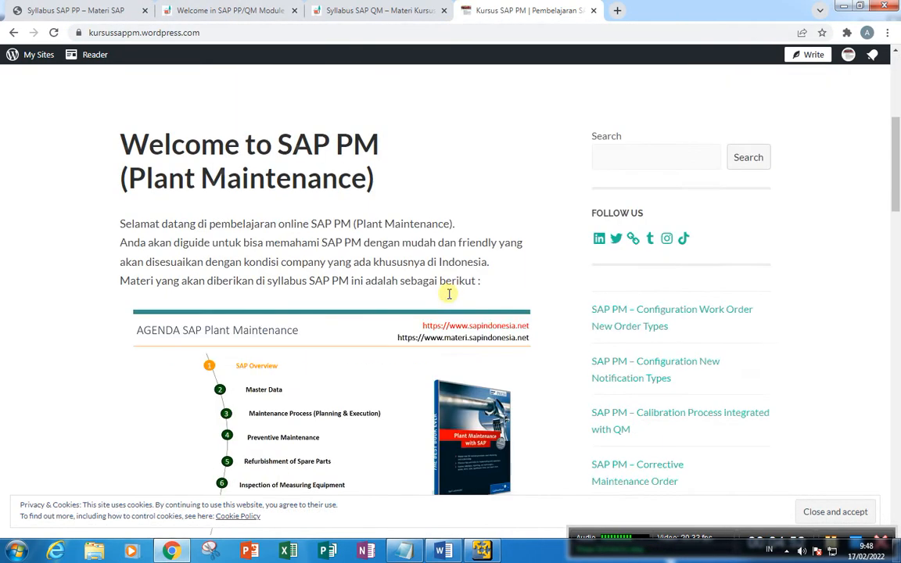
scroll(419, 291, "down", 2)
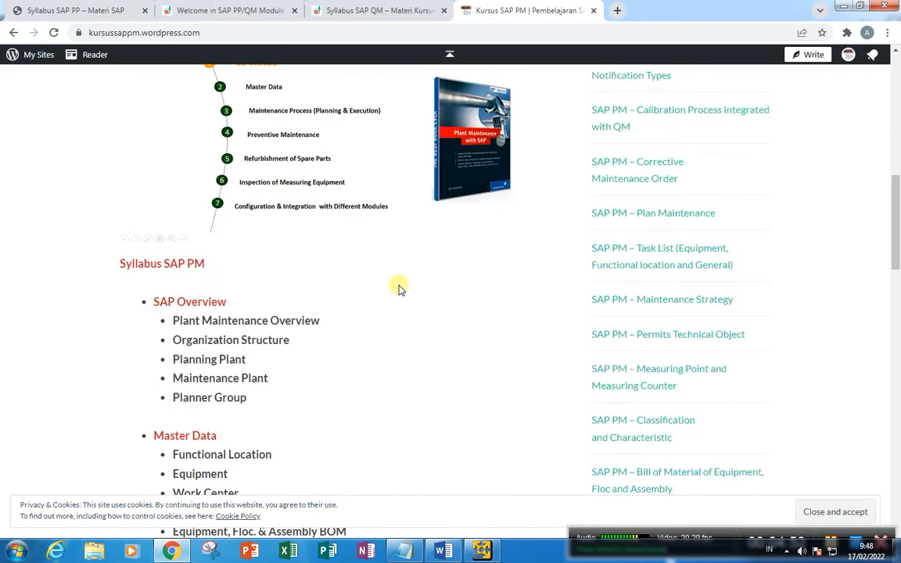
scroll(384, 291, "down", 3)
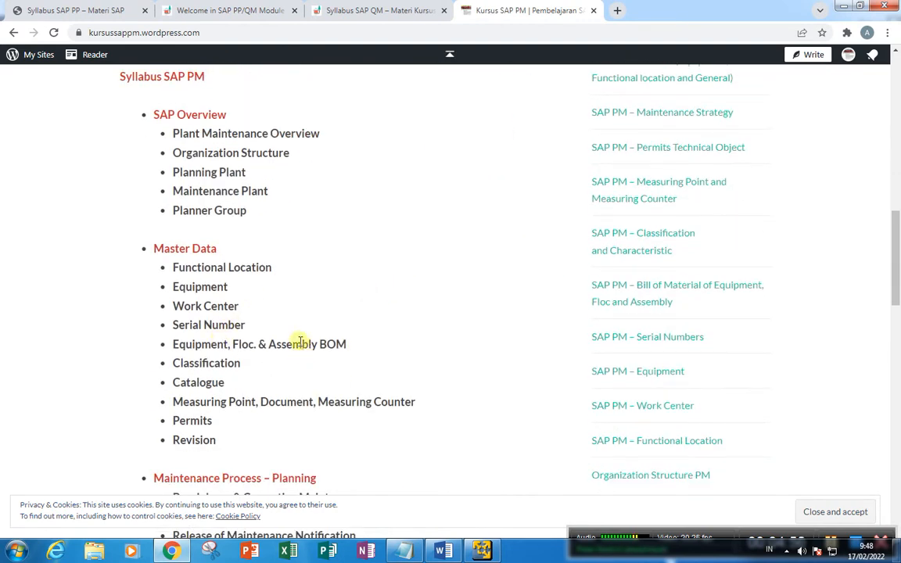
scroll(350, 283, "up", 1)
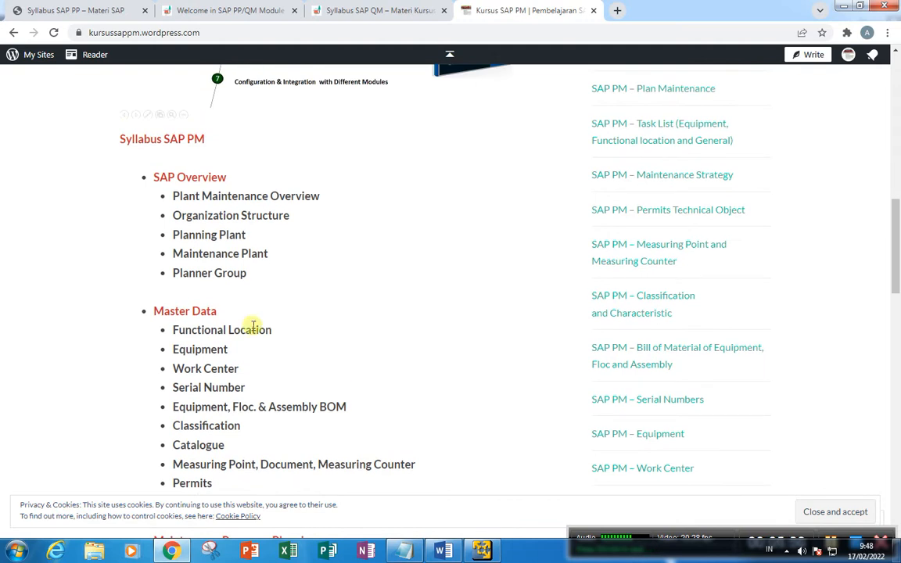
scroll(235, 321, "down", 2)
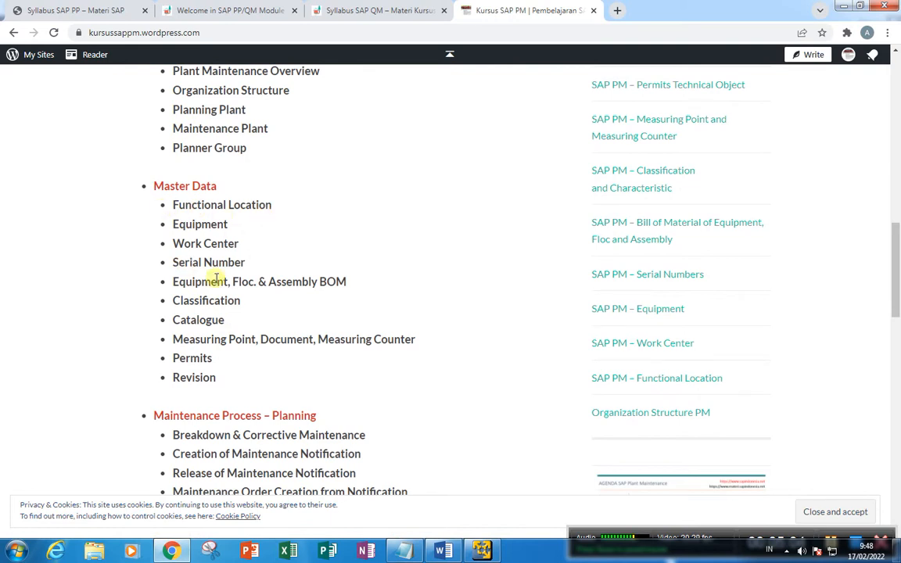
scroll(266, 325, "down", 1)
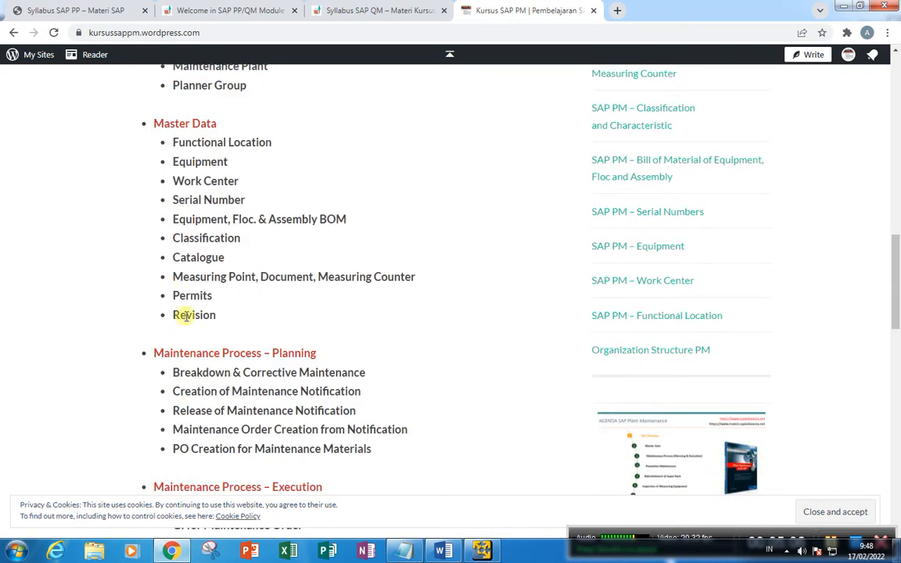
scroll(257, 318, "down", 3)
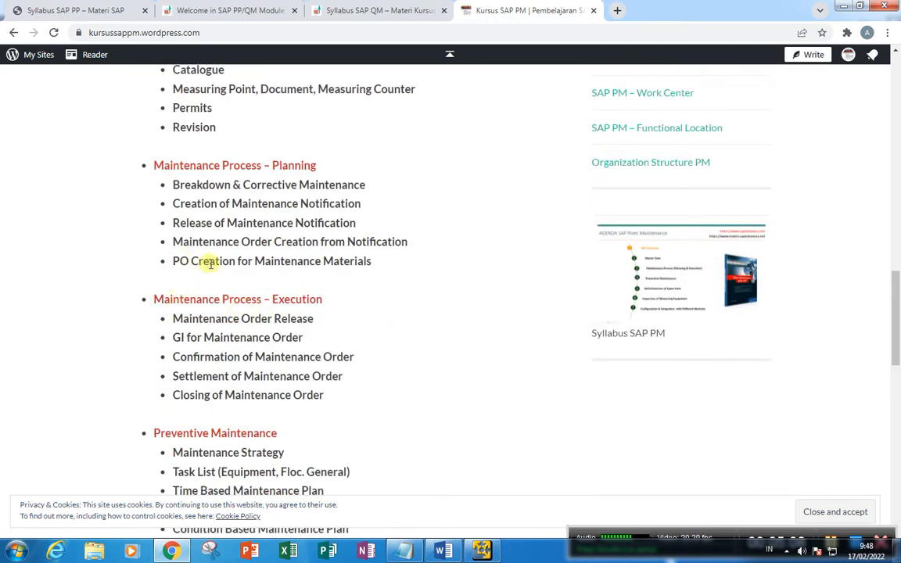
scroll(210, 266, "down", 1)
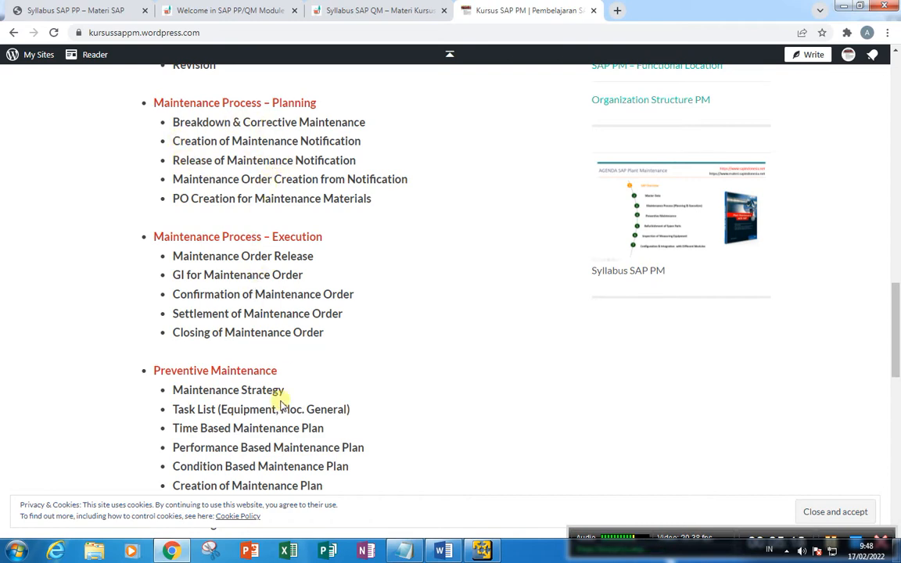
scroll(275, 383, "down", 4)
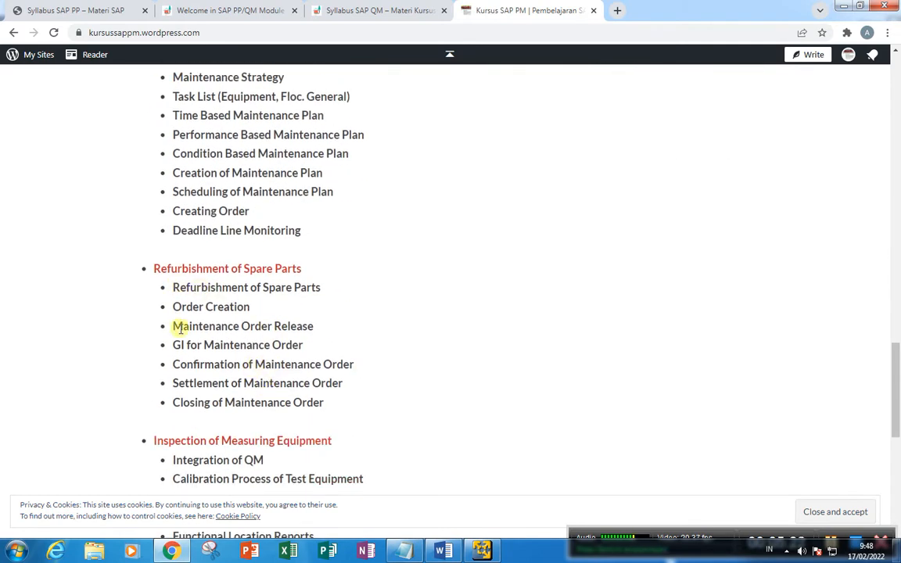
scroll(193, 418, "down", 2)
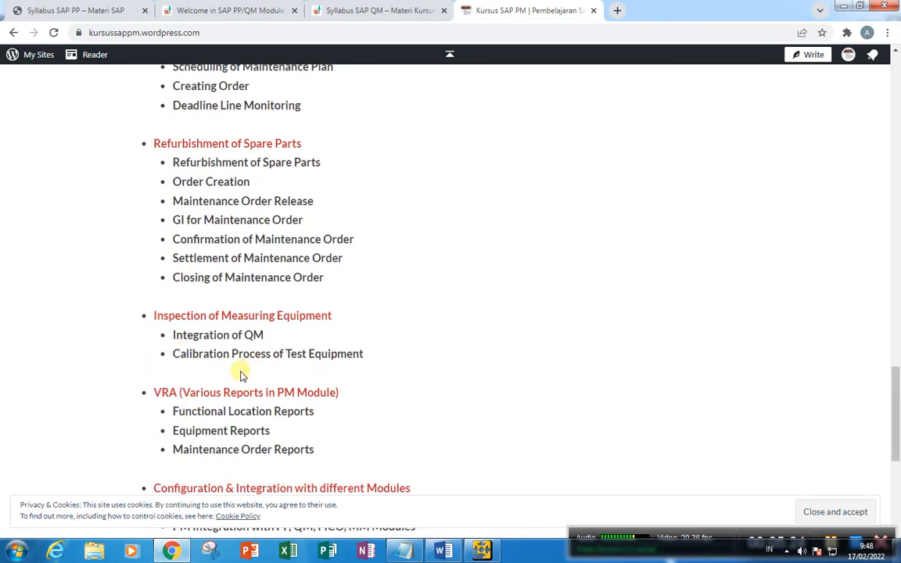
scroll(240, 376, "down", 3)
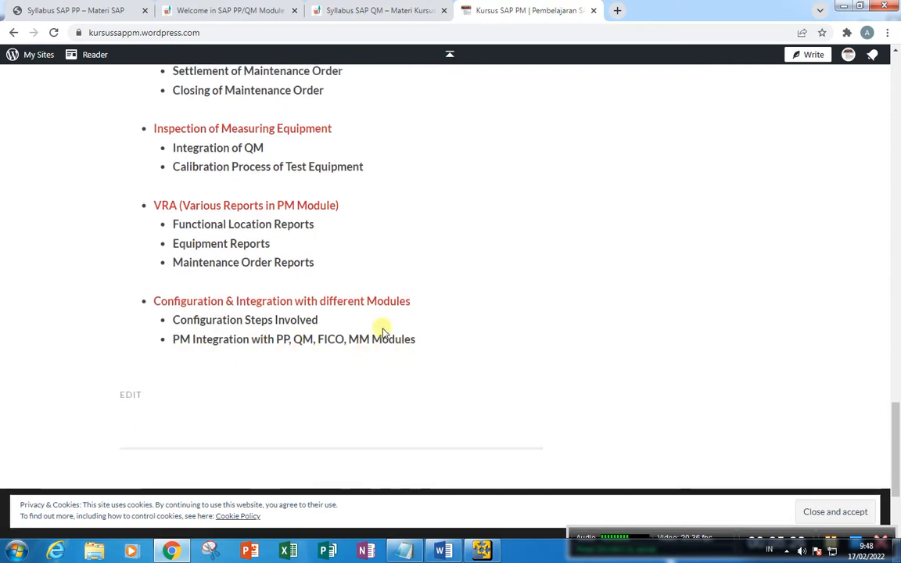
scroll(382, 332, "up", 15)
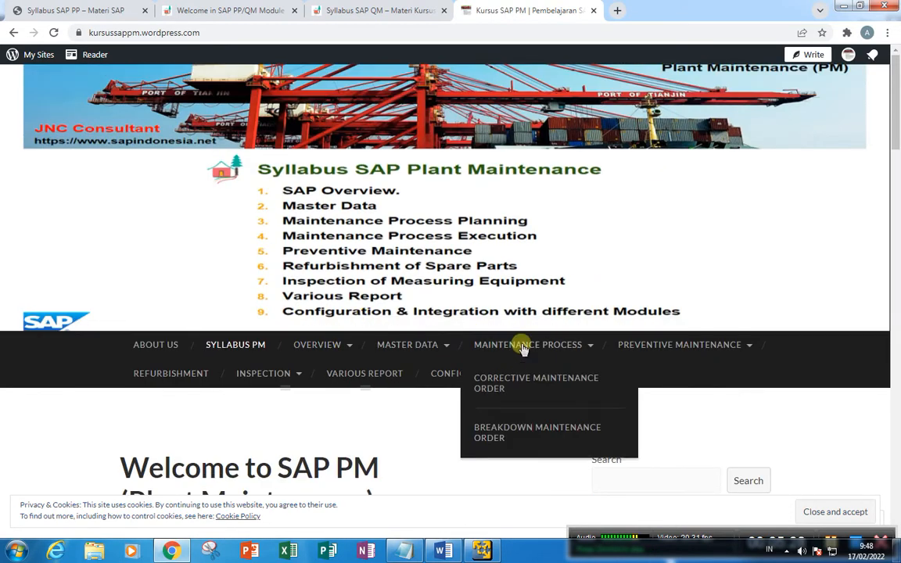
Open the Corrective Maintenance Order category under Maintenance Process and review its article through to the embedded video
left_click(625, 482)
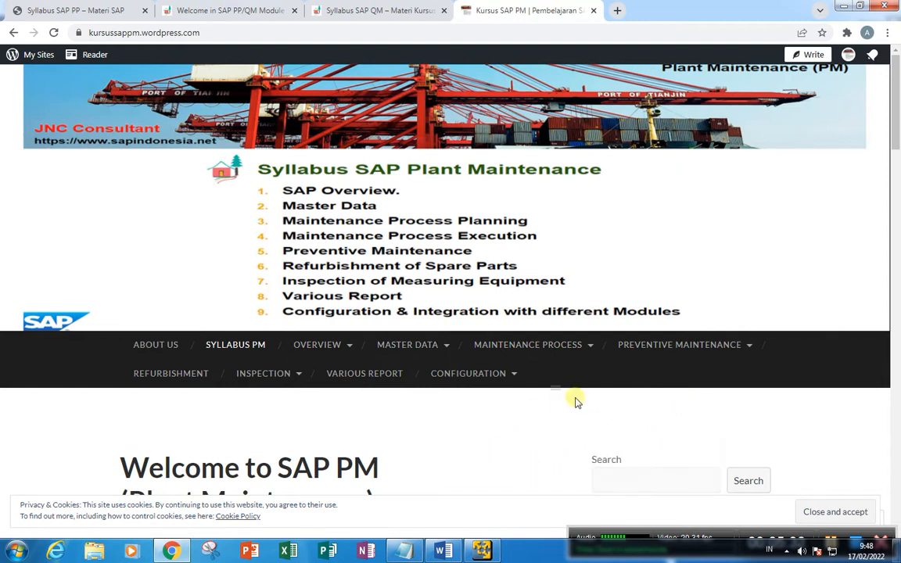
left_click(635, 485)
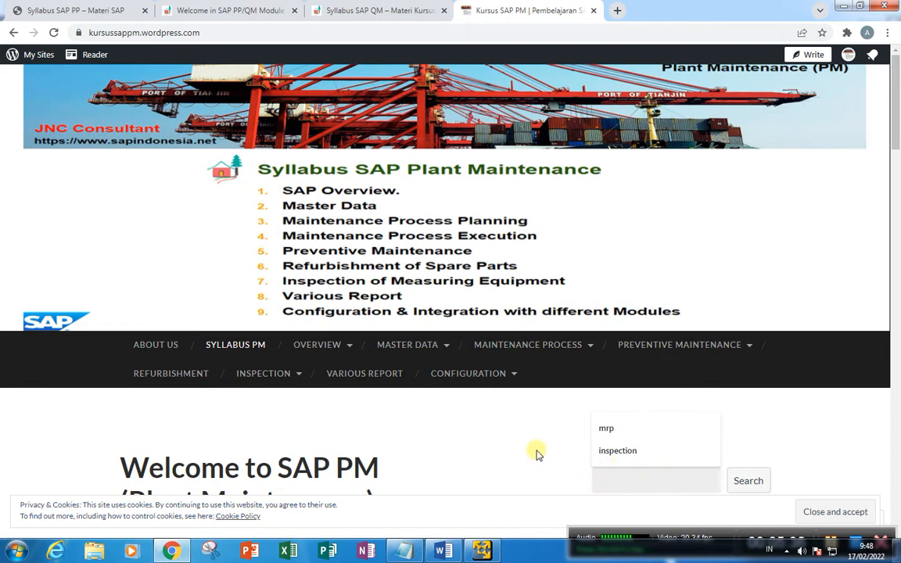
mouse_move(593, 346)
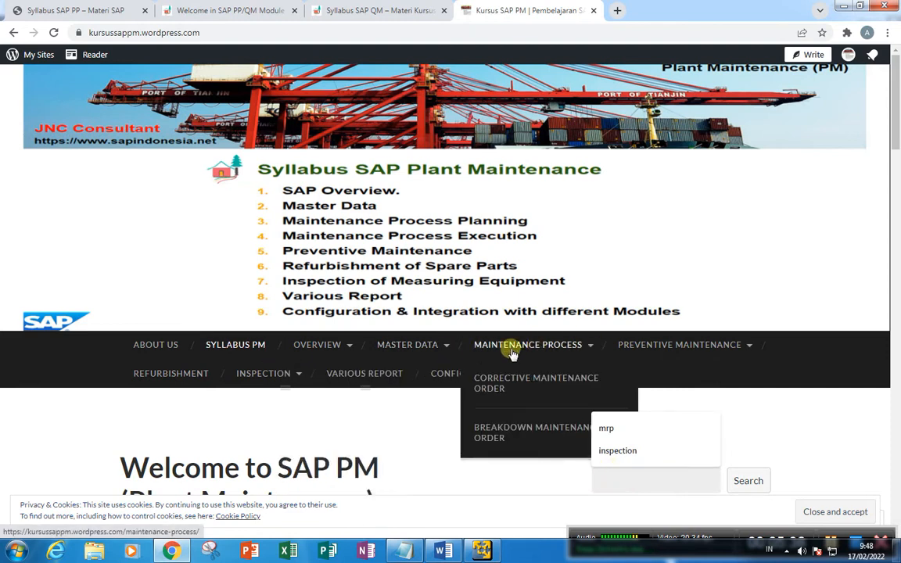
left_click(489, 383)
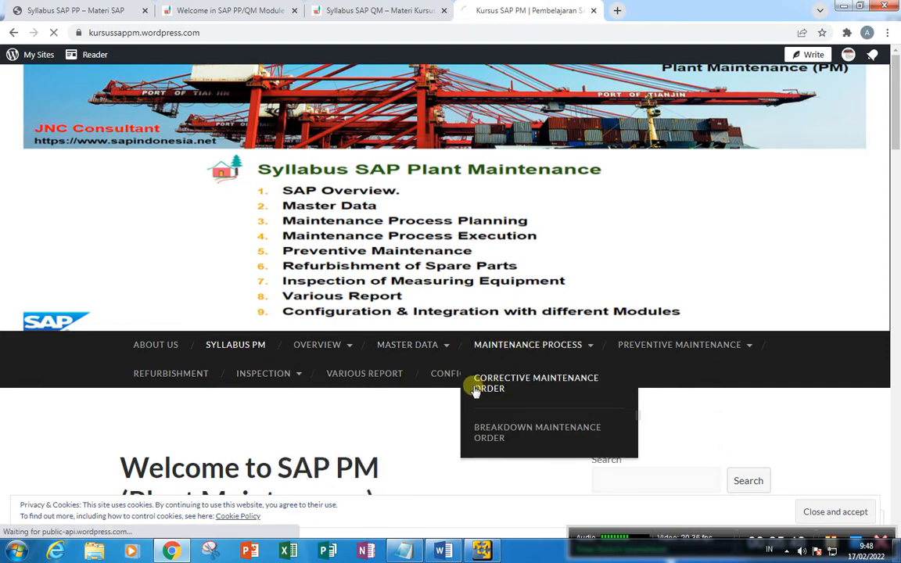
scroll(388, 459, "down", 8)
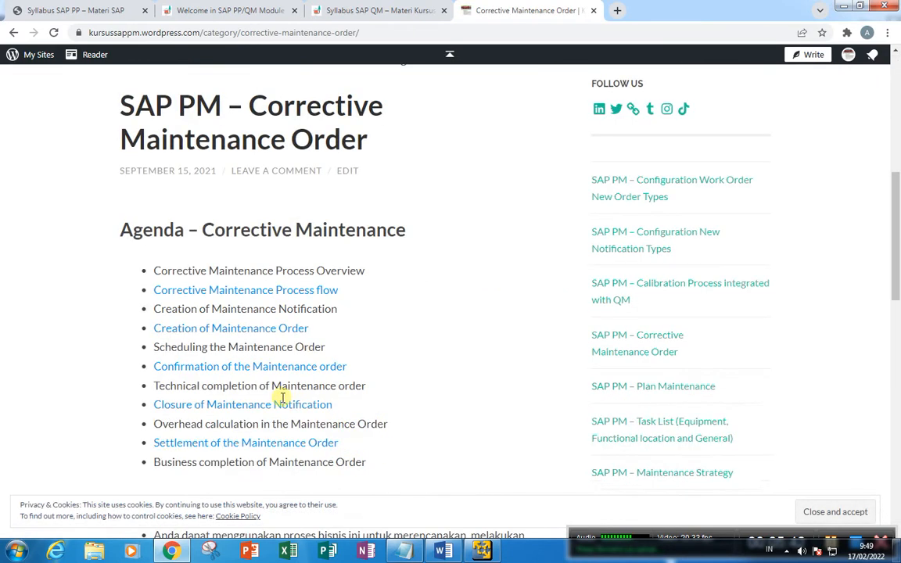
scroll(282, 398, "up", 1)
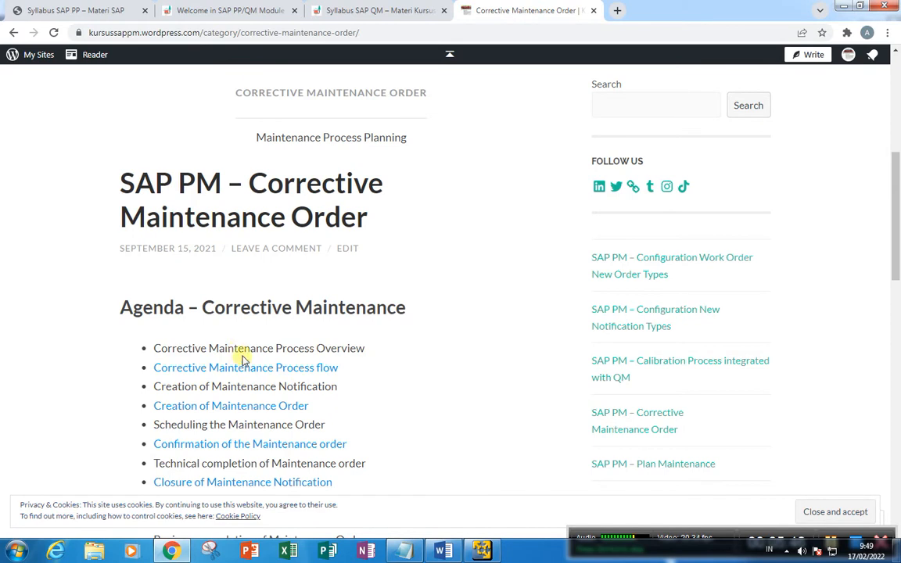
scroll(242, 360, "down", 8)
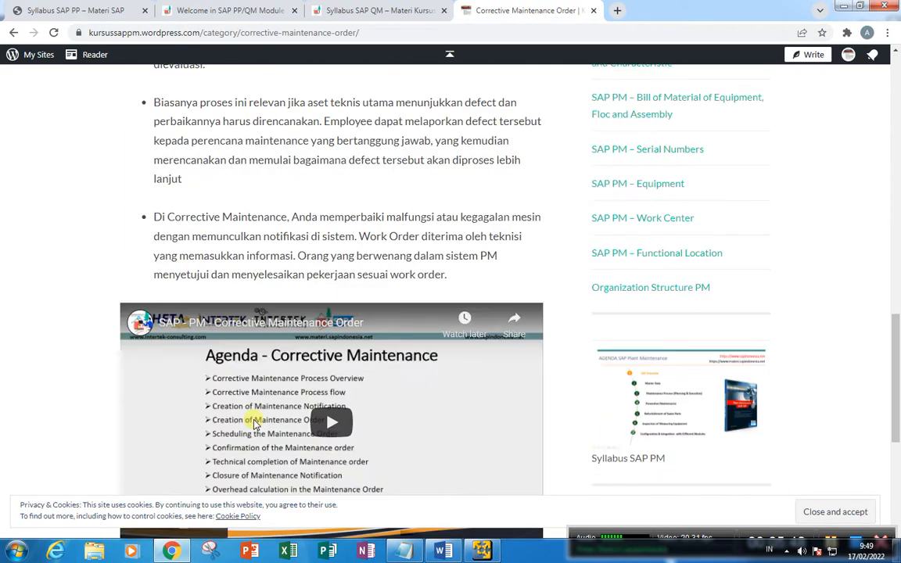
scroll(254, 421, "down", 2)
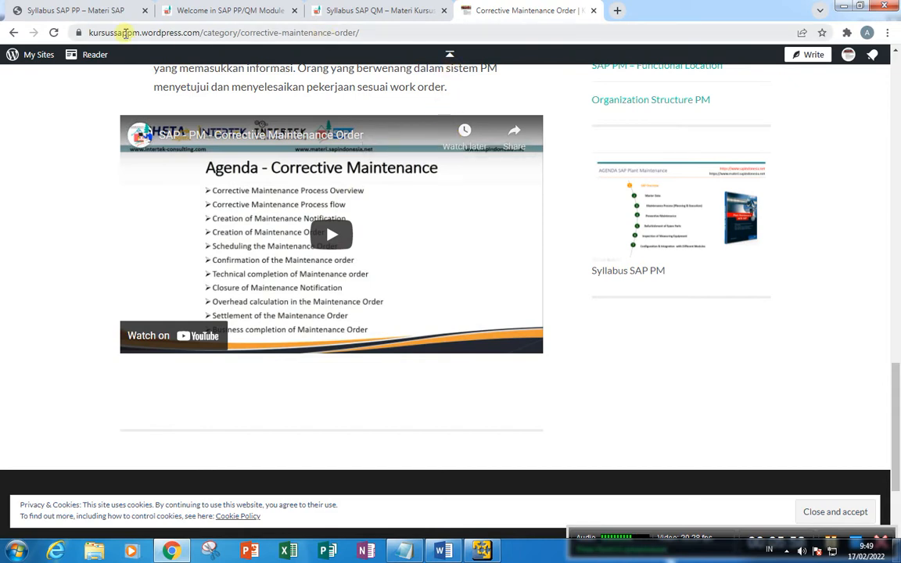
Return to the Syllabus SAP PP page on the Materi SAP site and expand MATERI KE 4 ( Work Center & BOM ) to view its downloads and videos
left_click(74, 11)
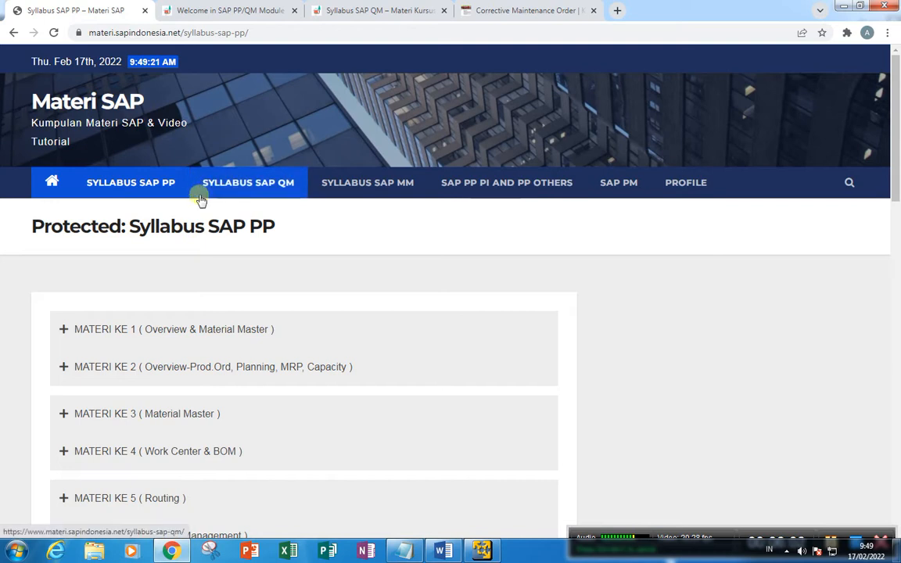
scroll(301, 302, "down", 2)
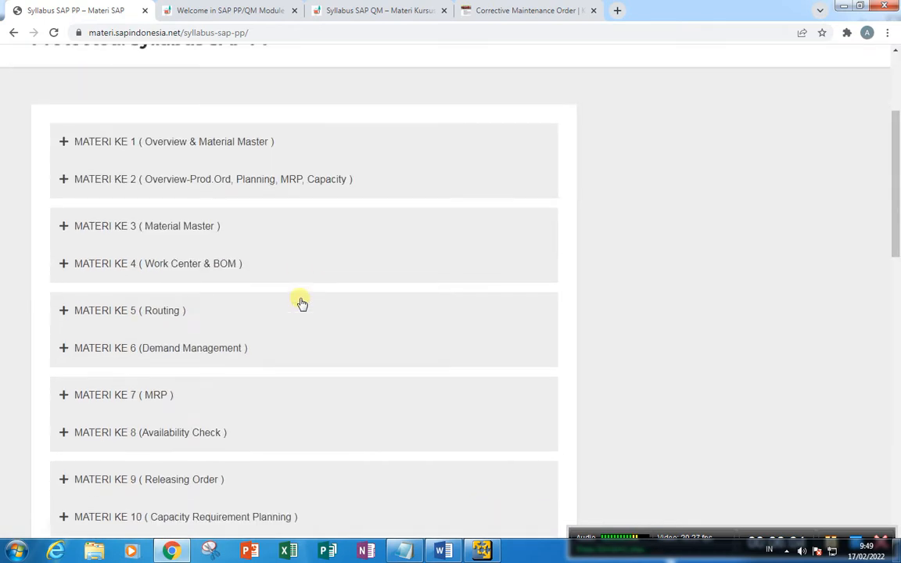
scroll(302, 304, "up", 2)
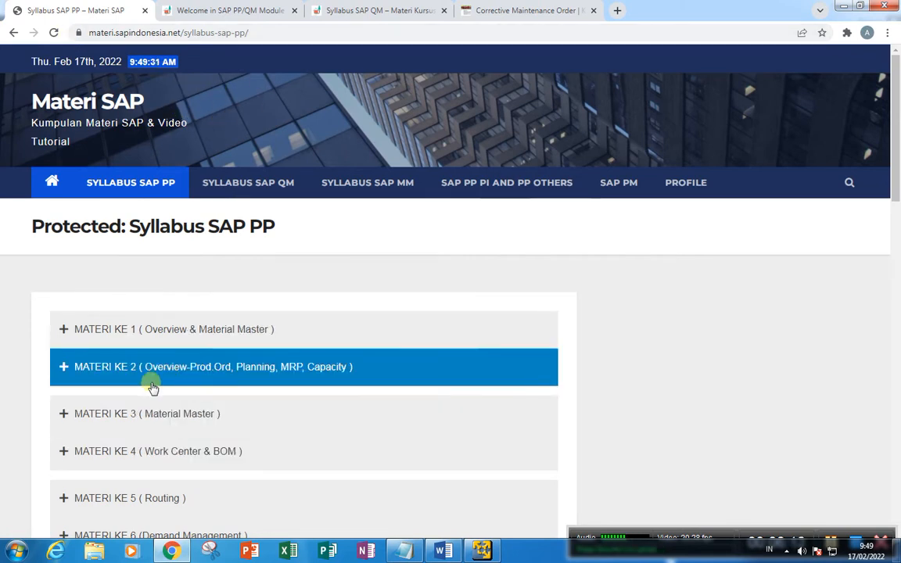
left_click(178, 456)
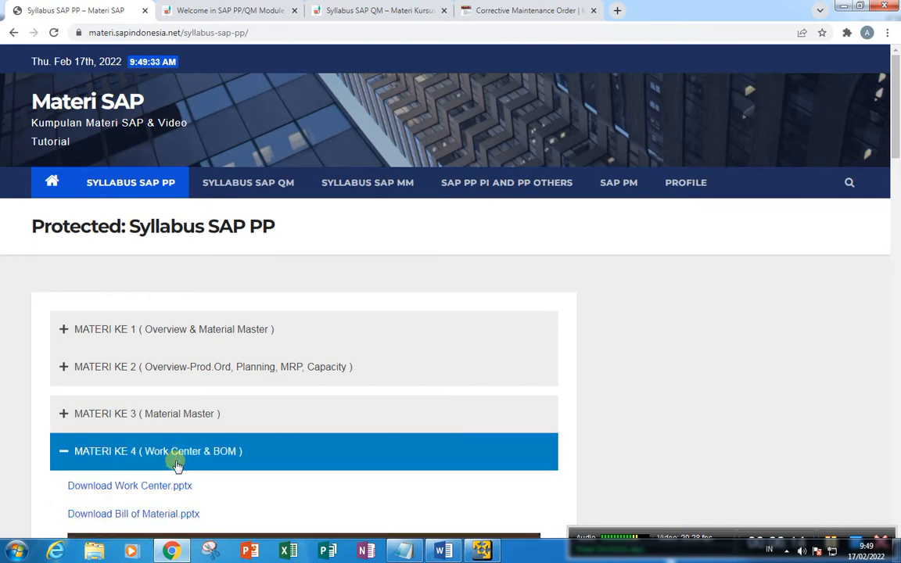
scroll(176, 457, "down", 2)
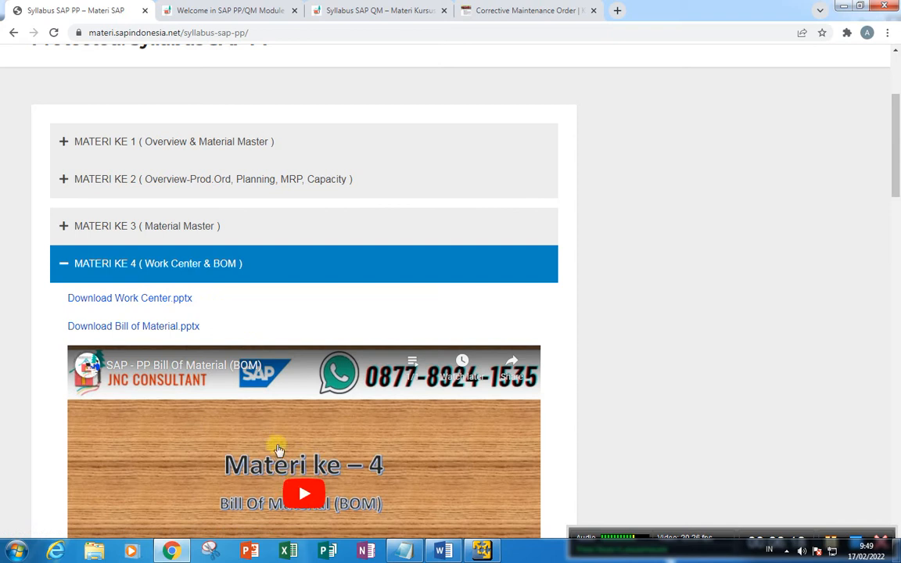
scroll(285, 485, "down", 2)
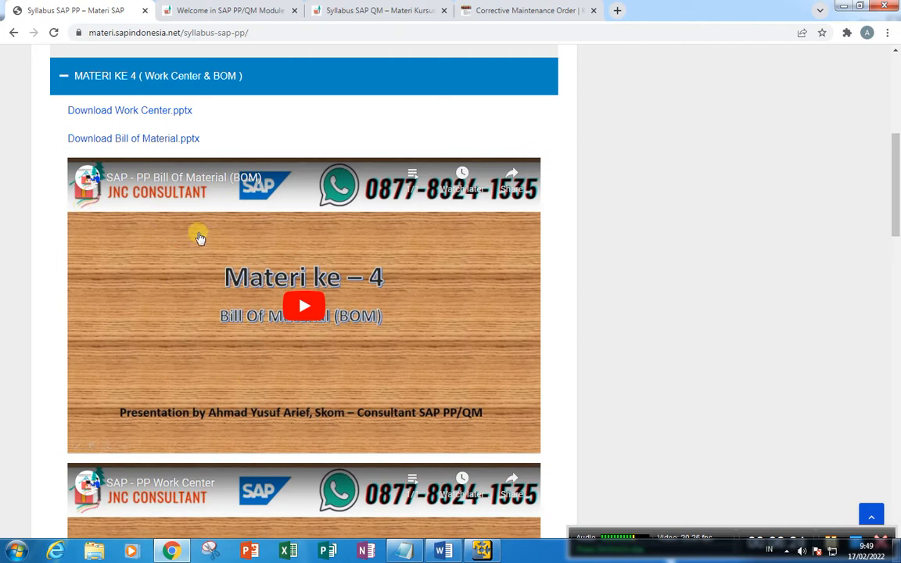
Finish viewing the MATERI KE 4 videos, then expand MATERI KE 7 ( MRP ) and look through its downloads and videos
scroll(249, 360, "down", 3)
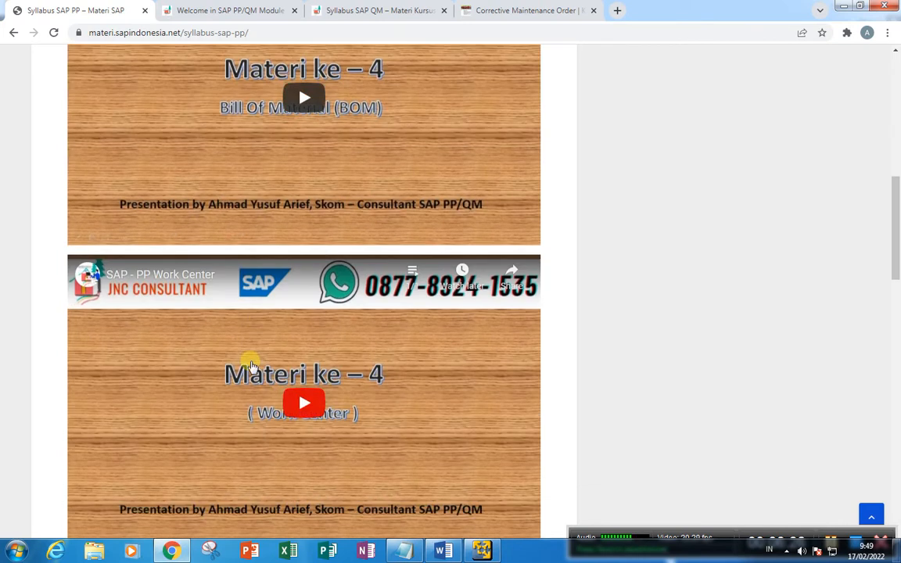
scroll(230, 398, "down", 4)
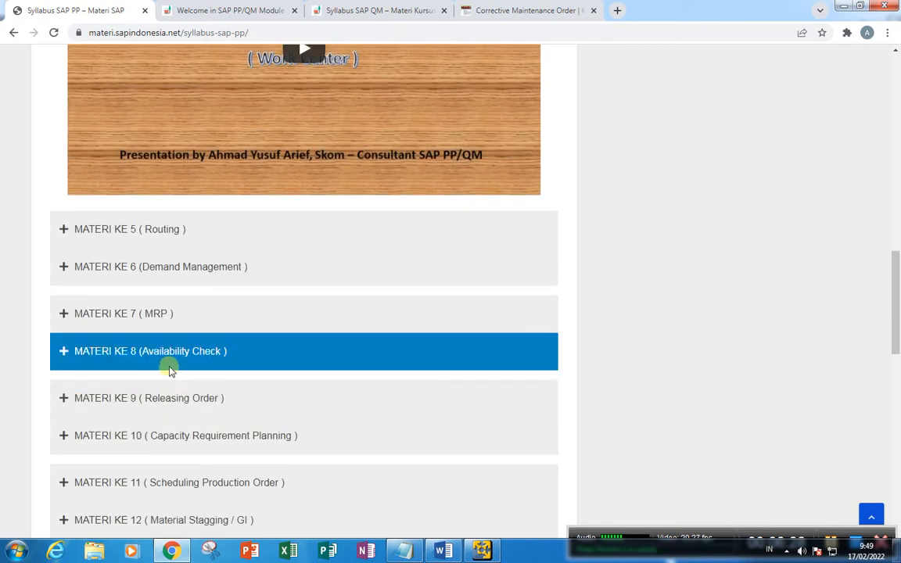
left_click(184, 315)
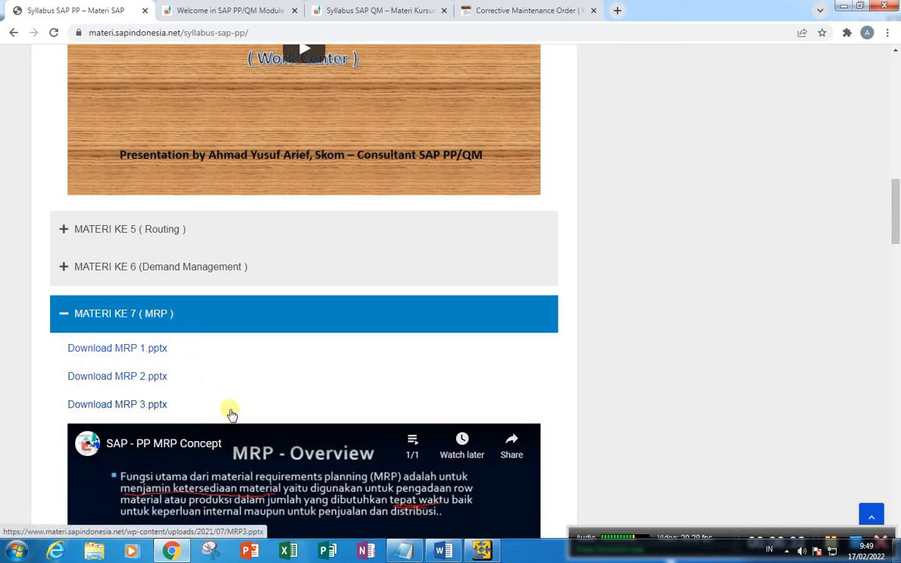
scroll(205, 377, "down", 2)
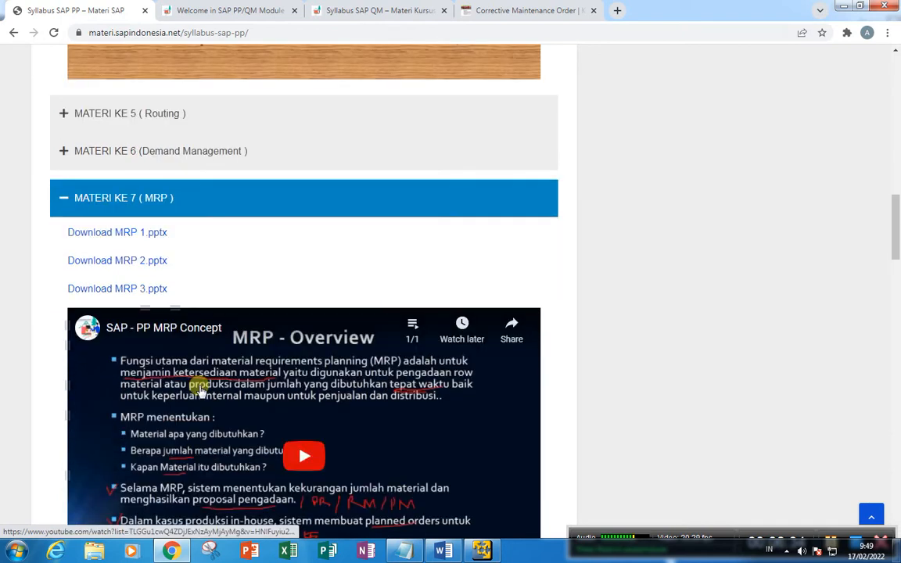
scroll(200, 391, "down", 4)
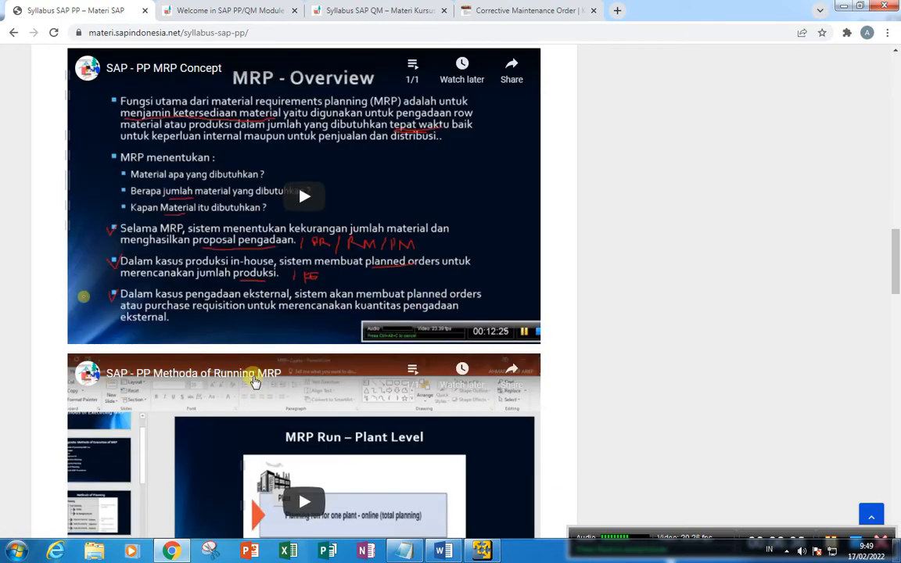
scroll(250, 383, "down", 5)
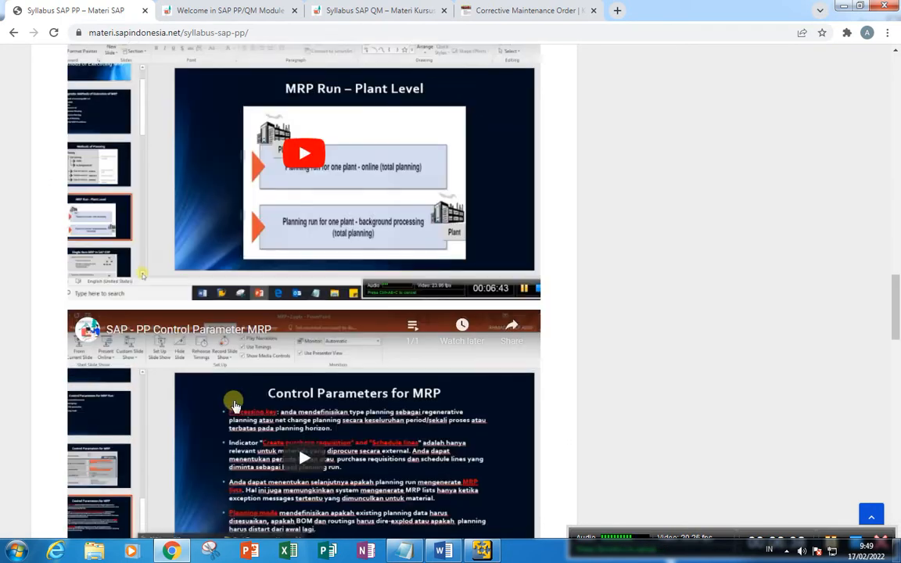
scroll(234, 405, "down", 9)
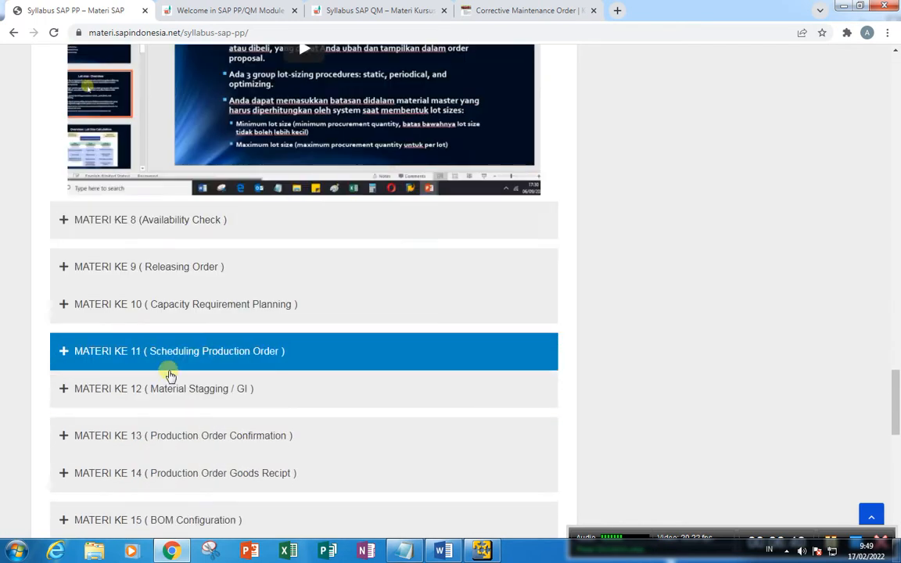
Expand MATERI KE 9 ( Releasing Order ) and look through the remaining SAP PP topics down to MATERI KE 24 ( Factory Calender )
left_click(197, 274)
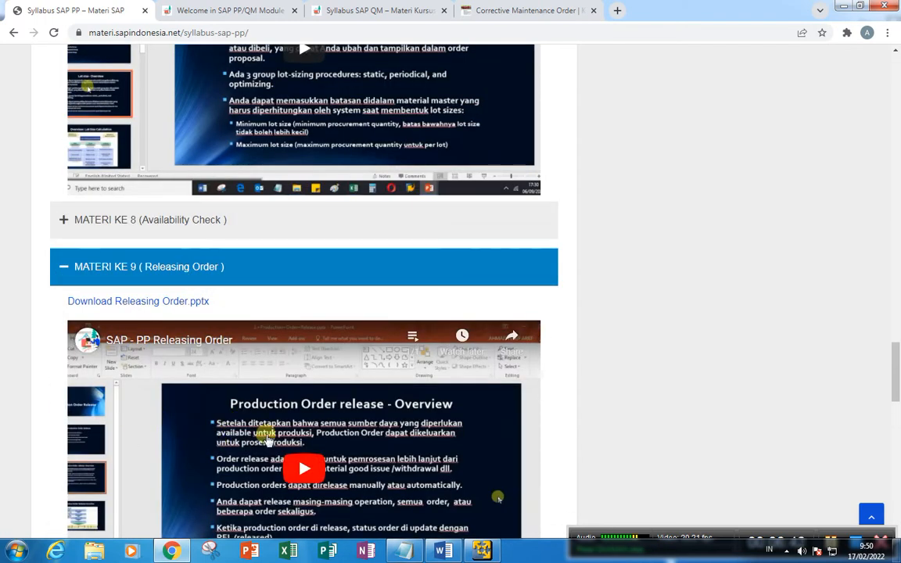
scroll(250, 409, "down", 13)
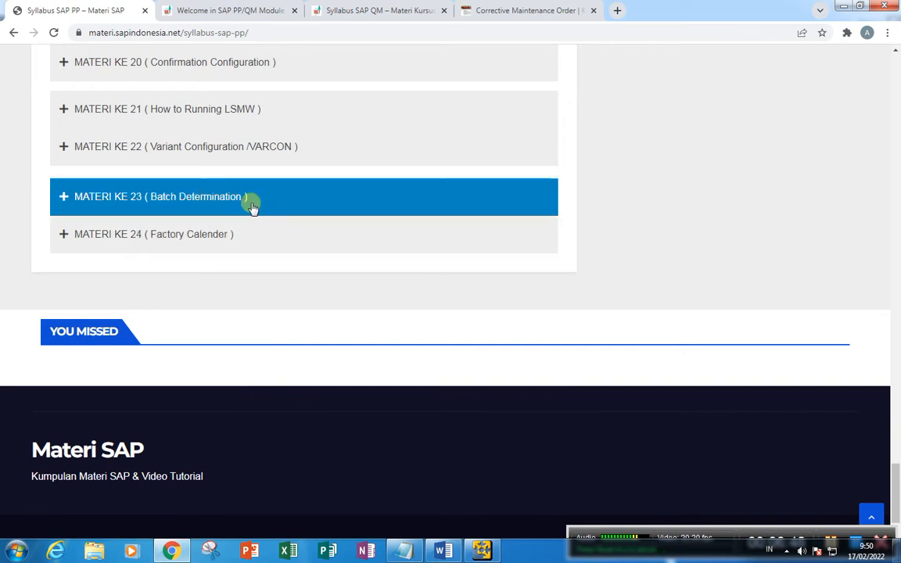
scroll(224, 230, "up", 3)
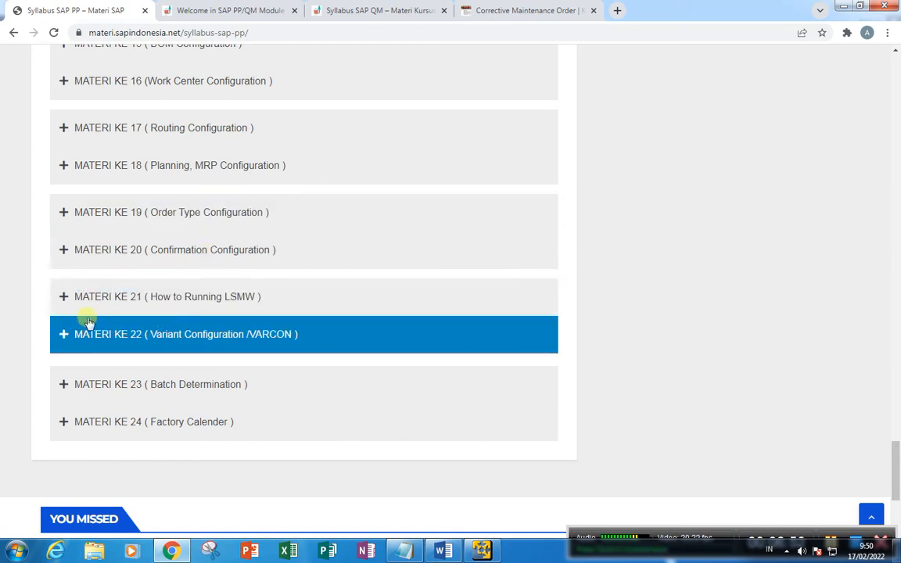
Expand MATERI KE 21 ( How to Running LSMW ) and MATERI KE 23 ( Batch Determination ) to view their downloads and videos
left_click(202, 303)
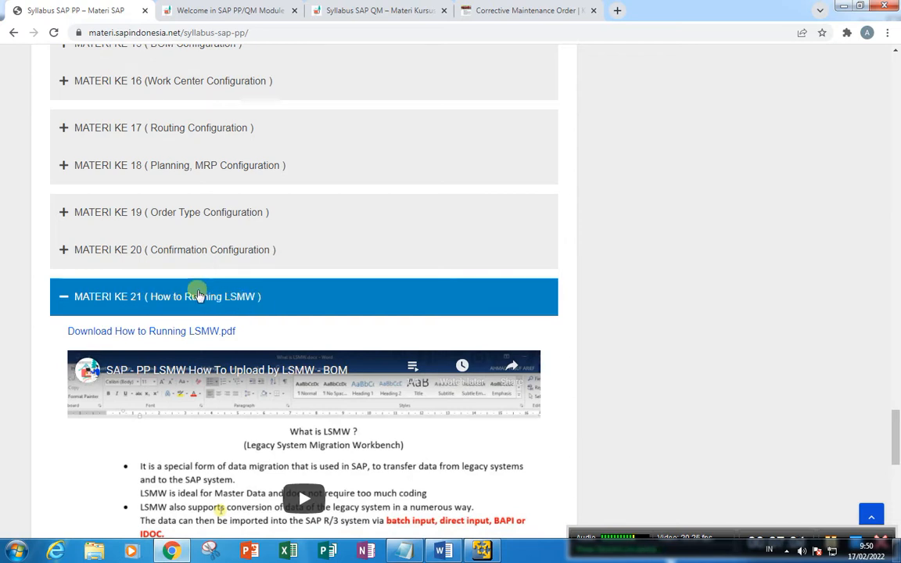
scroll(195, 300, "down", 6)
scroll(194, 313, "up", 1)
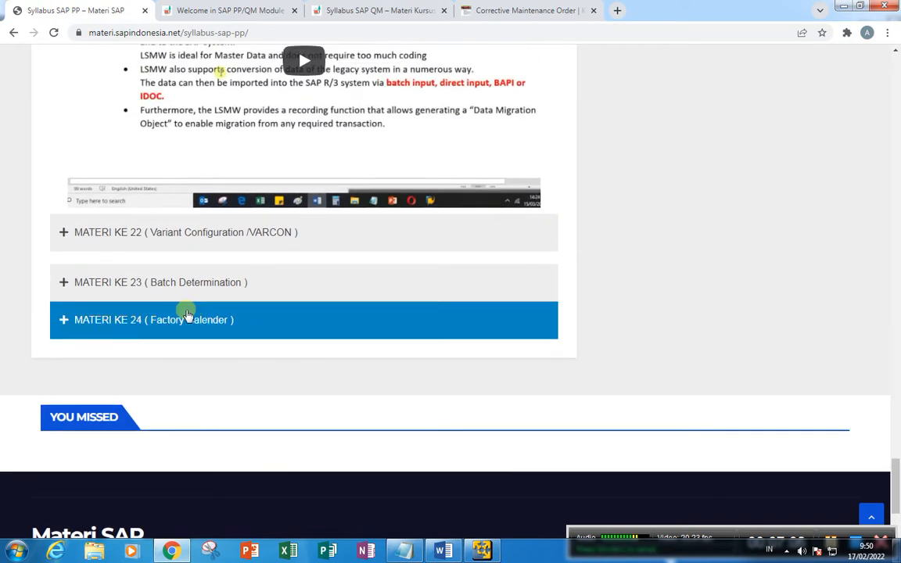
left_click(128, 281)
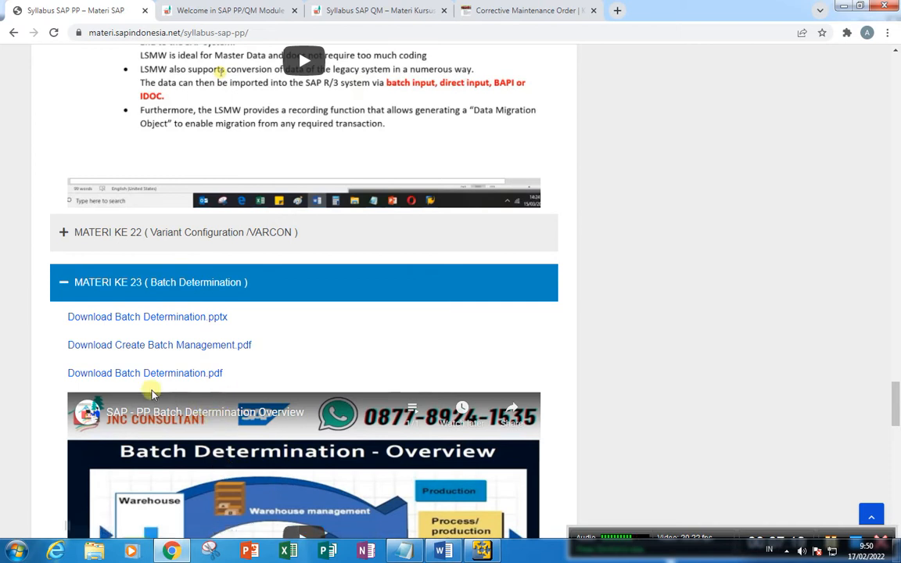
Expand MATERI KE 19 ( Order Type Configuration ) and view its presentation download and video
scroll(194, 372, "up", 10)
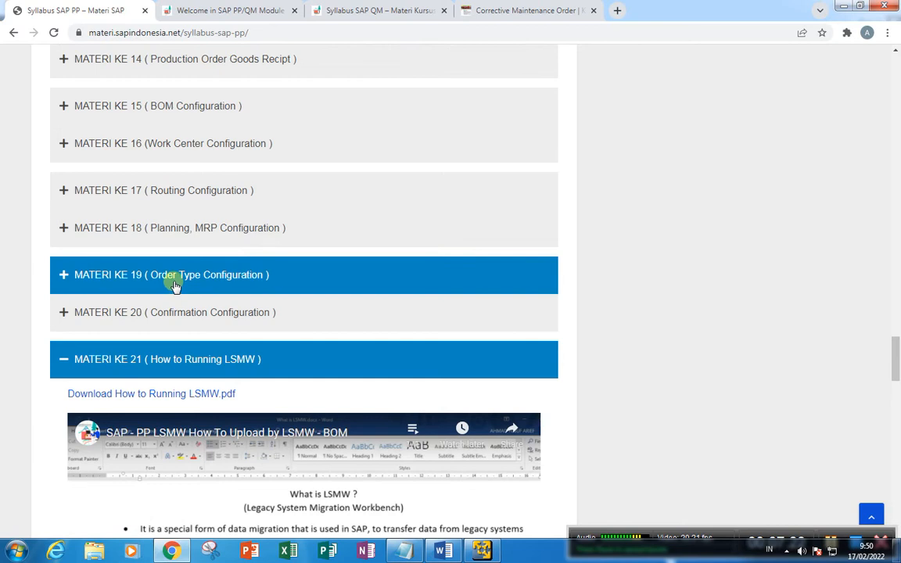
left_click(175, 285)
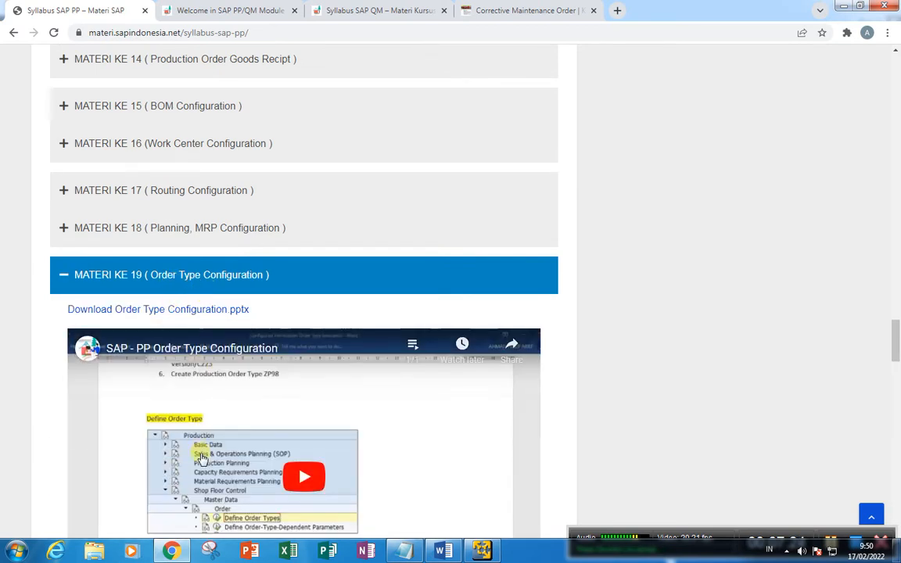
scroll(201, 457, "down", 3)
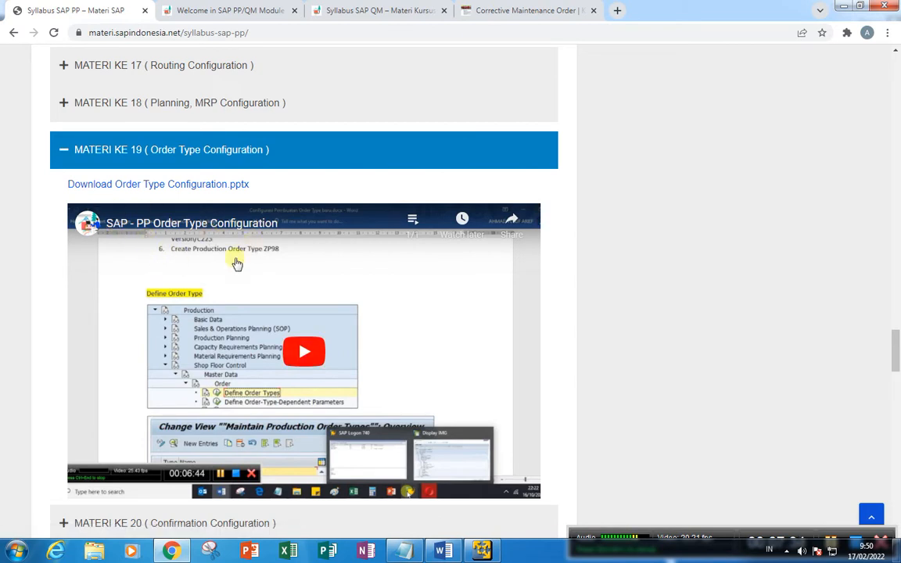
scroll(192, 282, "down", 3)
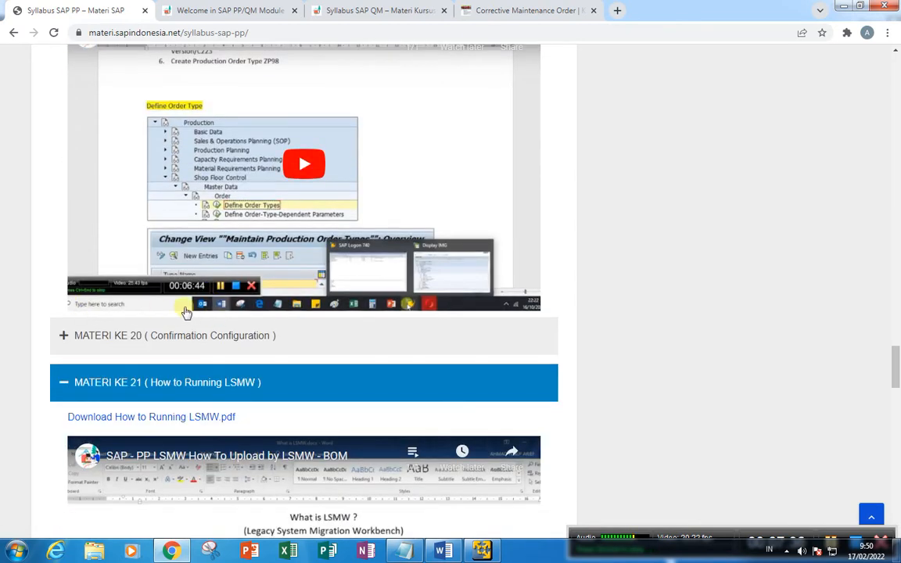
Expand MATERI KE 20 ( Confirmation Configuration ), compare it with MATERI KE 19, and view the materials through MATERI KE 23
left_click(161, 335)
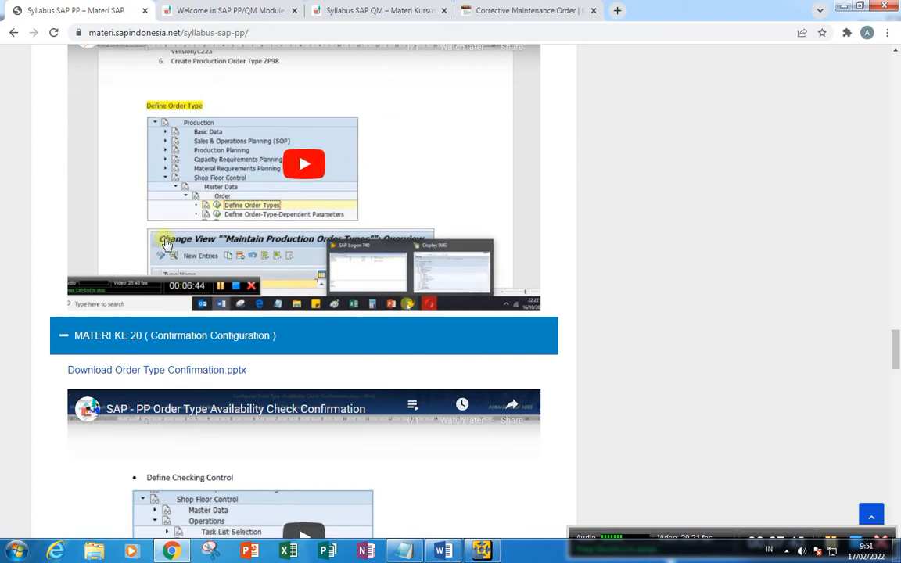
scroll(175, 201, "up", 2)
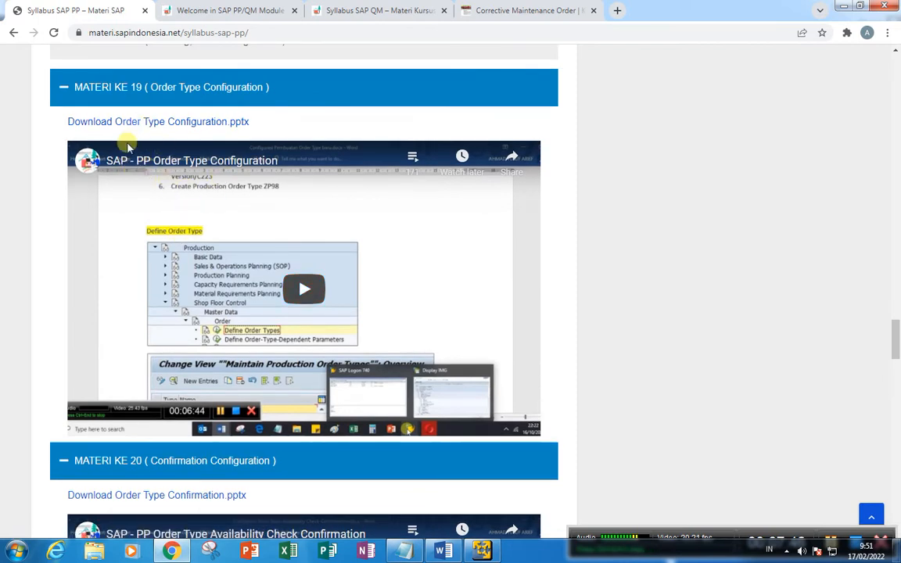
scroll(227, 294, "down", 2)
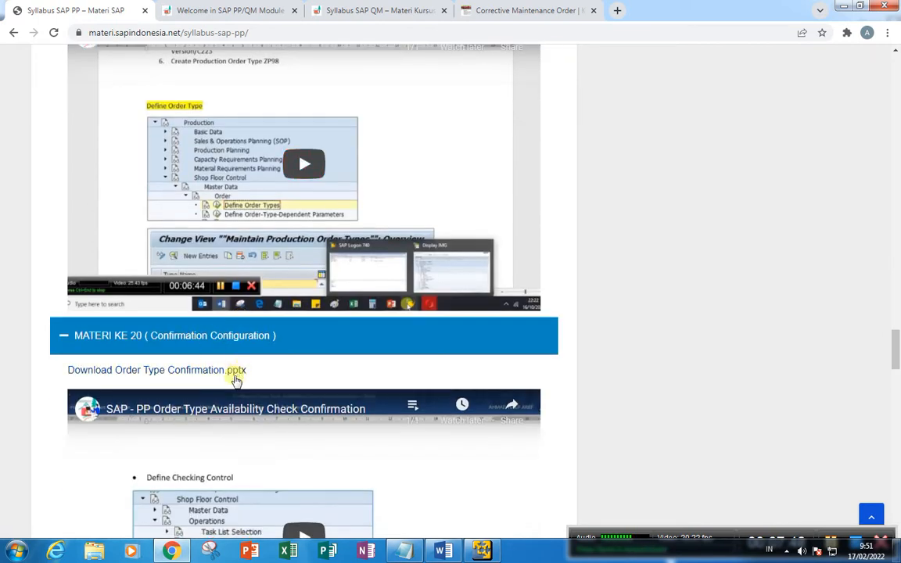
scroll(195, 374, "down", 1)
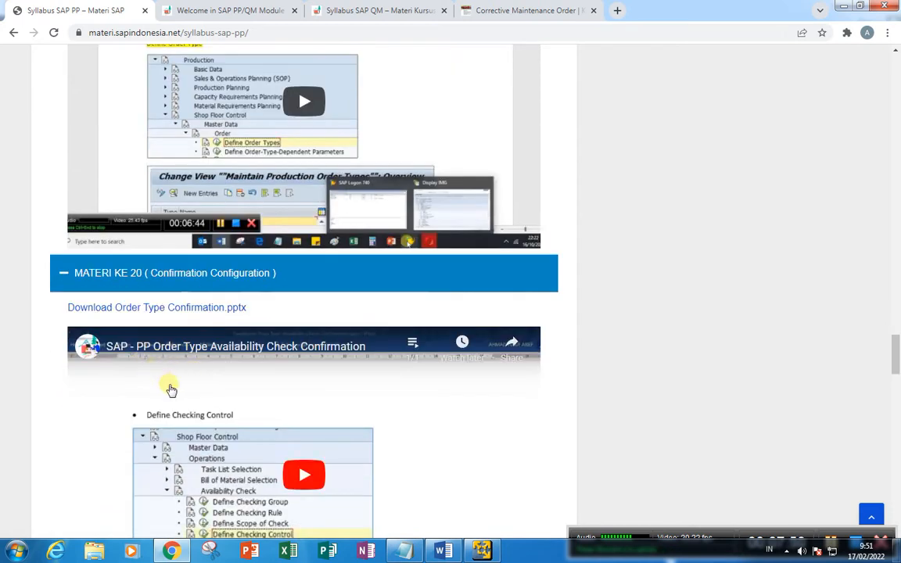
scroll(173, 384, "down", 3)
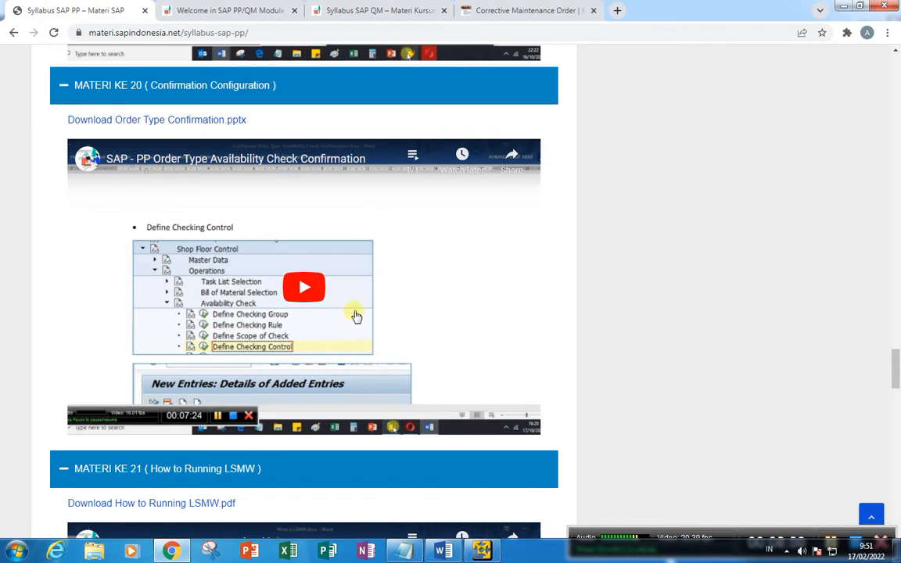
scroll(356, 316, "down", 6)
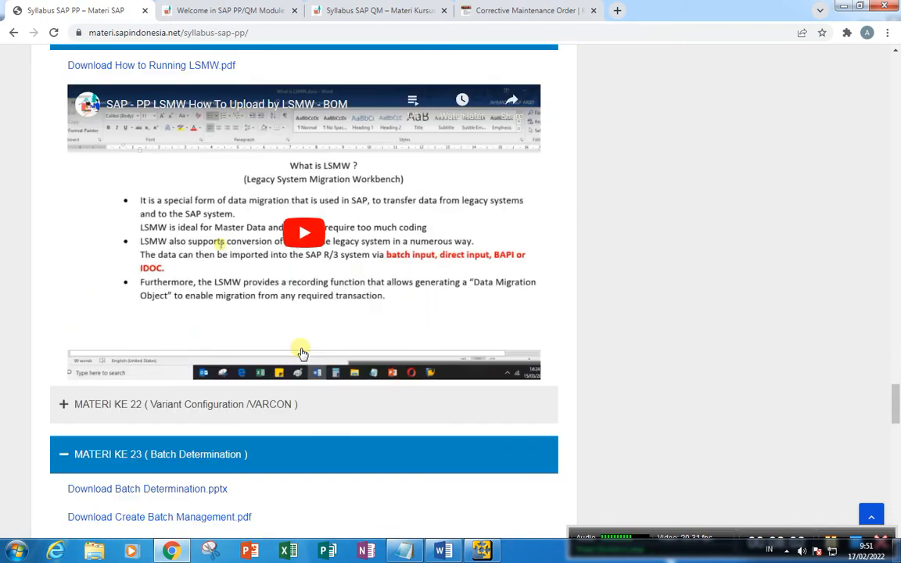
scroll(297, 356, "down", 3)
Open the protected Syllabus SAP QM page of the Materi SAP site and unlock it by entering the page password
scroll(292, 375, "up", 12)
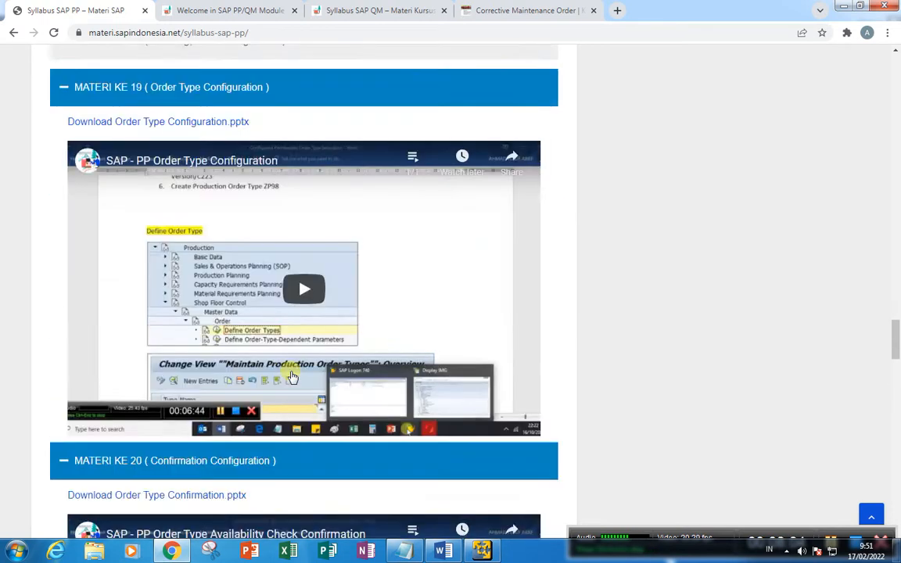
scroll(292, 378, "up", 20)
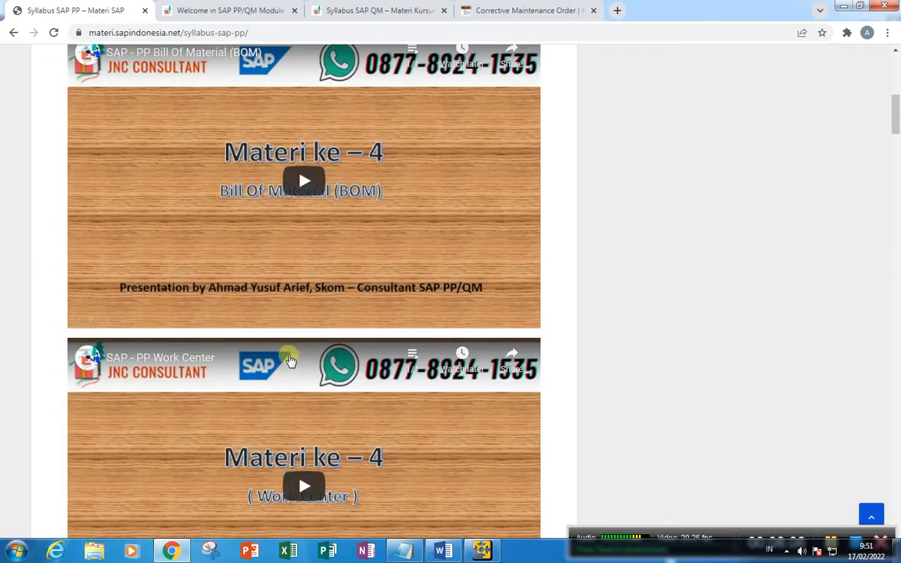
scroll(289, 361, "up", 15)
left_click(266, 181)
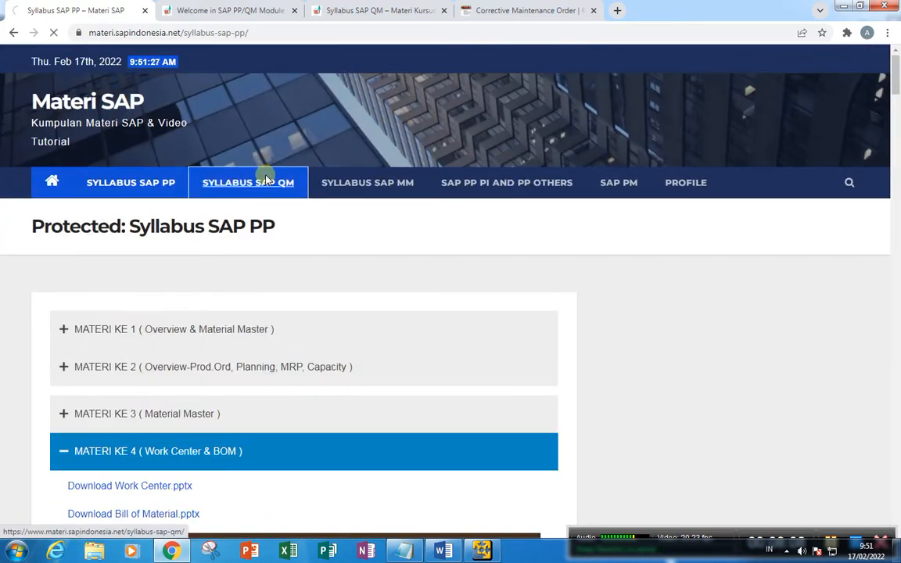
left_click(155, 373)
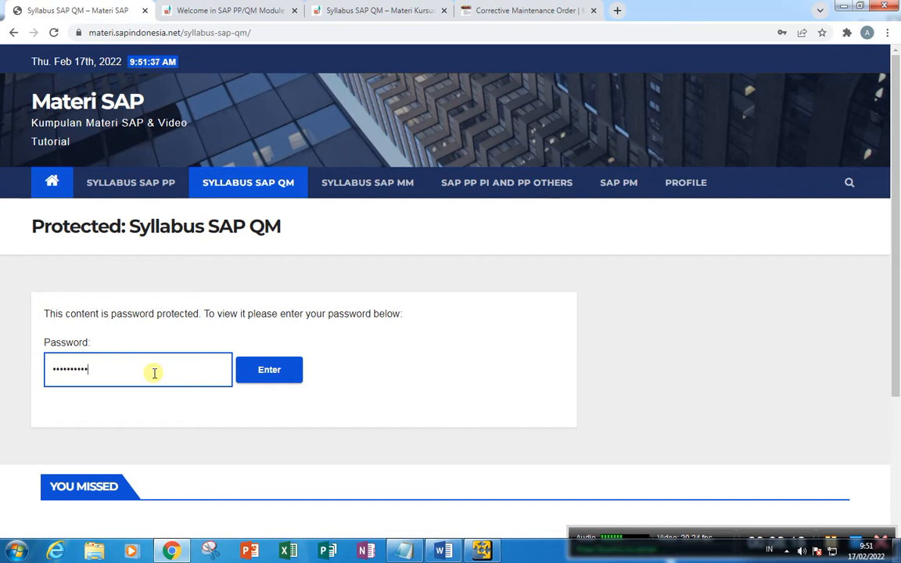
key("Return")
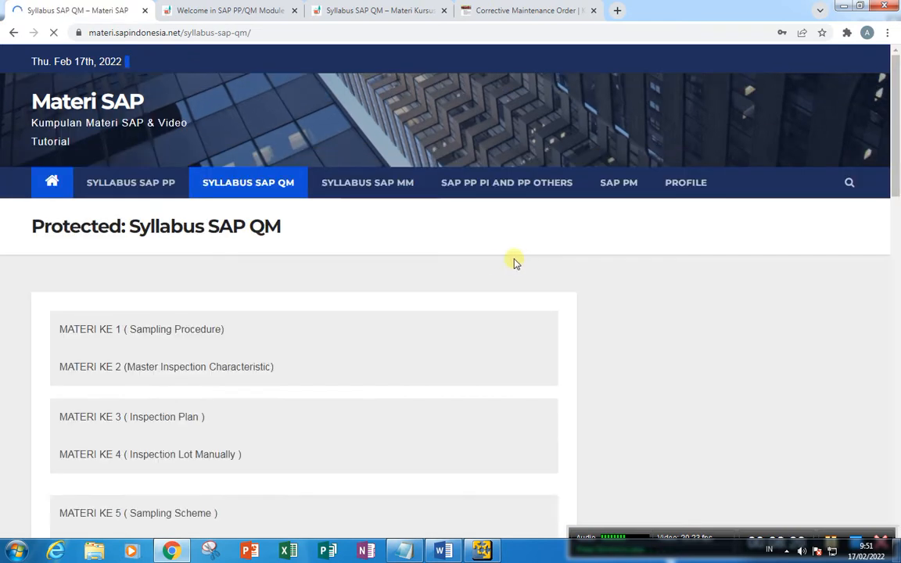
Look through the list of SAP QM topics and return to the beginning of the page
scroll(184, 338, "down", 12)
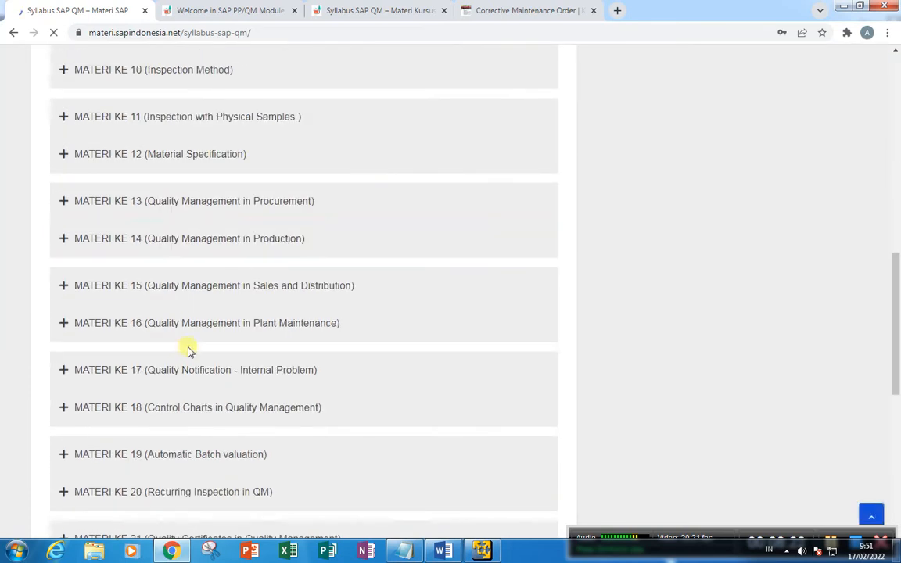
scroll(190, 350, "up", 12)
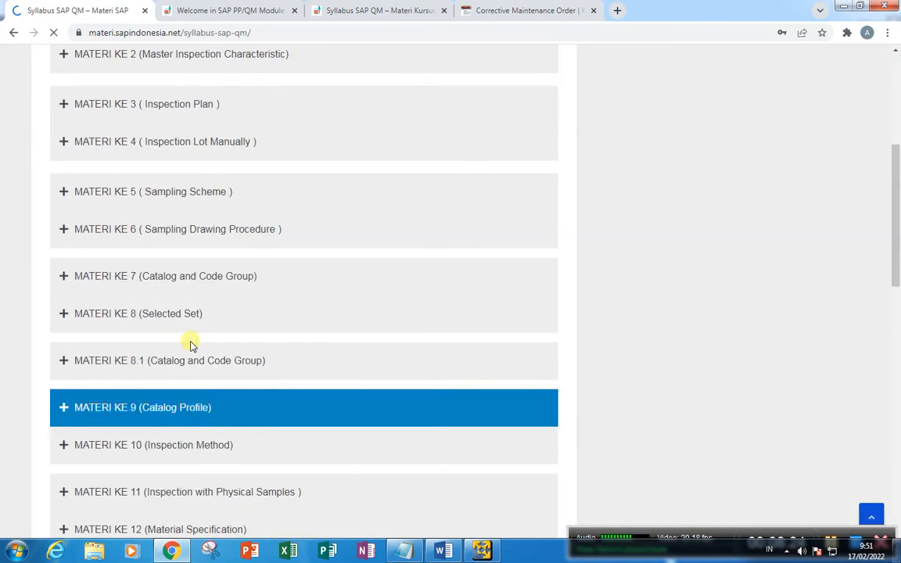
scroll(164, 325, "up", 2)
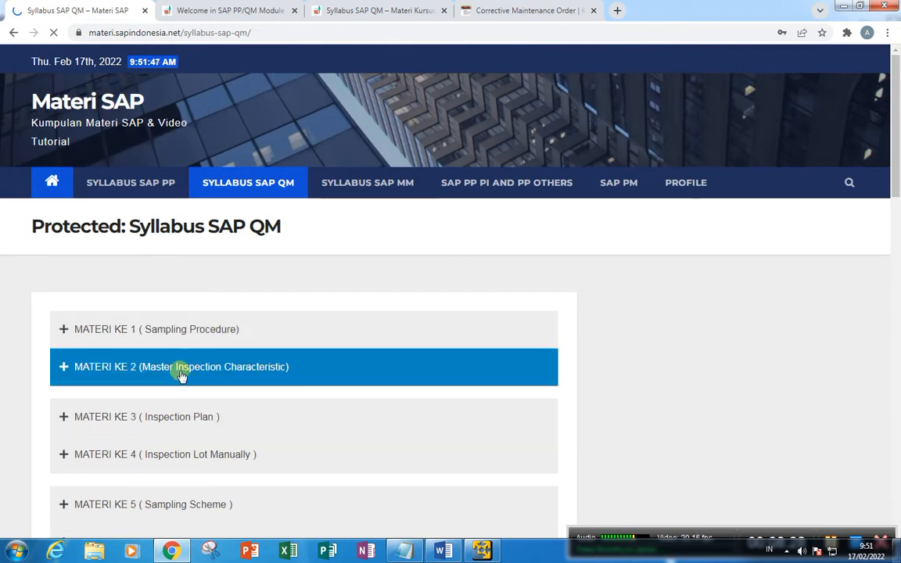
Expand MATERI KE 3 ( Inspection Plan ), review its article through to the video, and expand MATERI KE 4 ( Inspection Lot Manually )
left_click(188, 418)
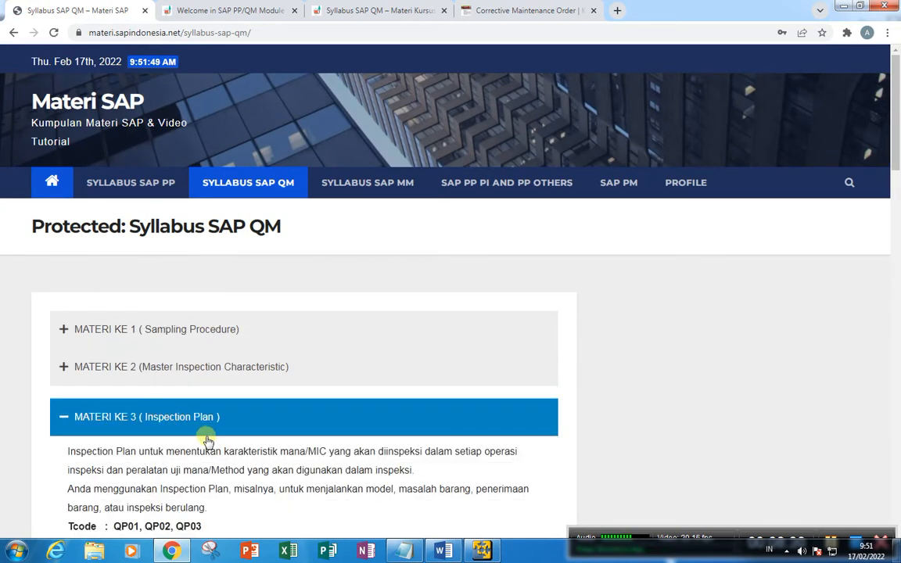
scroll(200, 407, "down", 3)
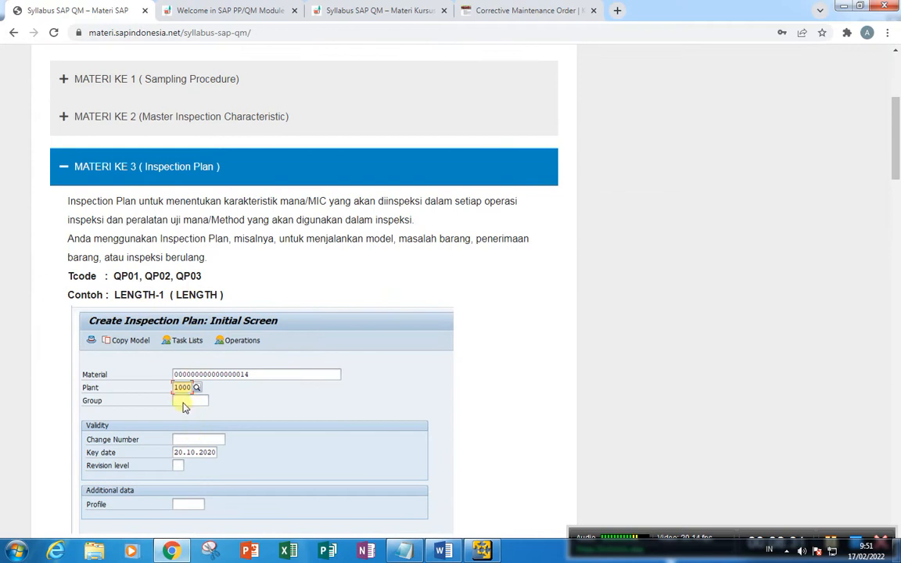
scroll(182, 408, "down", 15)
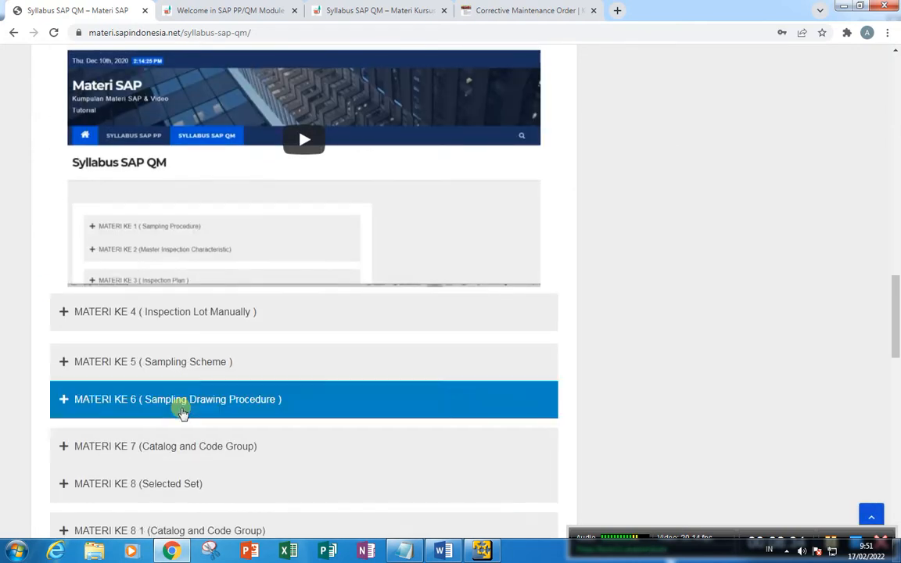
left_click(186, 315)
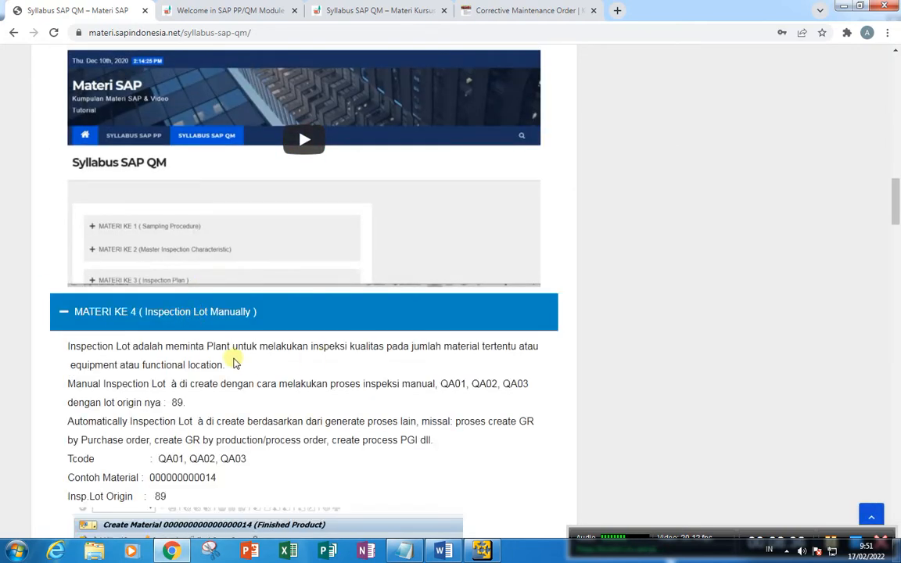
Review the MATERI KE 4 ( Inspection Lot Manually ) article through its SAP screenshots to the Session 2 video
scroll(235, 362, "down", 2)
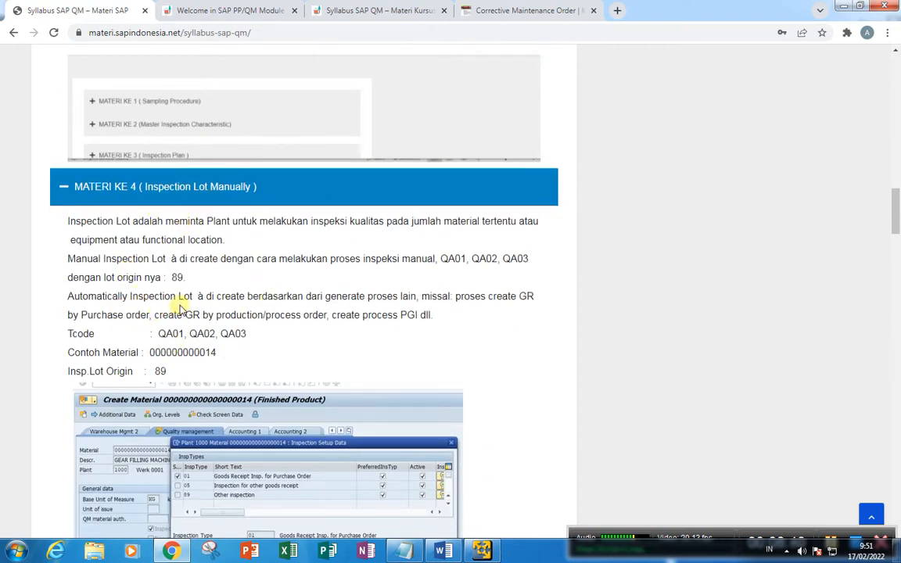
scroll(178, 297, "down", 2)
scroll(178, 314, "down", 3)
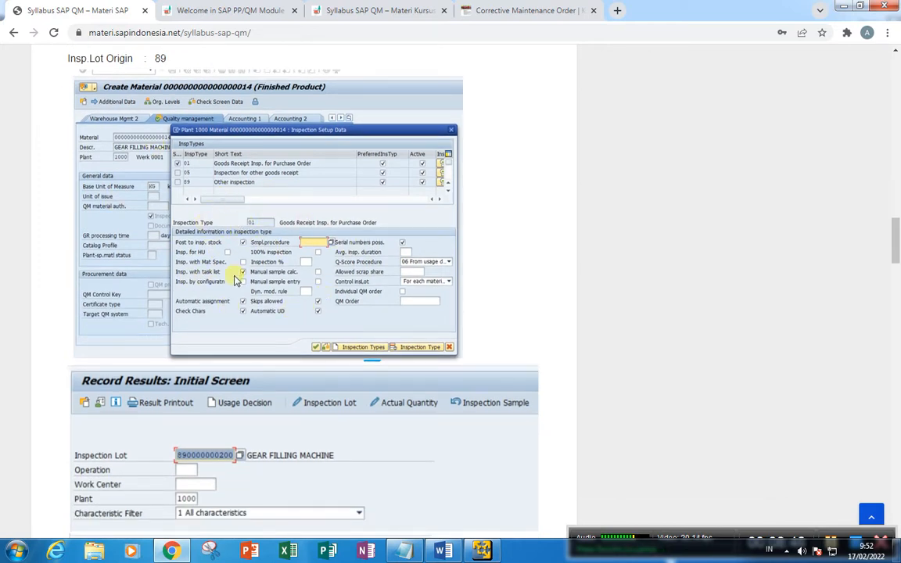
scroll(235, 297, "down", 17)
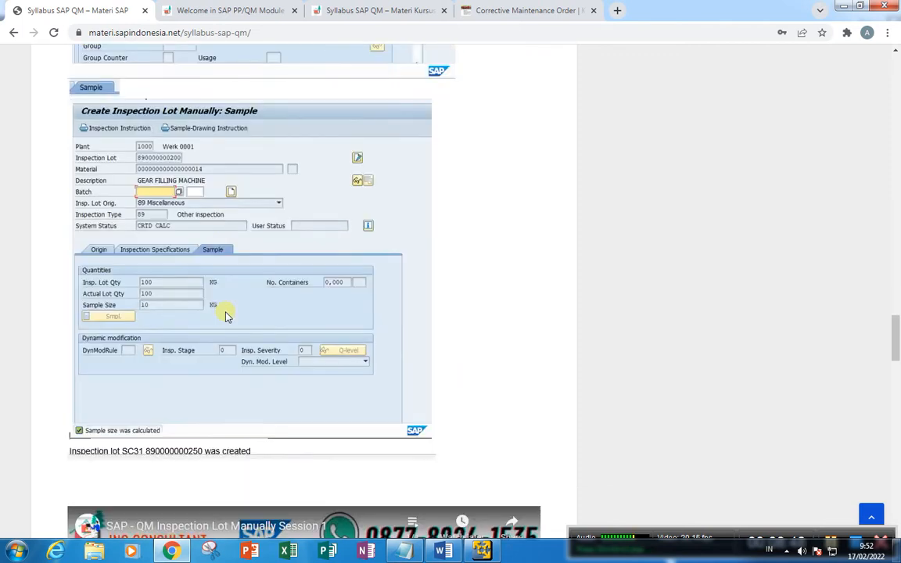
scroll(225, 316, "down", 12)
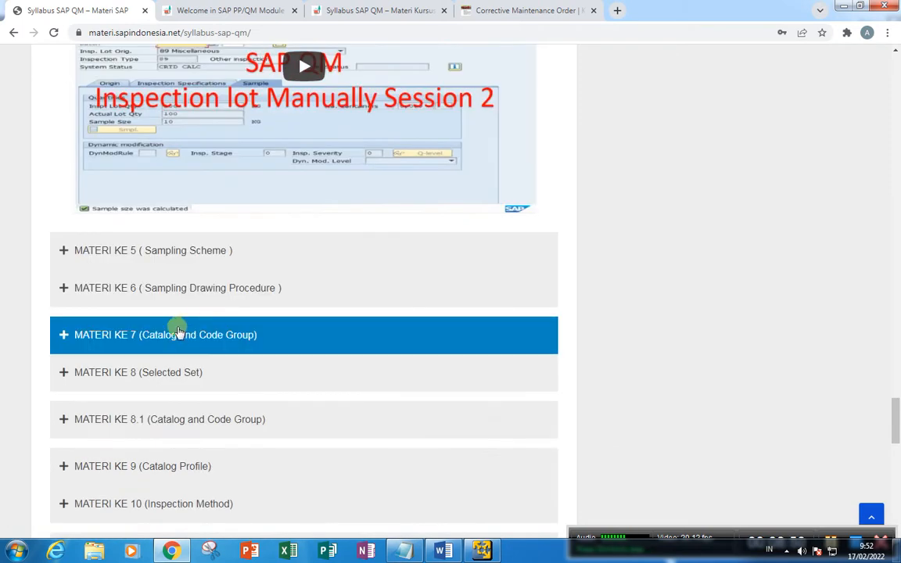
Expand MATERI KE 7 (Catalog and Code Group) and view its catalog and code group examples
left_click(178, 332)
scroll(180, 367, "down", 5)
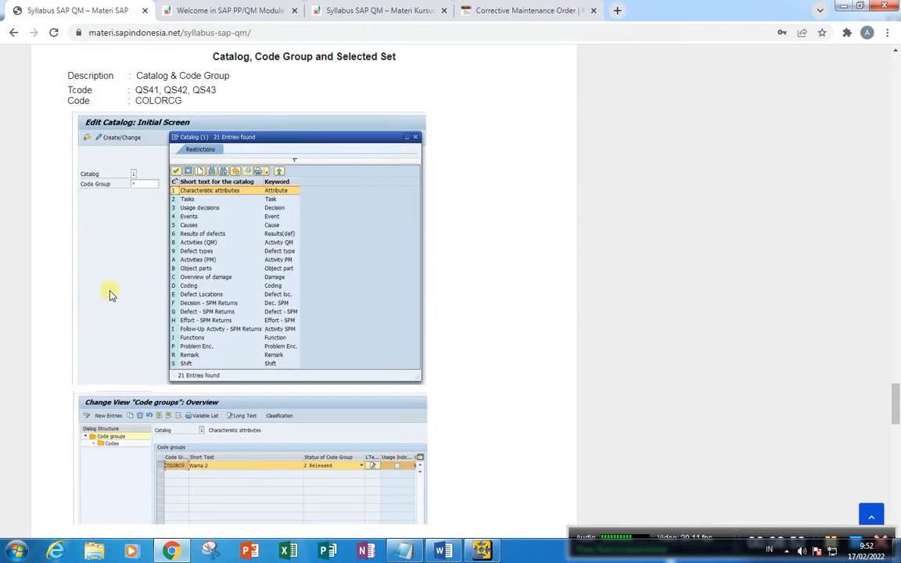
scroll(179, 234, "down", 10)
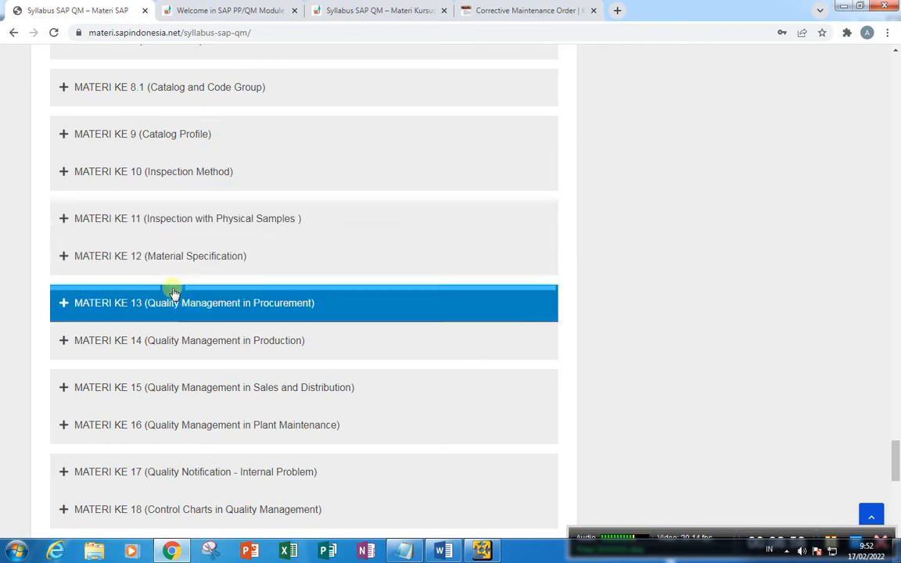
Expand MATERI KE 13 (Quality Management in Procurement) and review its procedure, from the material master through usage decision and stock posting to the video
left_click(223, 307)
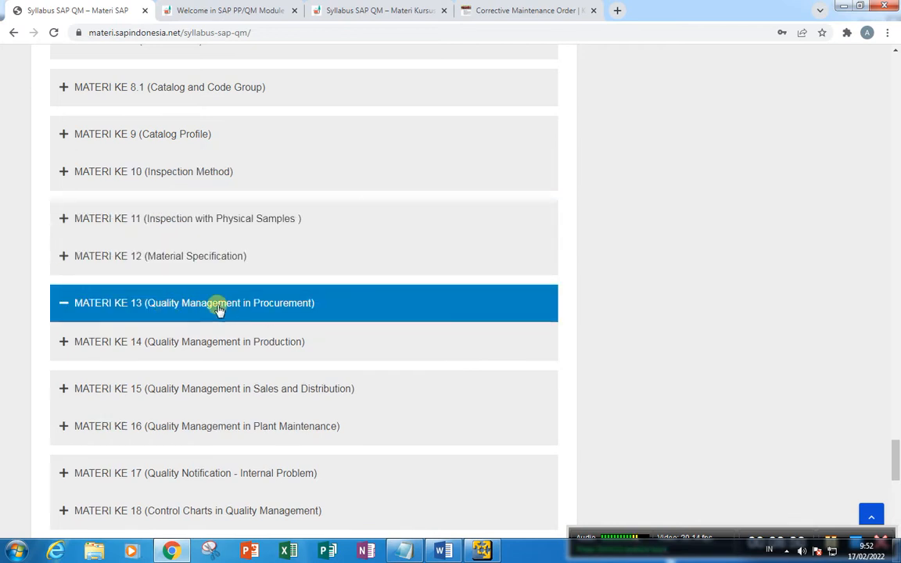
scroll(227, 374, "down", 2)
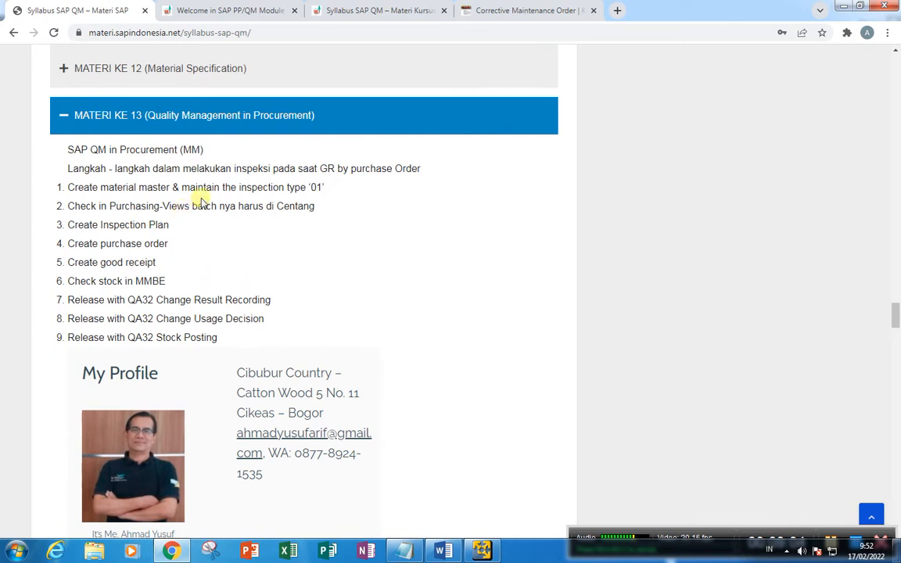
scroll(201, 318, "down", 6)
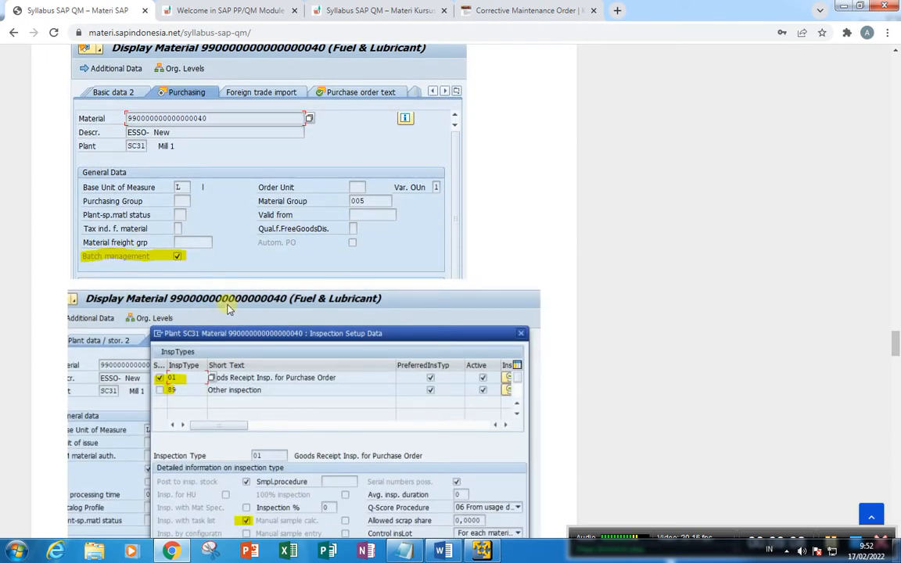
scroll(240, 269, "down", 6)
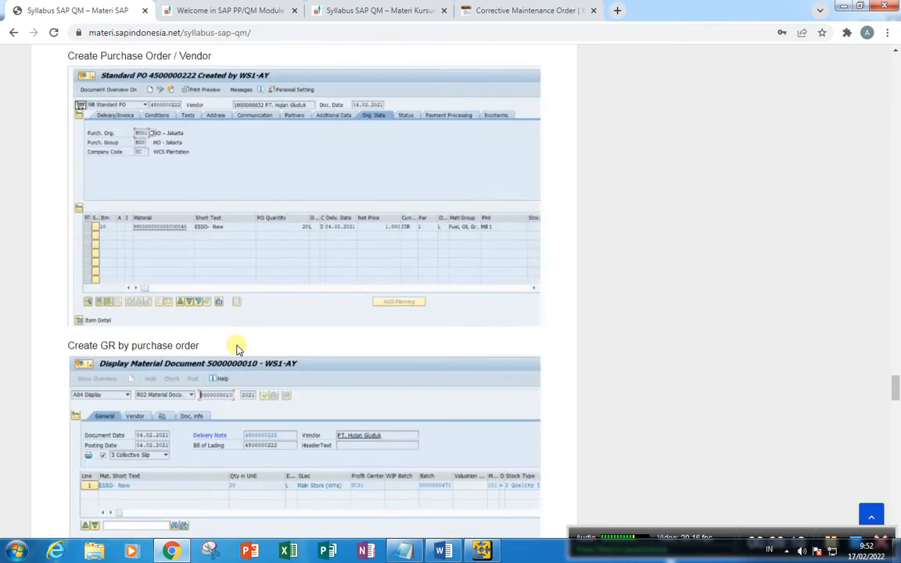
scroll(239, 344, "down", 3)
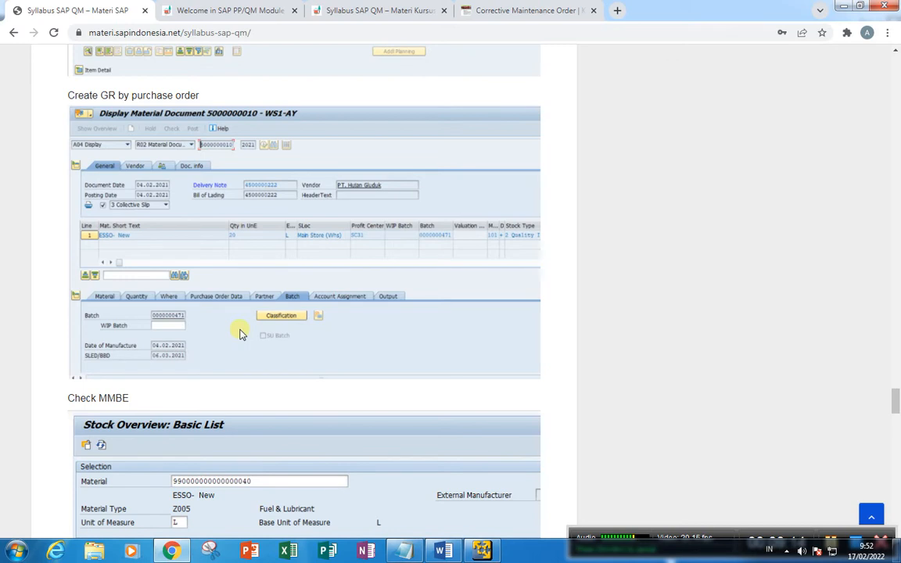
scroll(241, 334, "down", 5)
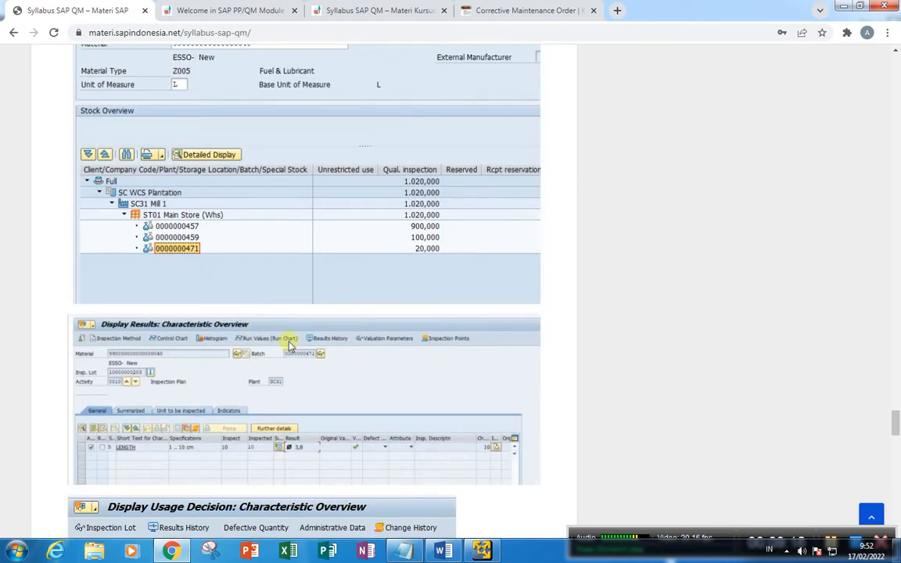
scroll(287, 272, "down", 3)
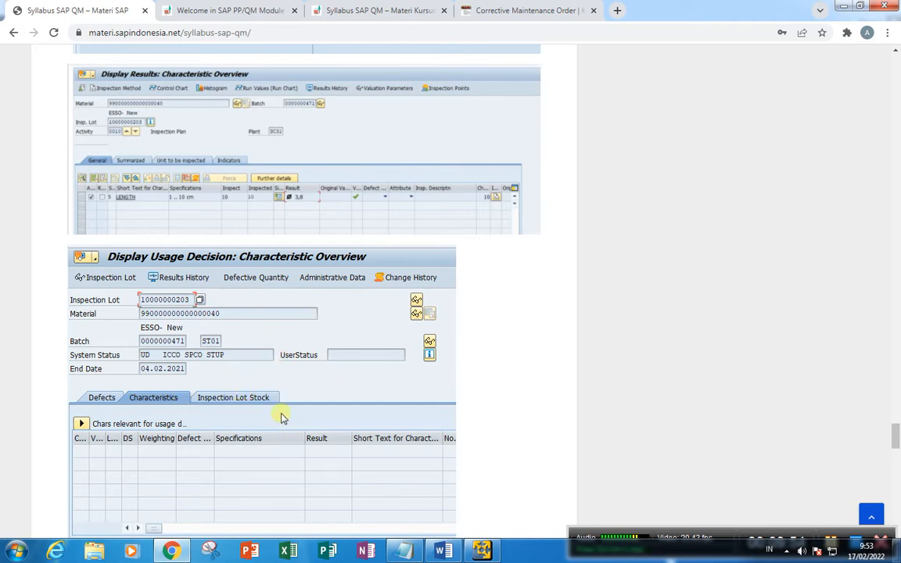
scroll(281, 417, "down", 6)
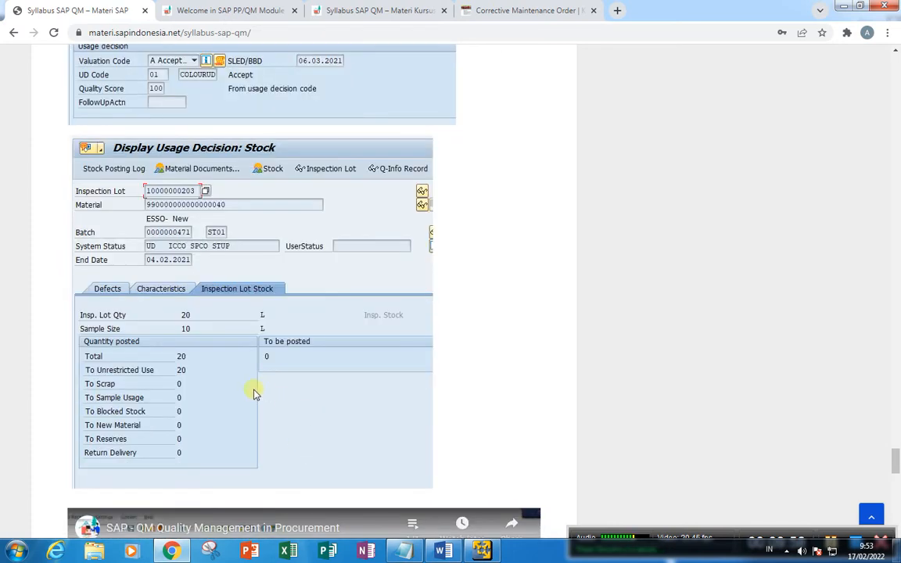
scroll(254, 393, "down", 6)
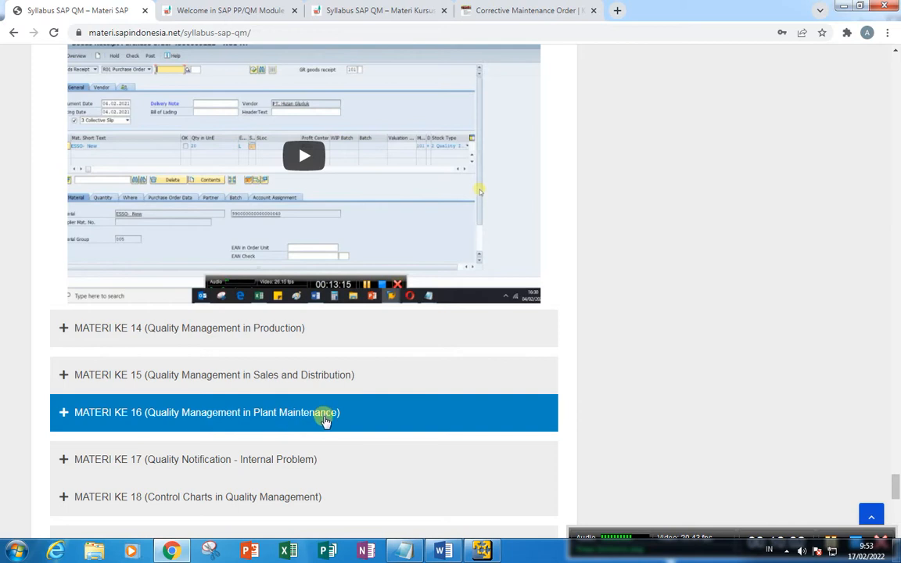
Expand MATERI KE 23 (Config Setting QM - Quality Planning) and review its configuration table and video
scroll(325, 416, "down", 2)
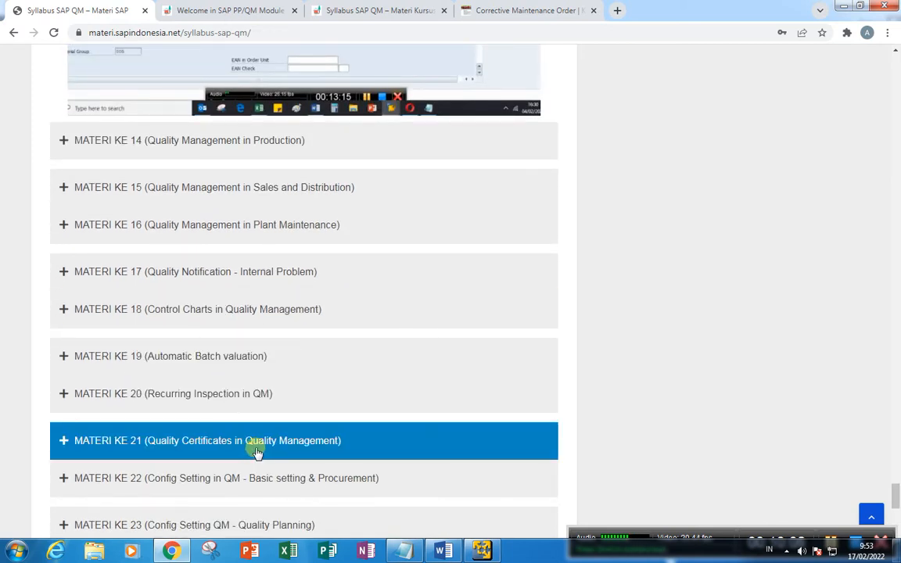
scroll(258, 452, "down", 2)
left_click(268, 347)
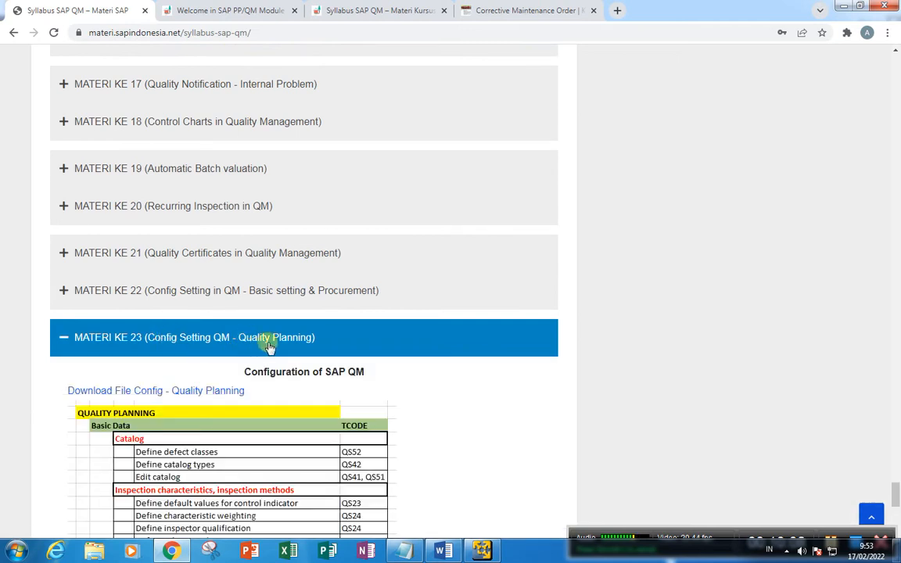
scroll(239, 442, "down", 3)
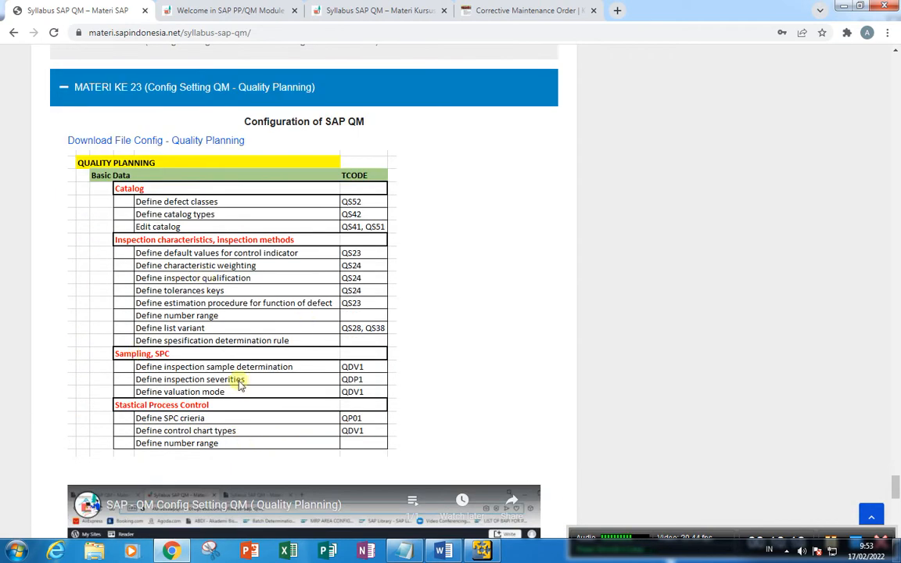
scroll(241, 385, "down", 3)
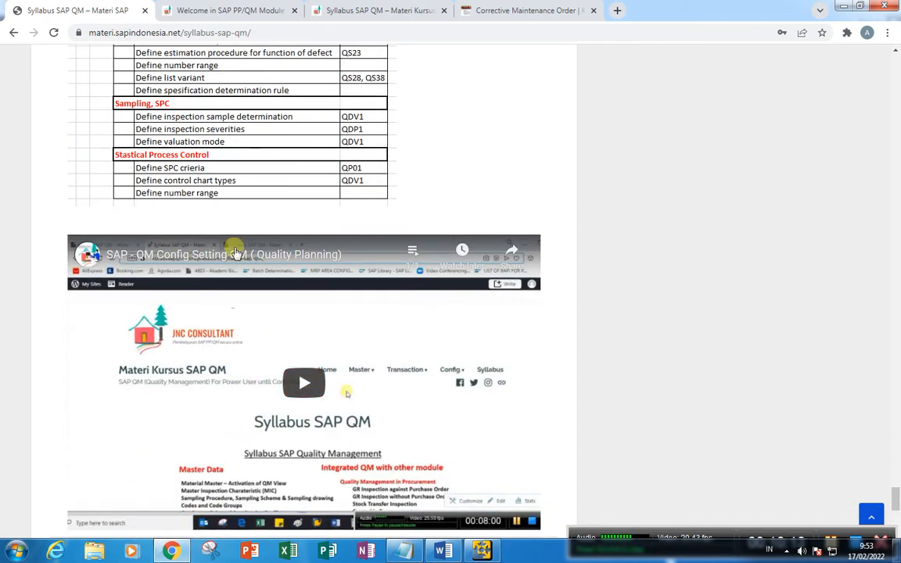
Open the protected Syllabus SAP MM page of the Materi SAP site and unlock it by entering the page password
scroll(321, 187, "up", 15)
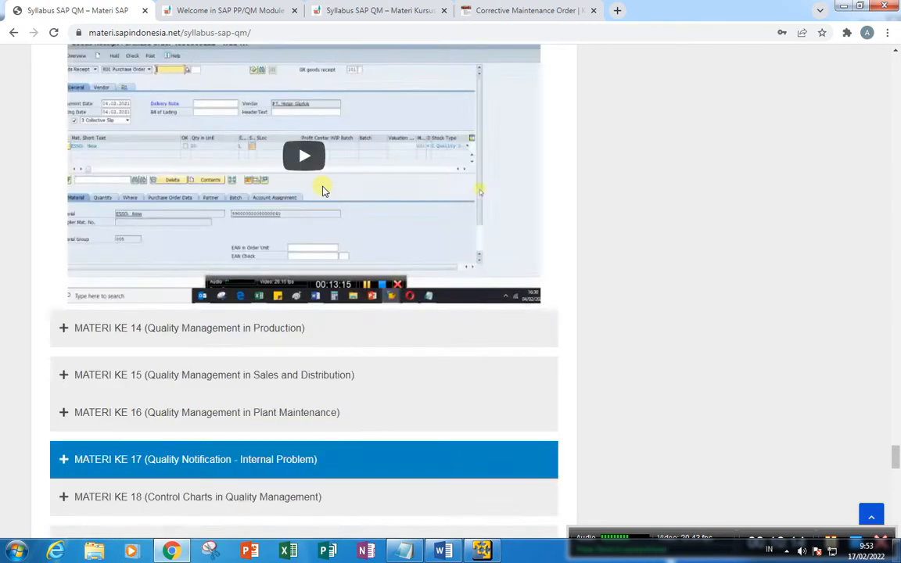
scroll(323, 190, "up", 20)
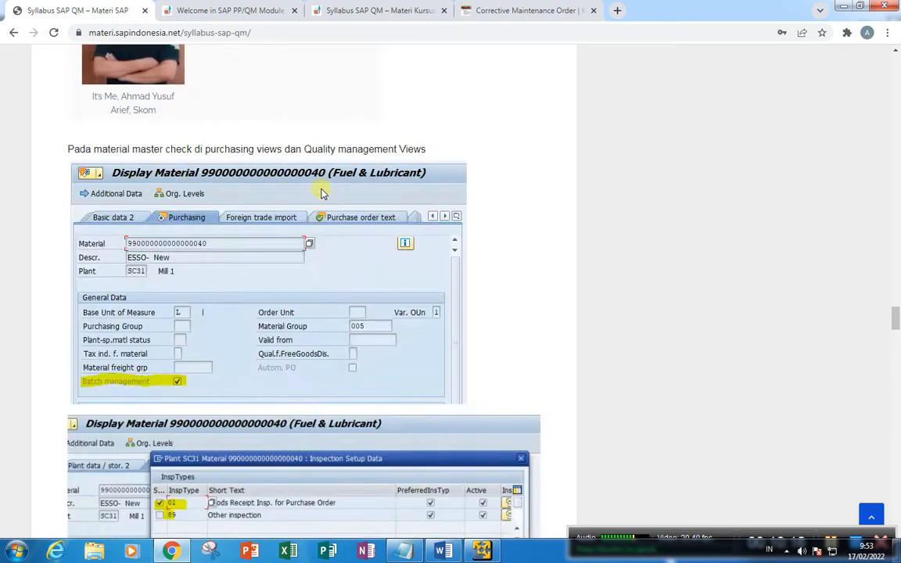
scroll(322, 191, "up", 20)
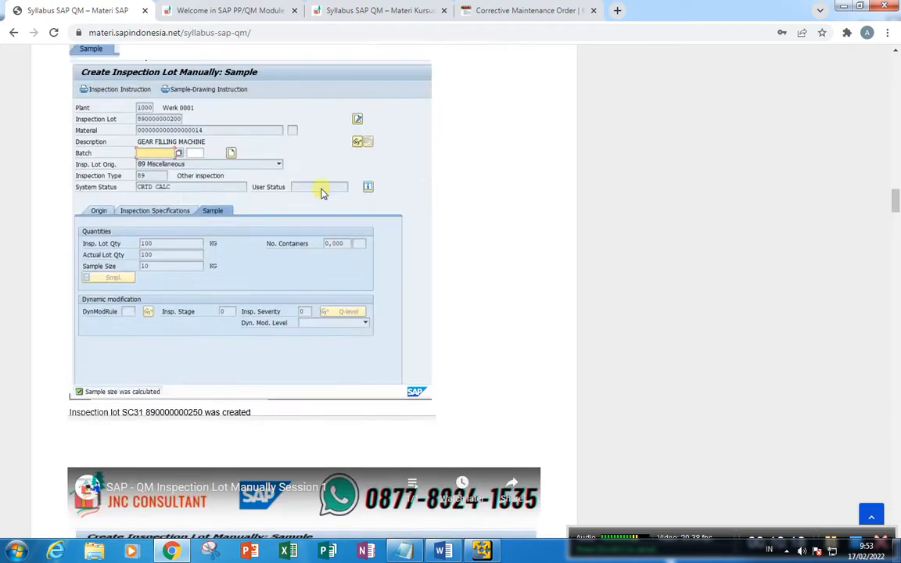
scroll(322, 193, "up", 20)
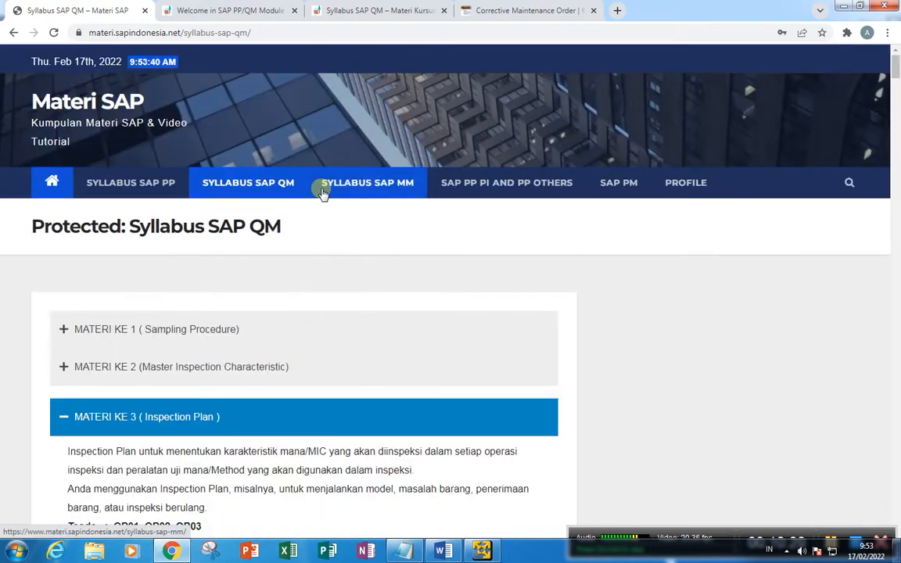
left_click(372, 186)
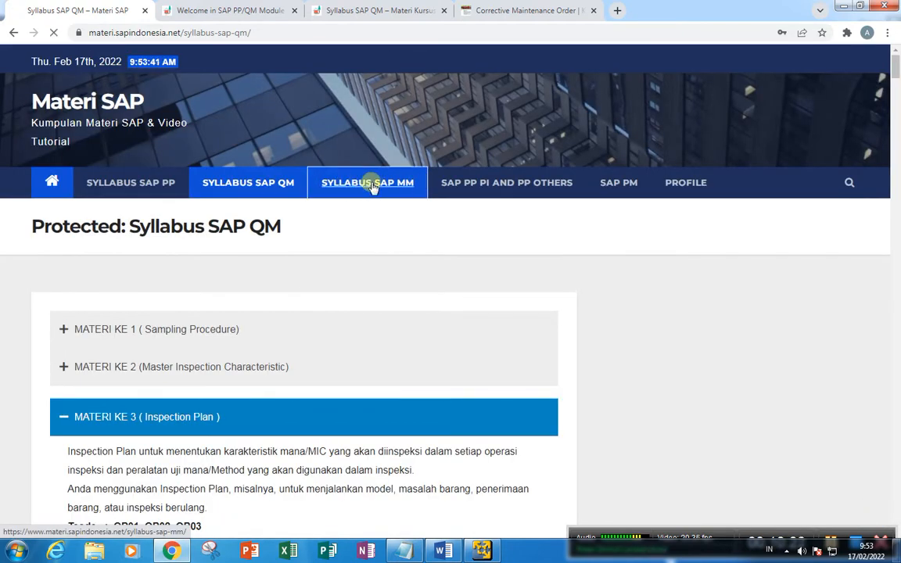
left_click(178, 362)
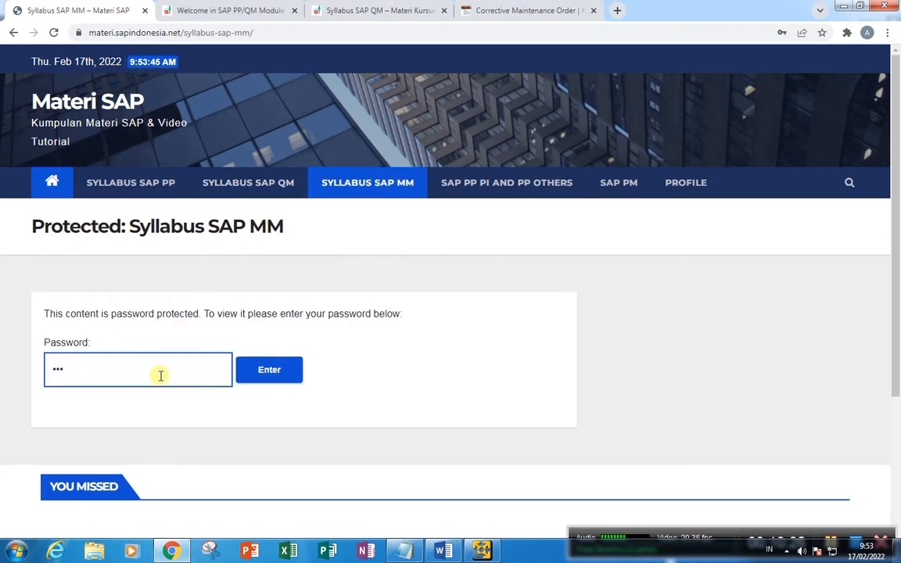
type("••••")
type("••")
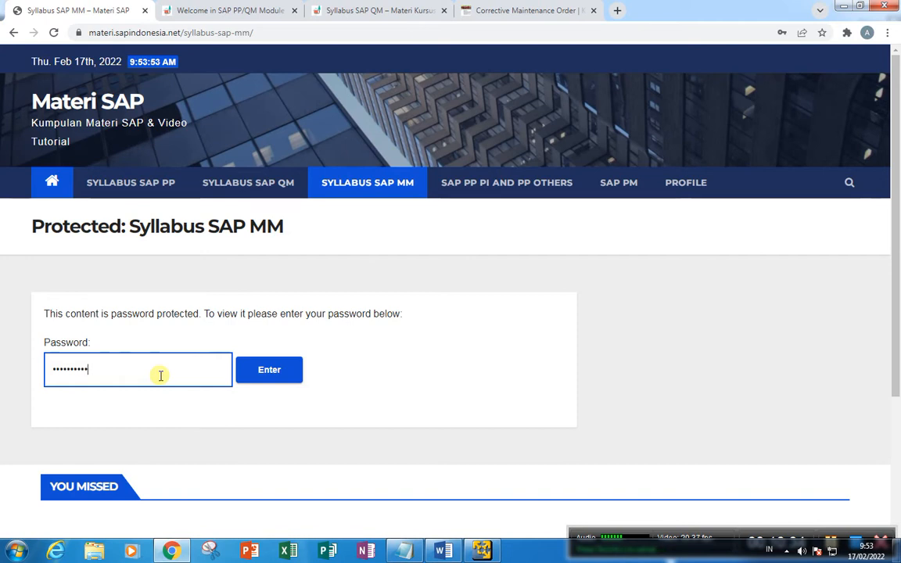
key("Return")
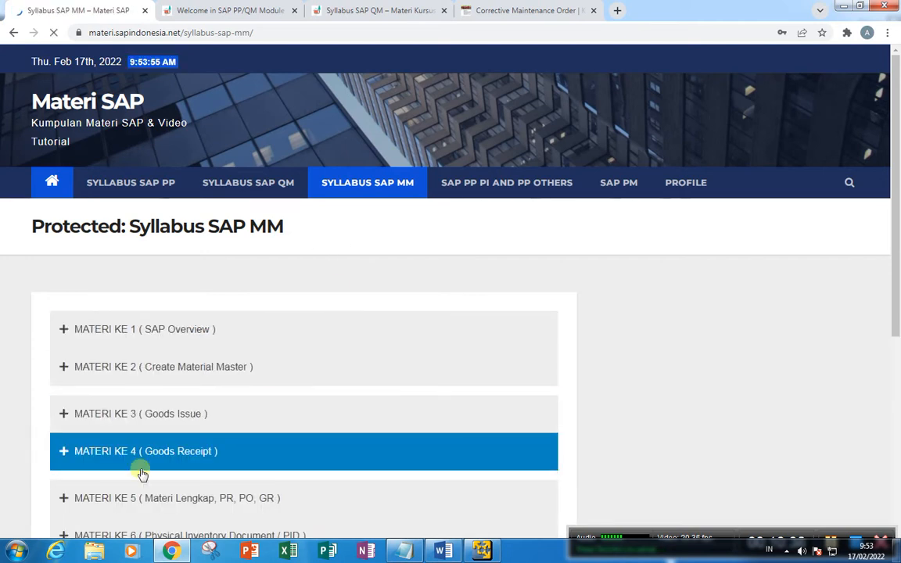
Look over the list of SAP MM topics and expand MATERI KE 5 ( Materi Lengkap, PR, PO, GR )
scroll(195, 430, "down", 2)
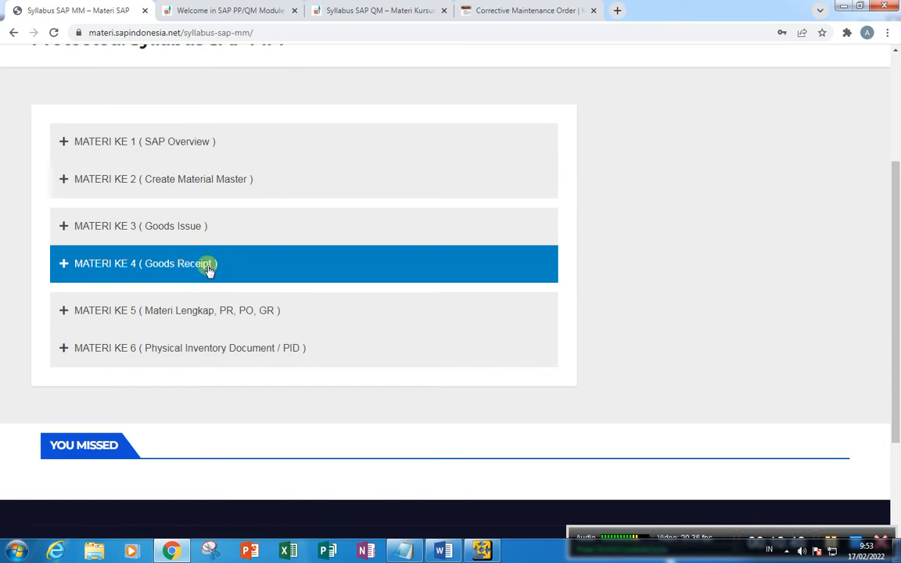
left_click(274, 316)
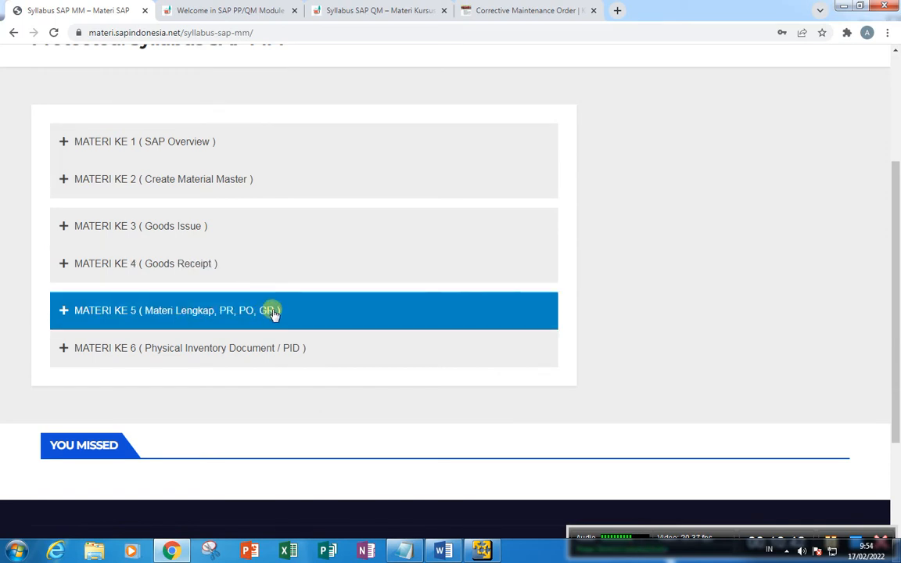
scroll(317, 294, "up", 3)
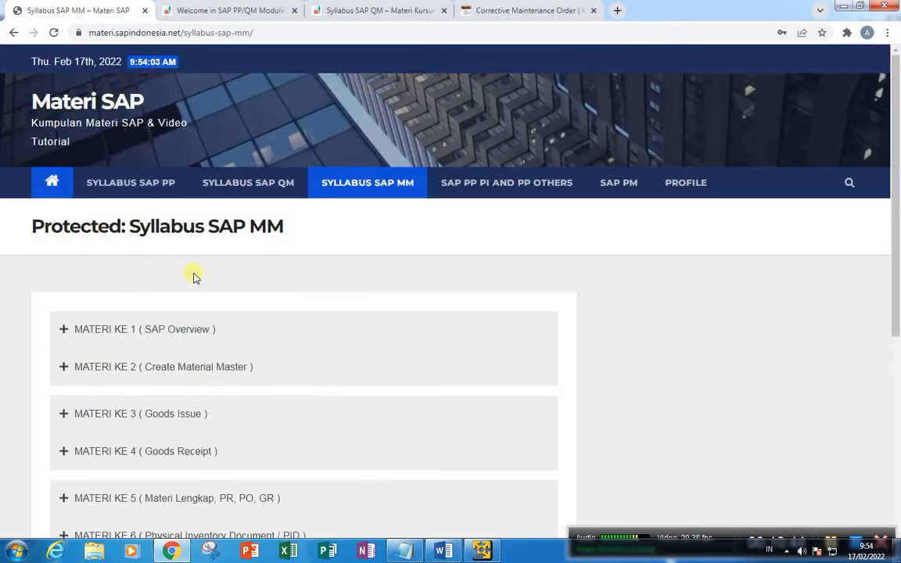
left_click(298, 372)
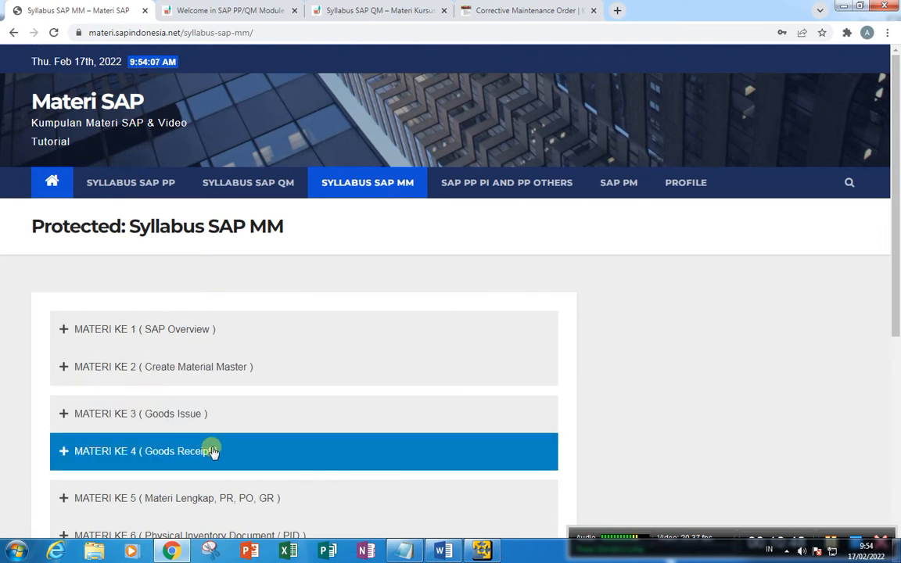
left_click(295, 493)
scroll(290, 470, "down", 3)
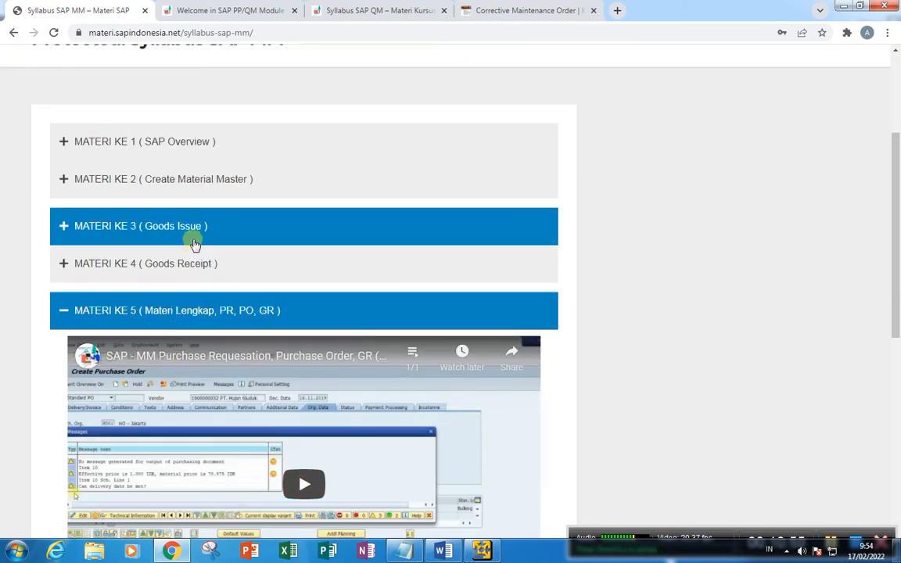
Expand MATERI KE 3 ( Goods Issue ), view its Session 1 and Session 2 videos, and return to the beginning of the page
left_click(175, 244)
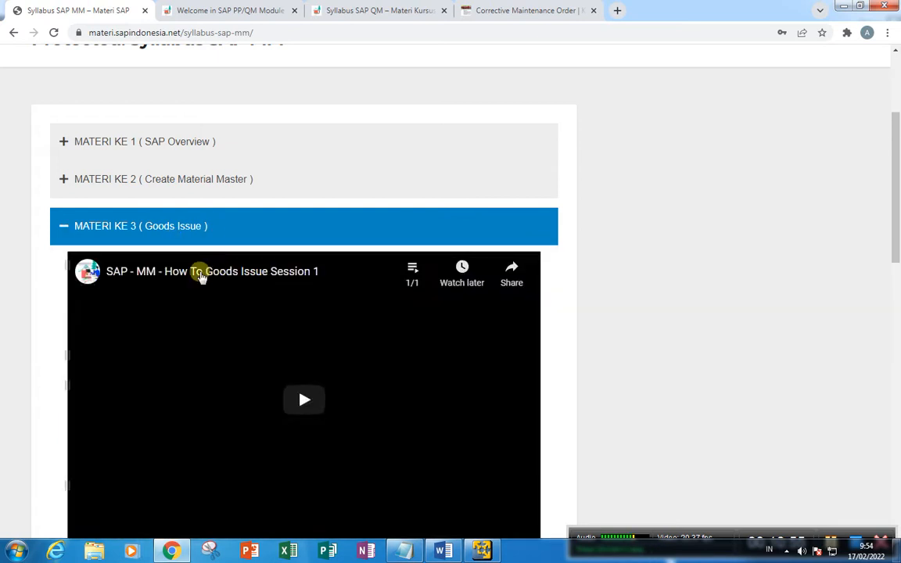
scroll(262, 391, "down", 1)
scroll(258, 405, "down", 3)
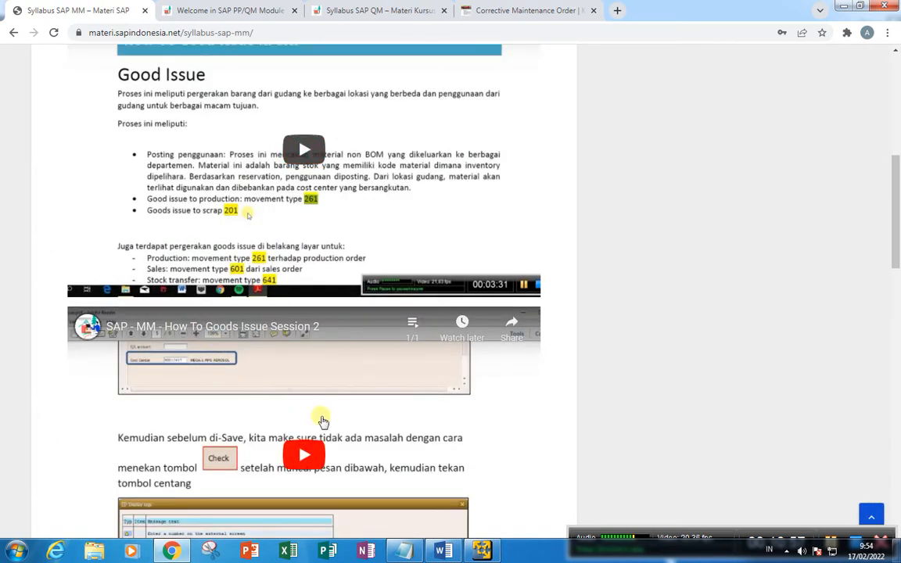
scroll(322, 418, "up", 6)
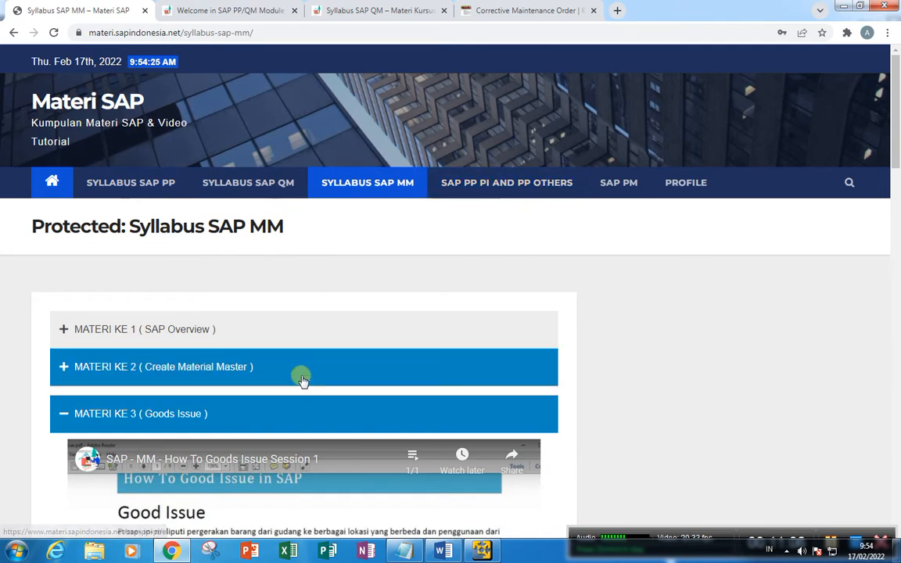
Open the protected SAP PP PI and PP Others page and unlock it by entering the page password
left_click(506, 186)
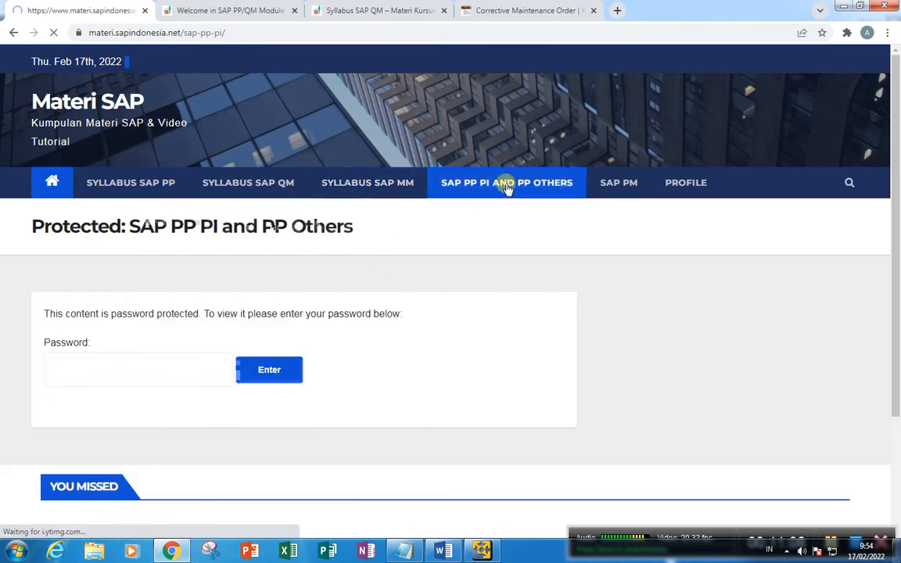
left_click(149, 374)
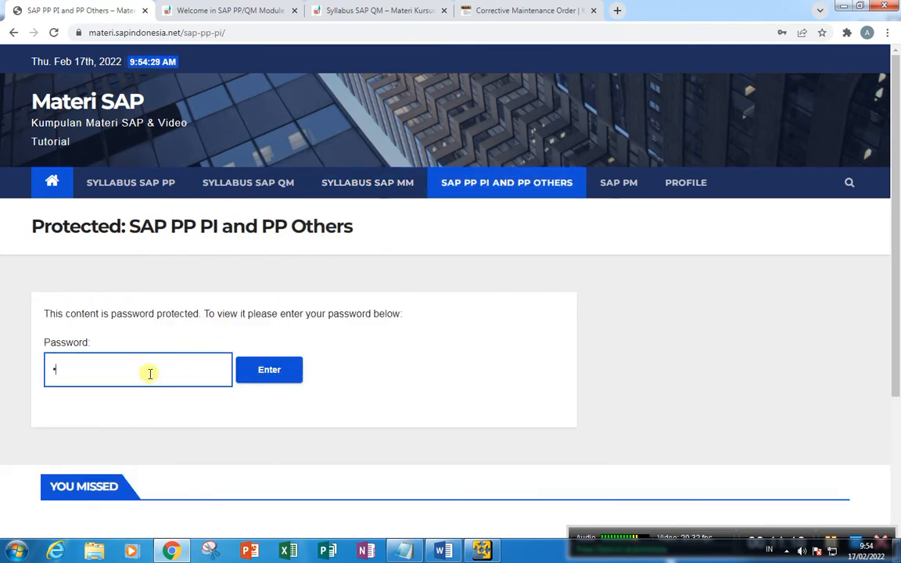
type("•••••")
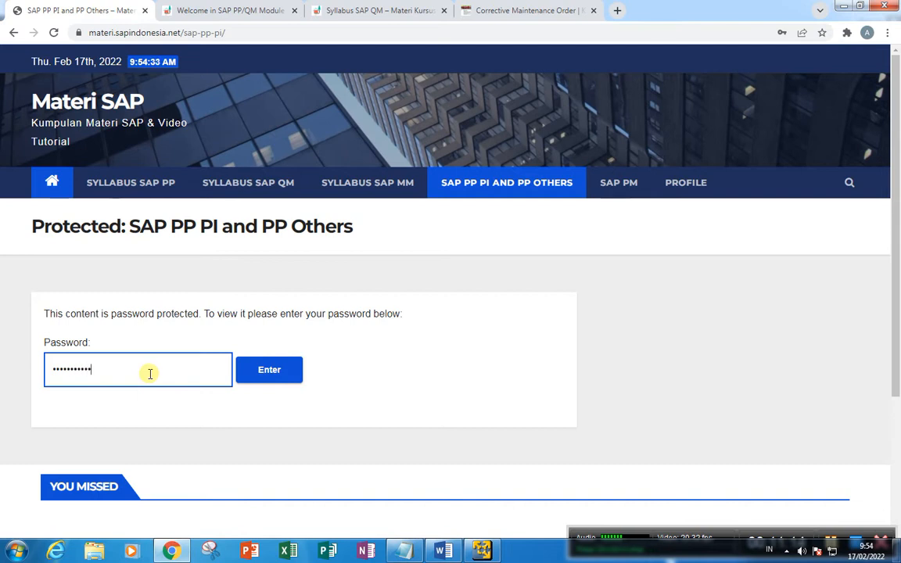
key("Return")
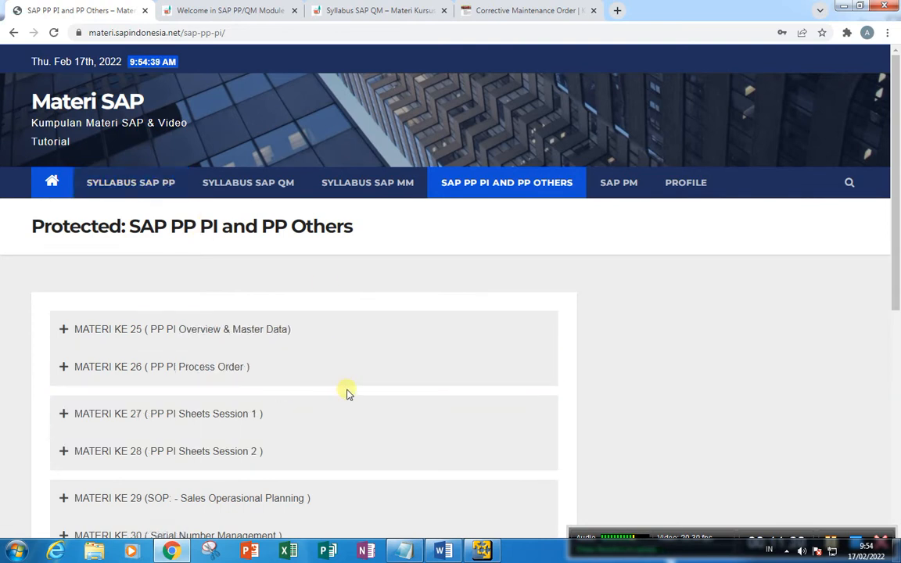
Look over the PP PI and PP Others topics, then expand MATERI KE 25 ( PP PI Overview & Master Data) and view its videos
scroll(318, 410, "down", 2)
scroll(326, 396, "down", 2)
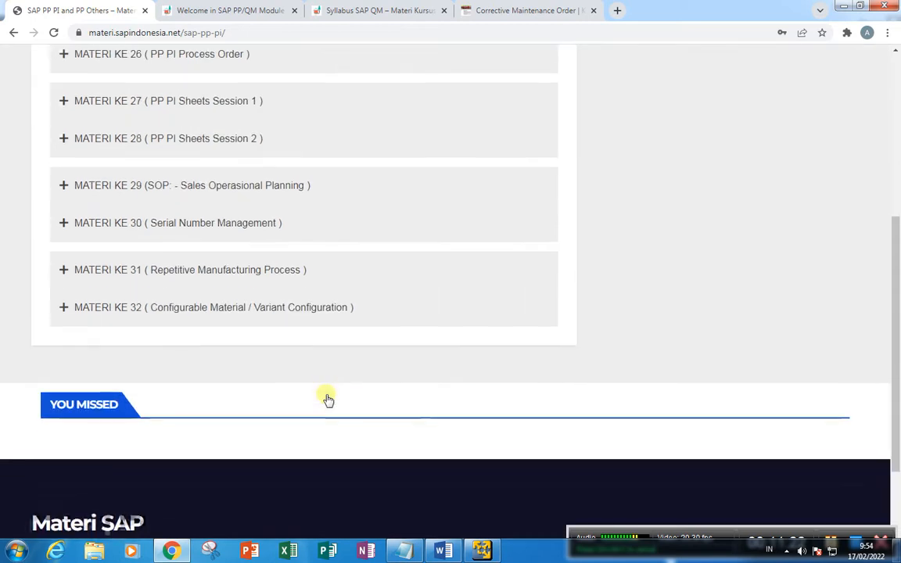
scroll(327, 398, "up", 2)
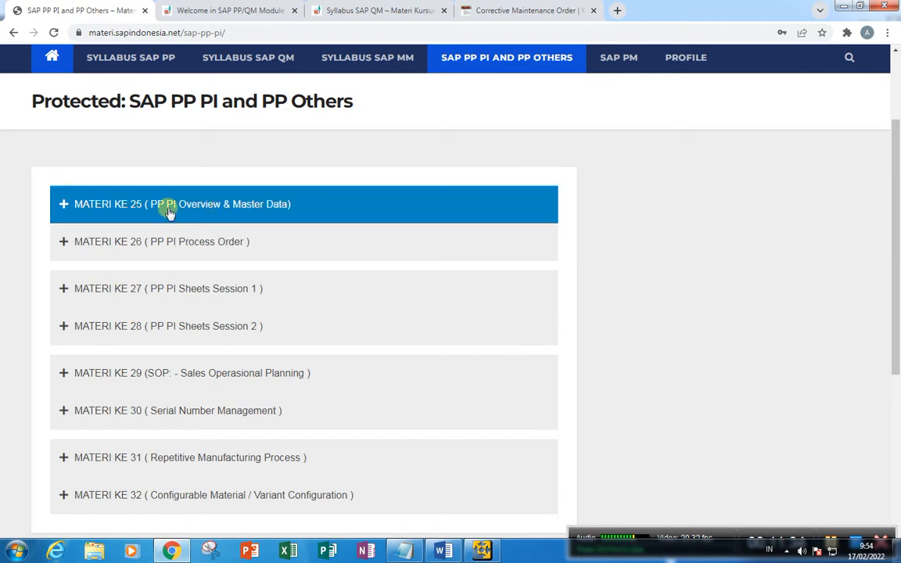
left_click(129, 204)
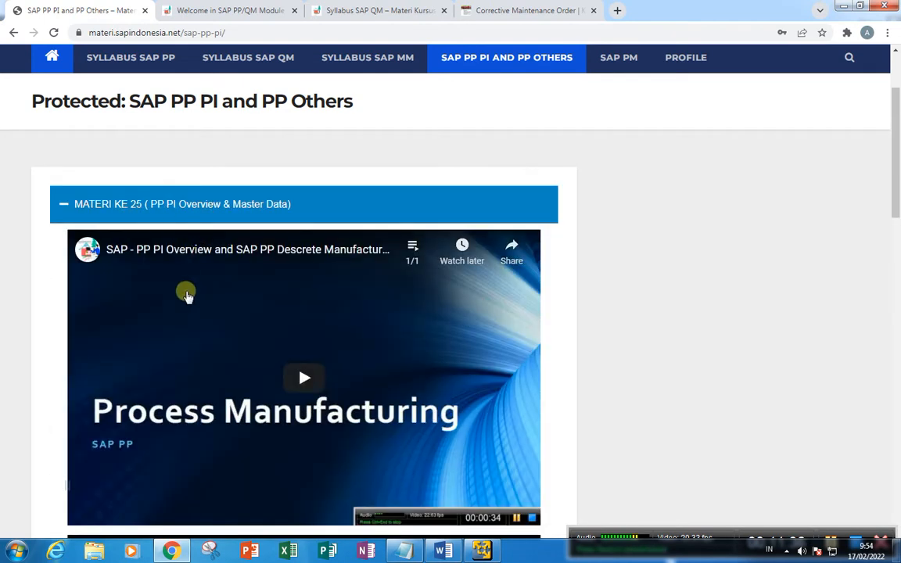
scroll(145, 451, "down", 5)
scroll(193, 303, "down", 6)
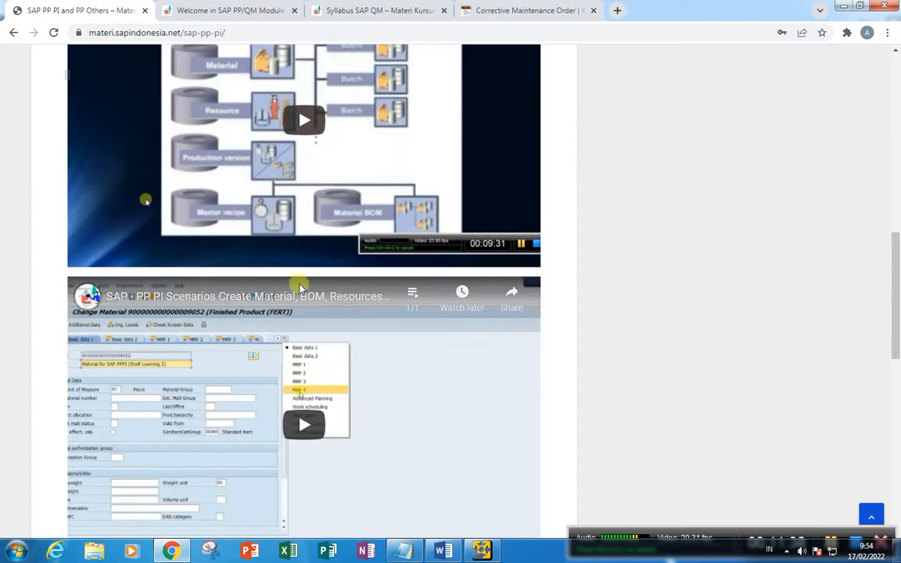
scroll(200, 296, "down", 1)
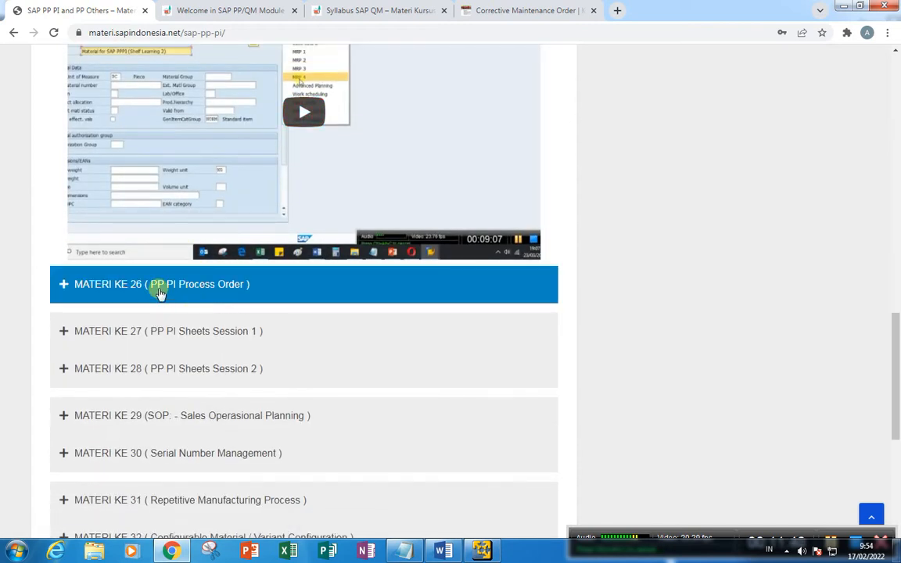
Expand MATERI KE 26 ( PP PI Process Order ) and MATERI KE 27 ( PP PI Sheets Session 1 ) and view their videos
left_click(159, 293)
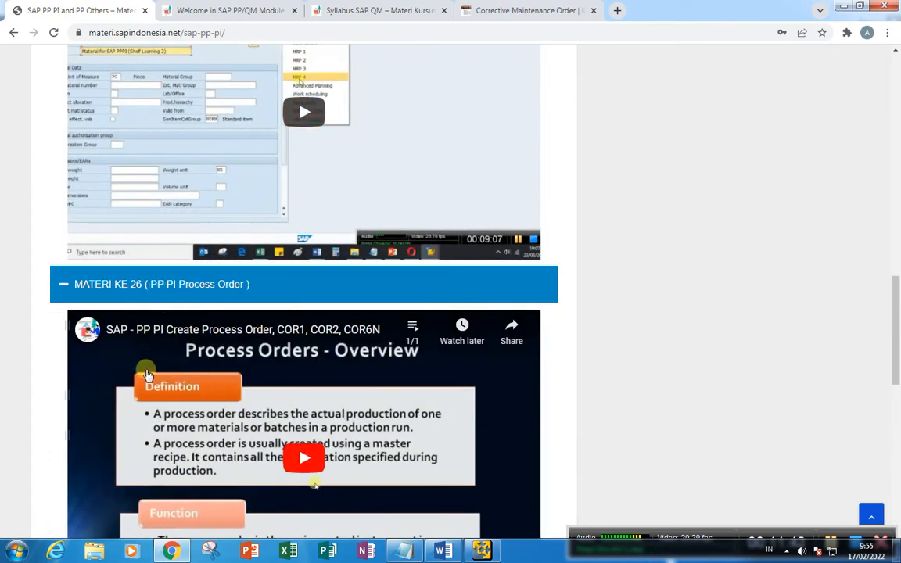
scroll(147, 374, "down", 3)
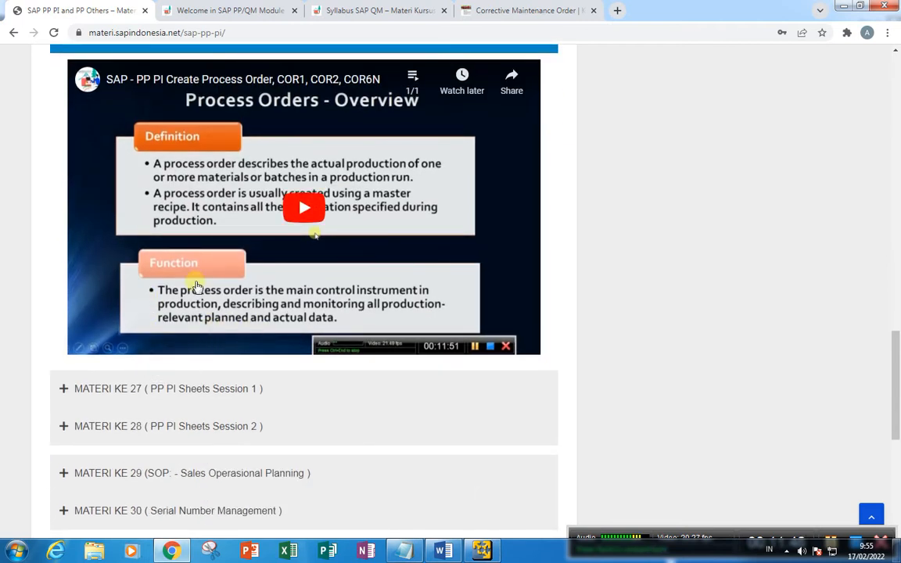
left_click(158, 390)
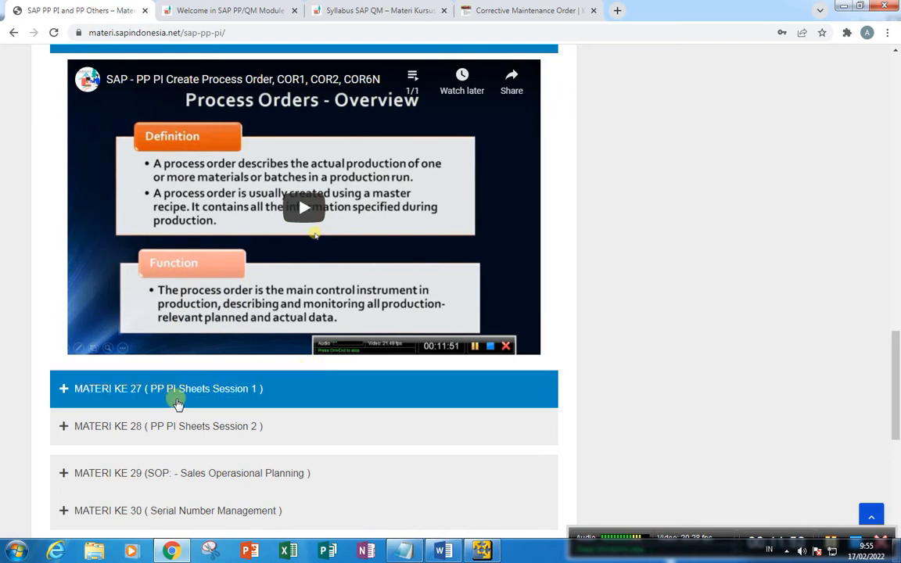
left_click(143, 394)
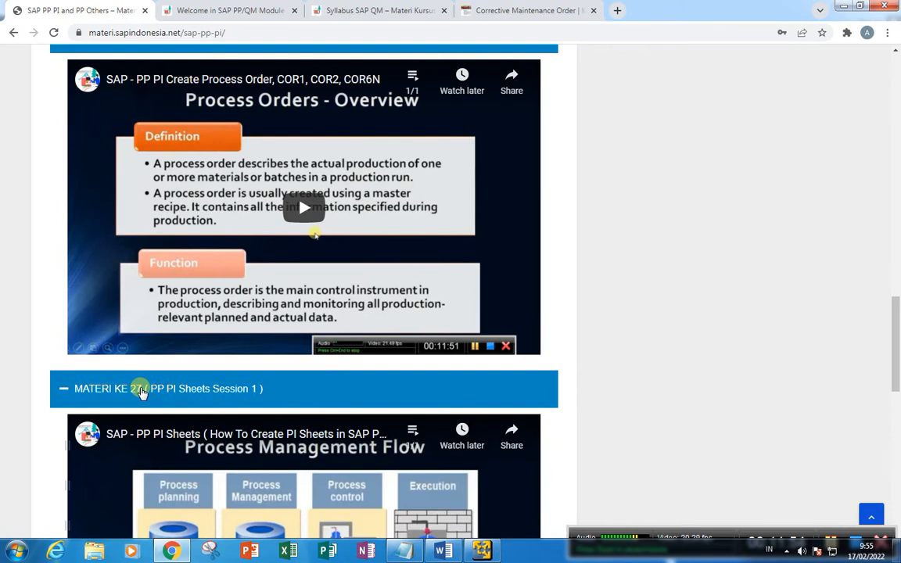
scroll(143, 393, "down", 5)
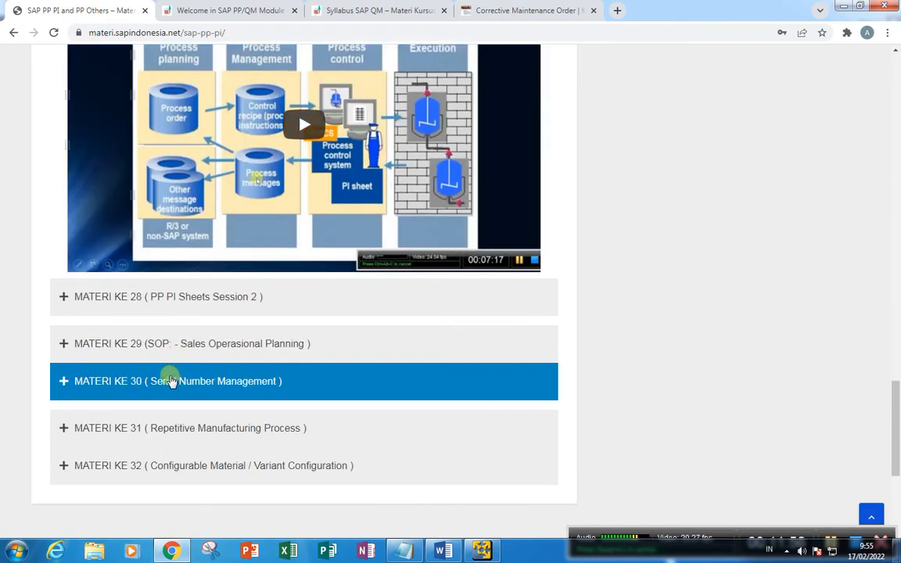
Expand MATERI KE 28 ( PP PI Sheets Session 2 ), view its video, and collapse the section again
left_click(160, 297)
scroll(177, 415, "down", 1)
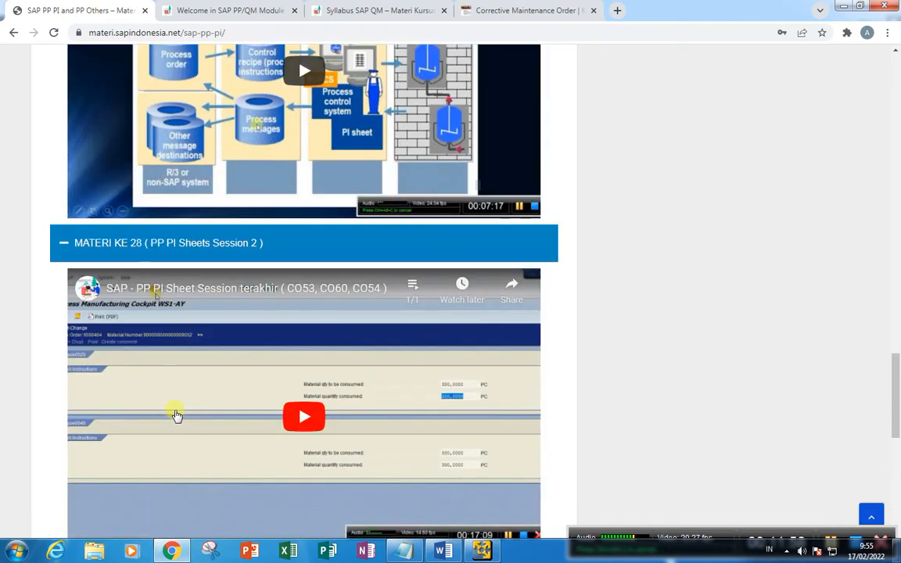
scroll(177, 415, "down", 1)
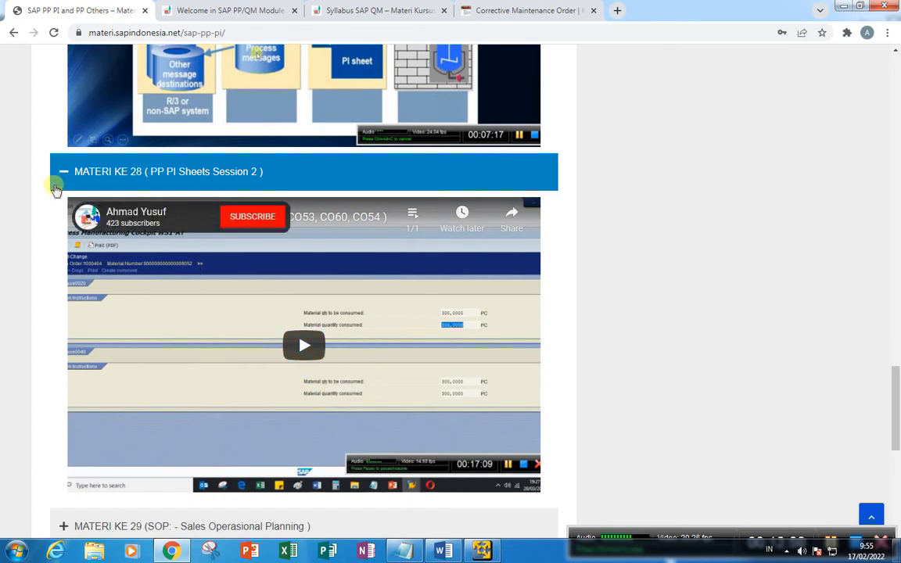
left_click(60, 175)
scroll(141, 301, "down", 1)
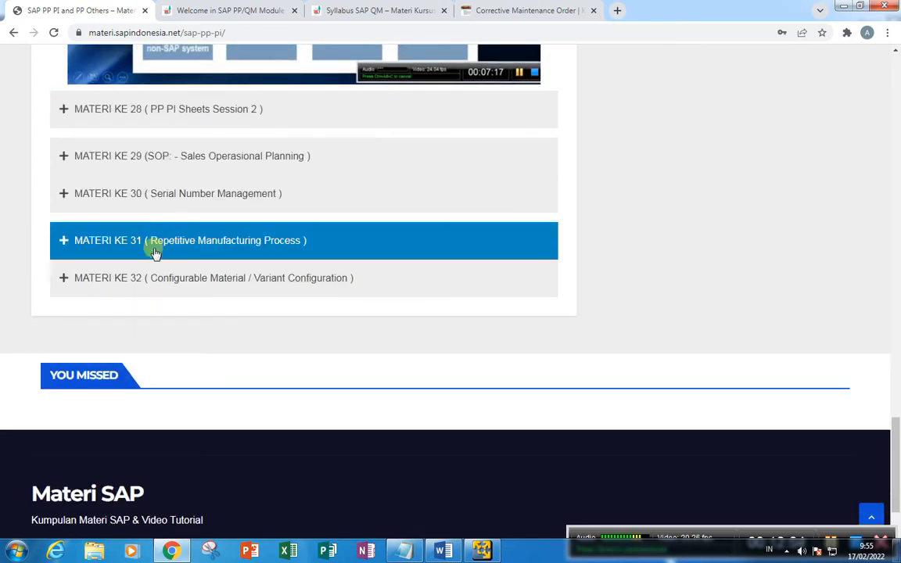
Expand MATERI KE 31 ( Repetitive Manufacturing Process ), review its download and video, and return to the beginning of the page
left_click(155, 246)
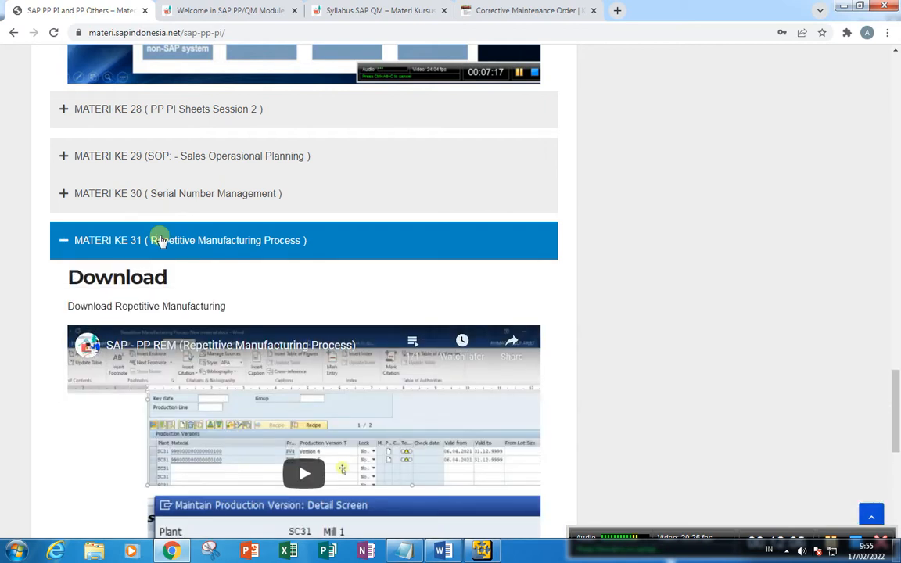
scroll(223, 361, "down", 3)
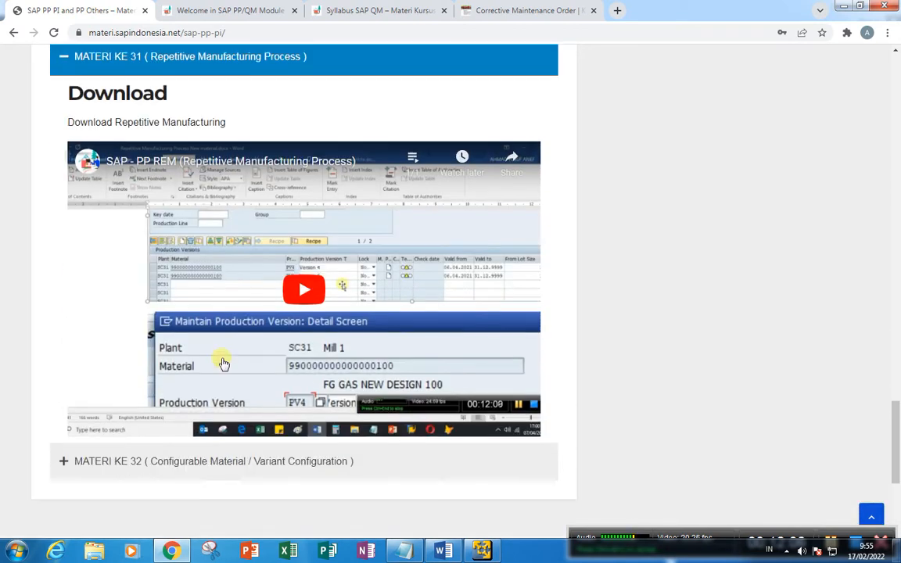
scroll(226, 358, "up", 2)
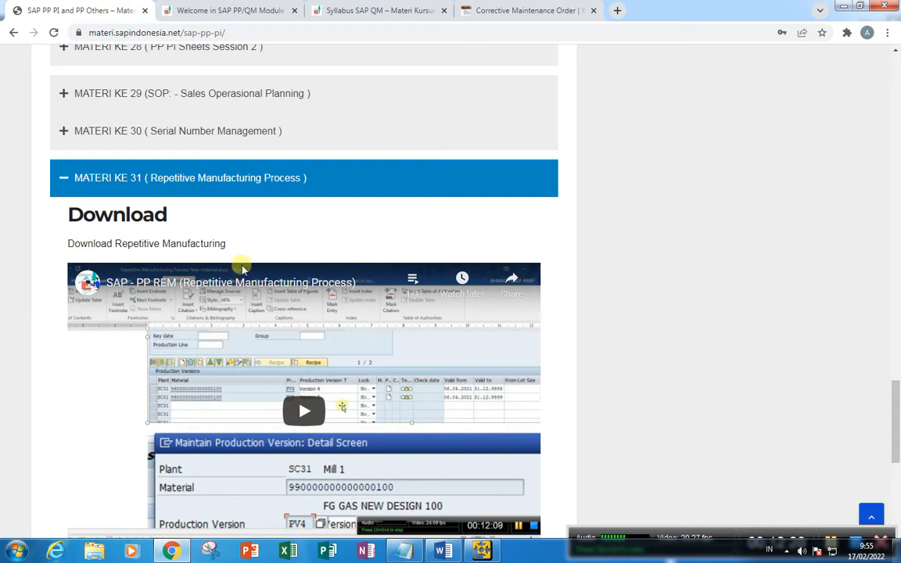
scroll(238, 266, "down", 2)
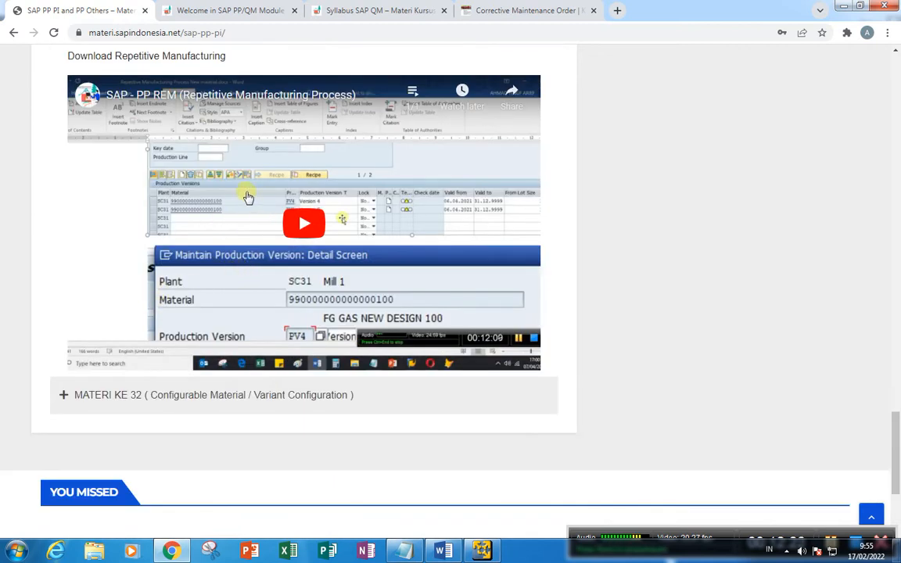
scroll(243, 197, "up", 3)
scroll(223, 301, "down", 3)
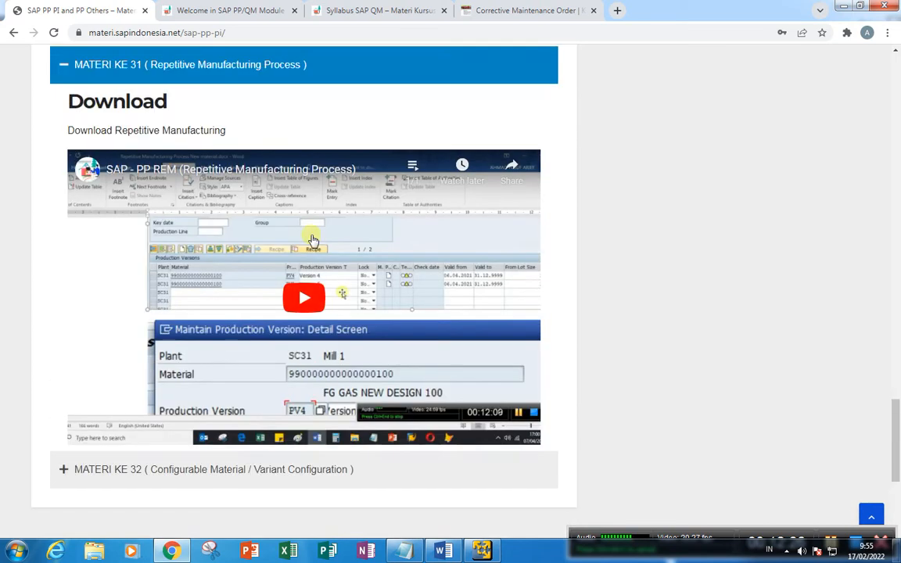
scroll(258, 231, "up", 10)
scroll(313, 233, "up", 10)
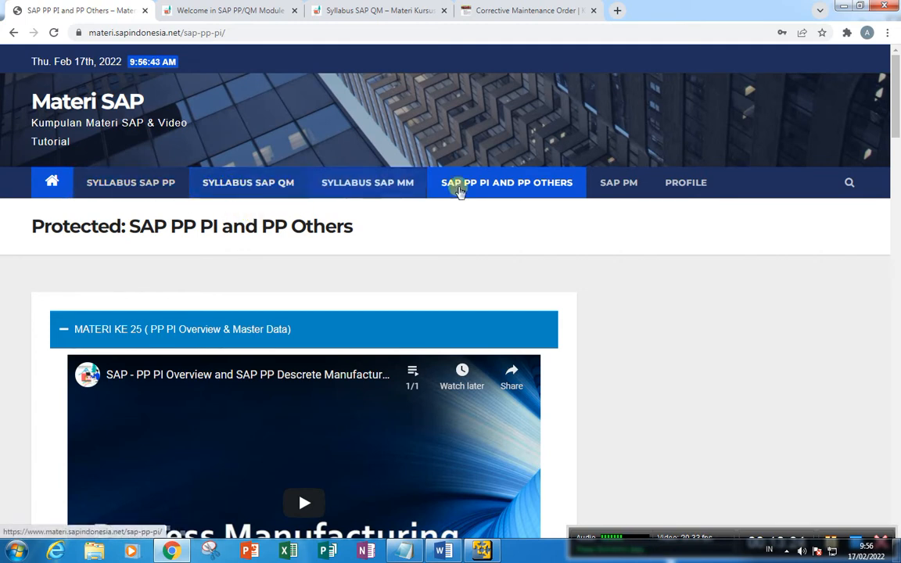
Open the protected SAP PM page and unlock it by entering the page password
left_click(625, 186)
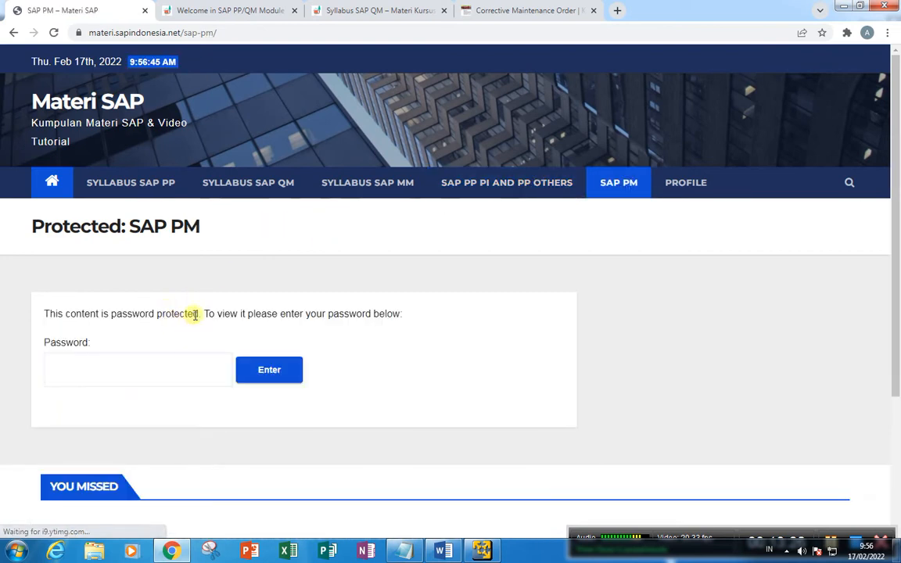
left_click(129, 358)
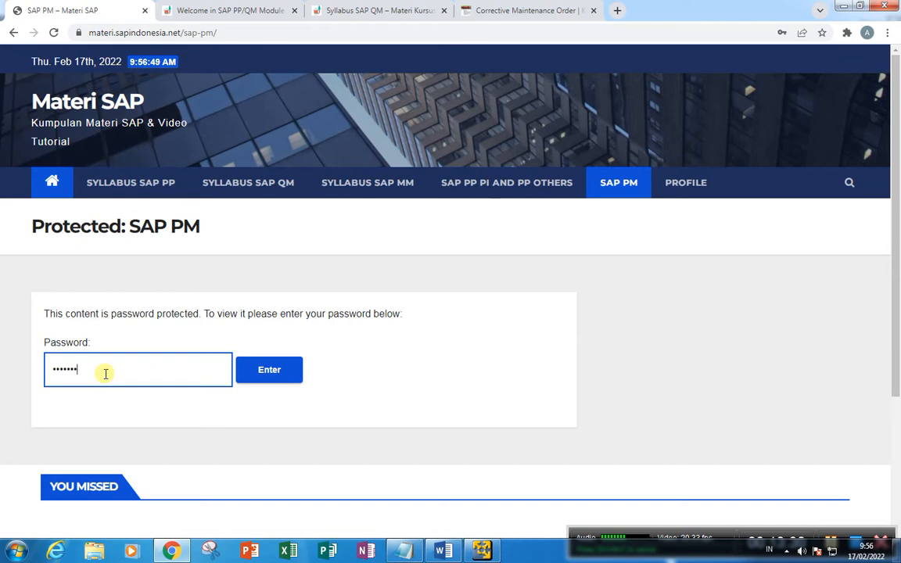
type("••")
key("Return")
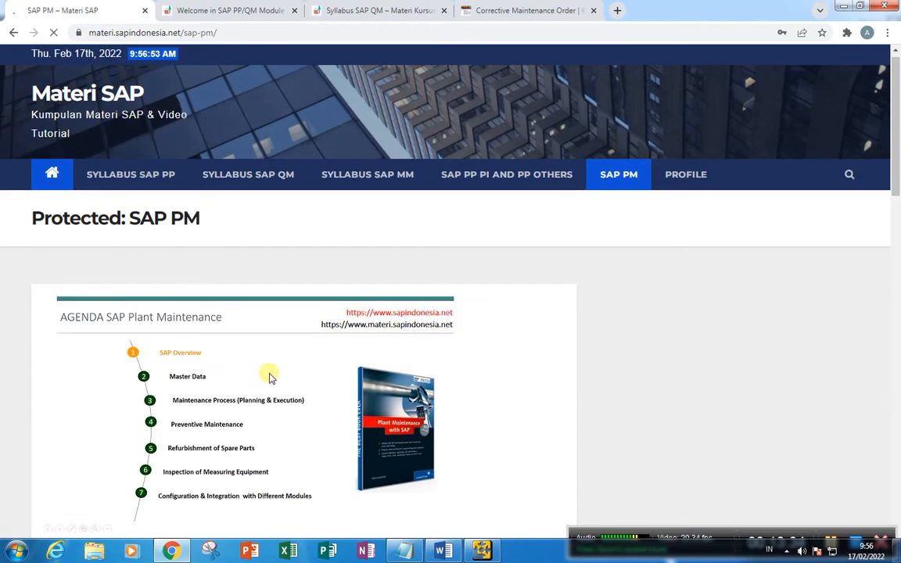
Look over the SAP PM topics, expand MATERI KE 12 (Corrective Maintenance Order) to view its video, and review the Plant Maintenance agenda
scroll(266, 368, "down", 10)
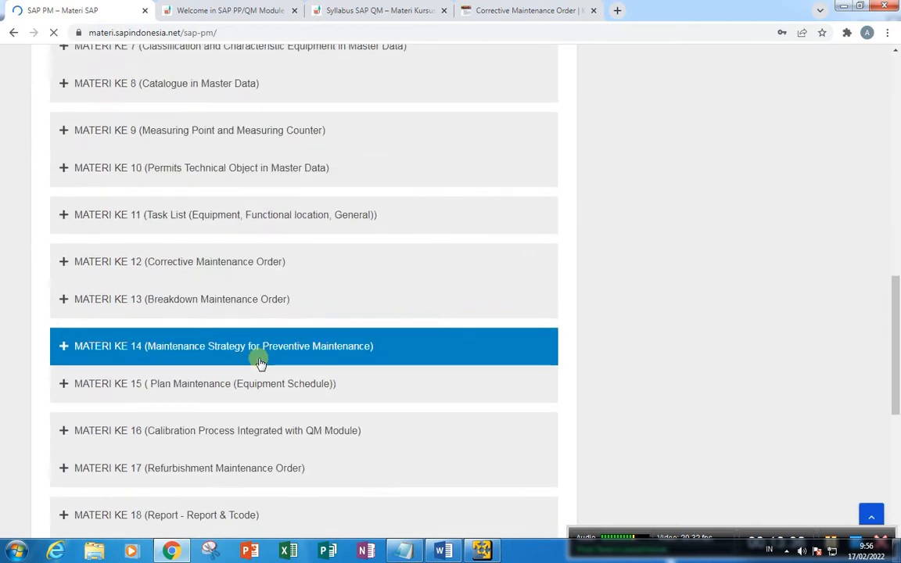
scroll(258, 362, "down", 3)
scroll(202, 366, "up", 3)
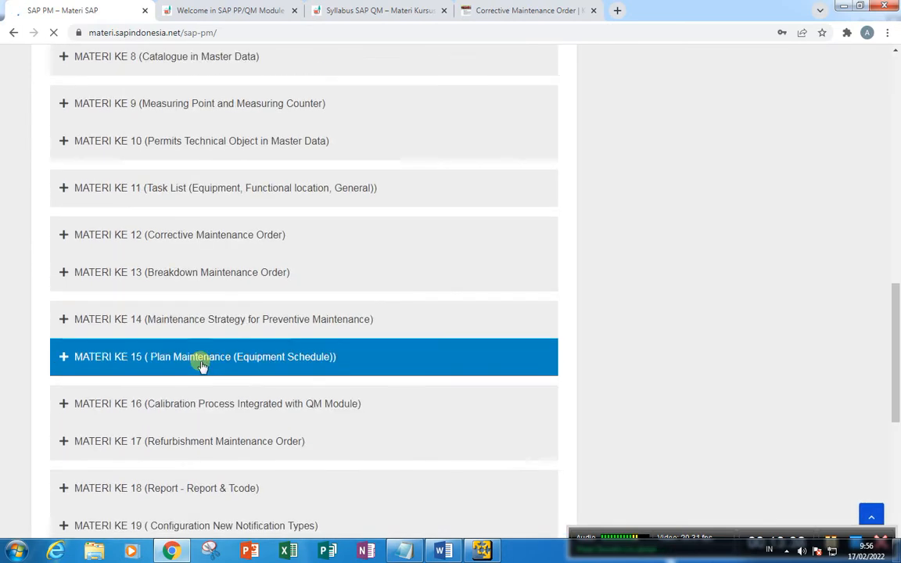
scroll(202, 367, "up", 2)
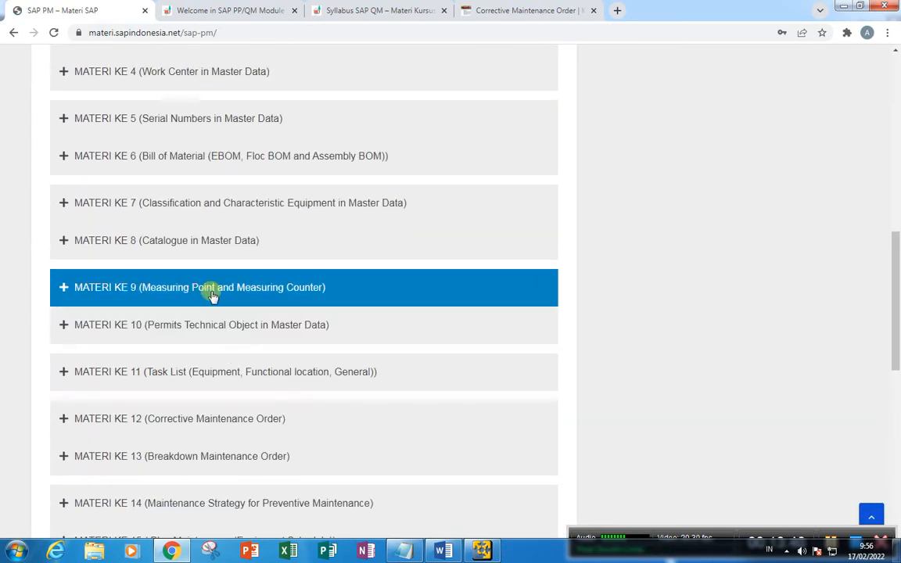
scroll(174, 391, "down", 1)
left_click(186, 367)
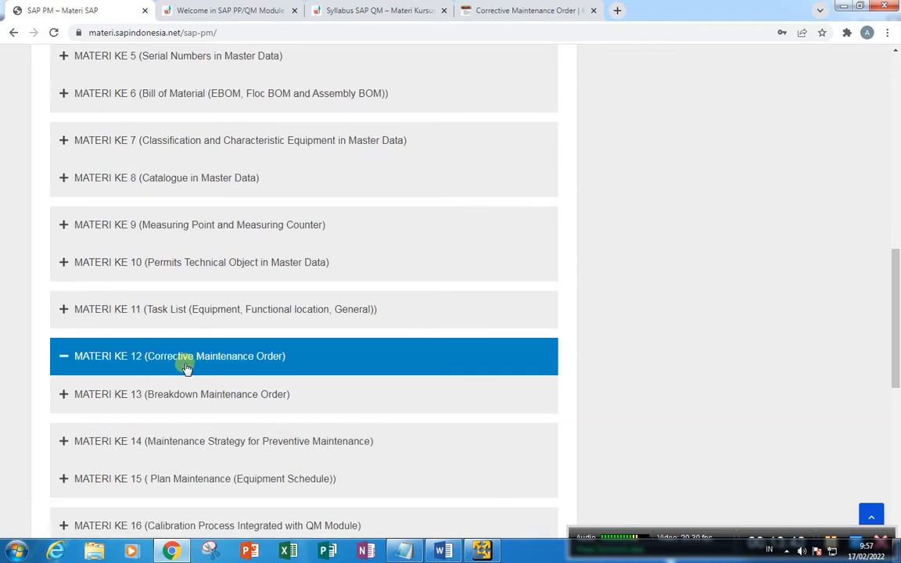
scroll(209, 408, "down", 3)
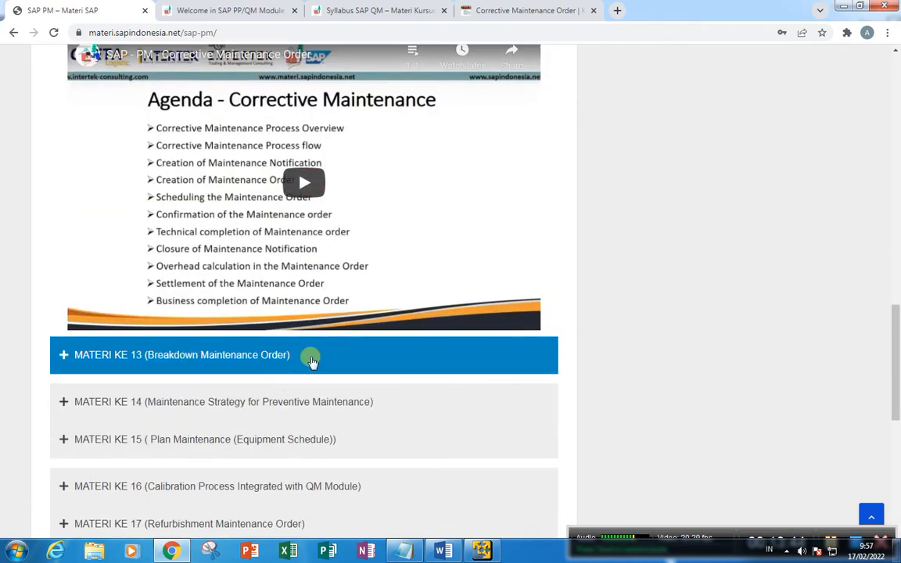
scroll(421, 307, "up", 15)
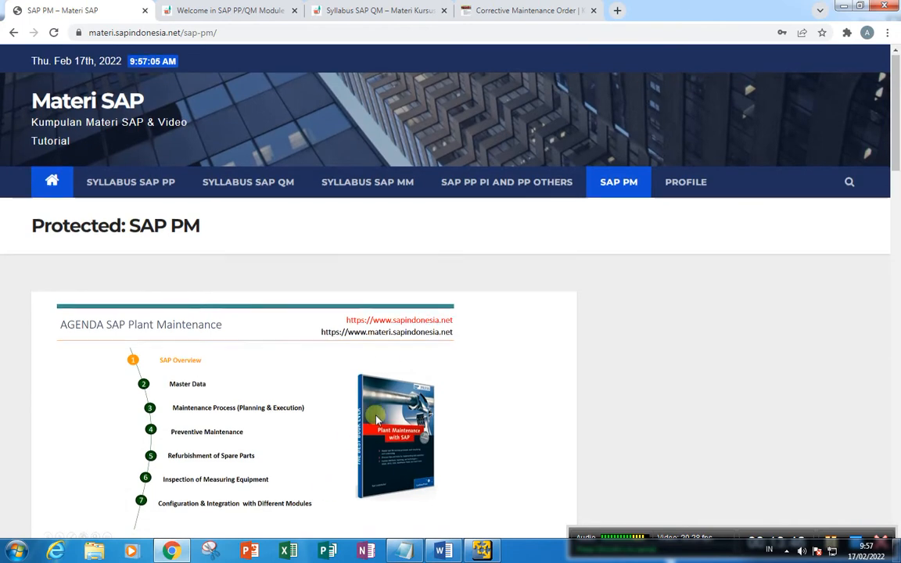
scroll(407, 391, "down", 6)
scroll(423, 368, "up", 6)
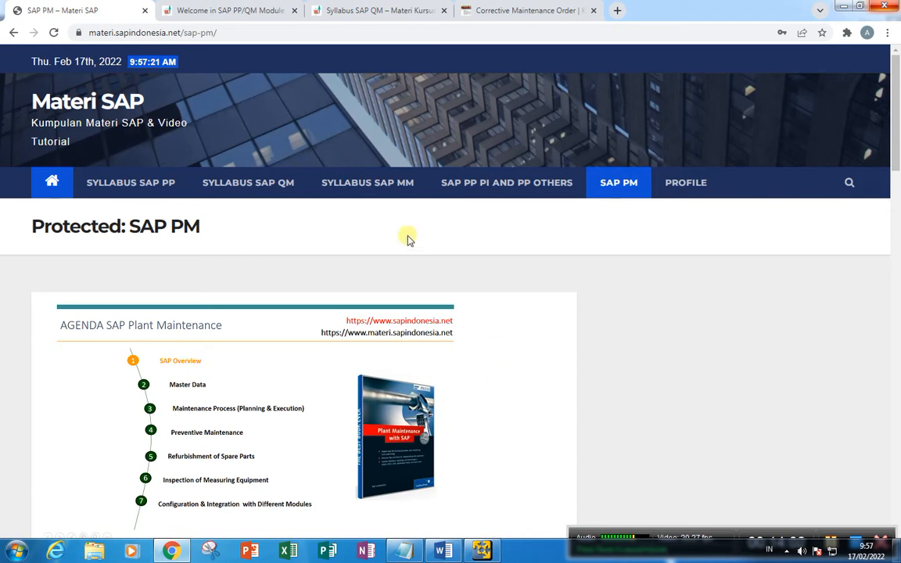
Switch to the IDESECC6 virtual machine in VMware Player and move the SAP Logon 710 window lower on its desktop
left_click(482, 550)
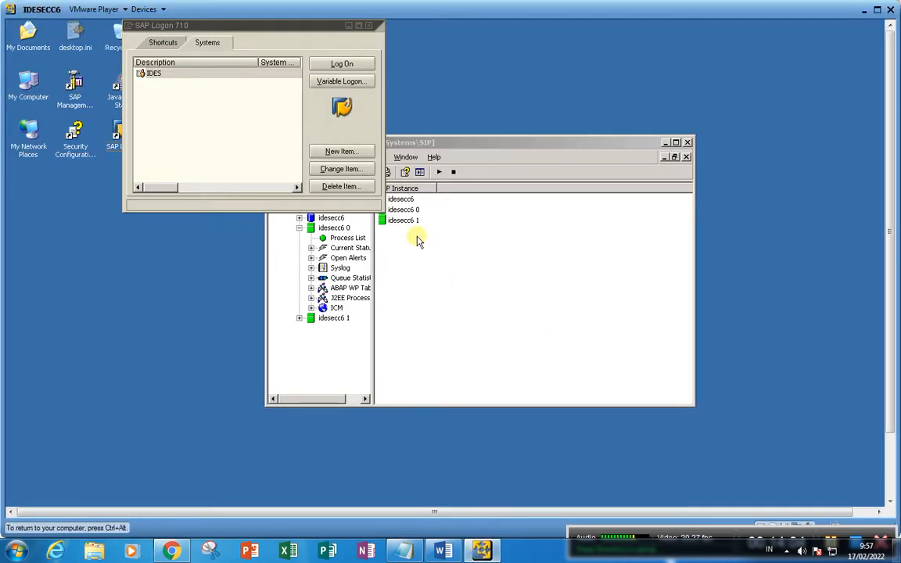
left_click_drag(261, 25, 225, 192)
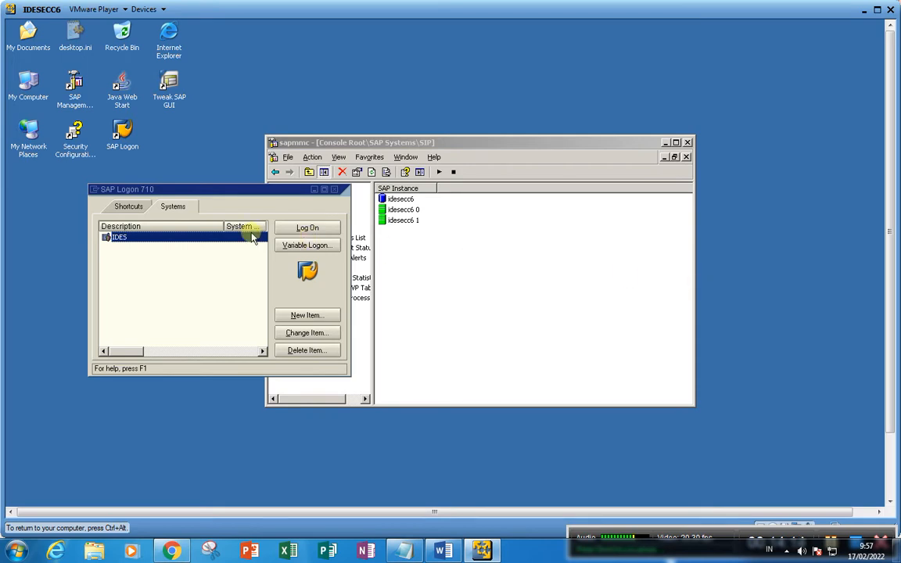
Log on to the IDES system from SAP Logon as user01, entering the account password
left_click_drag(216, 191, 279, 238)
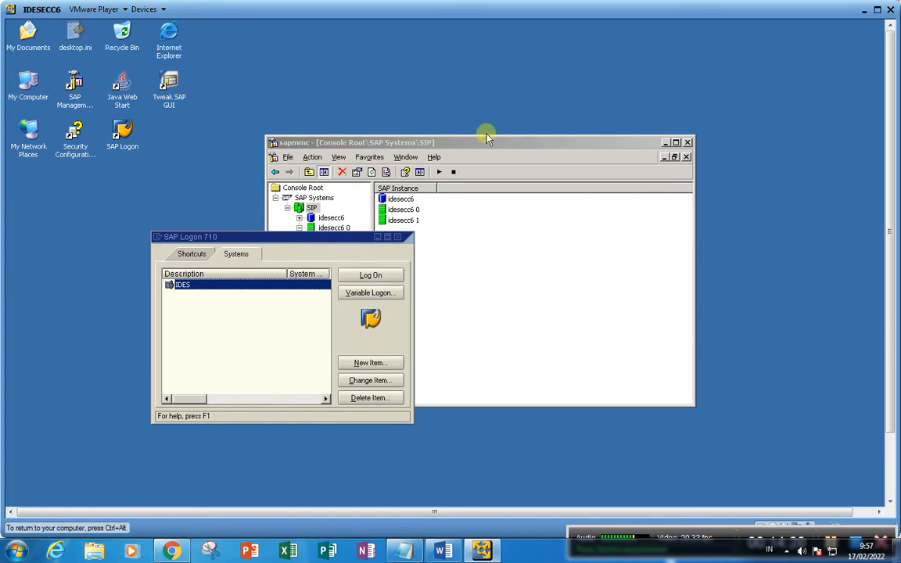
left_click(359, 277)
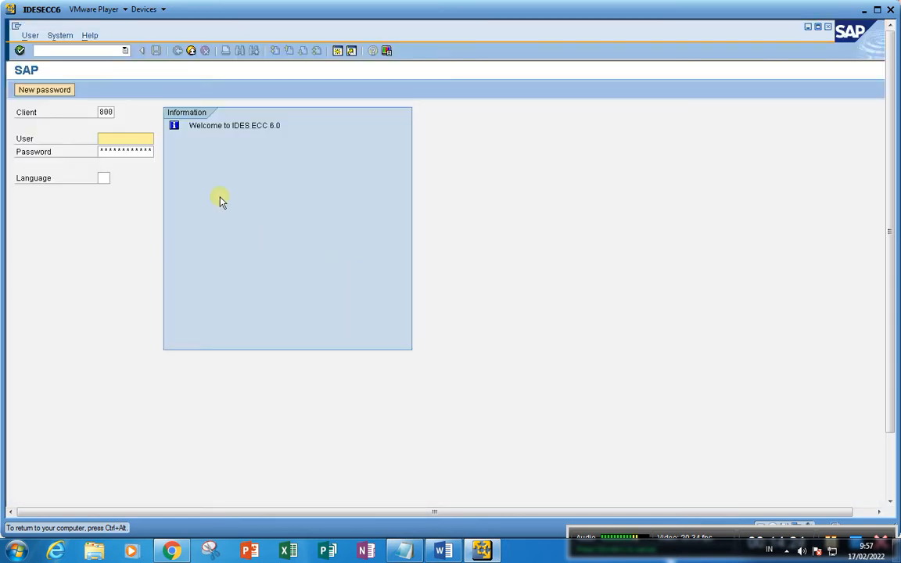
left_click(117, 137)
left_click(118, 149)
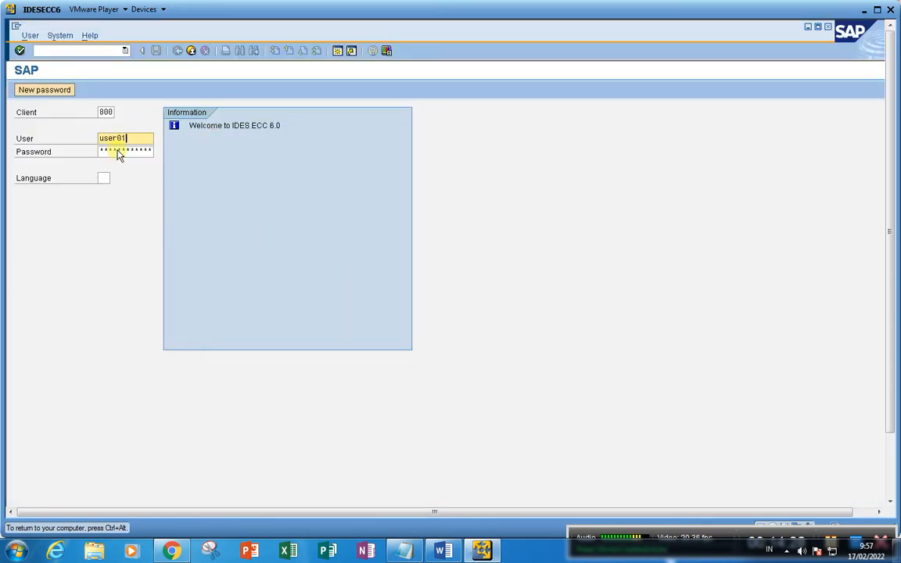
key("Tab")
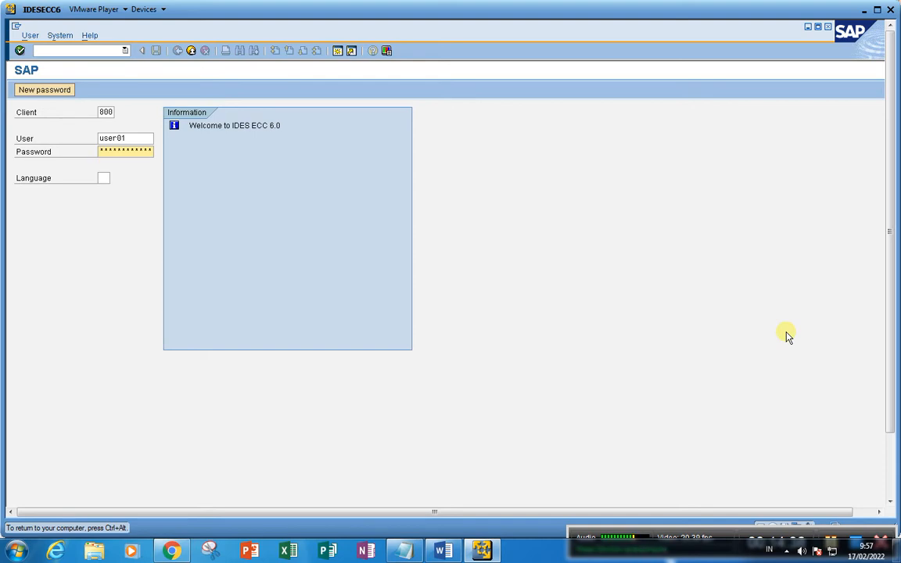
key("Right")
key("Right")
key("Right")
key("Return")
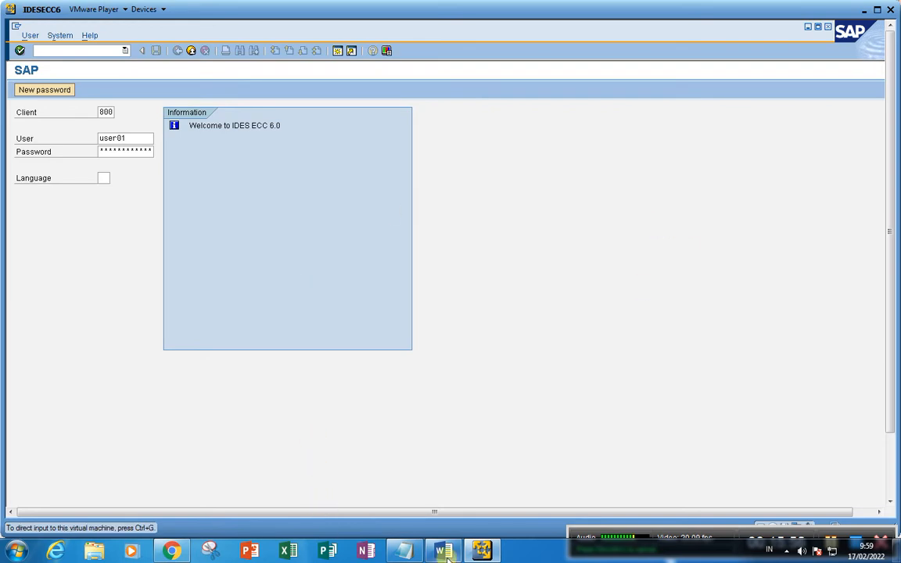
Switch to the Notepad notes and extend the product name ROTI to ROTI TAWAR
left_click(406, 553)
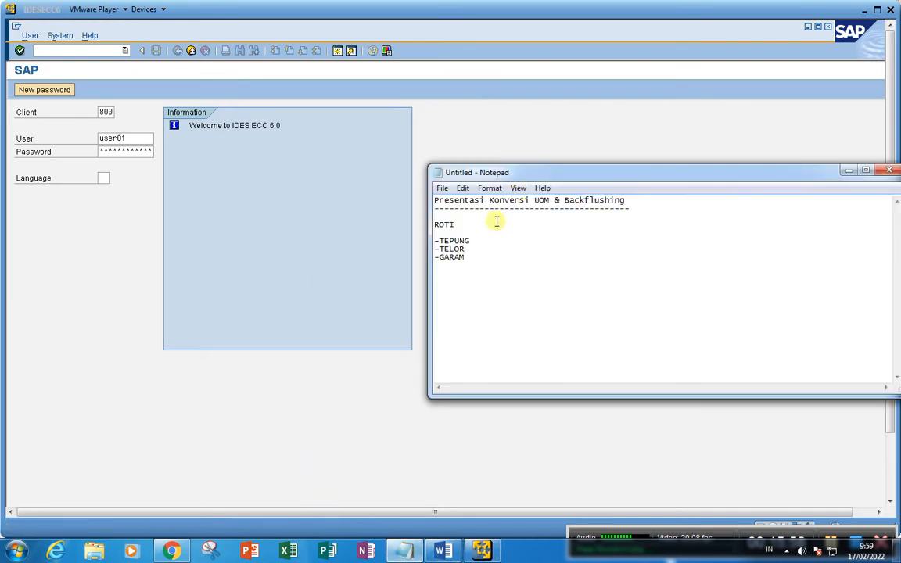
left_click(458, 225)
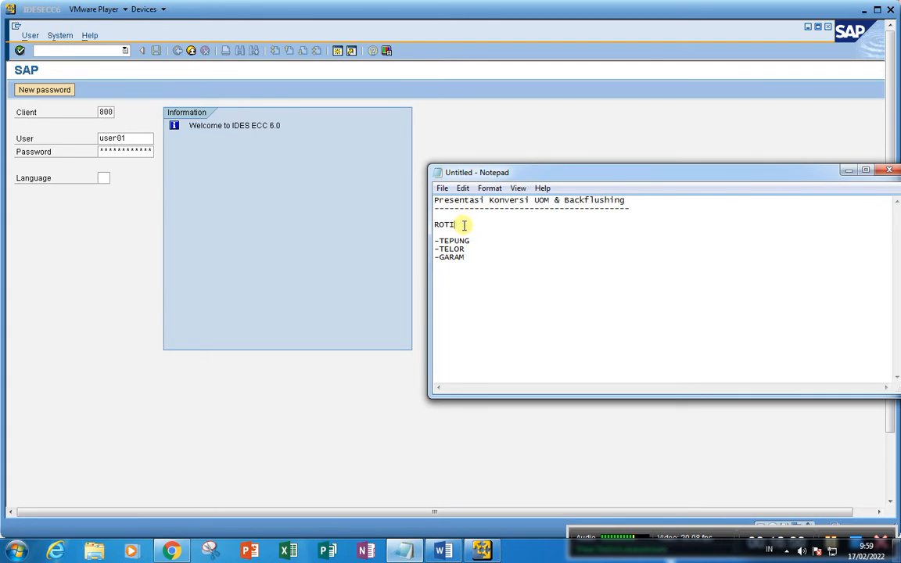
left_click_drag(460, 225, 432, 225)
left_click(462, 224)
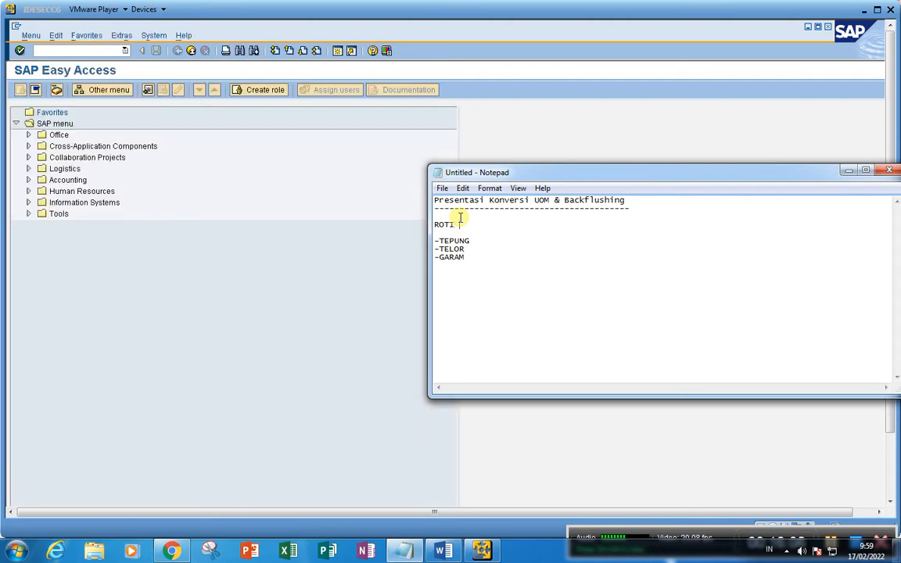
type("TAWAR")
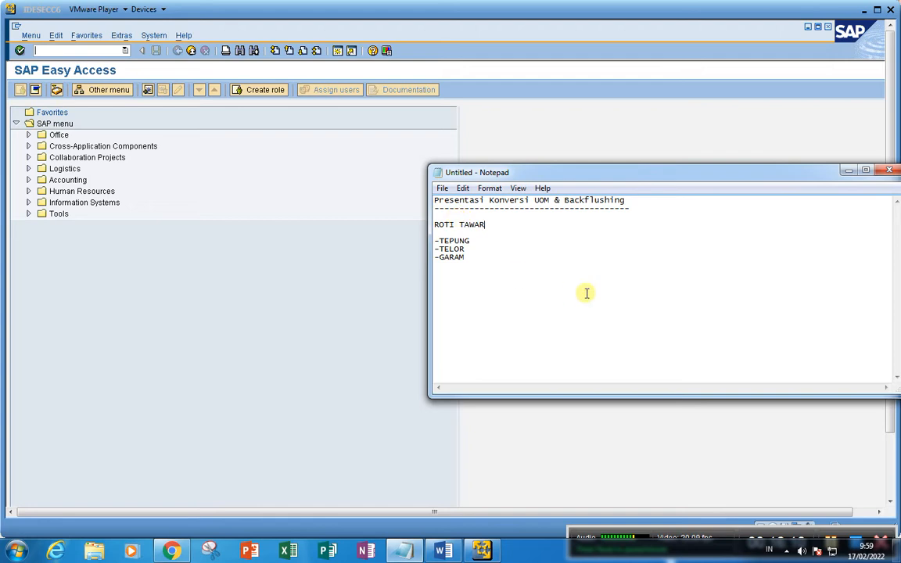
Go over the ingredient list and the ROTI TAWAR product name in the notes, highlighting the text being discussed
left_click_drag(473, 241, 444, 241)
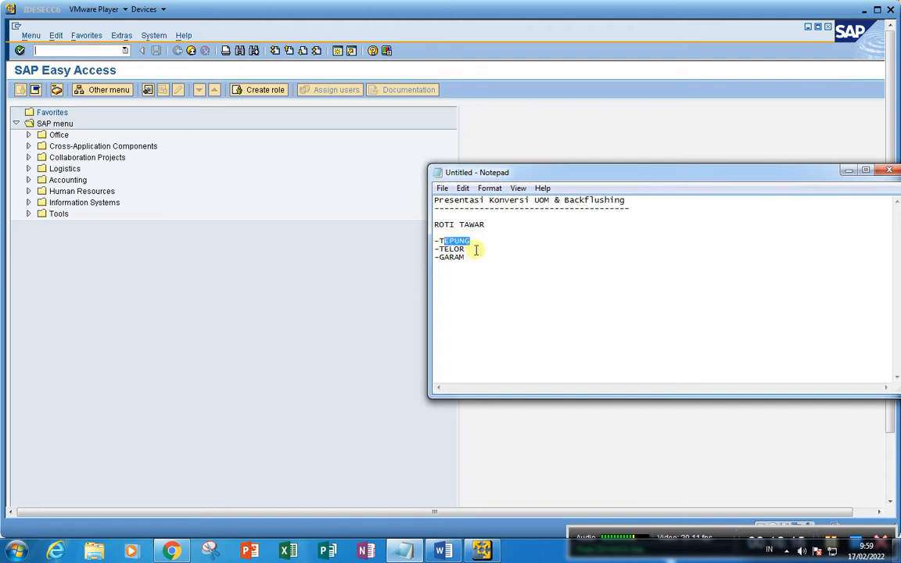
left_click(476, 274)
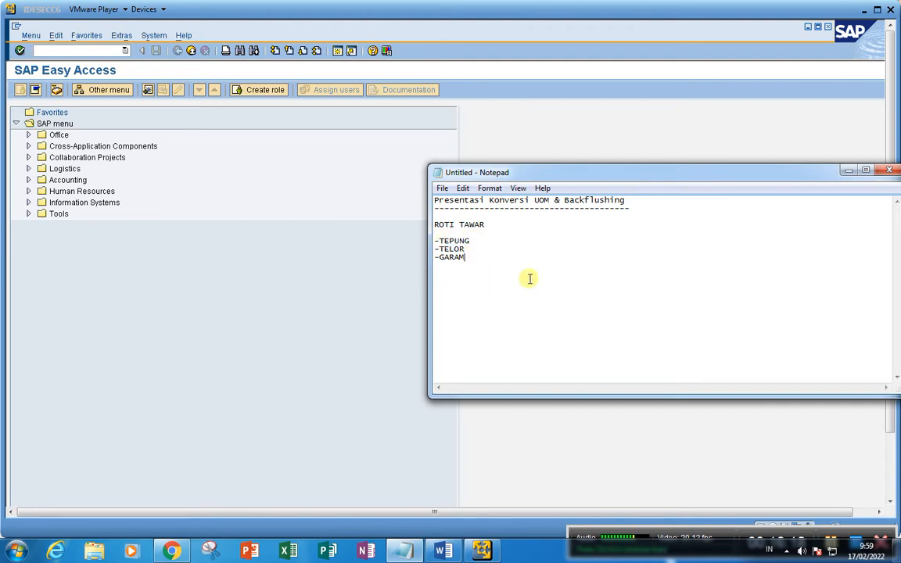
left_click_drag(582, 173, 595, 167)
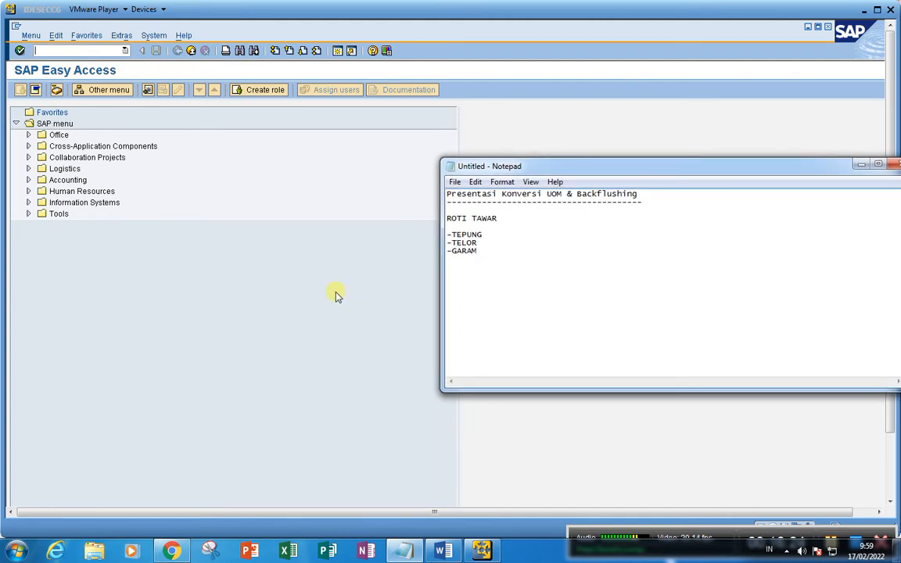
left_click_drag(496, 218, 446, 219)
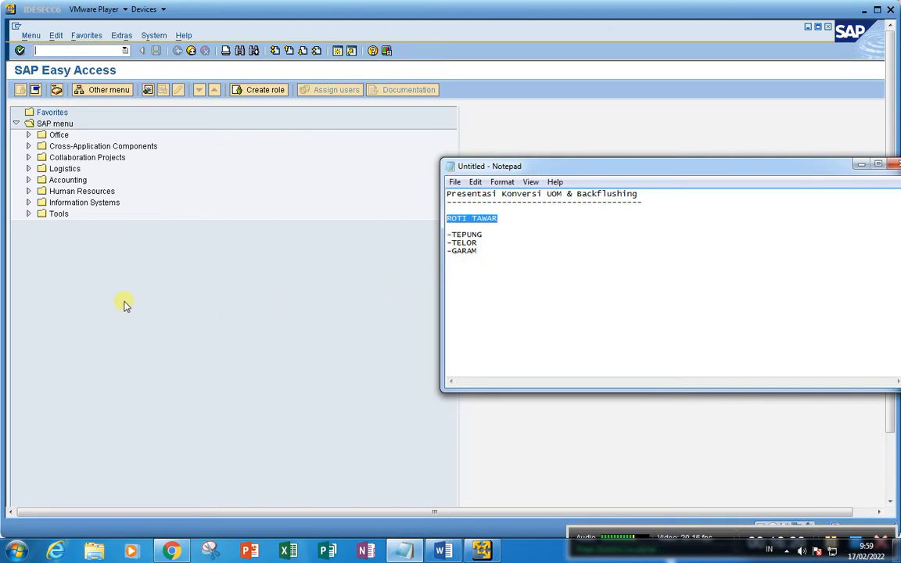
Return to SAP, start the Display Material transaction, and call up material ROTI
left_click(61, 50)
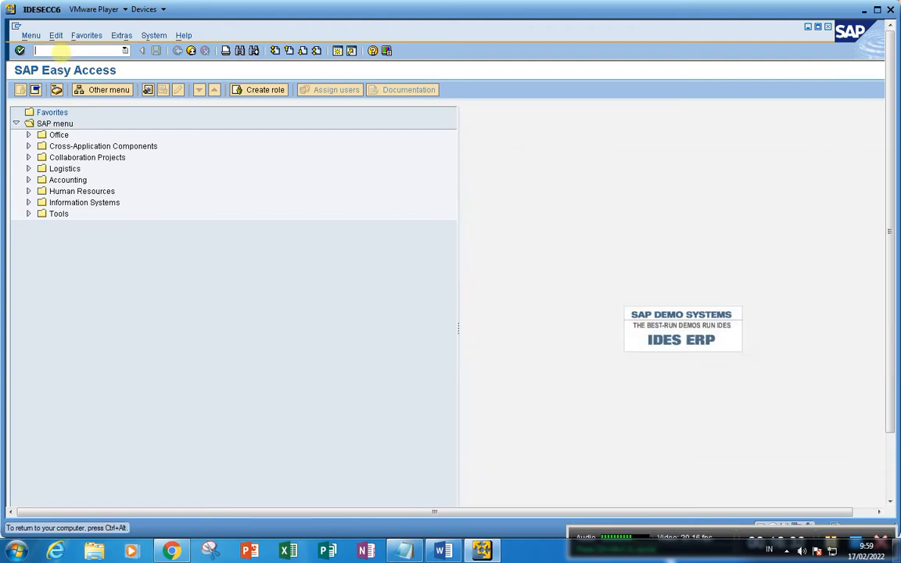
type("mm01")
key("Return")
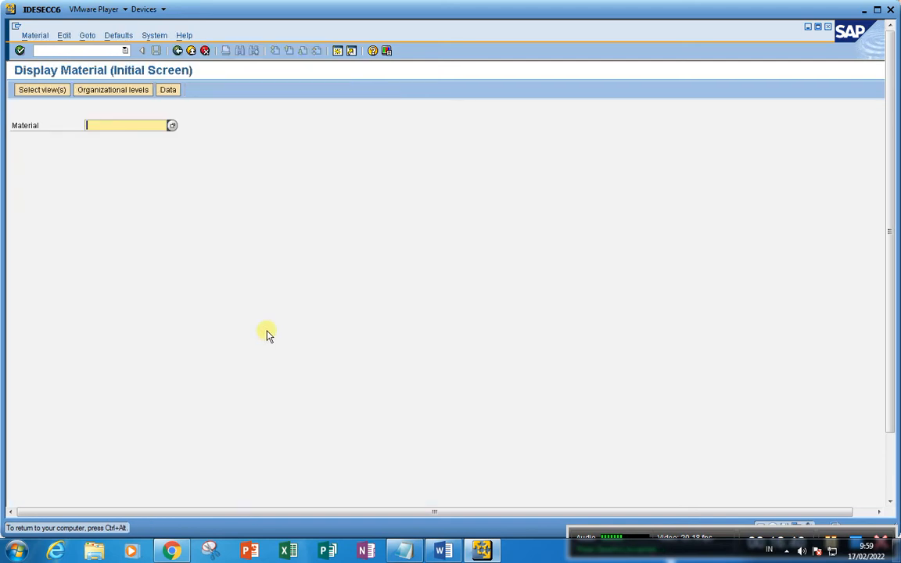
type("RO")
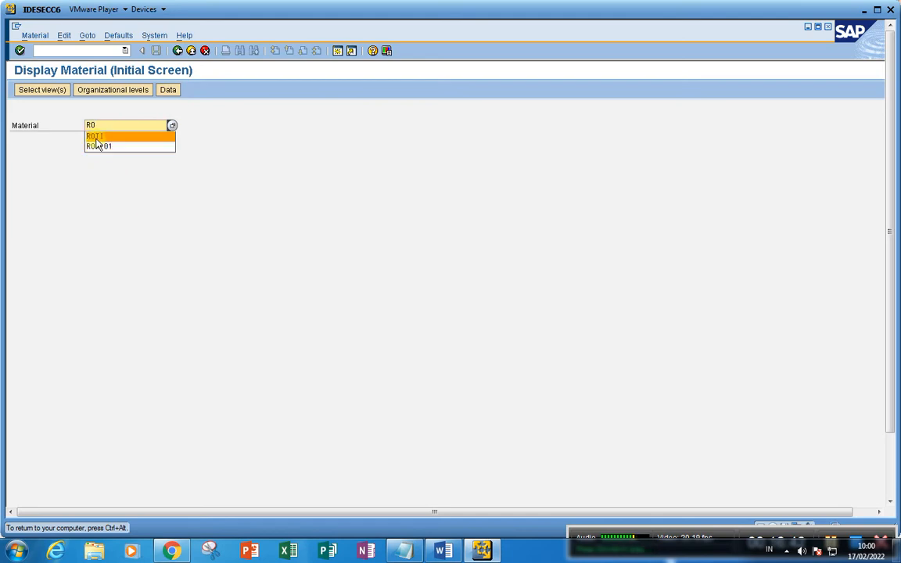
left_click(96, 138)
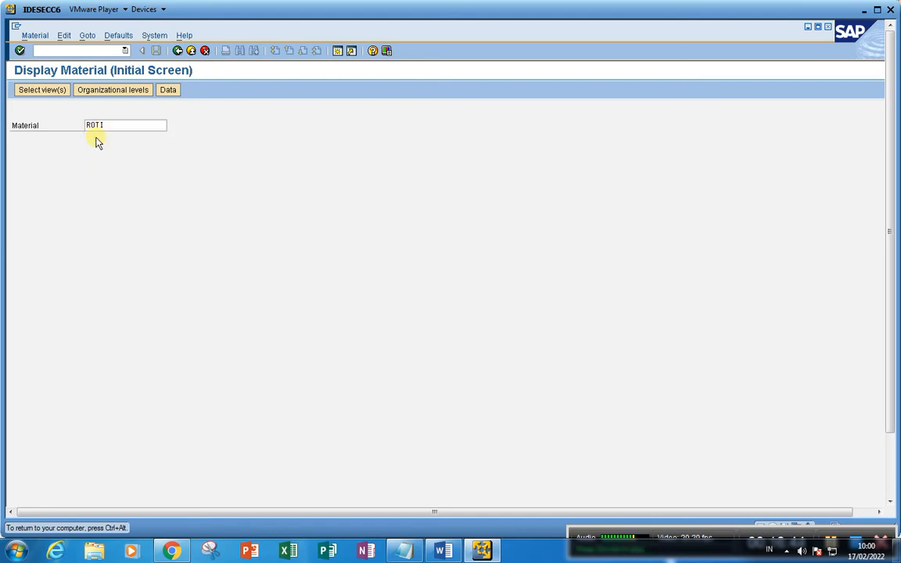
key("Return")
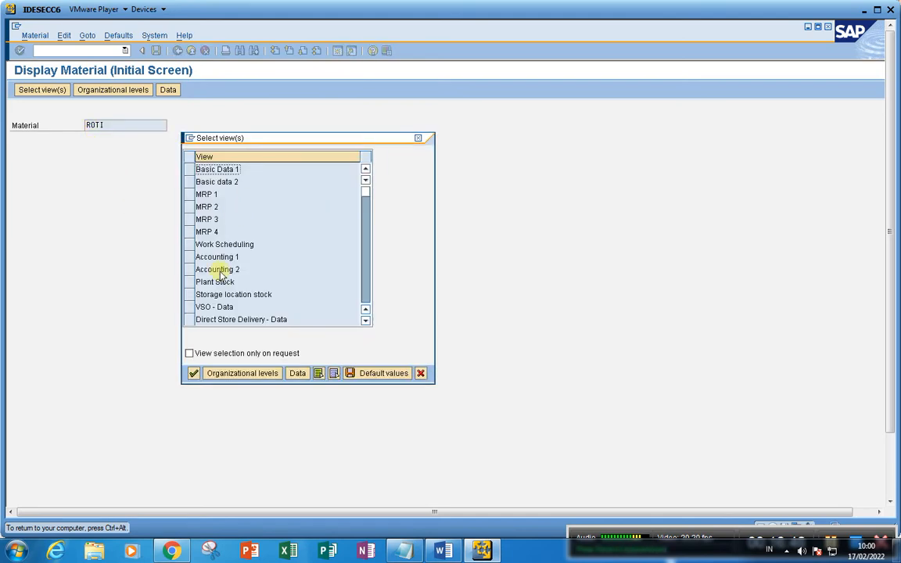
Display the Basic Data 1, MRP 1 to MRP 4, Work Scheduling and Accounting 1 views of ROTI for plant 1000
left_click(190, 169)
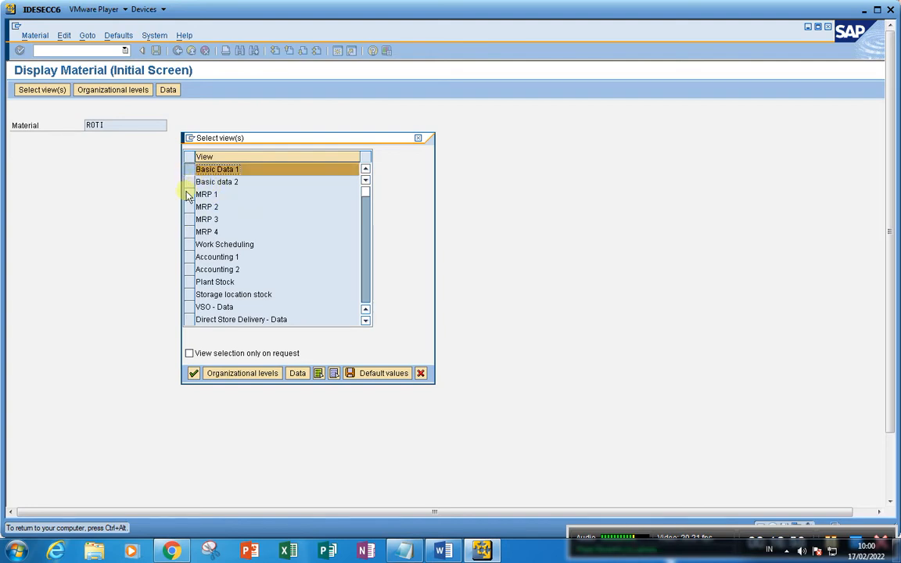
left_click(188, 194)
left_click(189, 206)
left_click(189, 219)
left_click(189, 231)
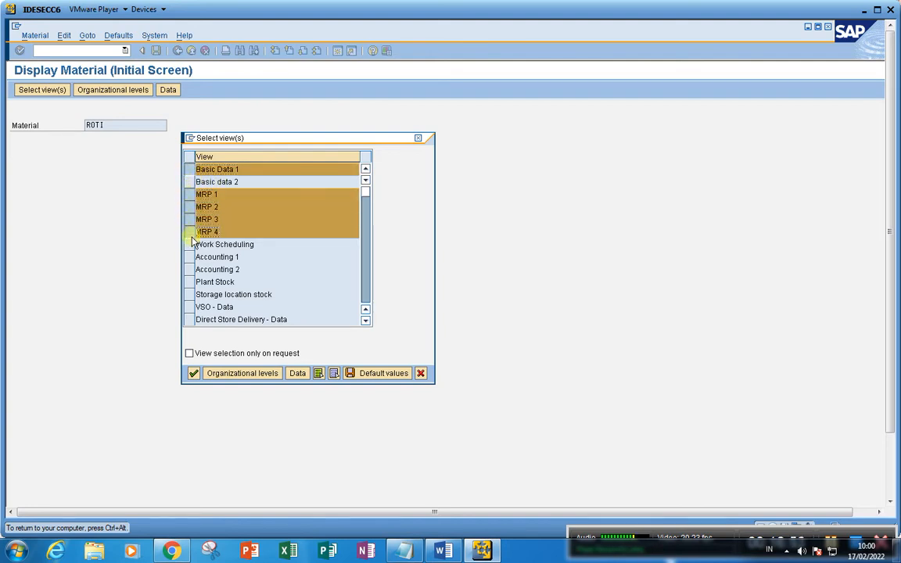
left_click(192, 244)
left_click(189, 257)
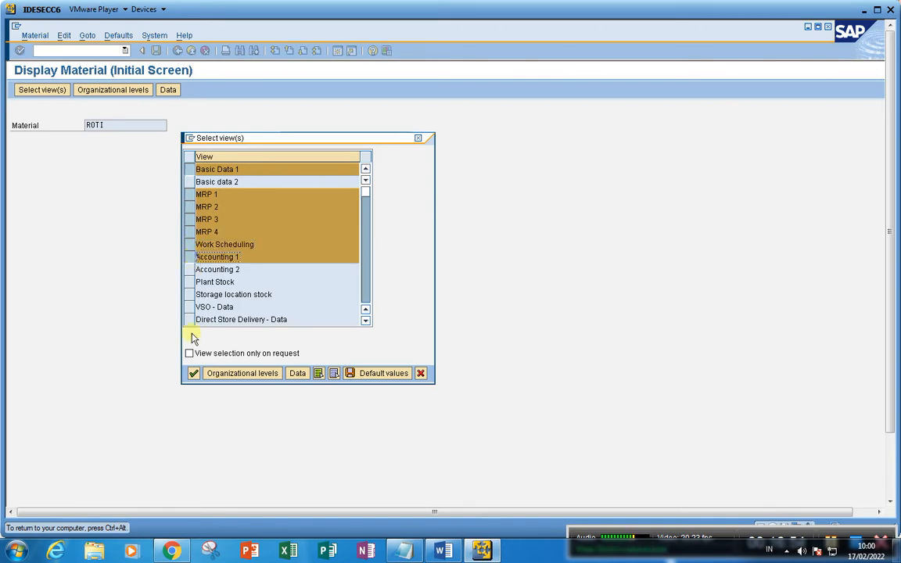
left_click(193, 373)
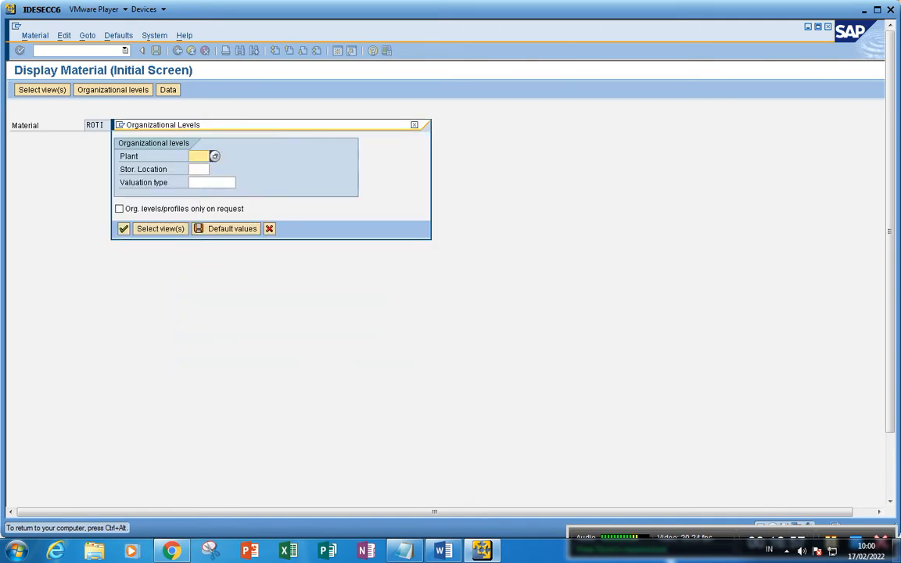
type("1000")
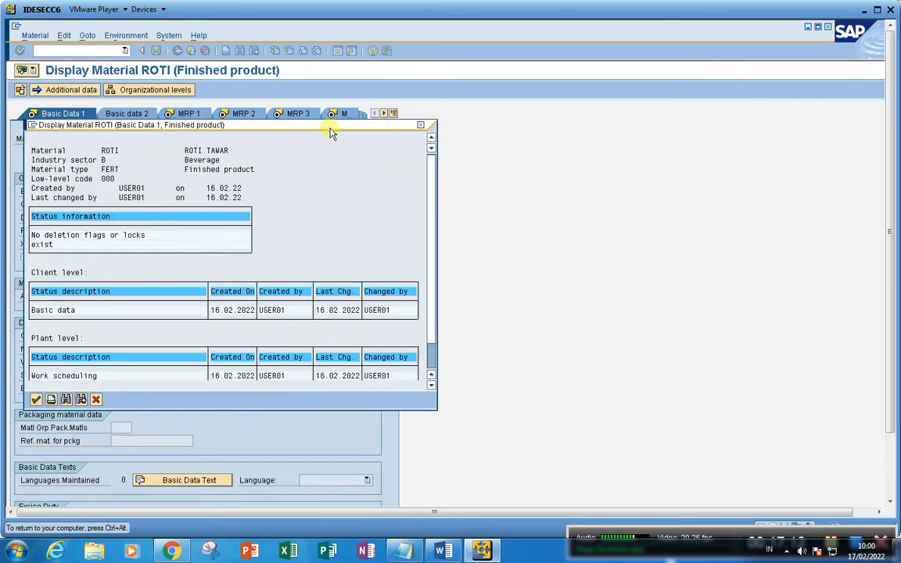
Review ROTI's material information and close it, then check its additional descriptions and units of measure before returning to the main data
left_click_drag(329, 127, 489, 120)
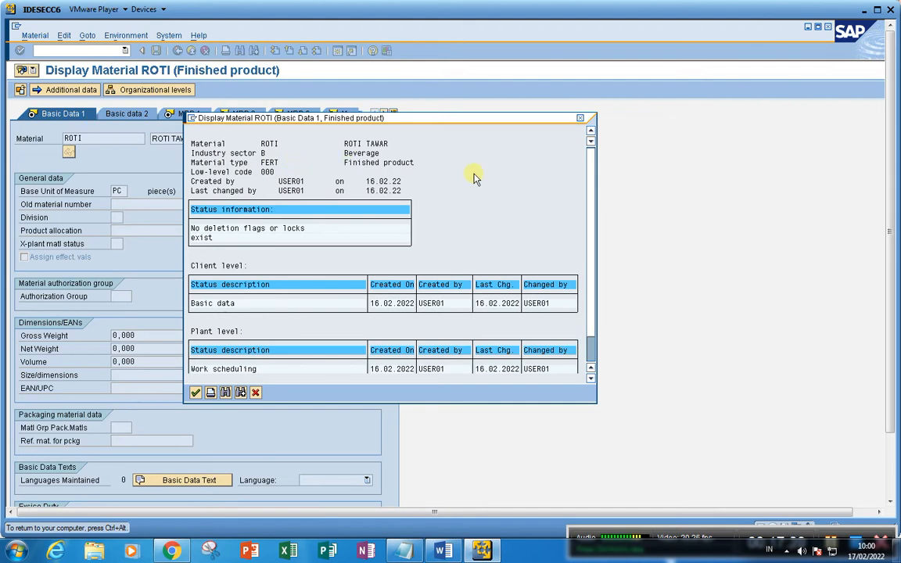
left_click(589, 119)
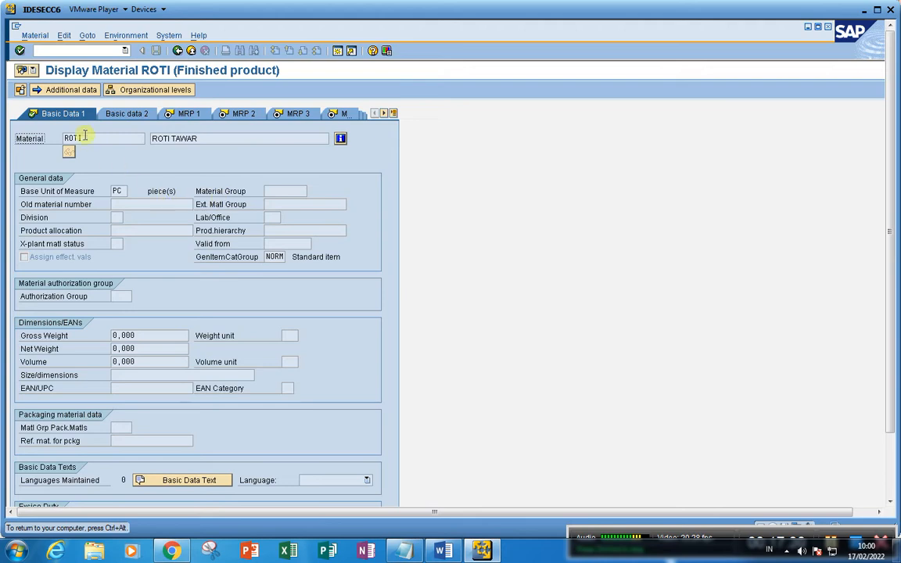
left_click(70, 90)
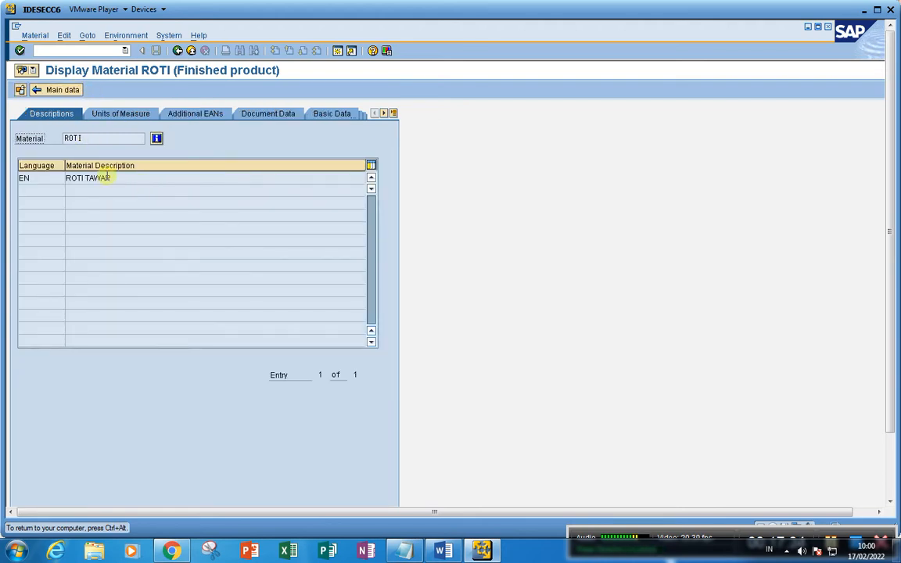
left_click(122, 114)
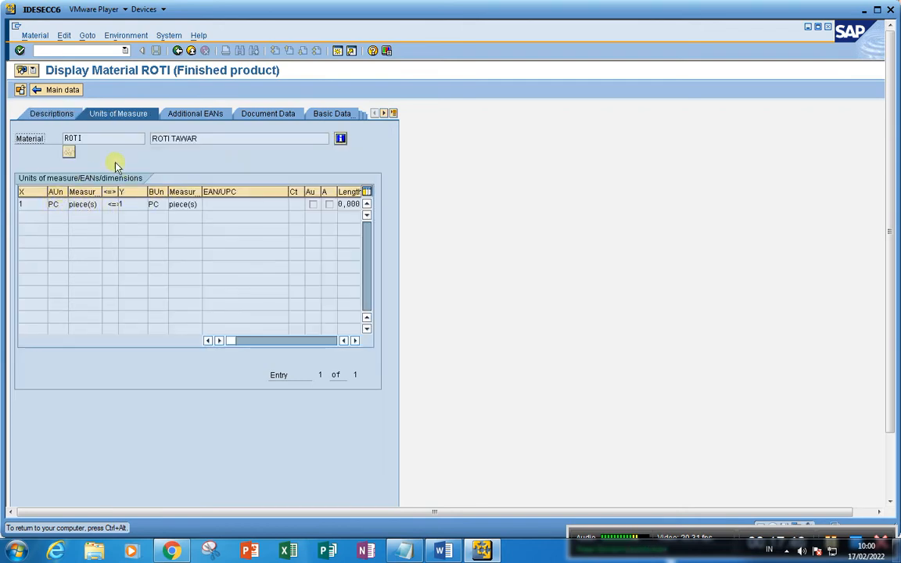
left_click(178, 51)
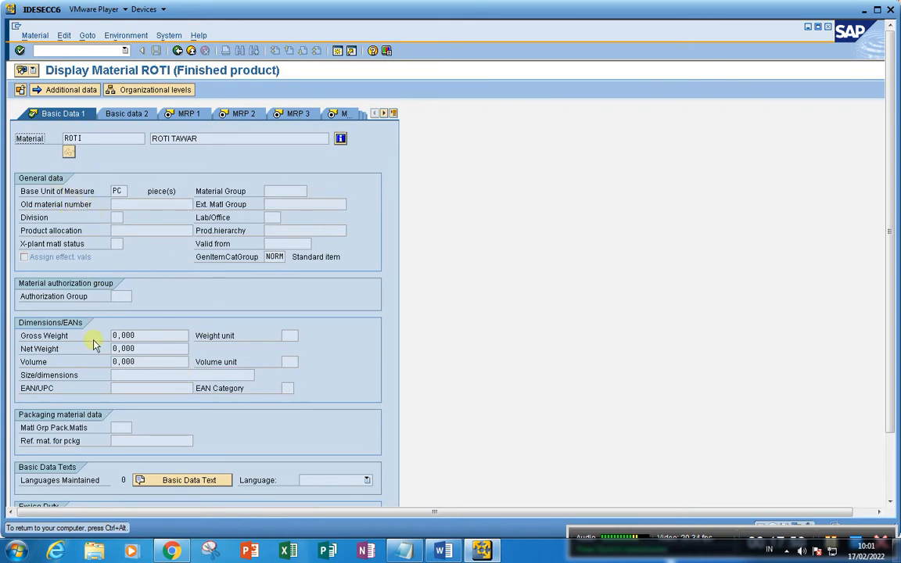
Examine ROTI's MRP 1 to MRP 4, Work Scheduling and Accounting 1 views
left_click(188, 114)
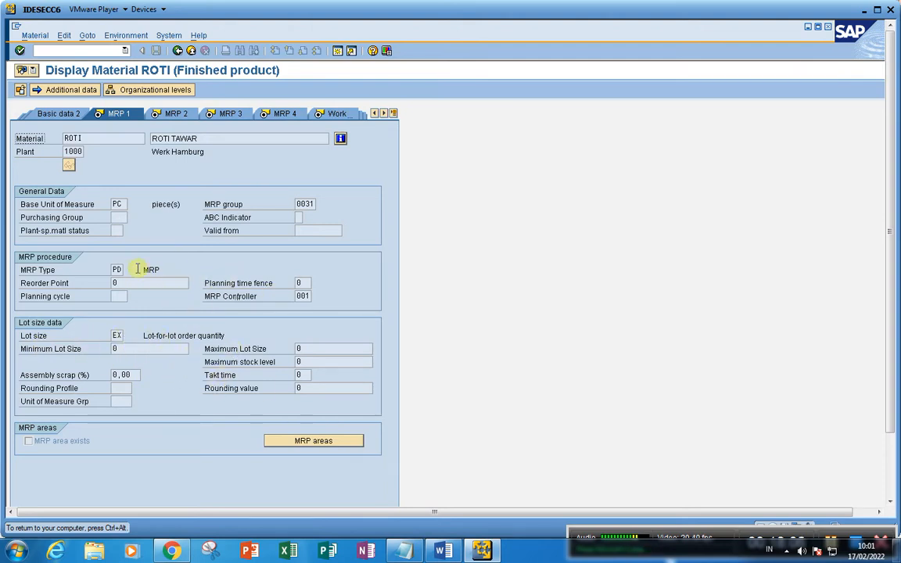
left_click(175, 115)
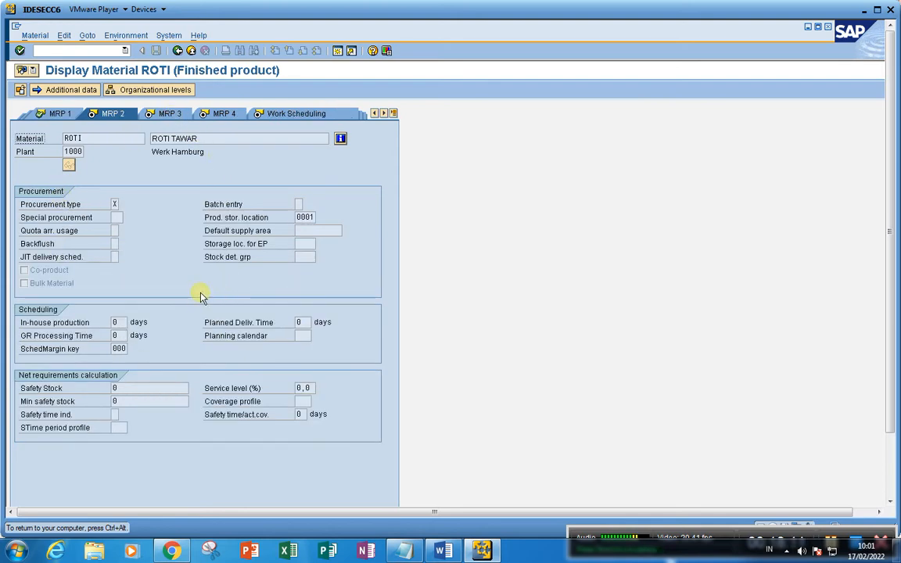
left_click(175, 115)
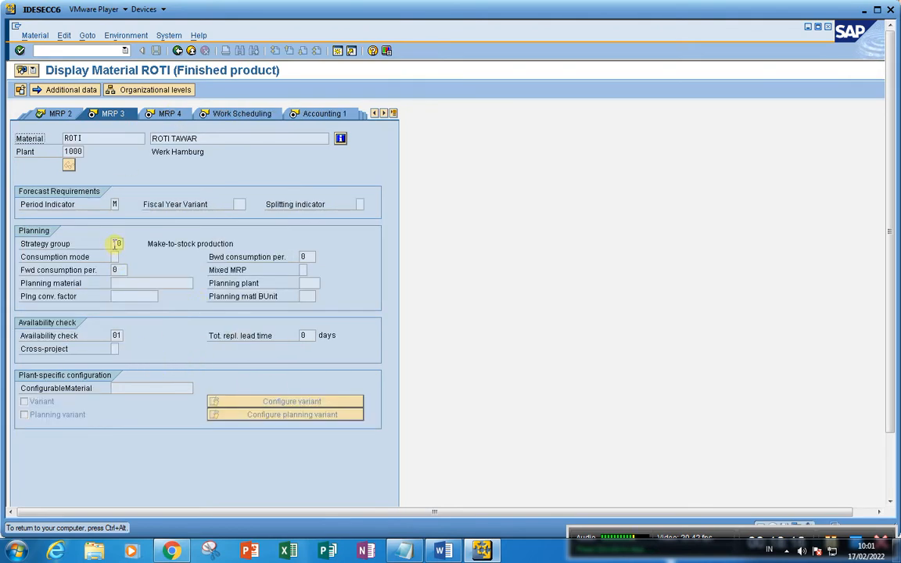
left_click(170, 115)
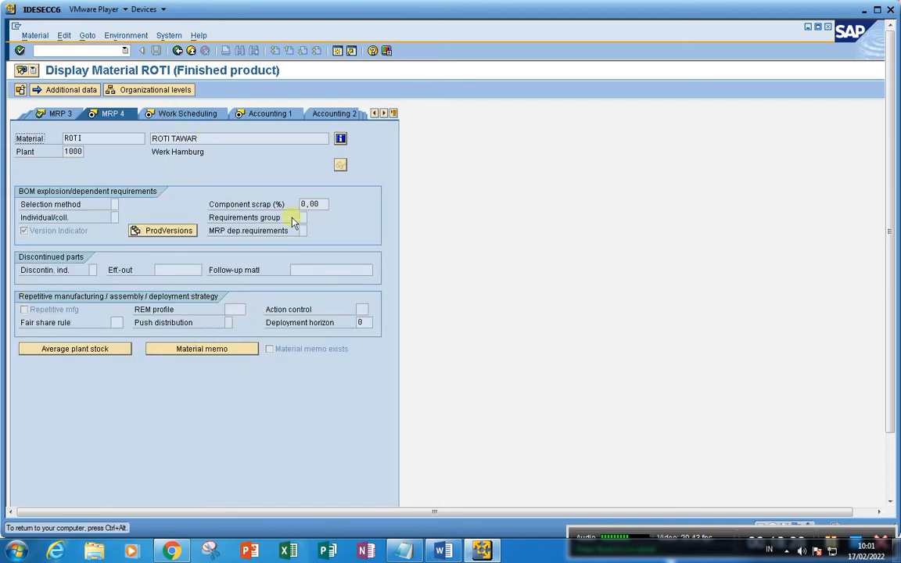
left_click(176, 113)
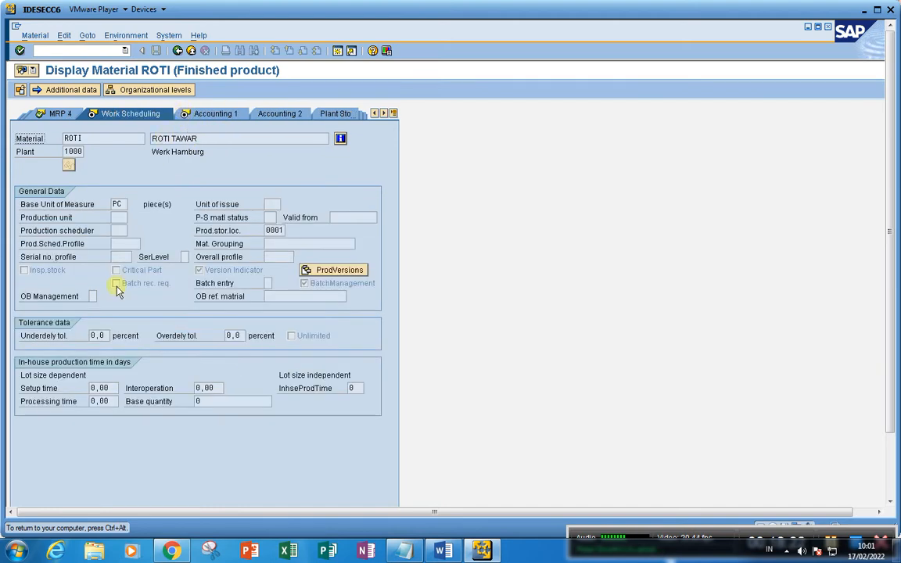
left_click(215, 115)
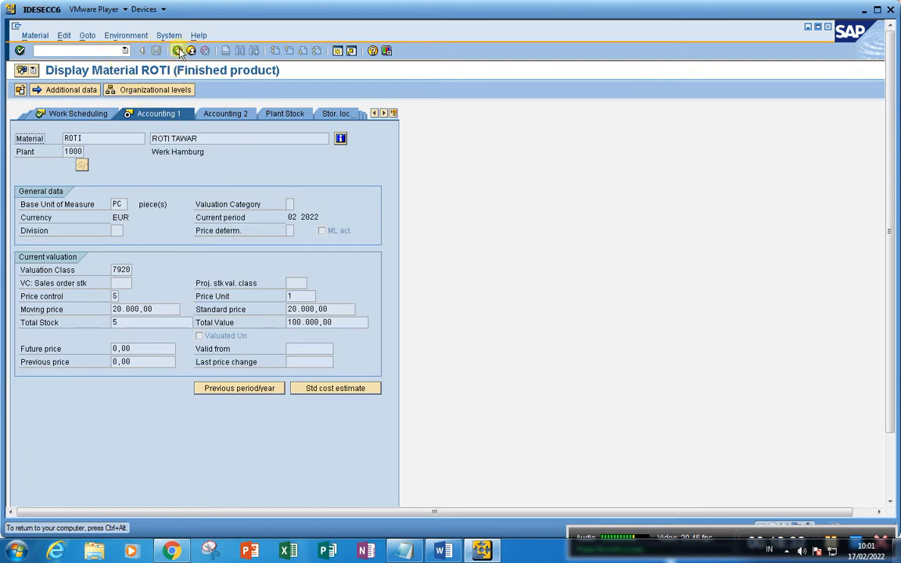
Restart the Display Material transaction with /nmm03 and call up material TEPUNG
left_click(77, 52)
type("/n")
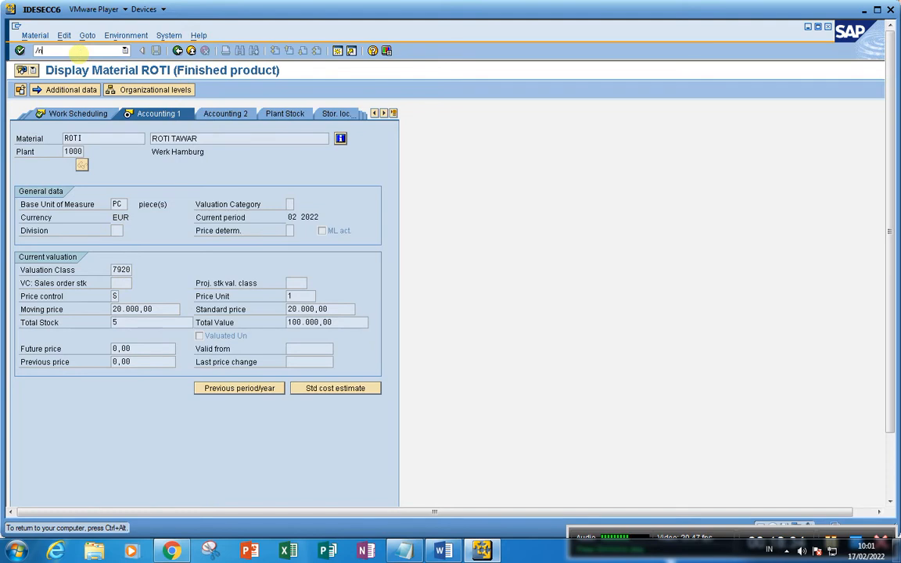
type("mm03")
key("Return")
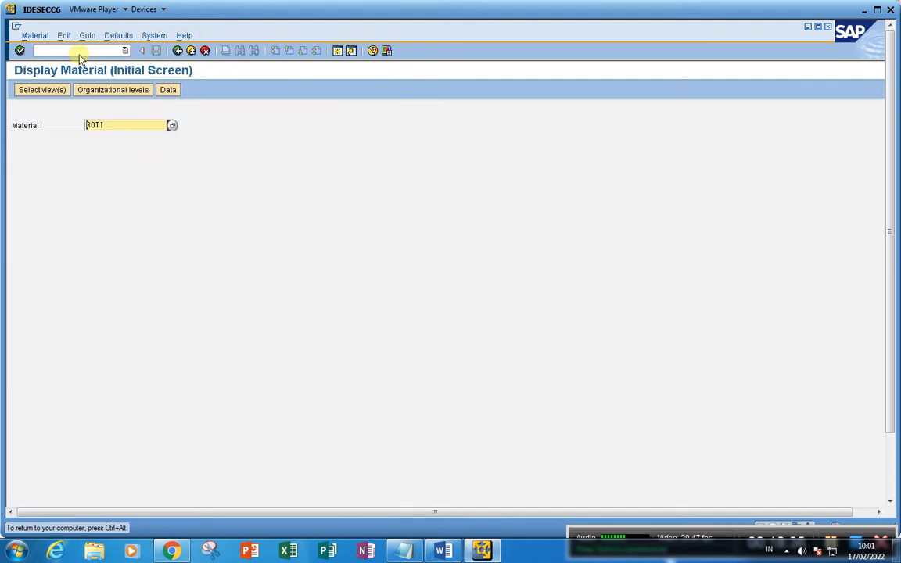
key("Delete")
key("Delete")
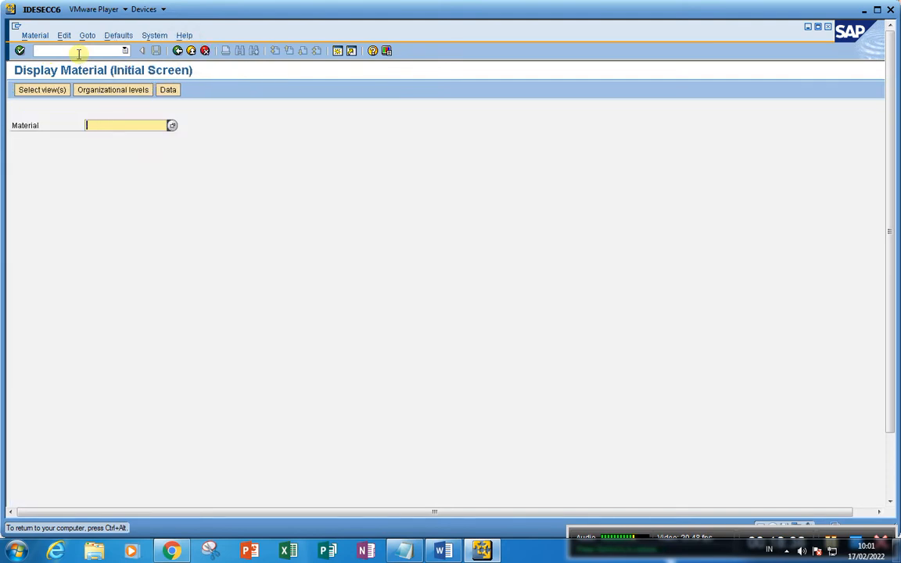
type("T")
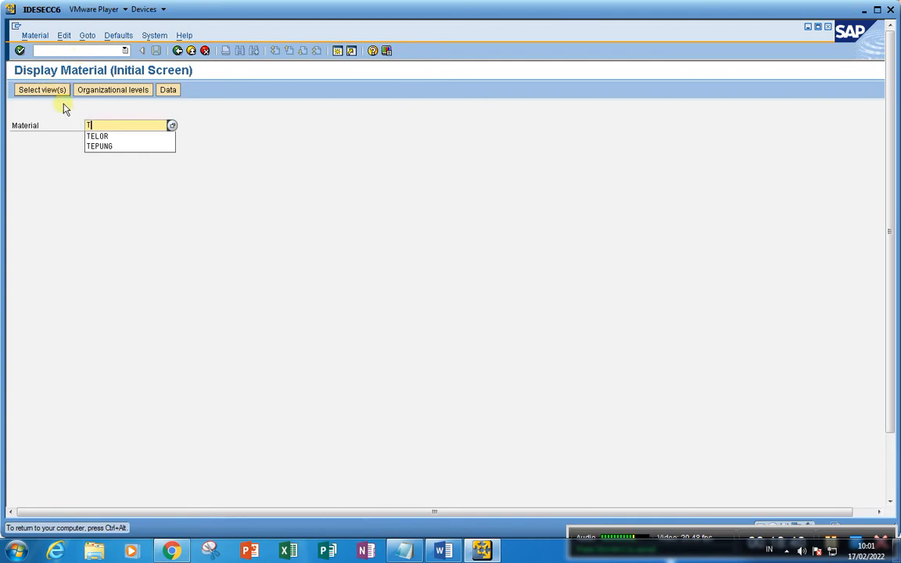
left_click(113, 147)
key("Return")
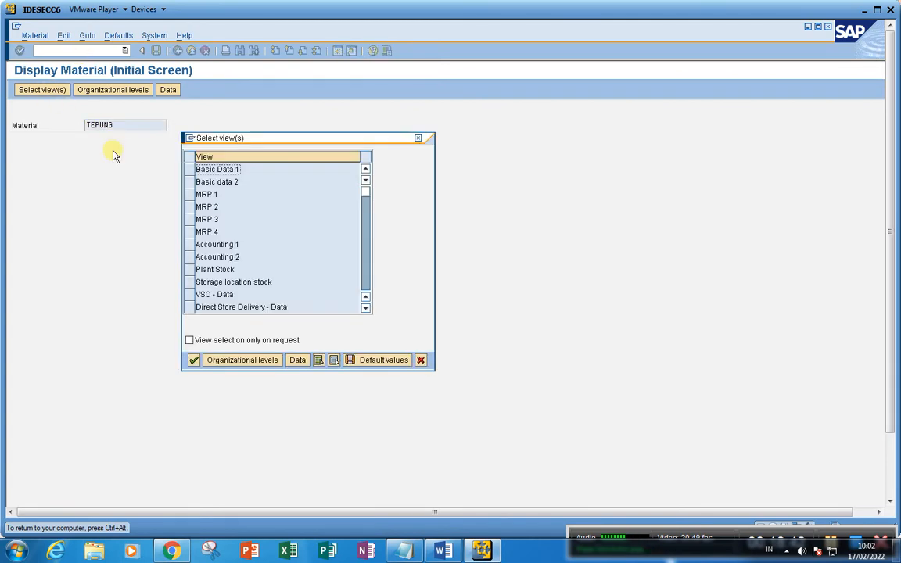
Select all views of TEPUNG and display them for plant 1000
left_click(318, 360)
left_click(235, 360)
type("1000")
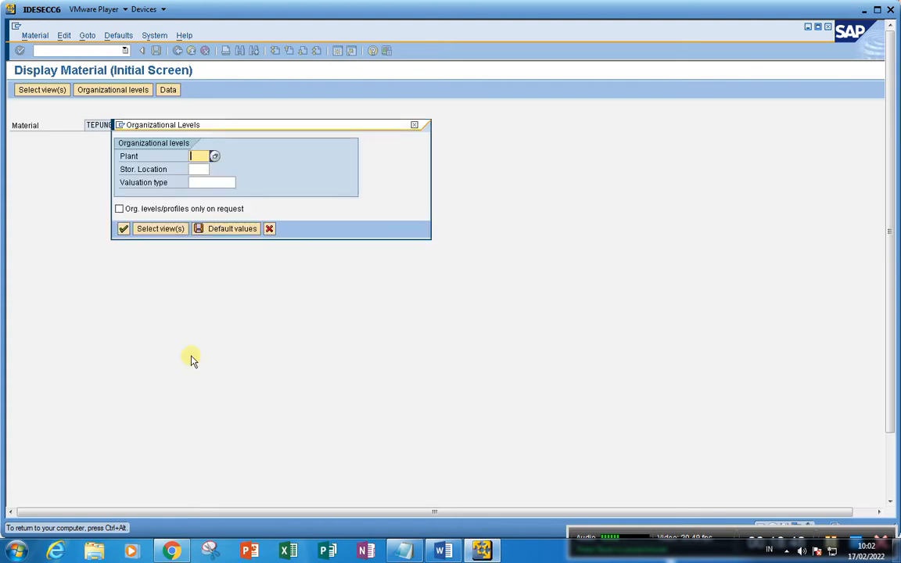
key("Return")
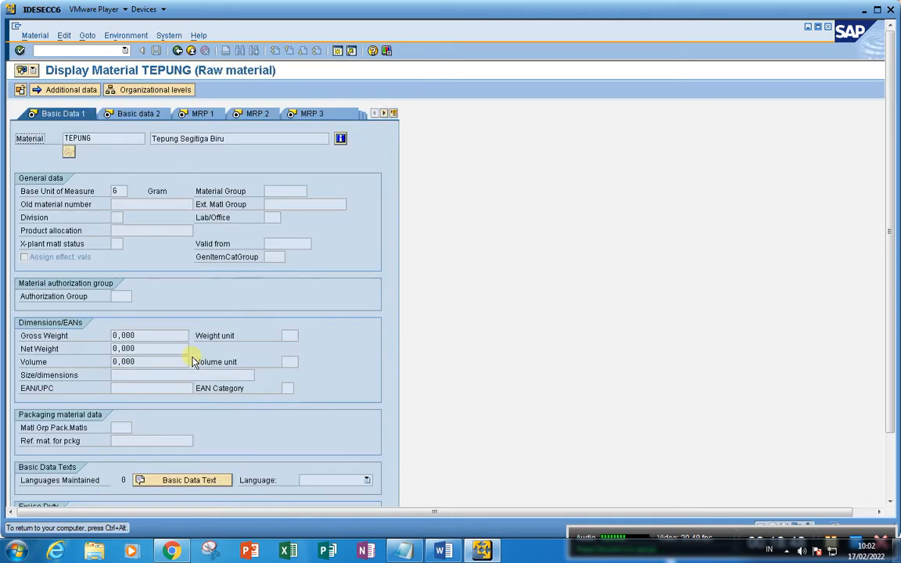
Check TEPUNG's base unit of measure, additional descriptions and gram and kilogram unit conversions, and return to the main data
left_click(120, 189)
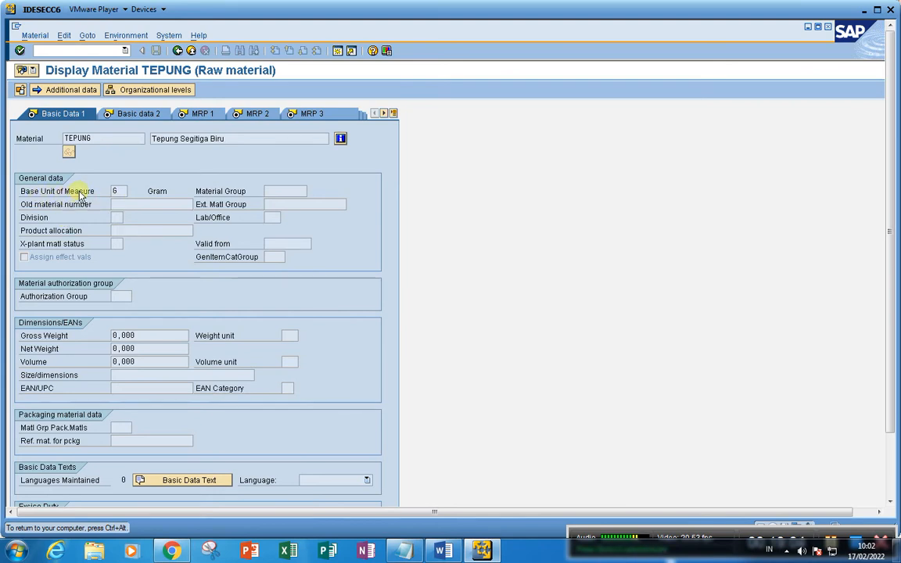
left_click(125, 190)
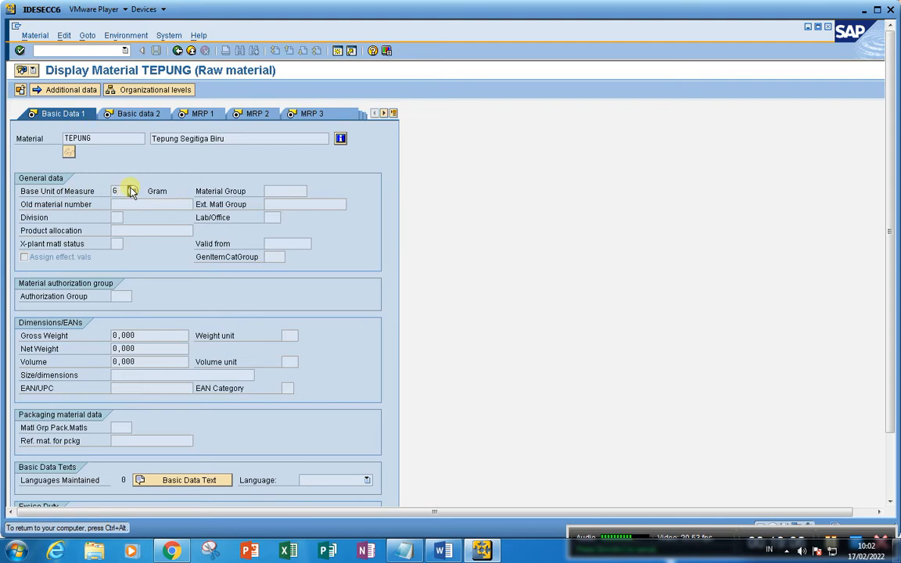
left_click(103, 138)
left_click(62, 90)
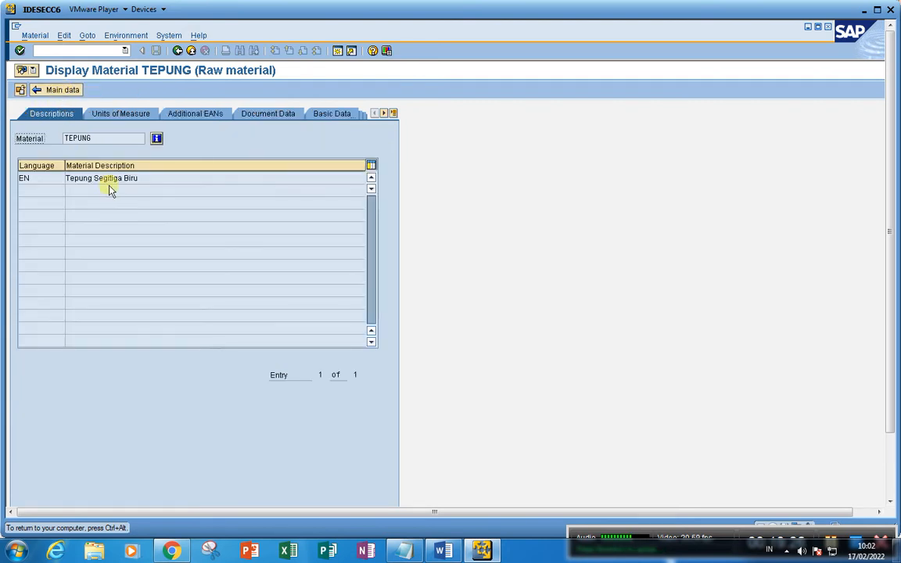
left_click(113, 115)
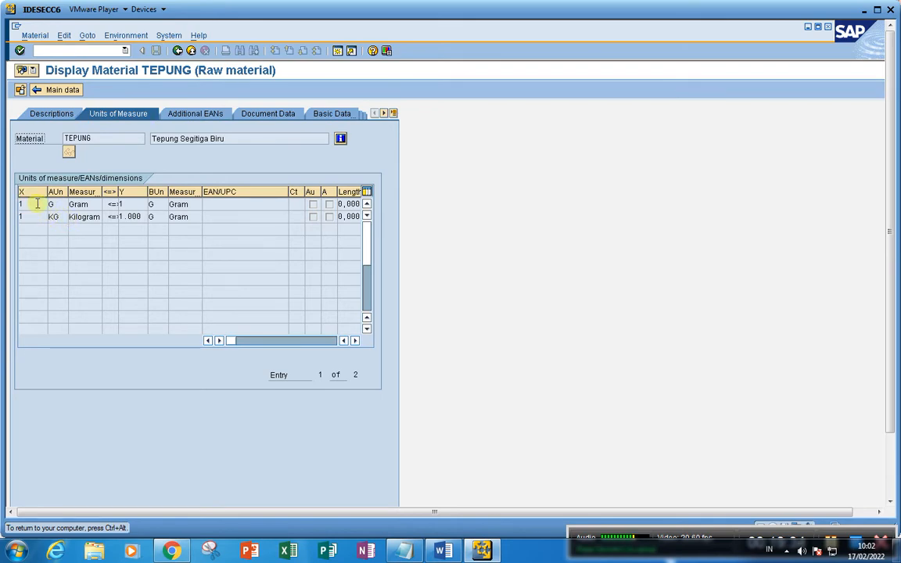
left_click(125, 201)
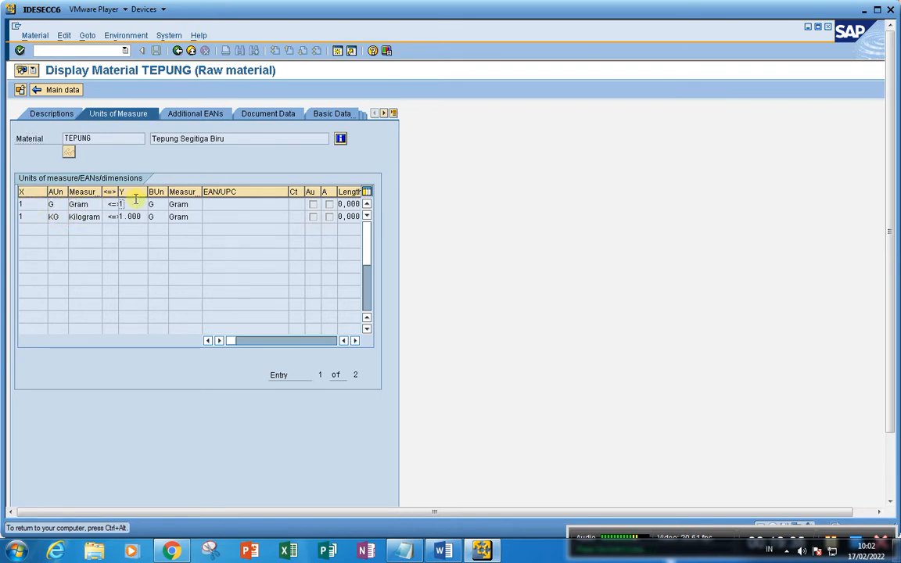
left_click(57, 217)
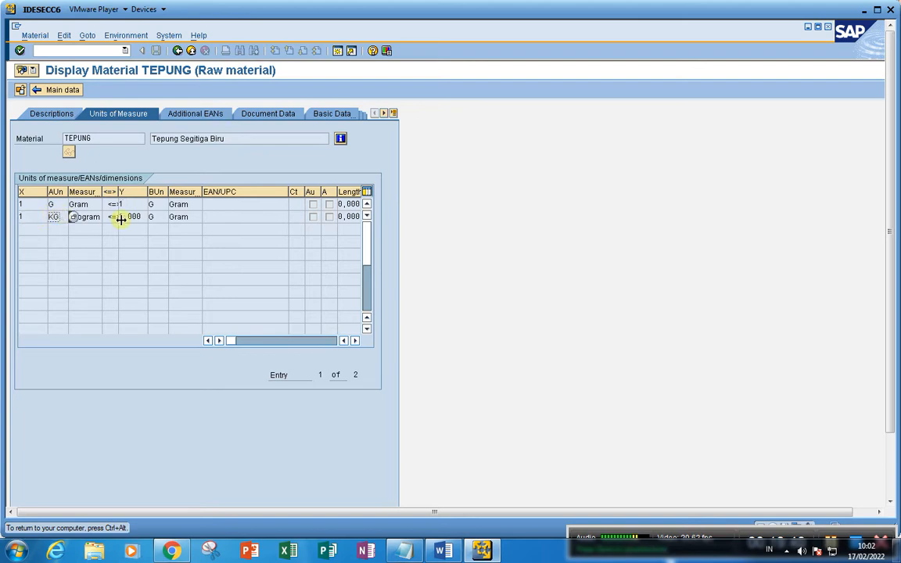
left_click(172, 219)
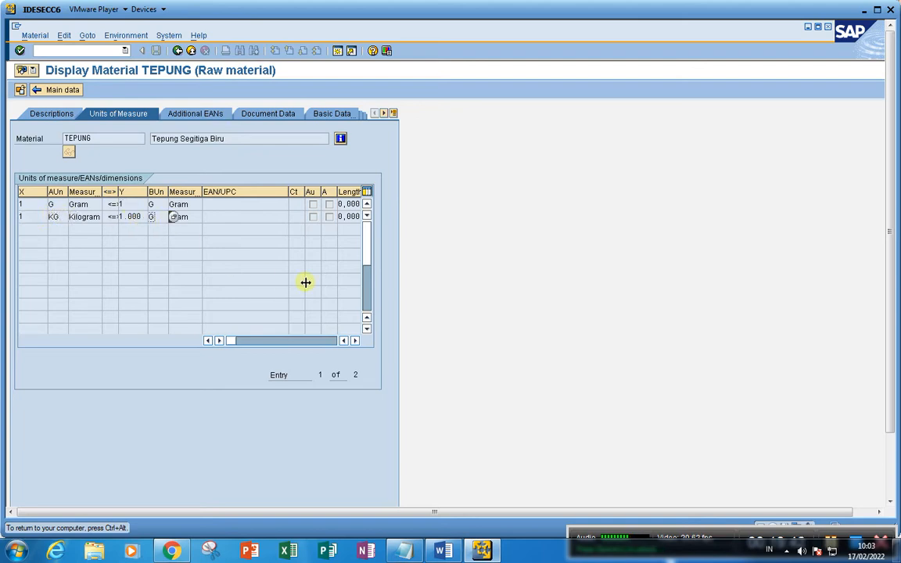
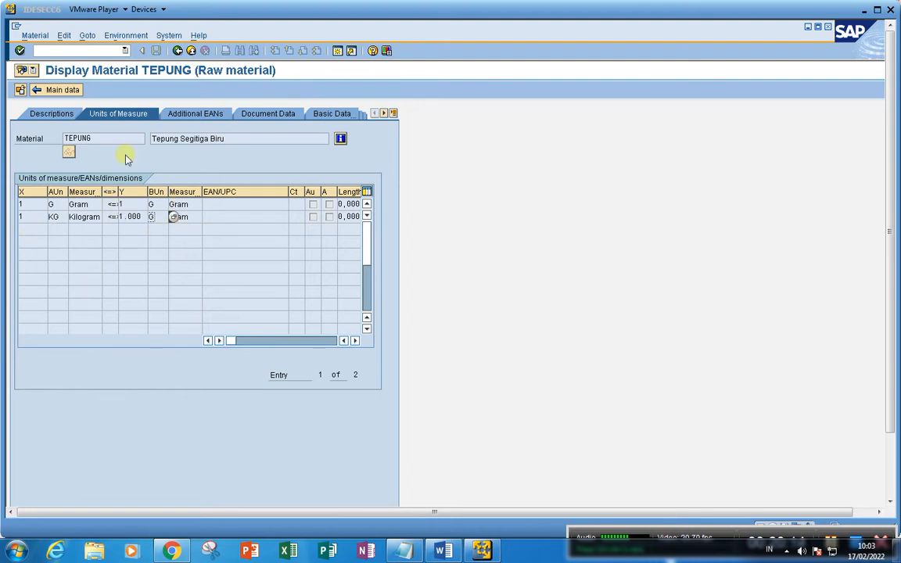
left_click(177, 51)
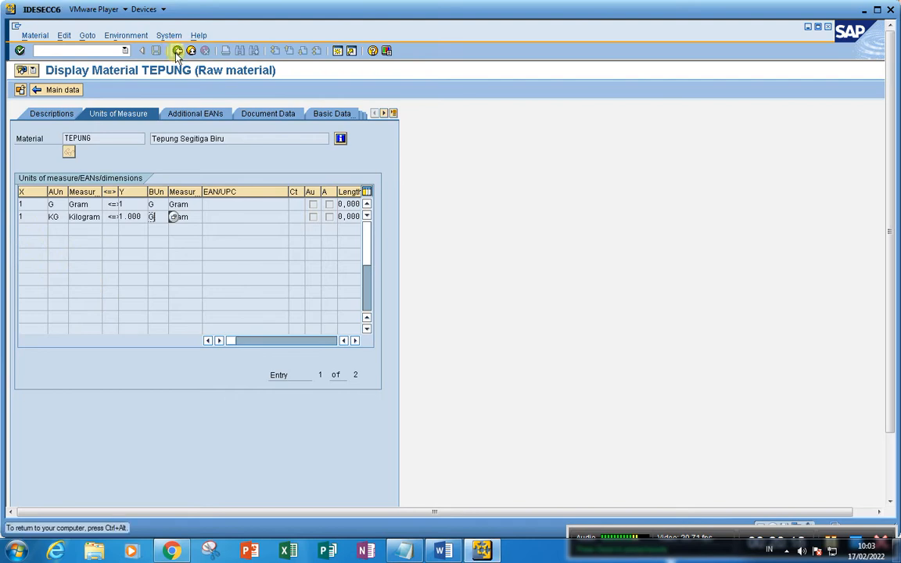
left_click(178, 51)
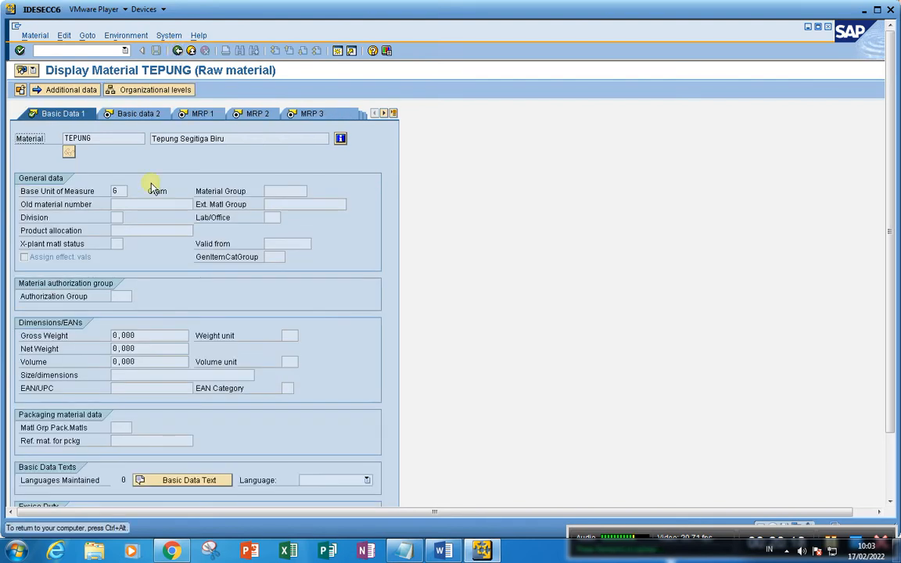
Examine TEPUNG's MRP 1 and MRP 2 views, including the possible entries for the Backflush indicator
left_click(206, 115)
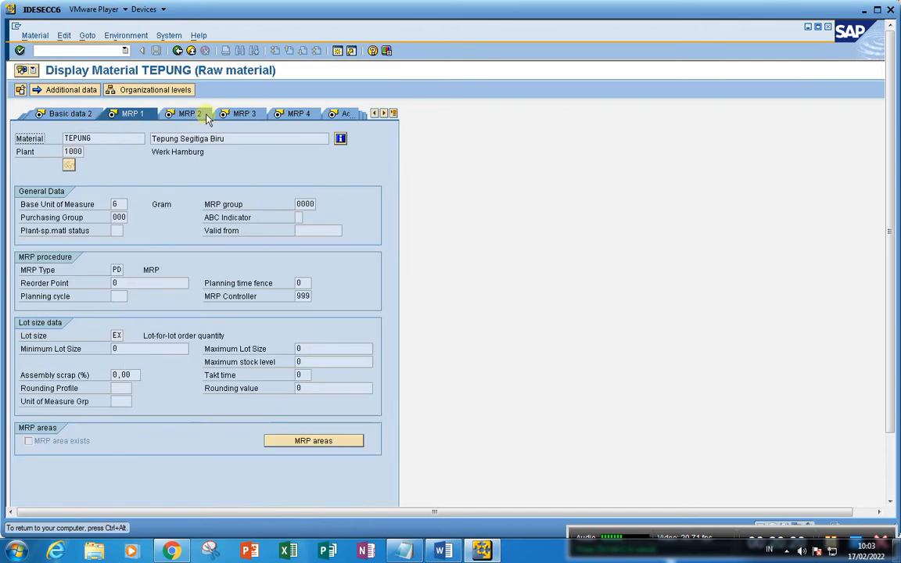
left_click(117, 204)
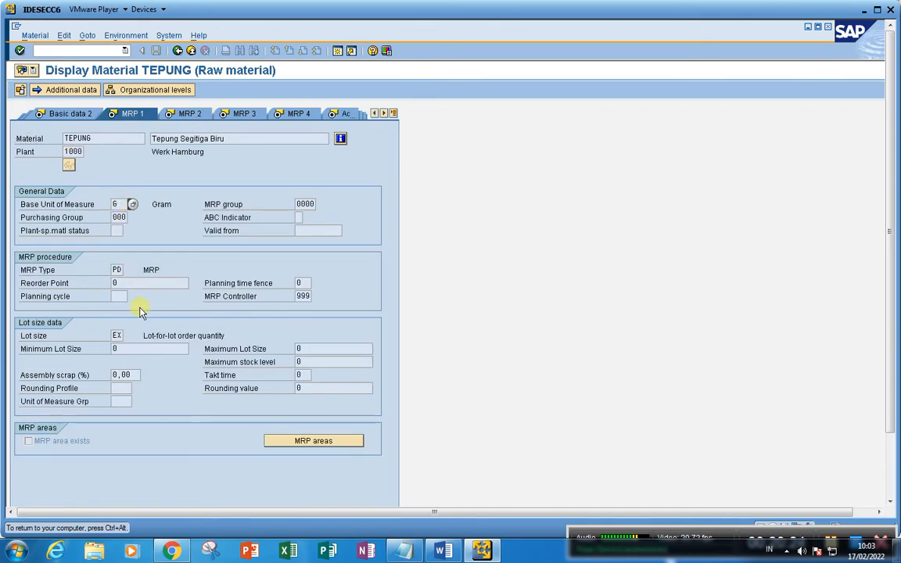
left_click(181, 116)
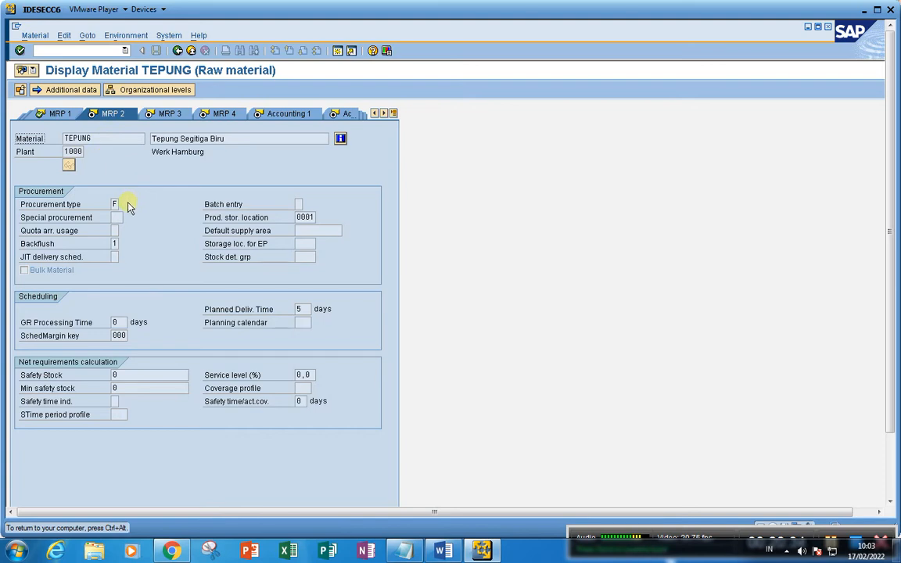
left_click(118, 244)
type("1")
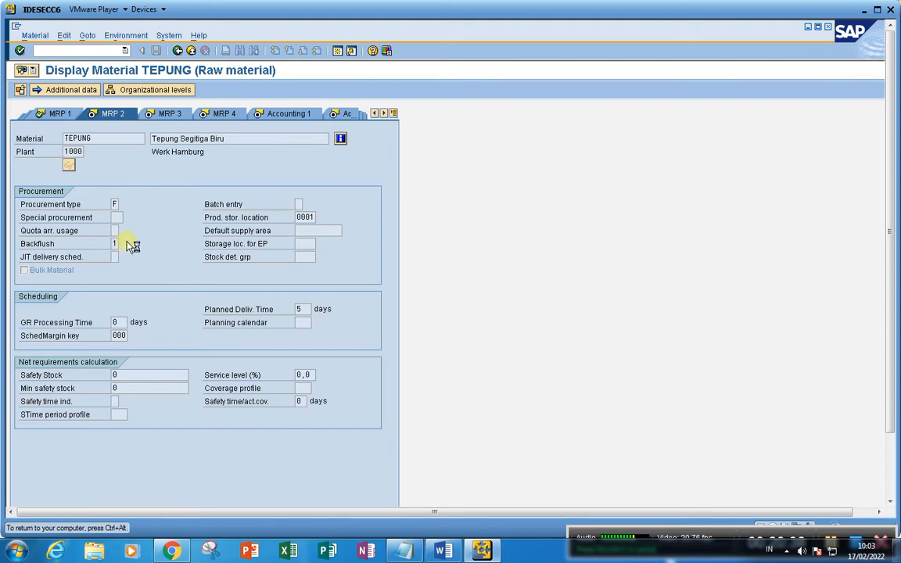
key("F4")
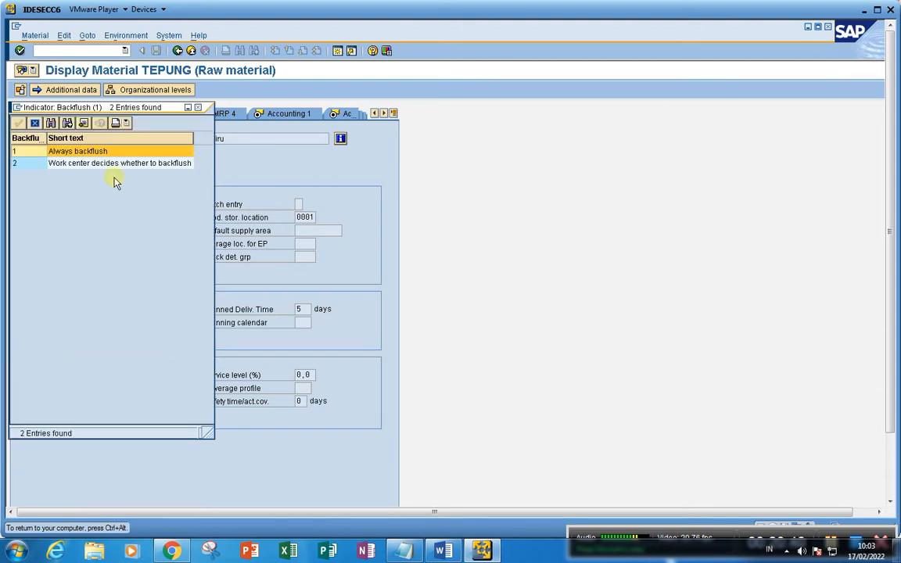
left_click(199, 109)
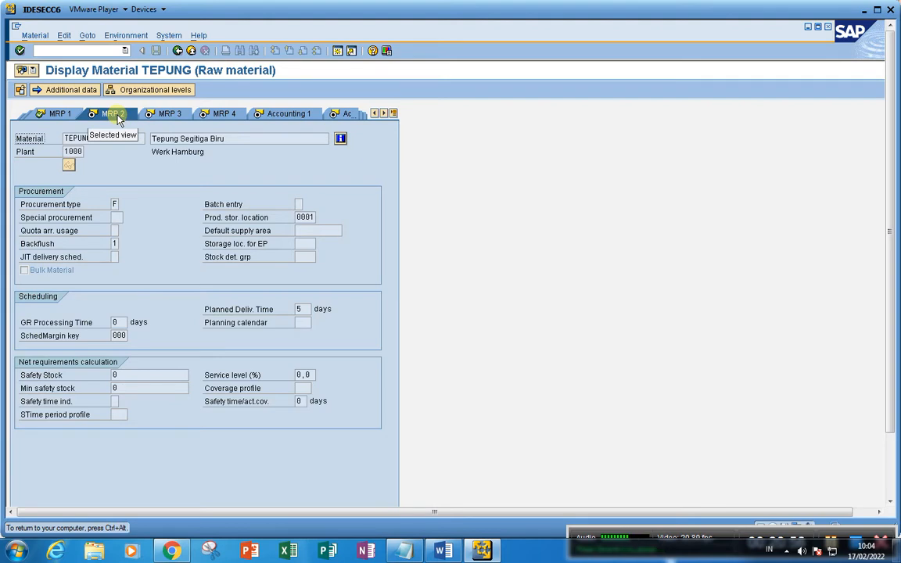
Review TEPUNG's MRP 3, MRP 4 and Accounting 1 views, and return to the initial material selection
left_click(169, 117)
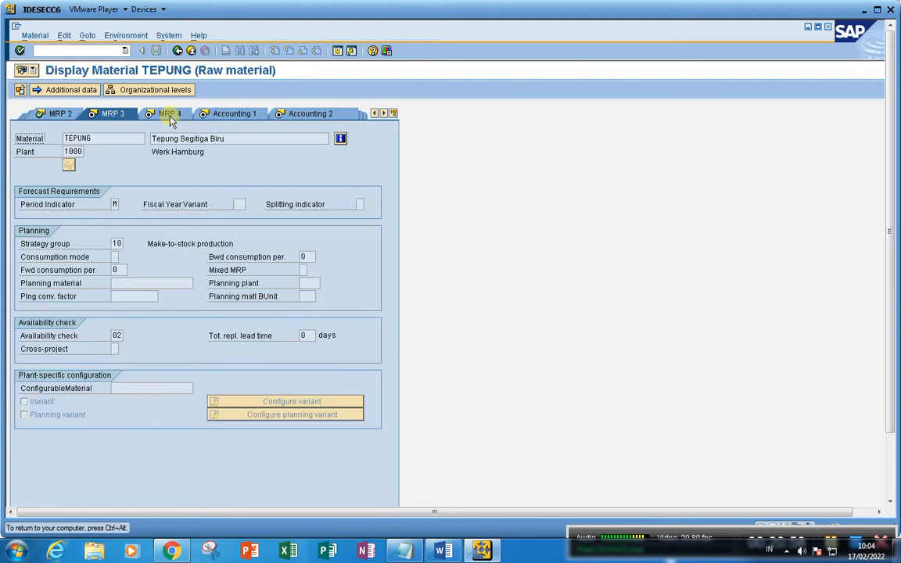
left_click(170, 115)
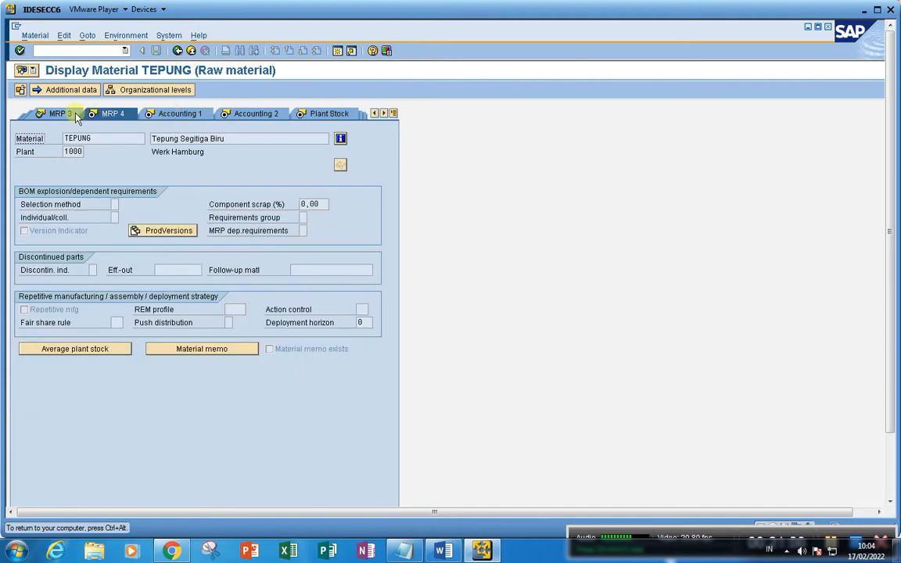
left_click(76, 116)
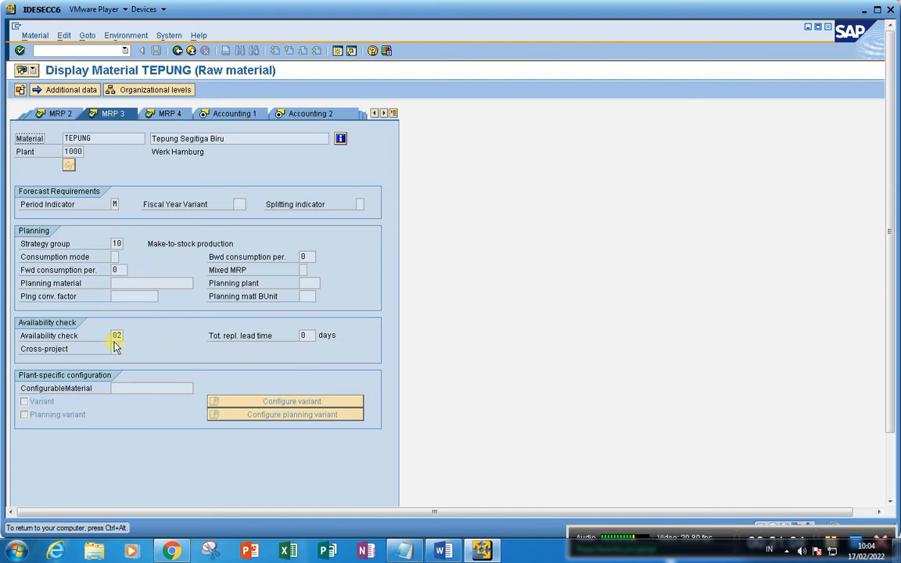
left_click(169, 114)
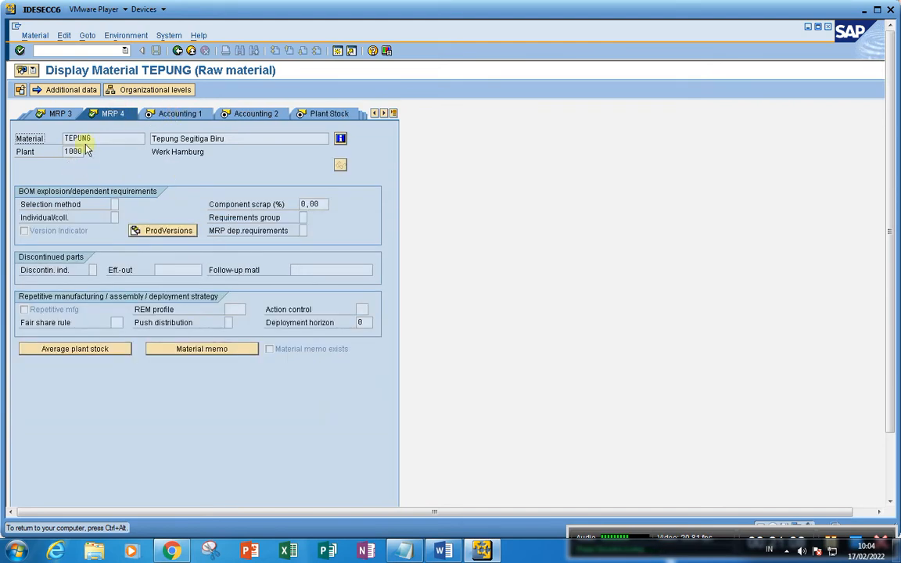
left_click(190, 115)
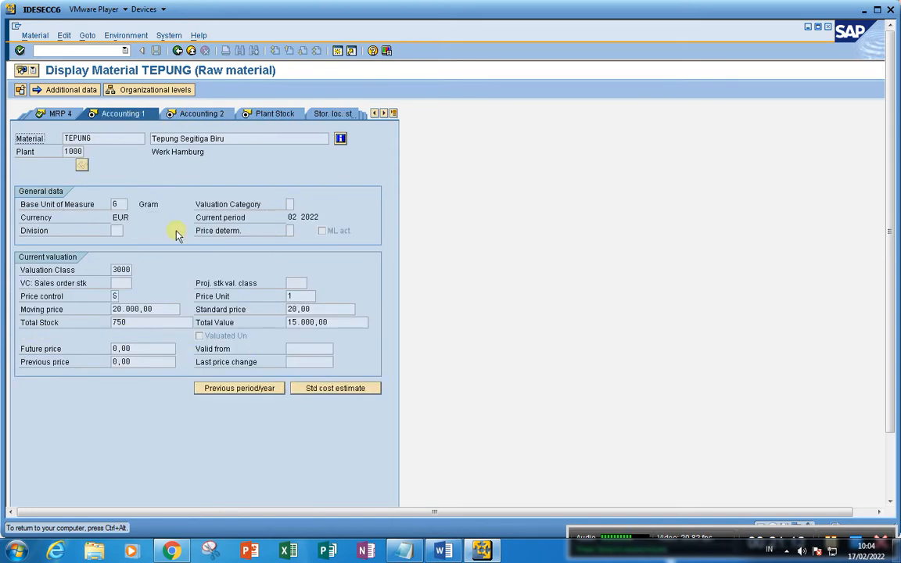
left_click(177, 52)
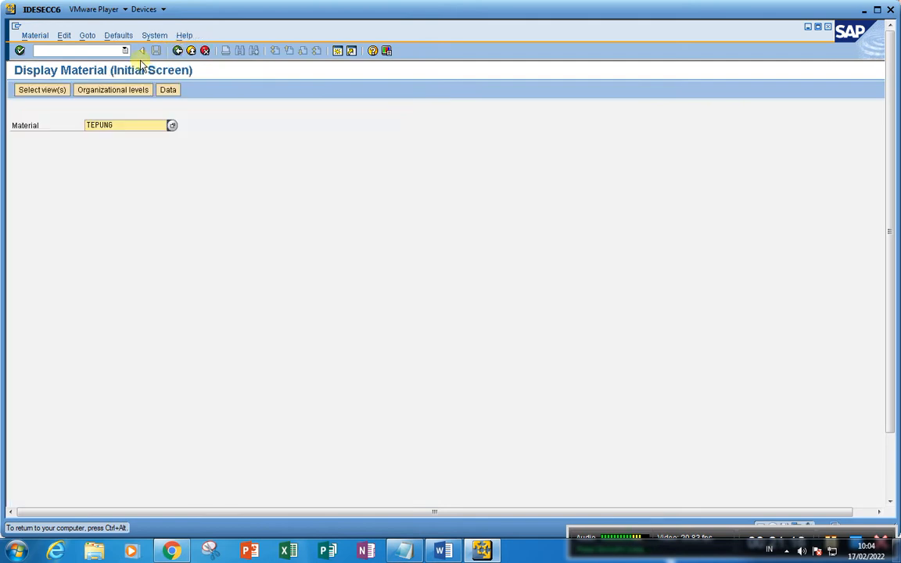
Replace the material with TELOR and call up its view selection
left_click(121, 125)
key("BackSpace")
key("BackSpace")
key("BackSpace")
key("BackSpace")
key("BackSpace")
key("BackSpace")
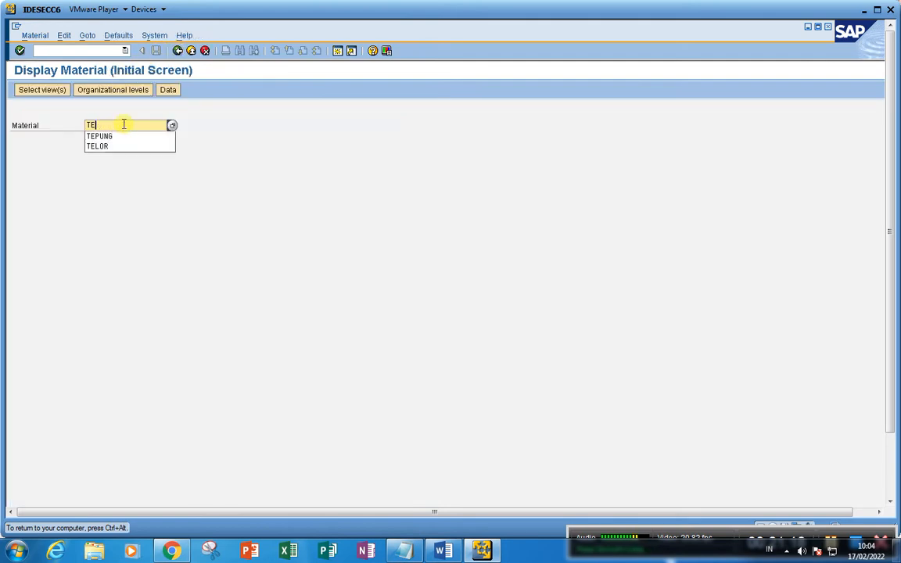
type("TEL")
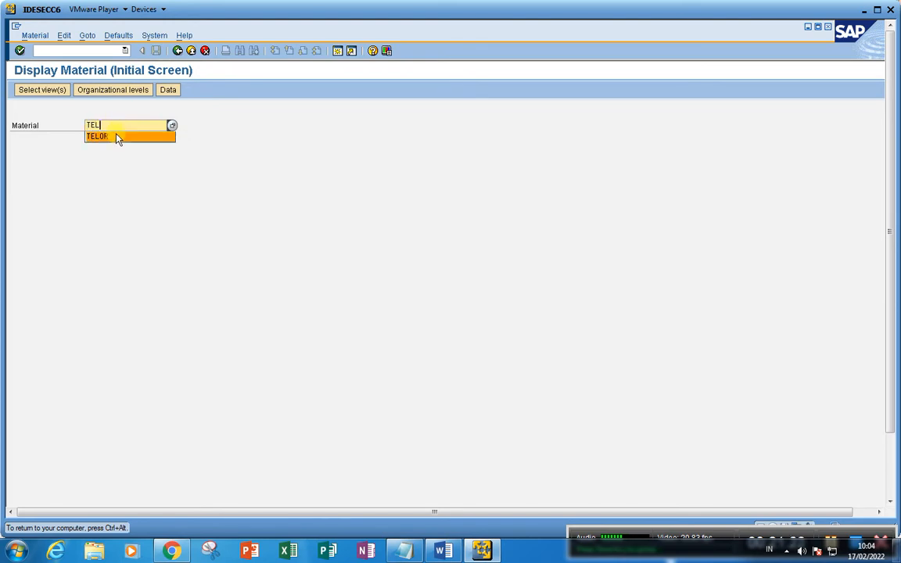
left_click(116, 136)
key("Return")
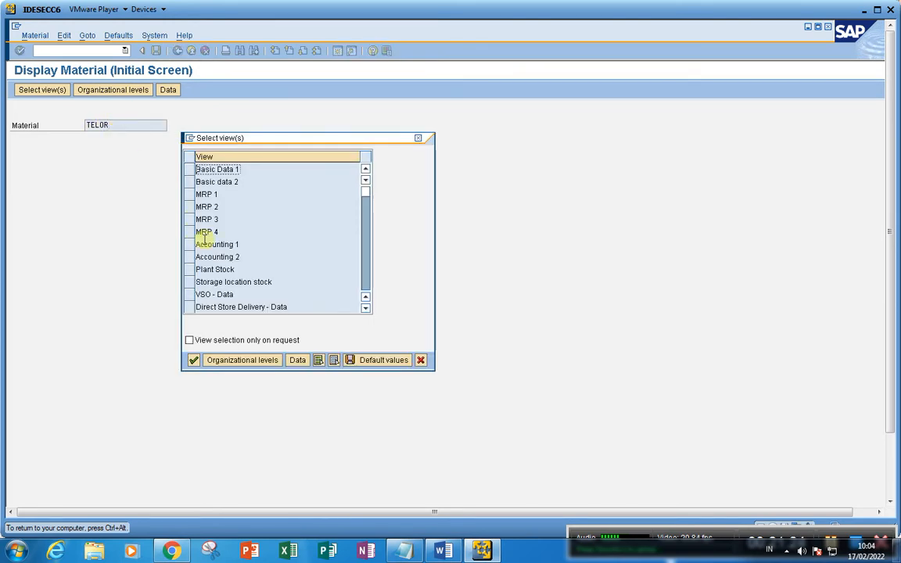
Select all views of TELOR and display them for plant 1000
left_click(317, 362)
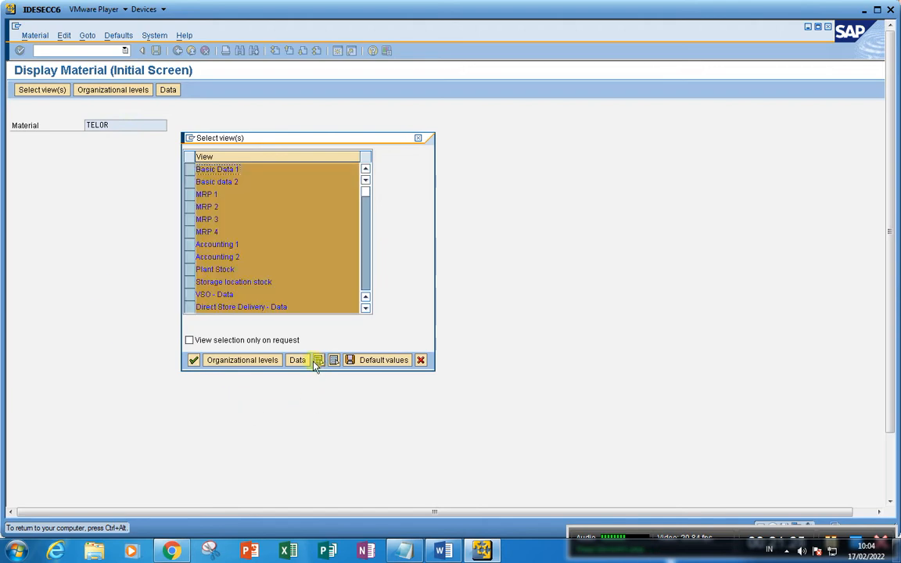
left_click(192, 360)
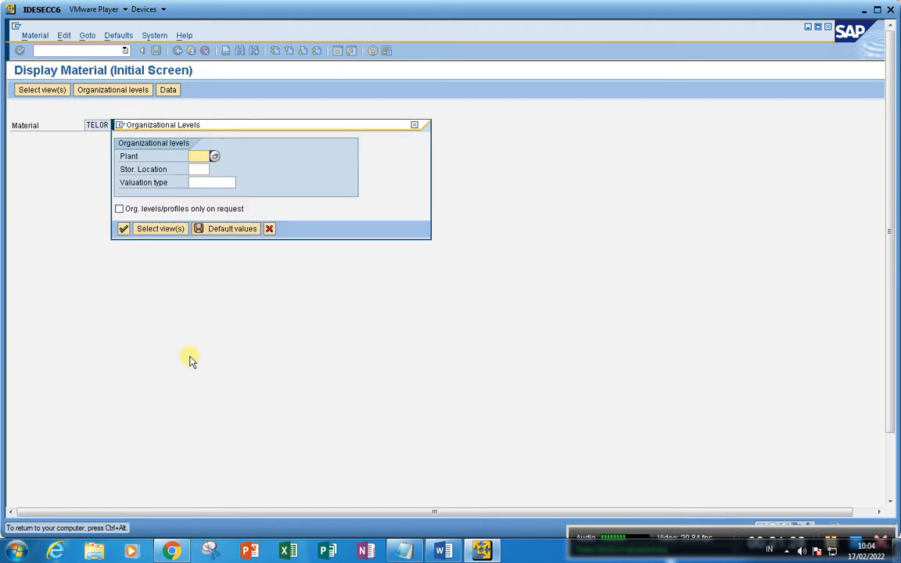
type("1000")
key("Return")
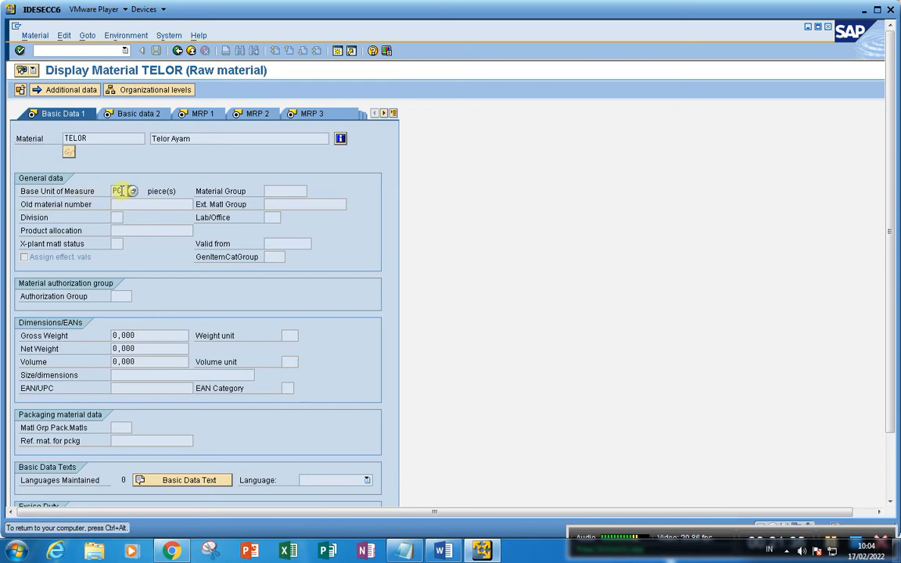
Examine TELOR's base unit of measure and its LSN-to-PC conversion in the additional data, and return to the main data
left_click(121, 192)
left_click(61, 89)
left_click(119, 114)
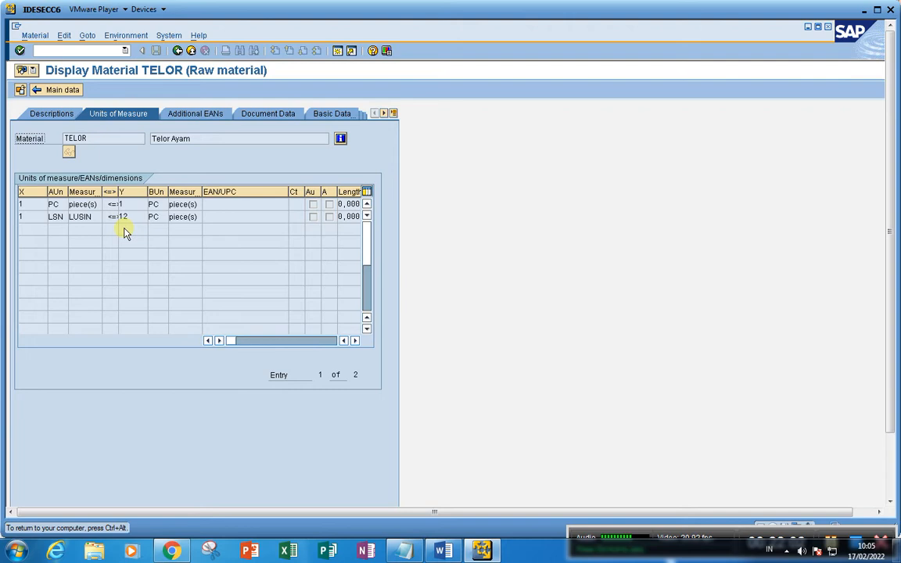
left_click(57, 217)
left_click(85, 217)
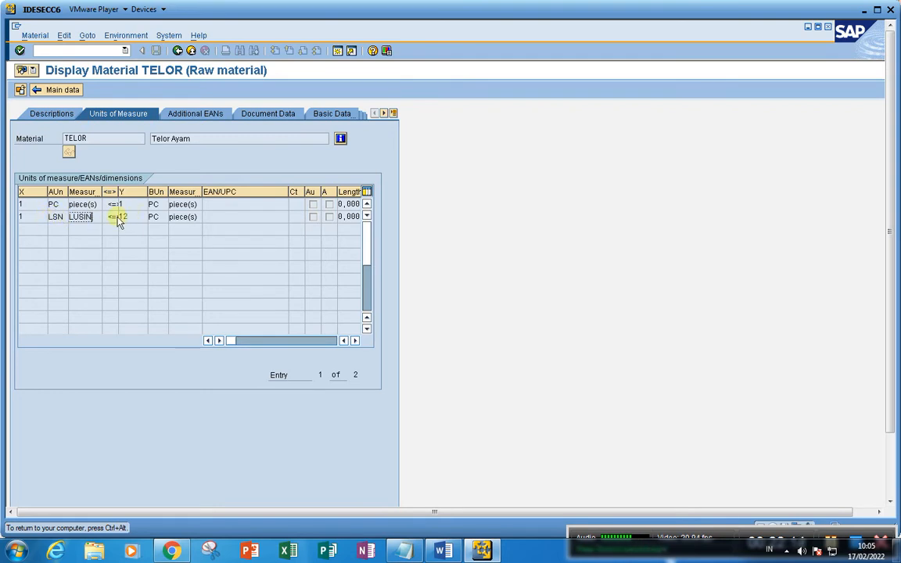
left_click(54, 216)
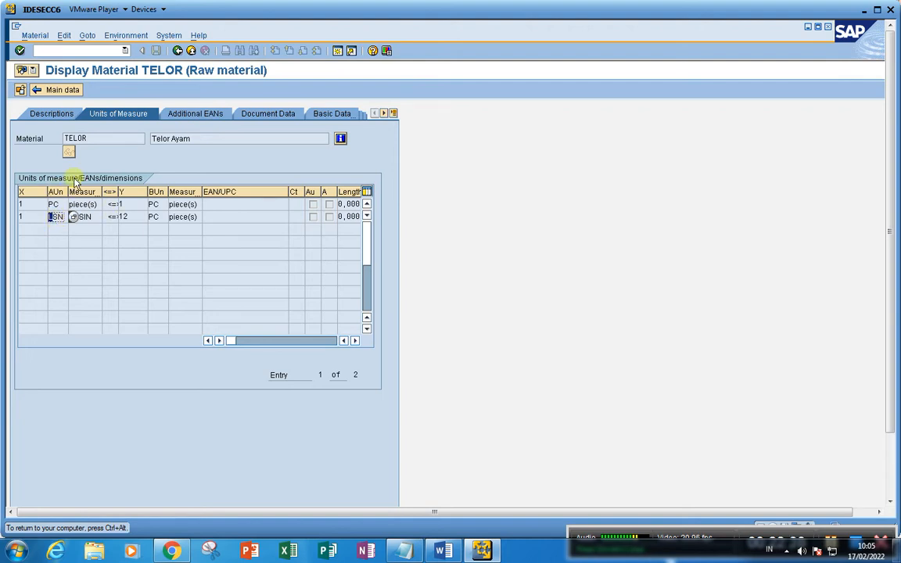
left_click(177, 51)
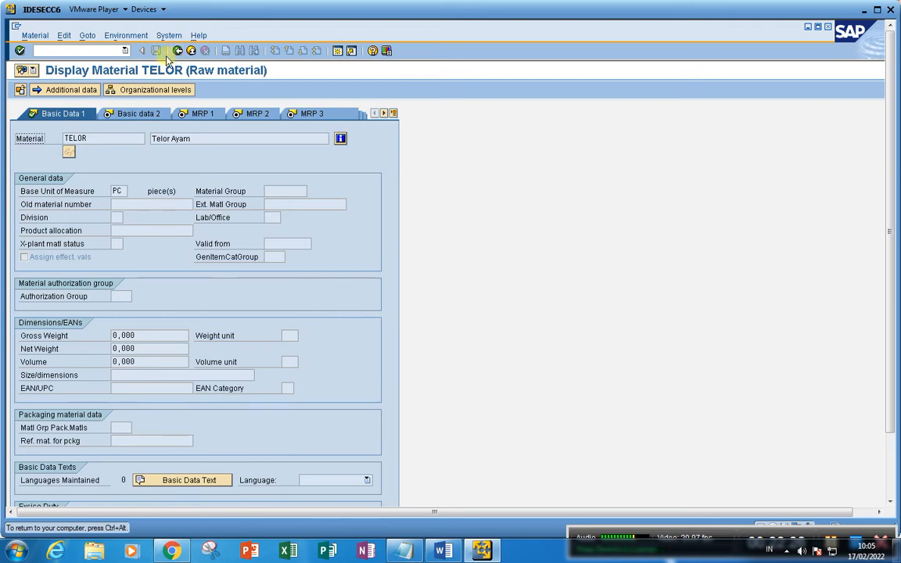
Review TELOR's Basic data 2, MRP 1 and MRP 2 views, including the Backflush indicator, and return to the initial material selection
left_click(140, 114)
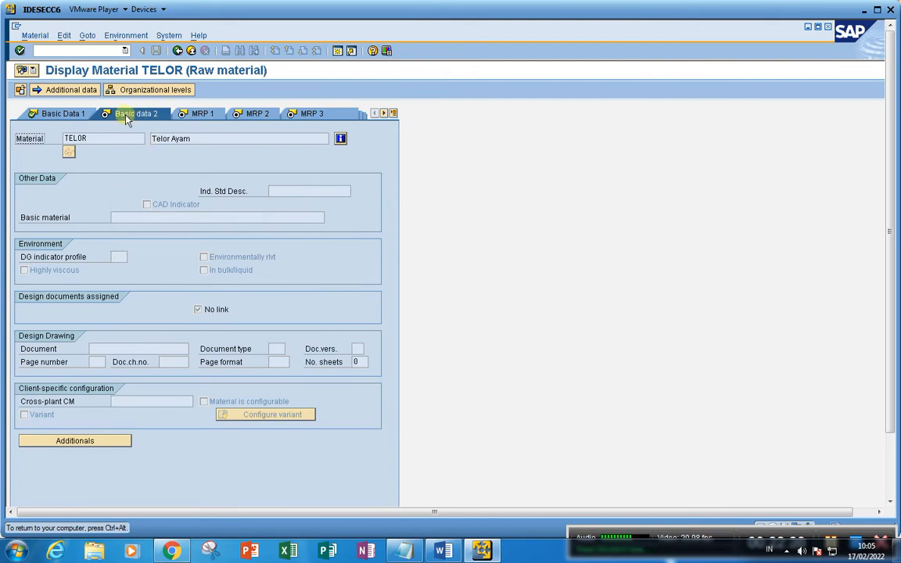
left_click(196, 113)
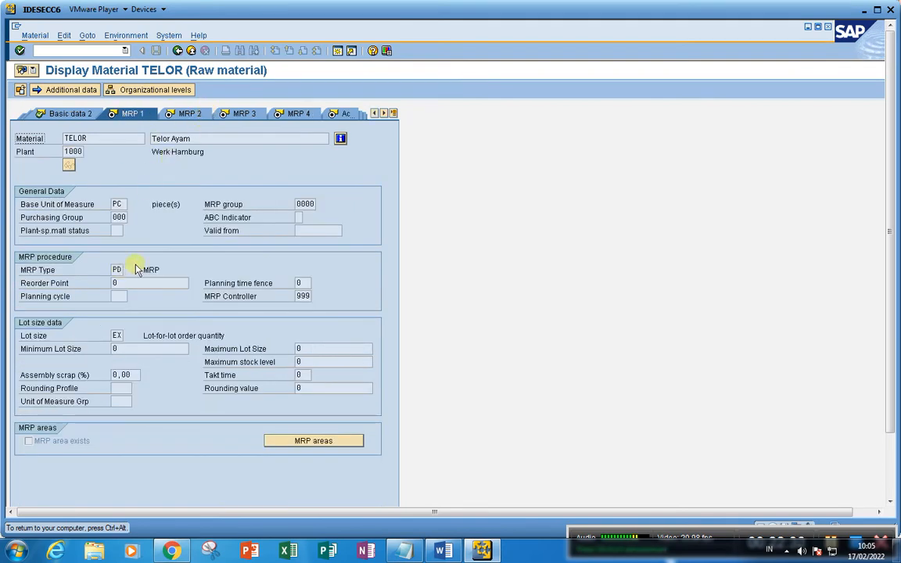
left_click(195, 115)
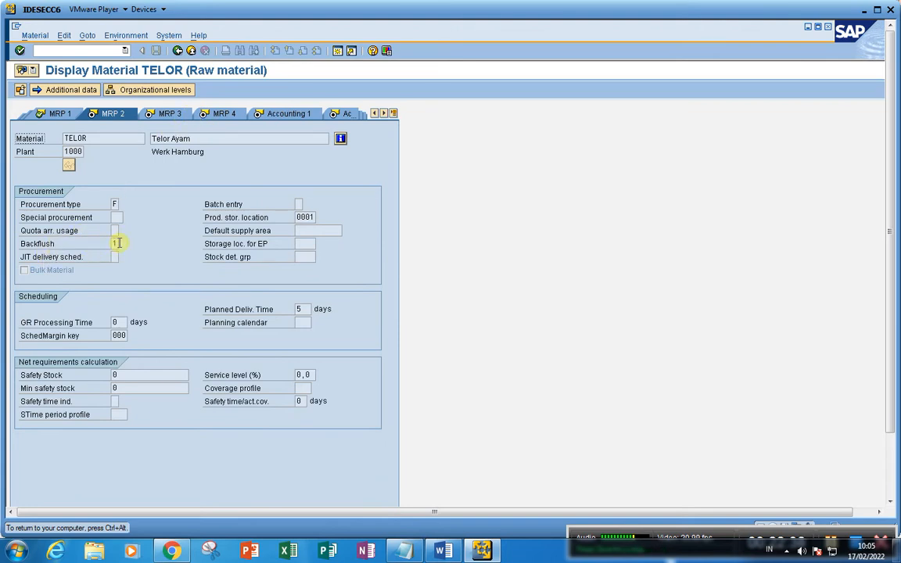
left_click(178, 51)
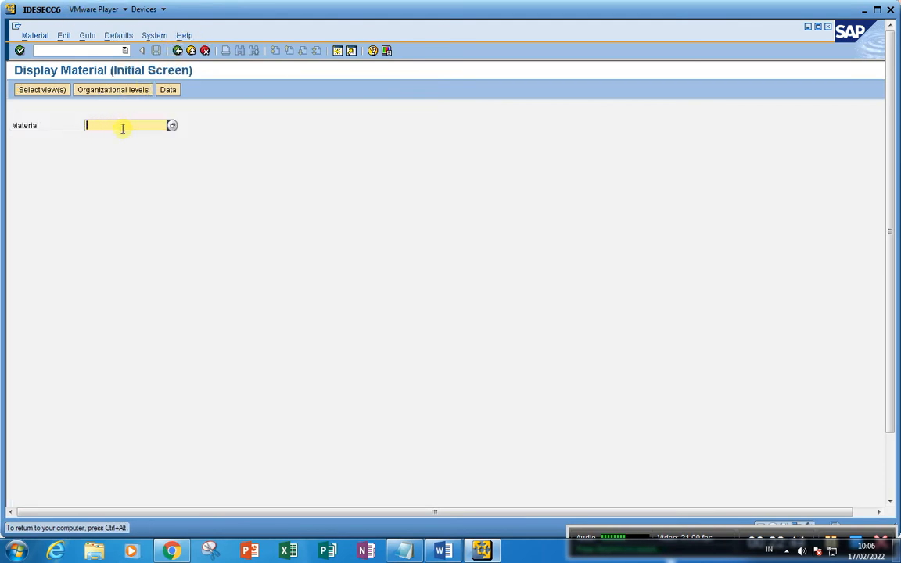
Display all views of material GARAM for plant 1000
type("GARAM")
key("Return")
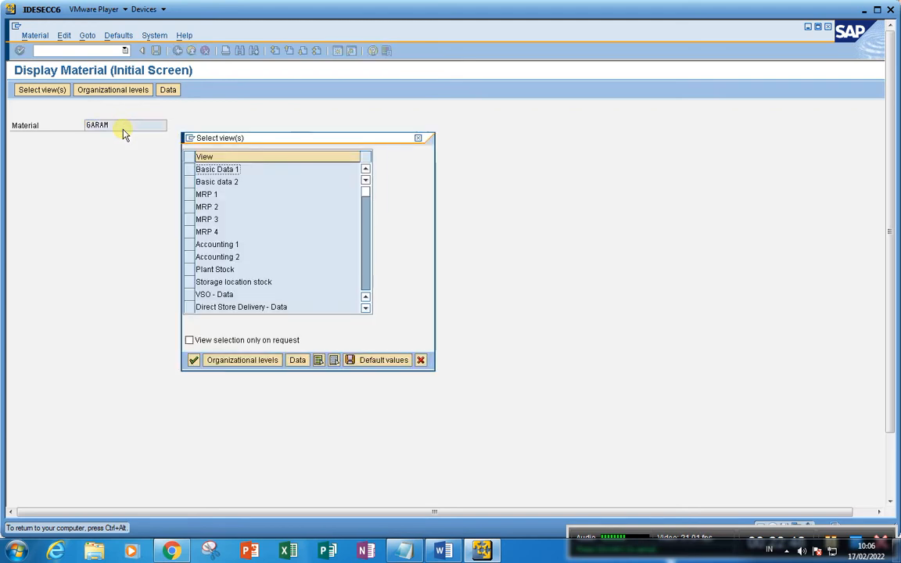
left_click(318, 361)
left_click(193, 361)
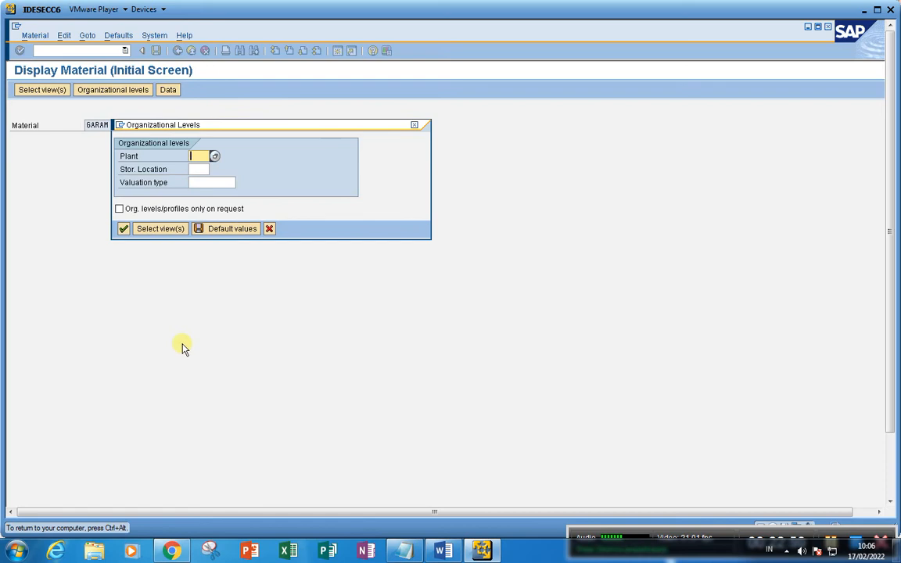
type("1000")
key("Return")
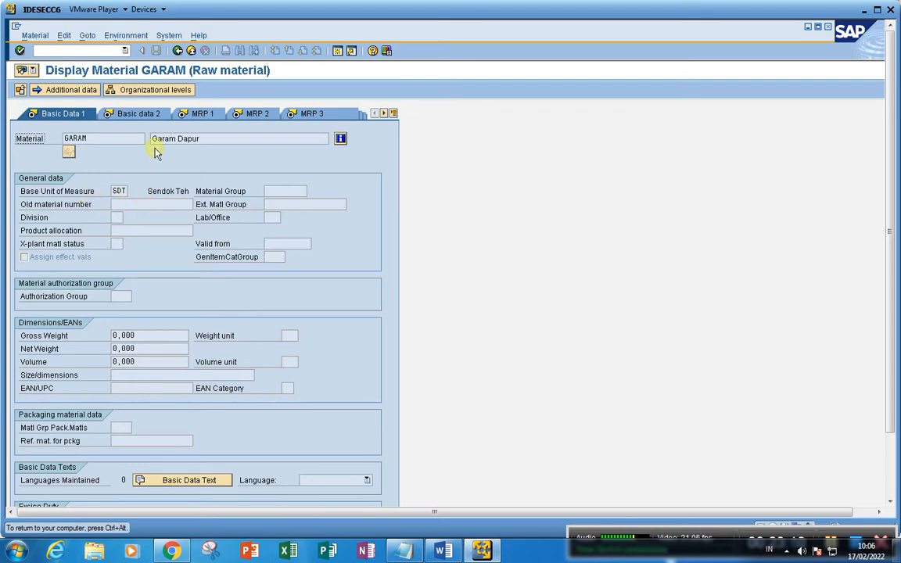
Review GARAM's MRP 1 and MRP 2 views and examine its unit conversions between SDT, G and ML
left_click(192, 113)
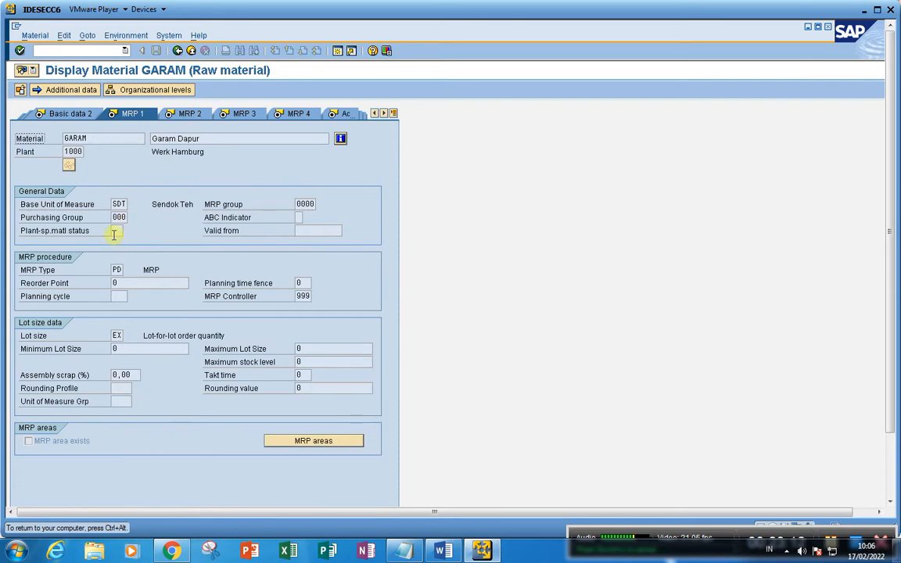
left_click(193, 115)
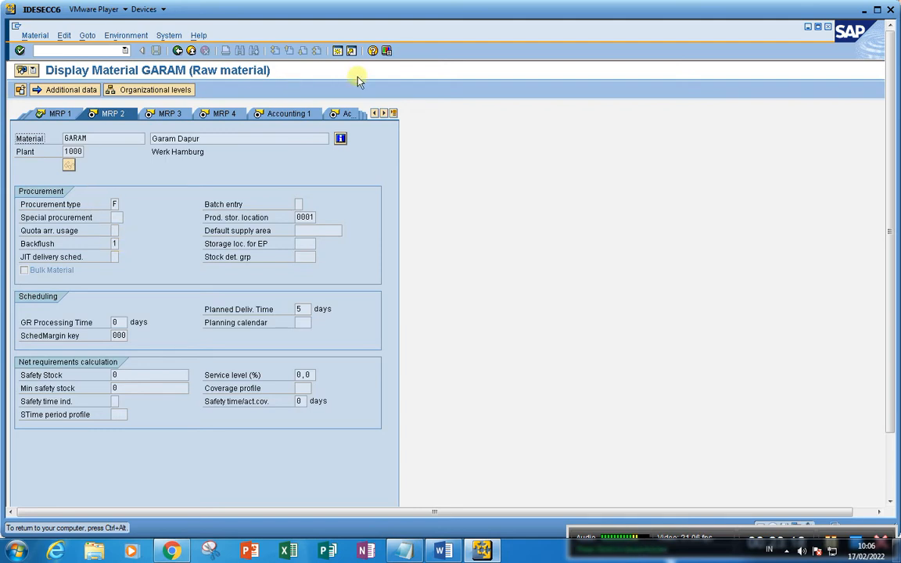
left_click(82, 92)
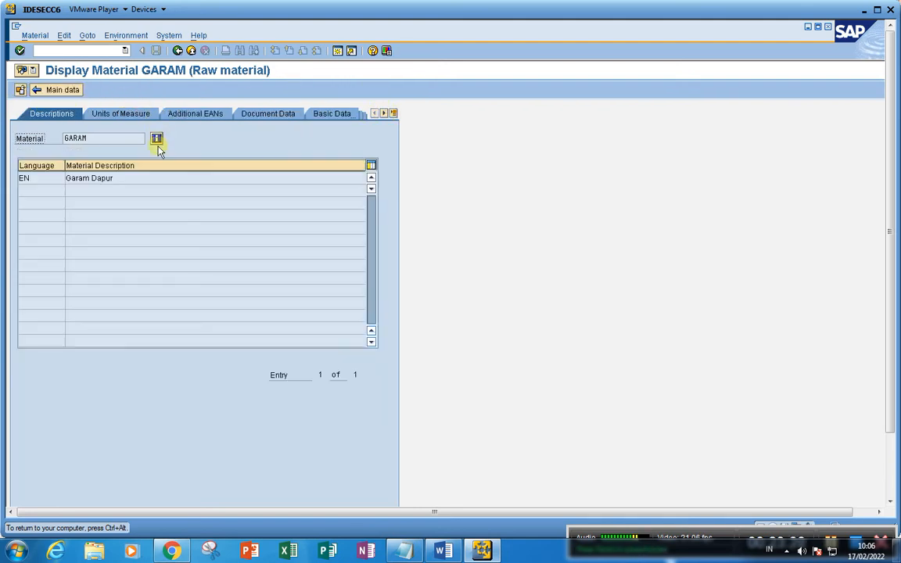
left_click(124, 115)
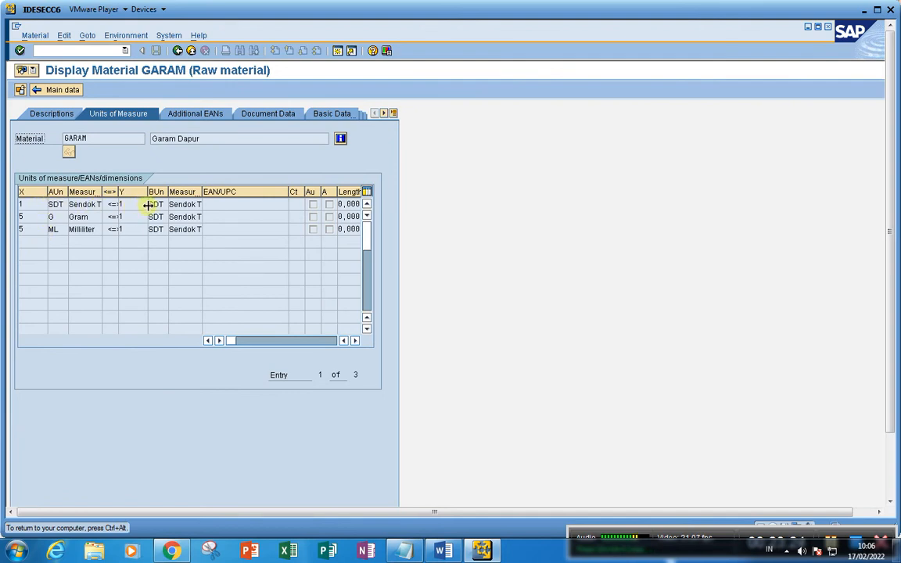
left_click(55, 217)
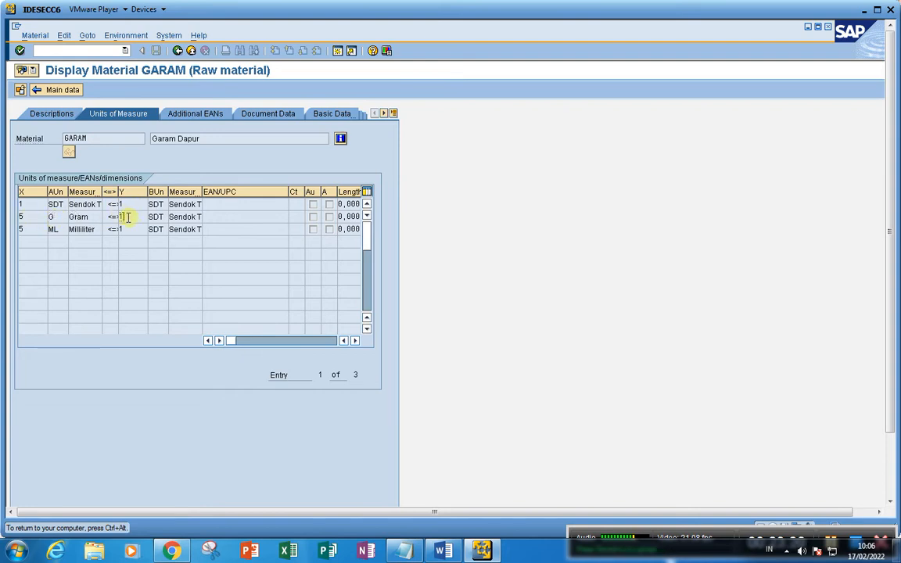
left_click(56, 217)
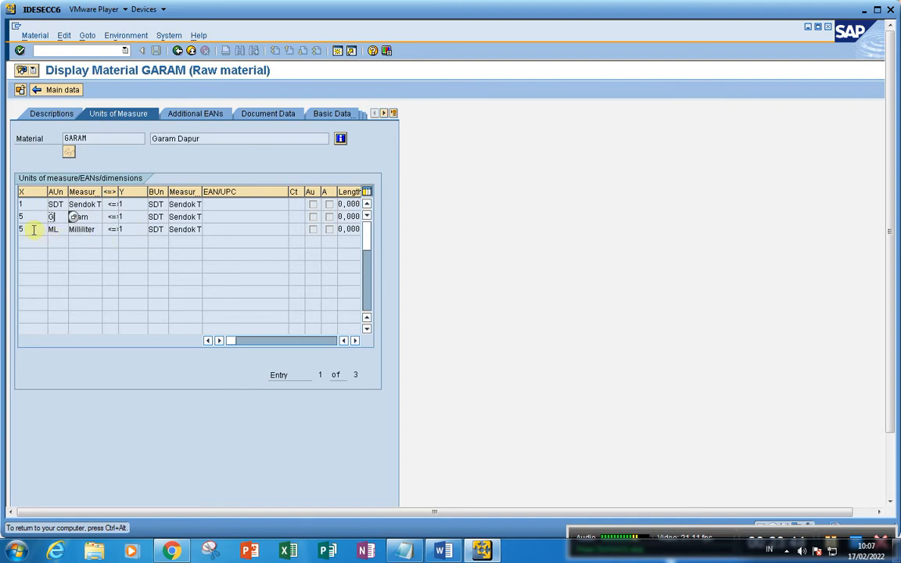
left_click(58, 229)
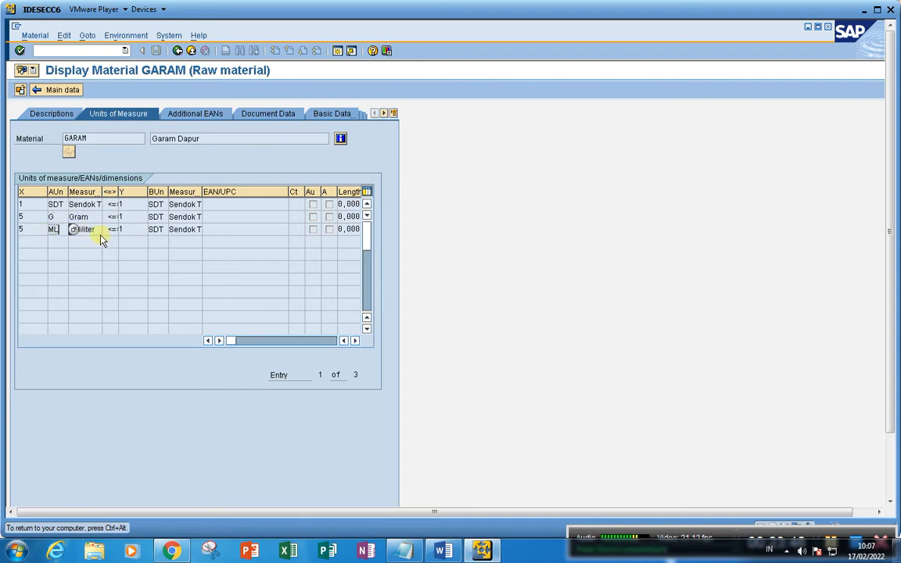
left_click(93, 229)
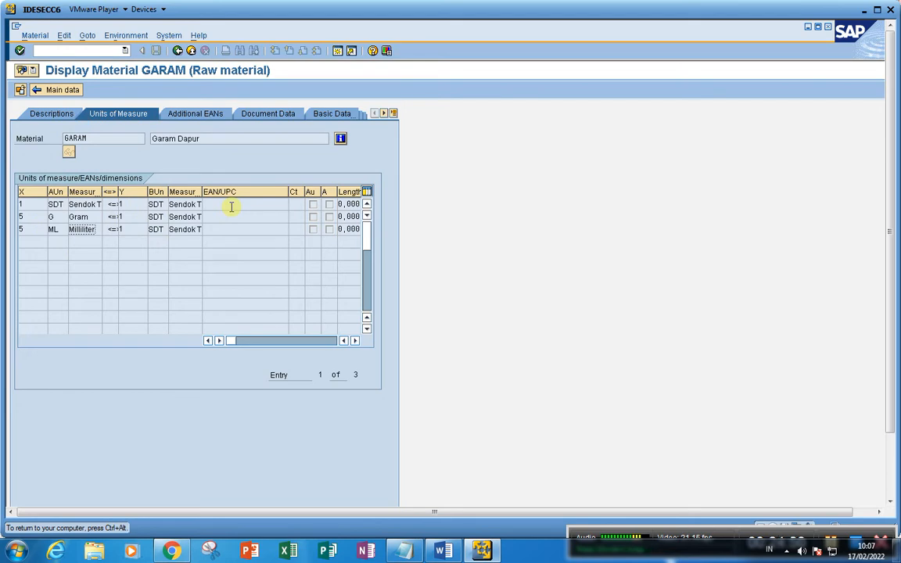
left_click(55, 204)
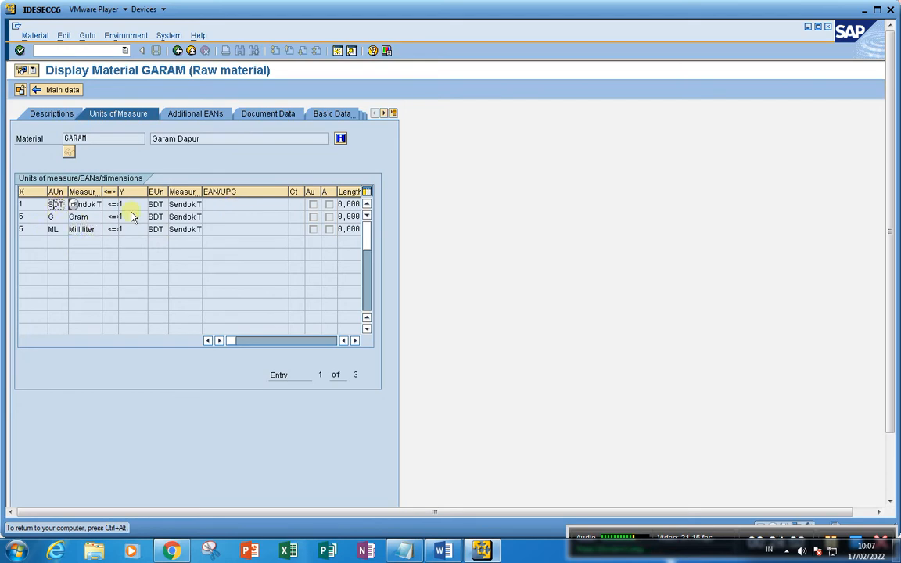
left_click(59, 228)
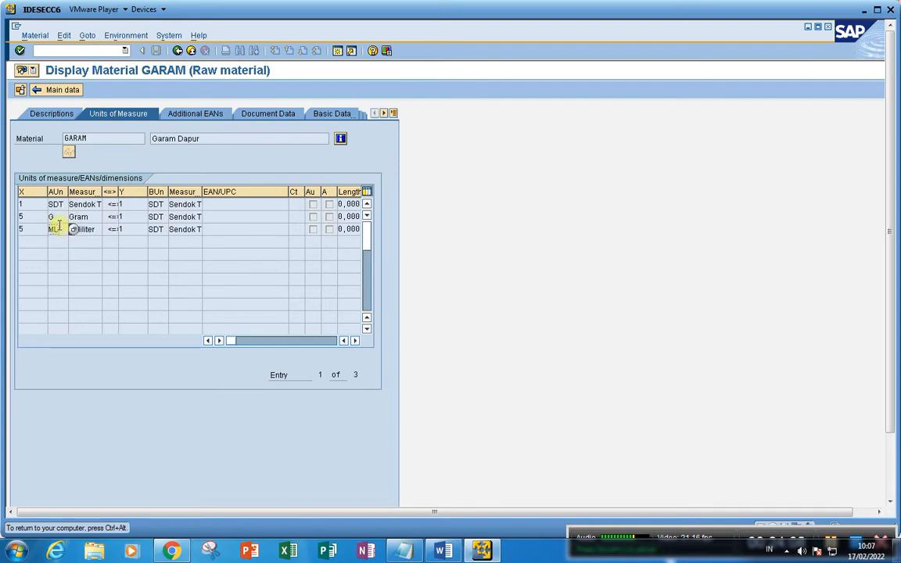
left_click(60, 204)
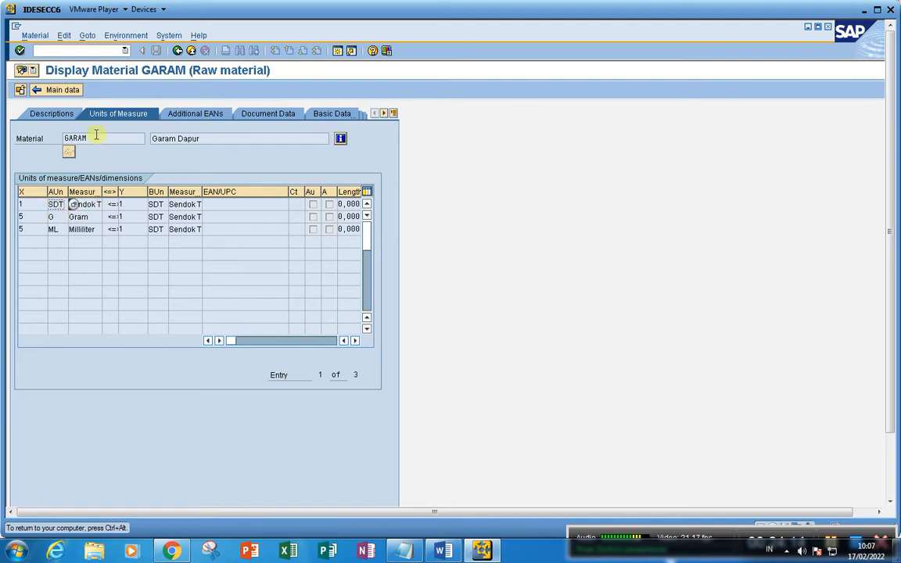
Start transaction CUNI and open the units of measurement for AAAADL (no dimensions)
left_click(66, 50)
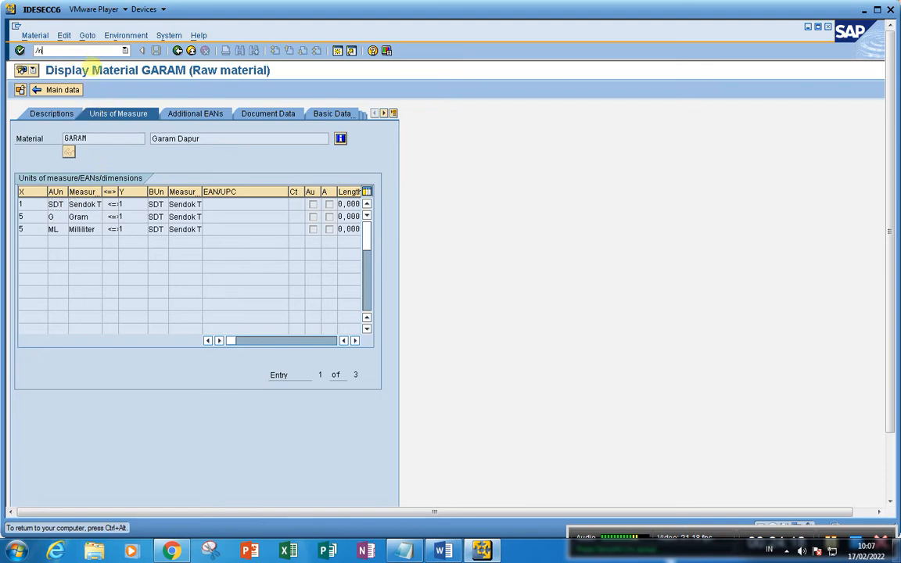
type("/ncuni")
key("Return")
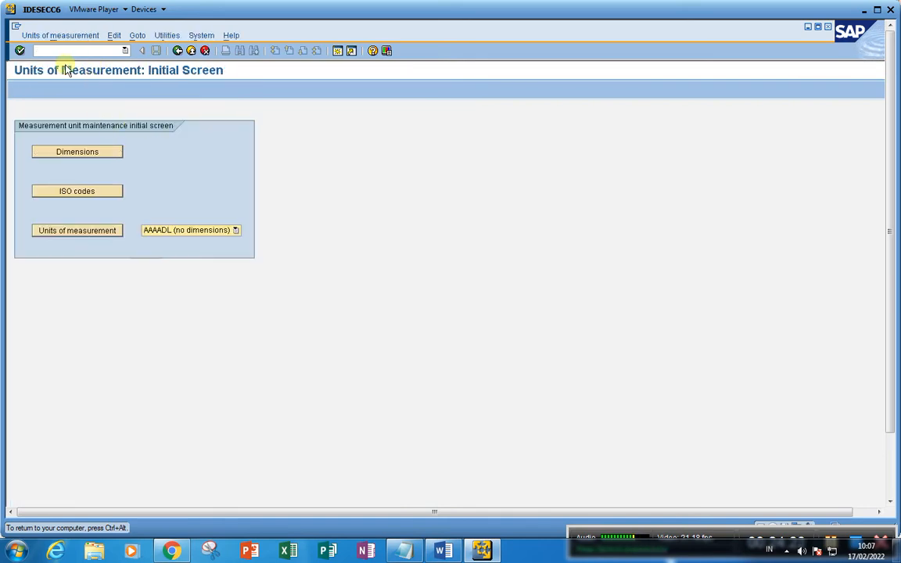
left_click(59, 231)
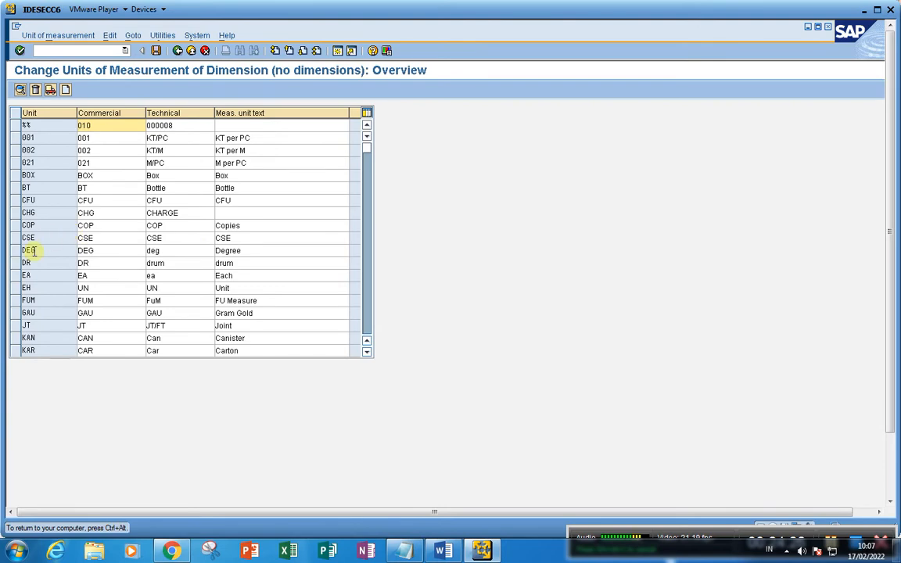
Find the LSN (LUSIN) unit in the overview and open its details
scroll(55, 259, "down", 2)
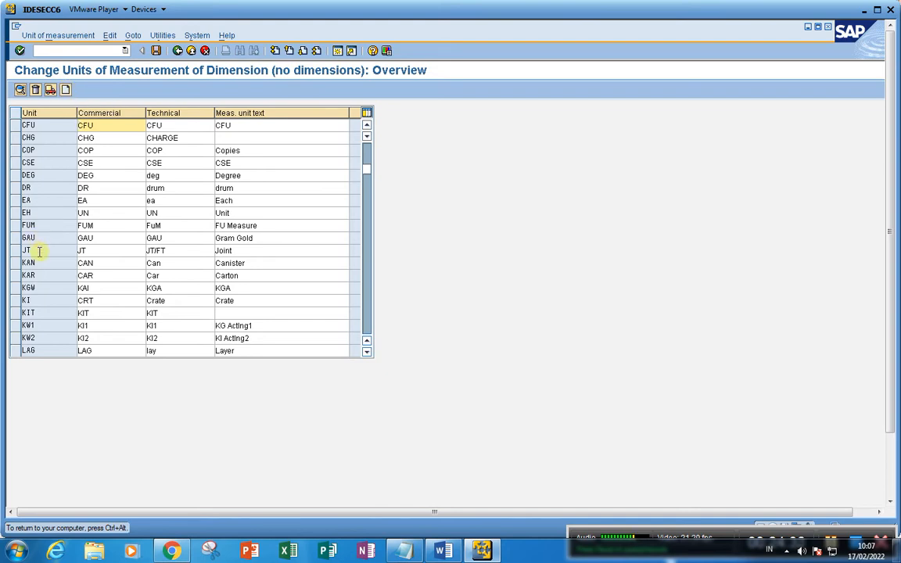
scroll(19, 277, "down", 2)
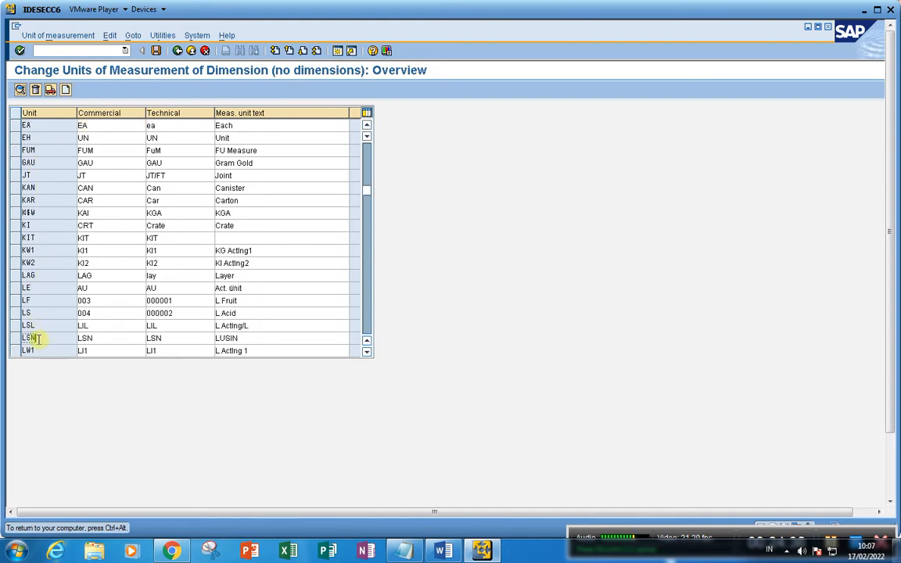
left_click(15, 337)
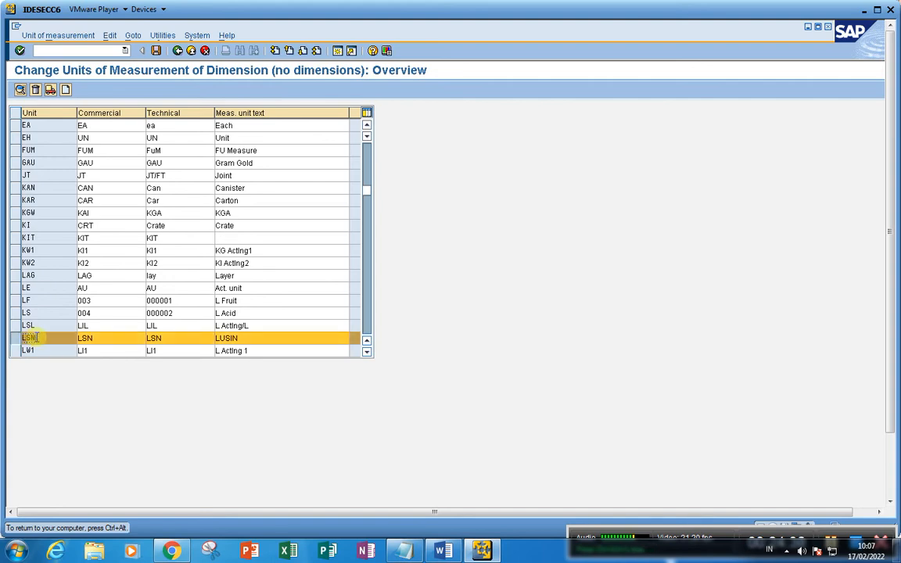
left_click(21, 89)
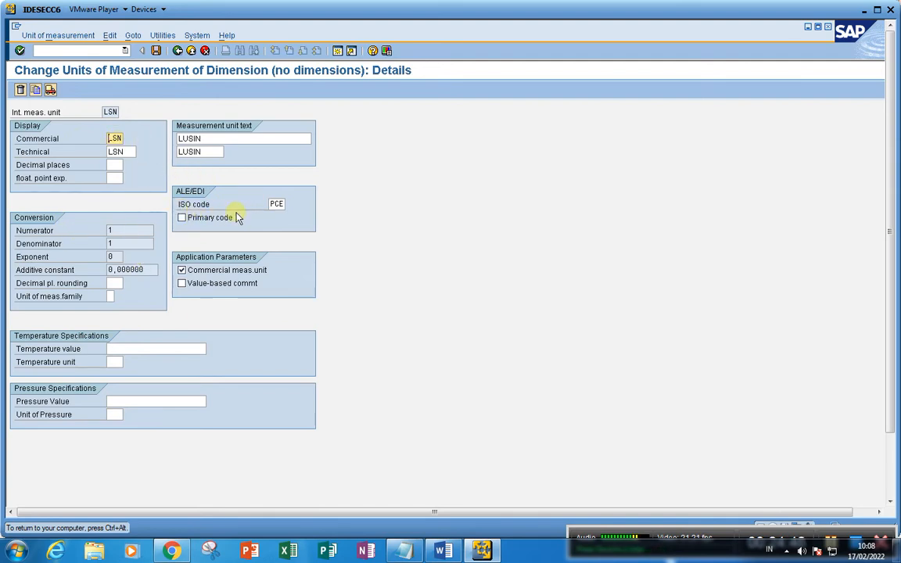
Check the possible ISO code entries for the LSN unit and return to the units overview
left_click(277, 205)
left_click(292, 203)
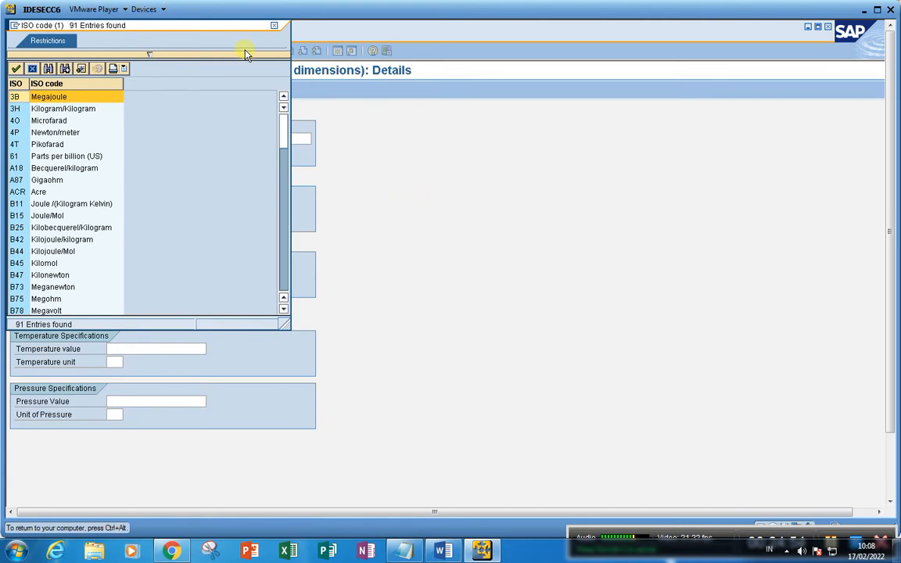
left_click(274, 26)
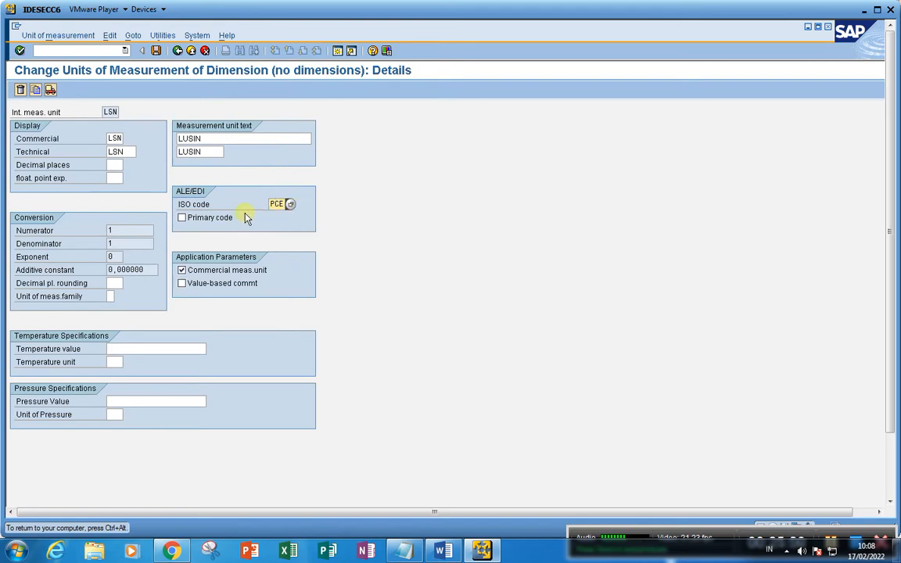
left_click(179, 51)
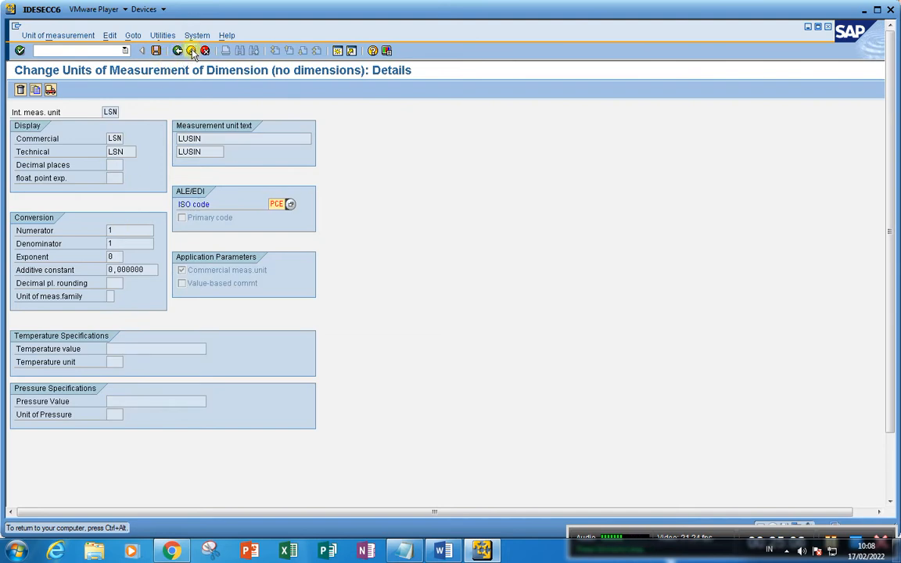
left_click(178, 50)
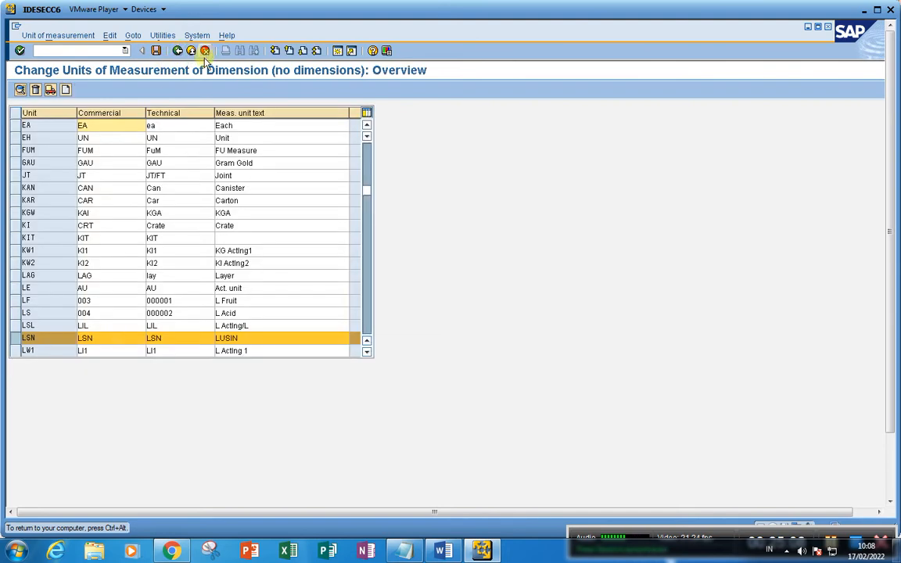
Find the SDT (Sendok Teh) unit in the overview and try to open its details
scroll(58, 253, "down", 6)
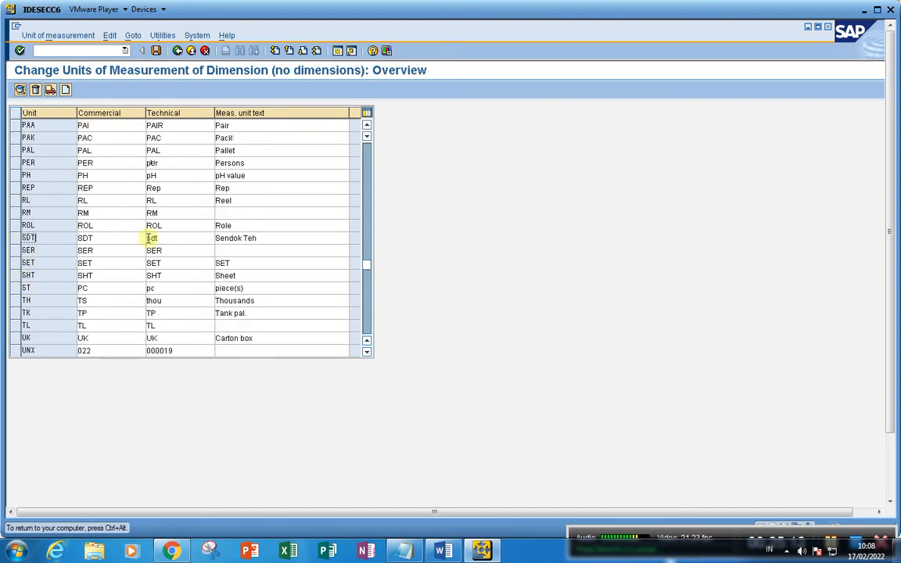
left_click(241, 238)
left_click(92, 236)
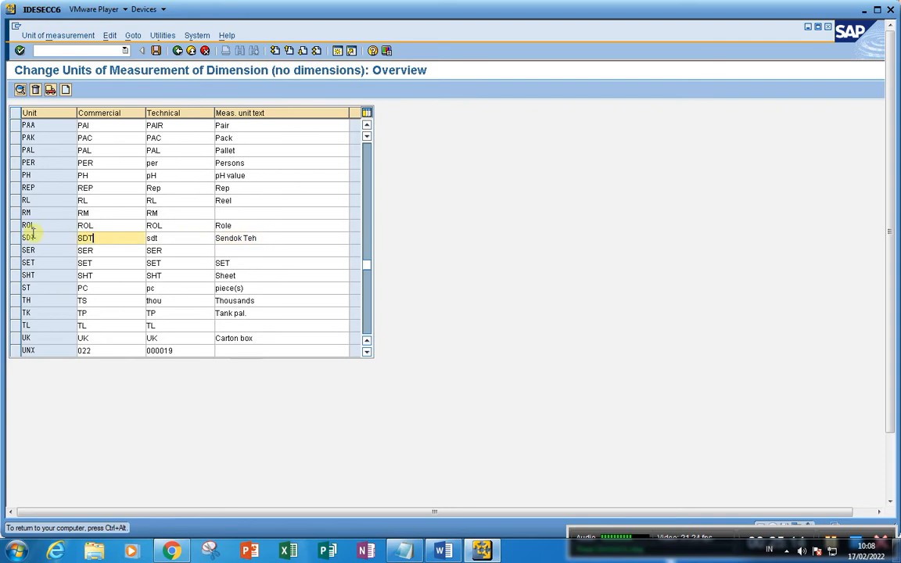
left_click(28, 237)
left_click(19, 89)
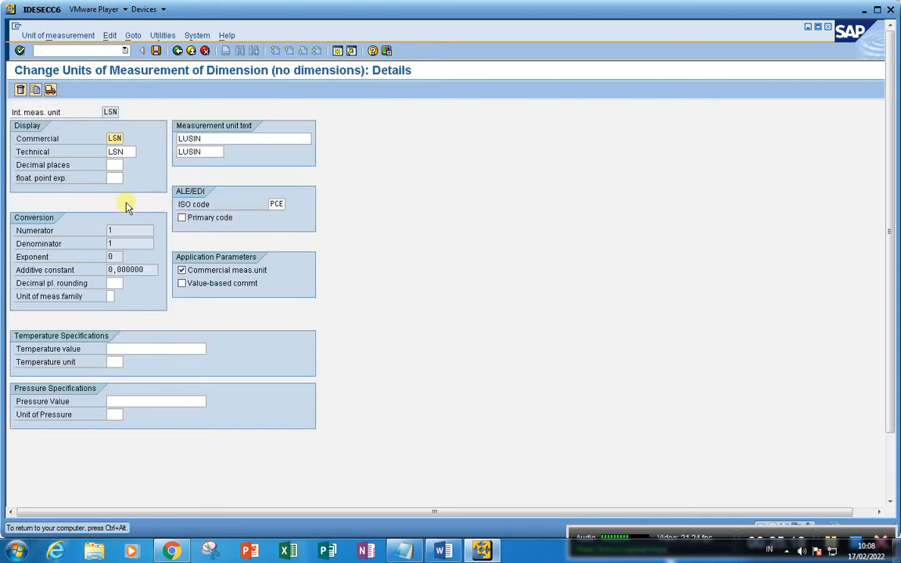
Look through the possible ISO codes up to PCE in the LSN unit's details, close the list and go back to the overview
left_click(276, 204)
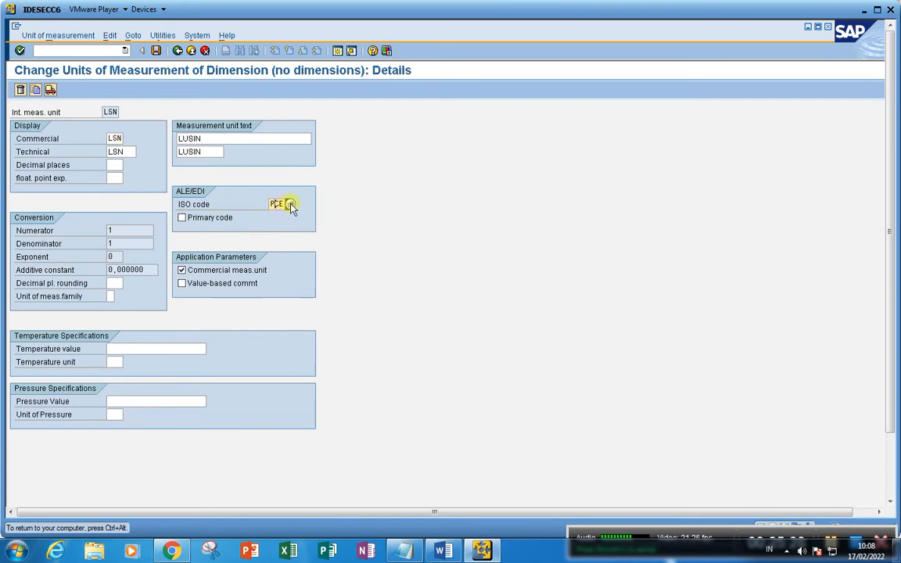
left_click(288, 203)
scroll(96, 202, "down", 3)
scroll(34, 254, "down", 12)
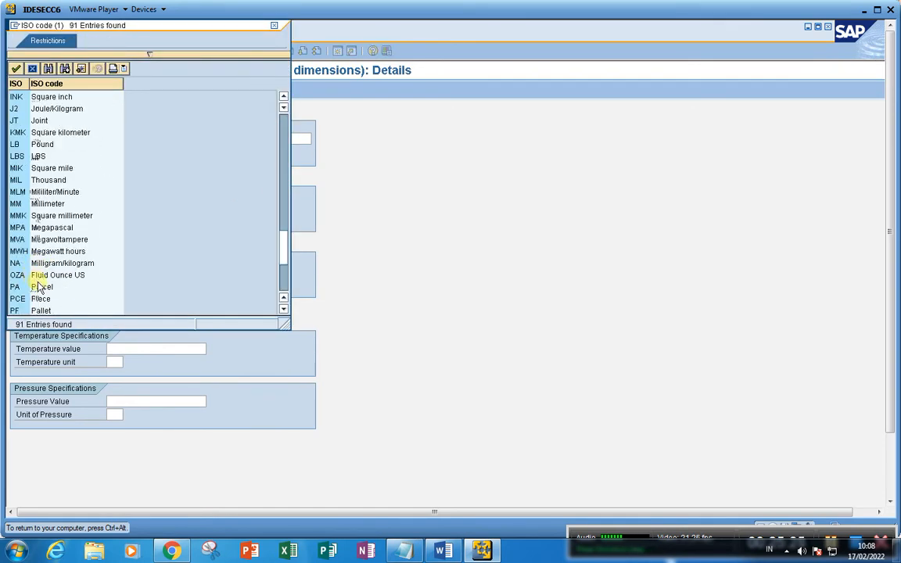
left_click(277, 26)
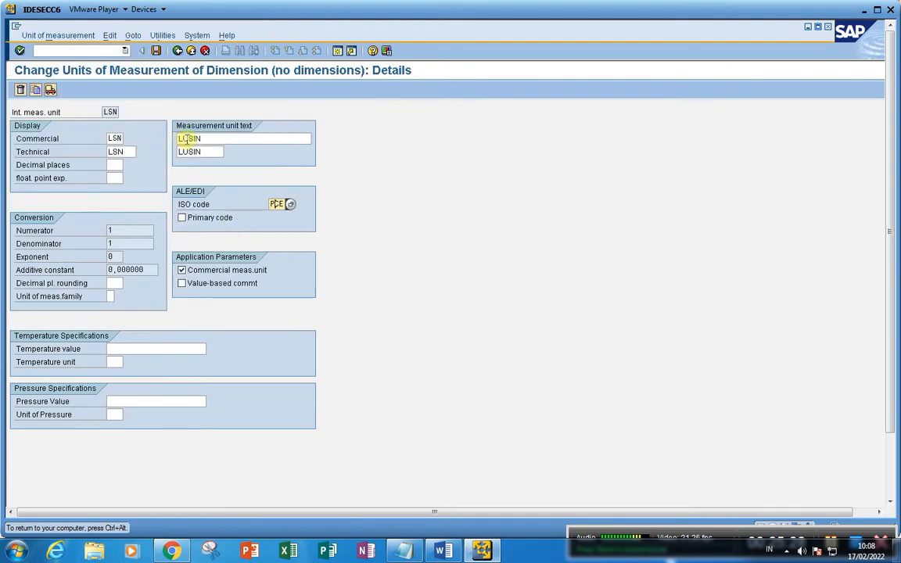
left_click(177, 51)
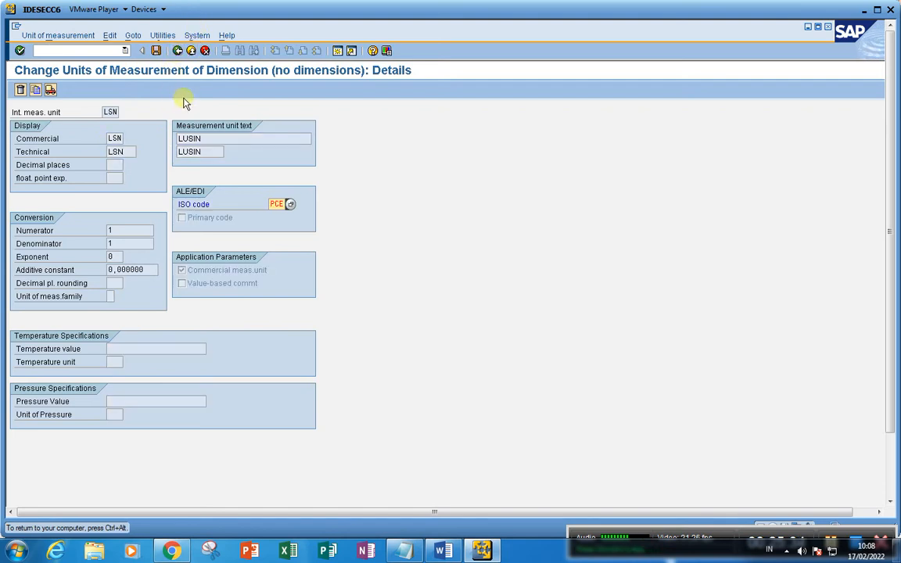
left_click(180, 49)
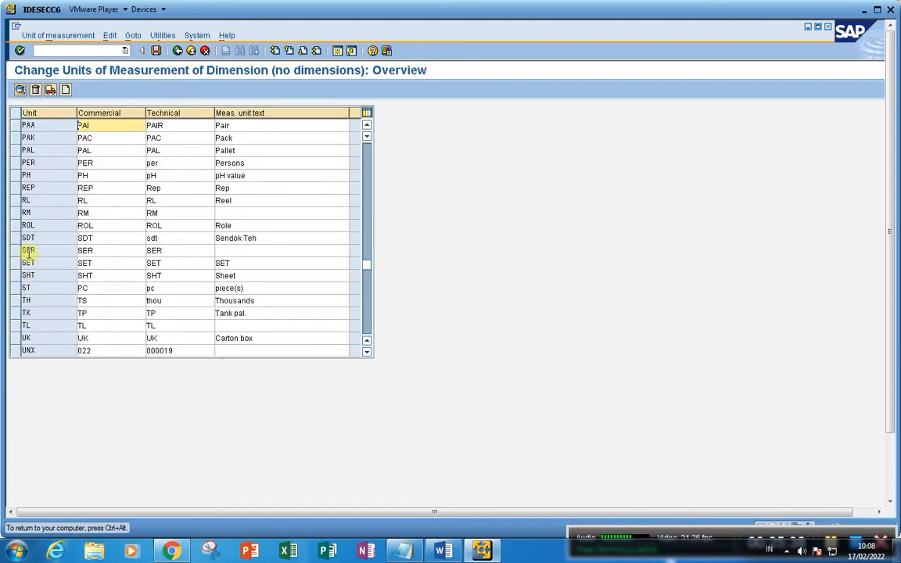
Select the SDT (Sendok Teh) unit in the overview
left_click(22, 238)
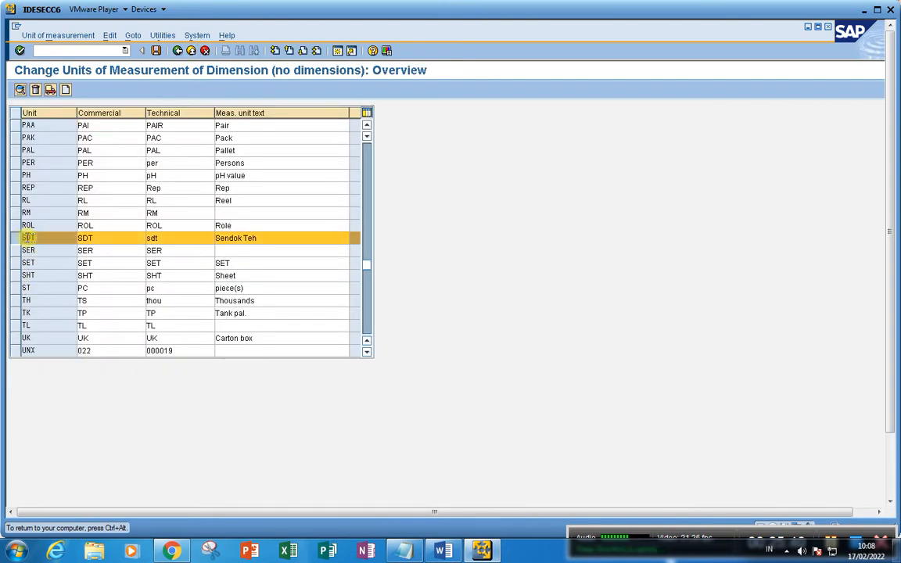
left_click(21, 90)
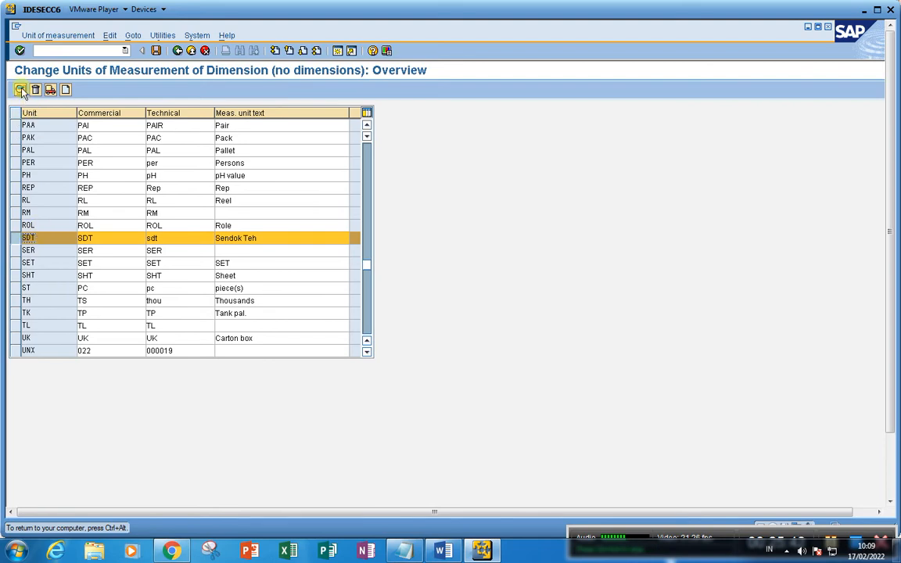
left_click(22, 91)
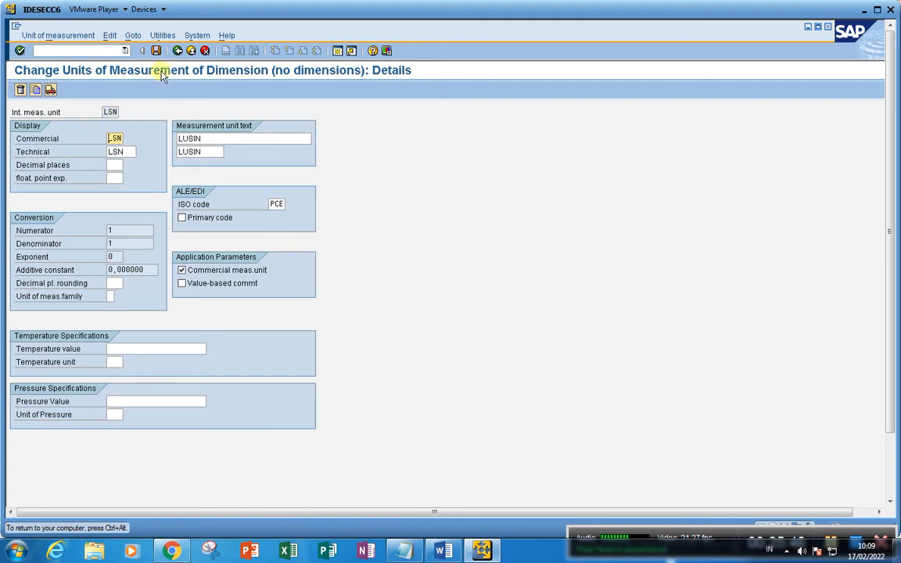
left_click(178, 52)
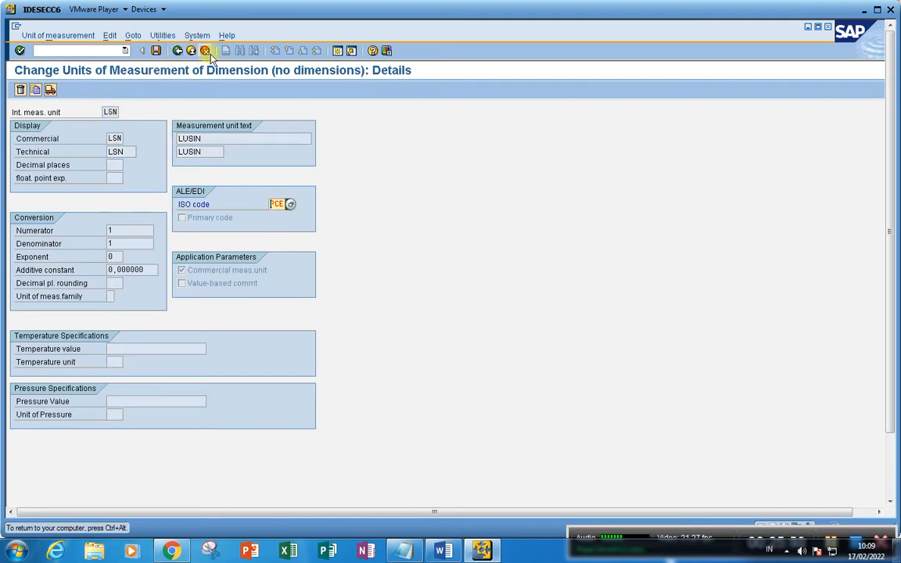
left_click(179, 51)
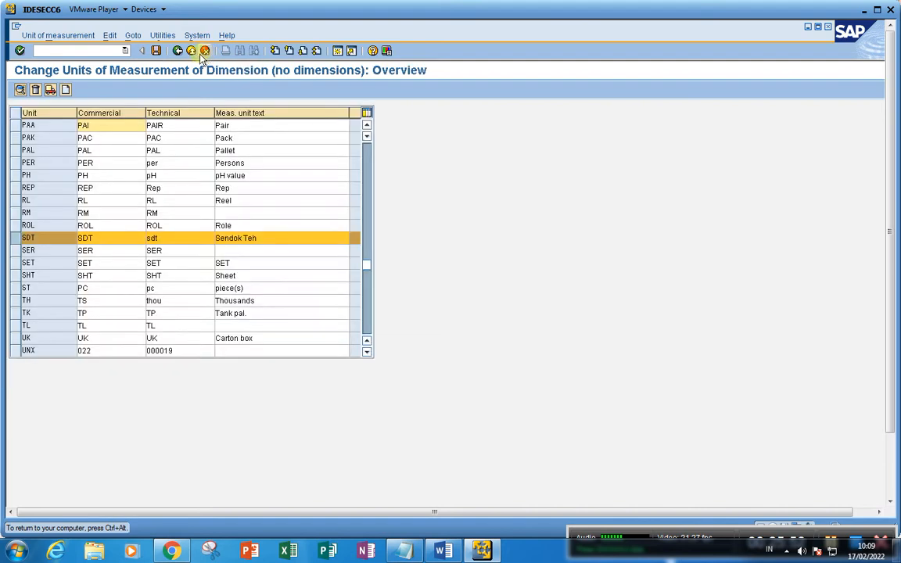
Open the details of unit SDT (Sendok Teh) and look up its ISO code GJ in the list of ISO codes
double_click(36, 237)
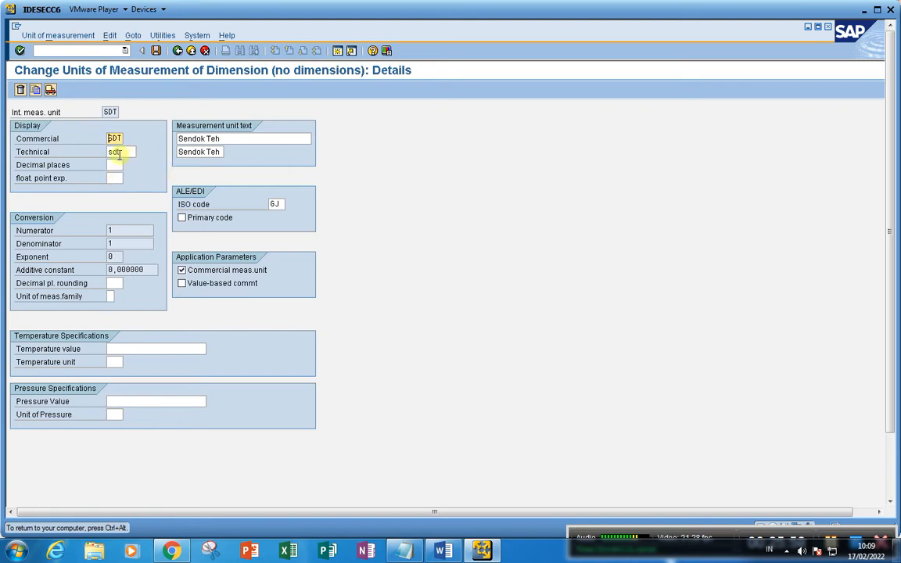
left_click(216, 140)
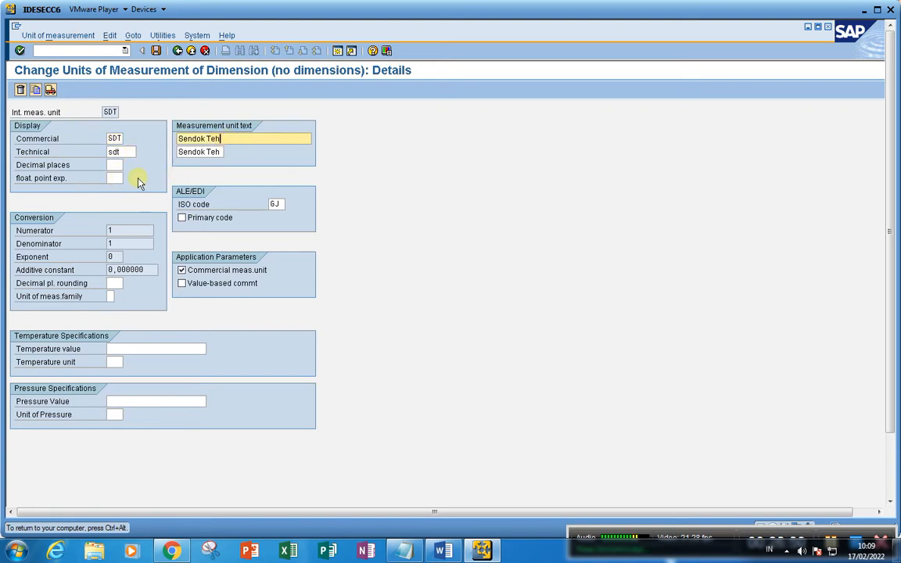
left_click(283, 205)
left_click(290, 204)
scroll(54, 221, "down", 10)
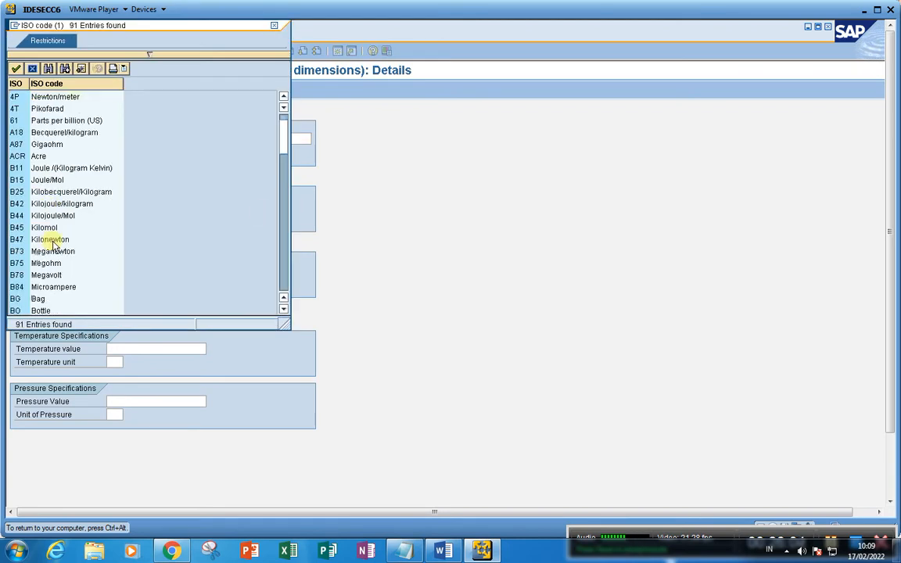
scroll(55, 249, "down", 6)
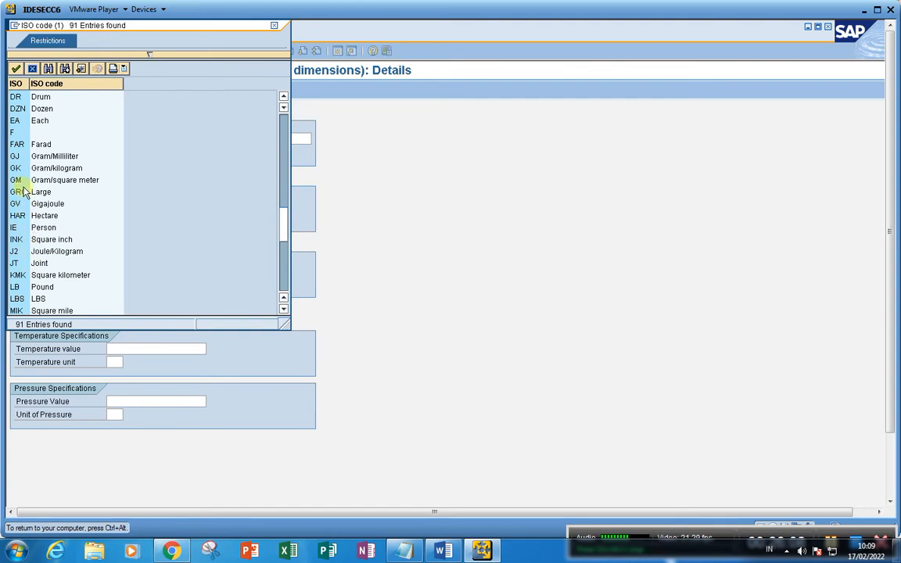
left_click(37, 159)
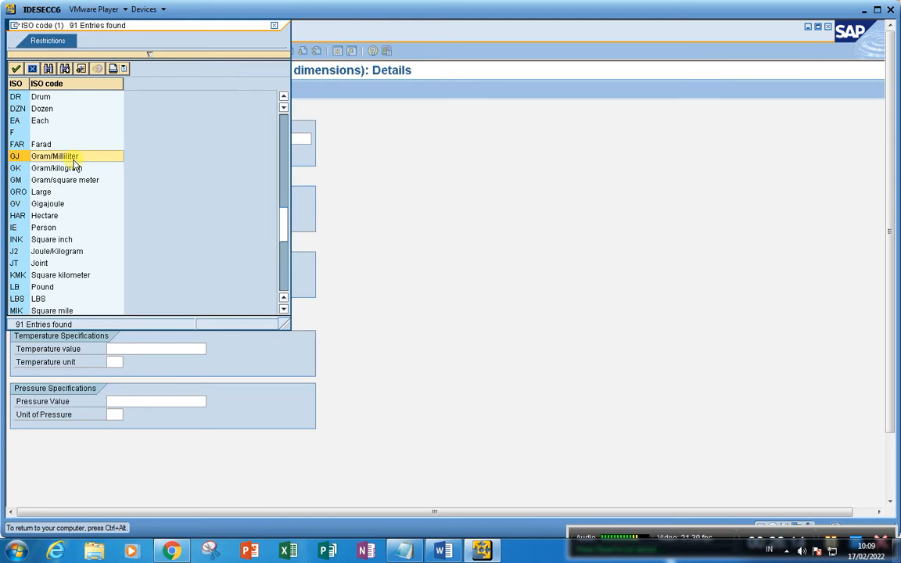
left_click(273, 26)
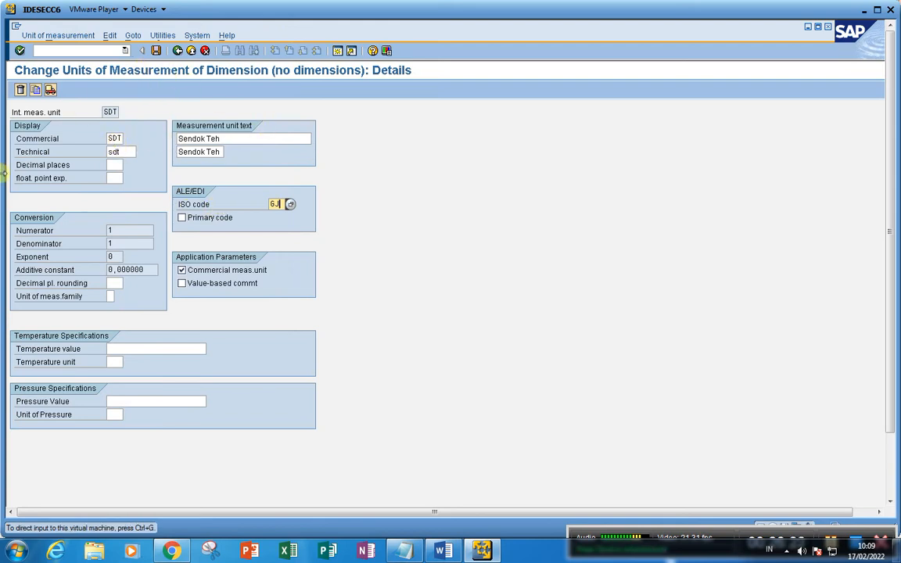
Leave the units of measurement maintenance with command /n and return to the SAP Easy Access screen
left_click(178, 50)
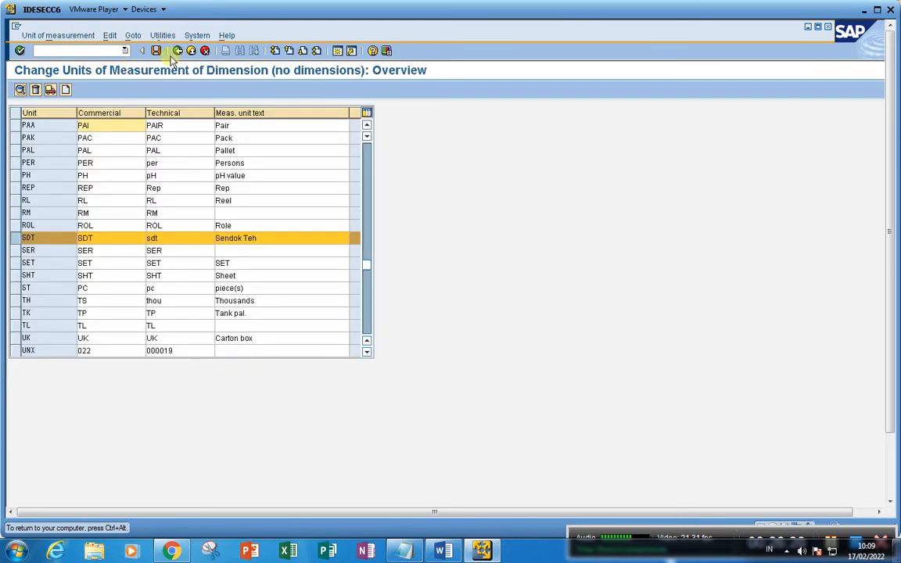
left_click(178, 50)
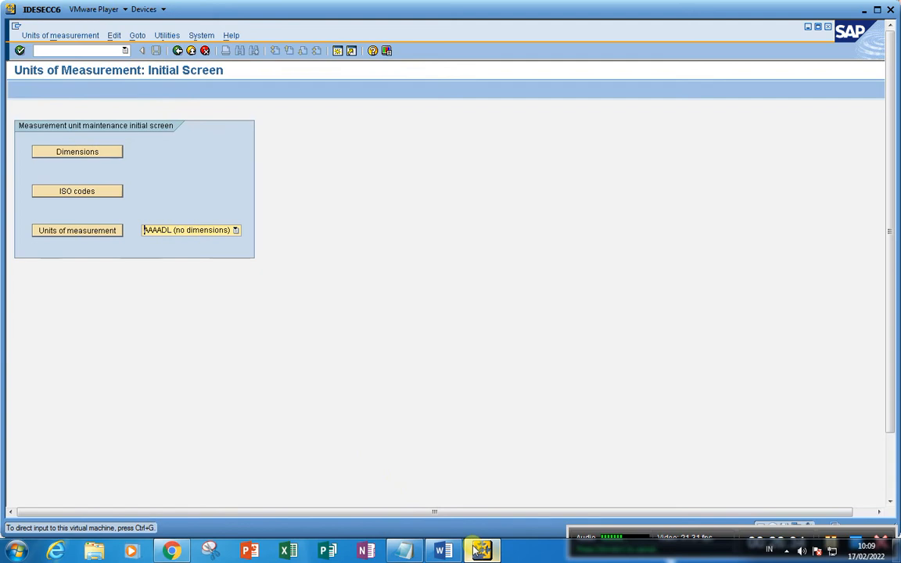
left_click(63, 52)
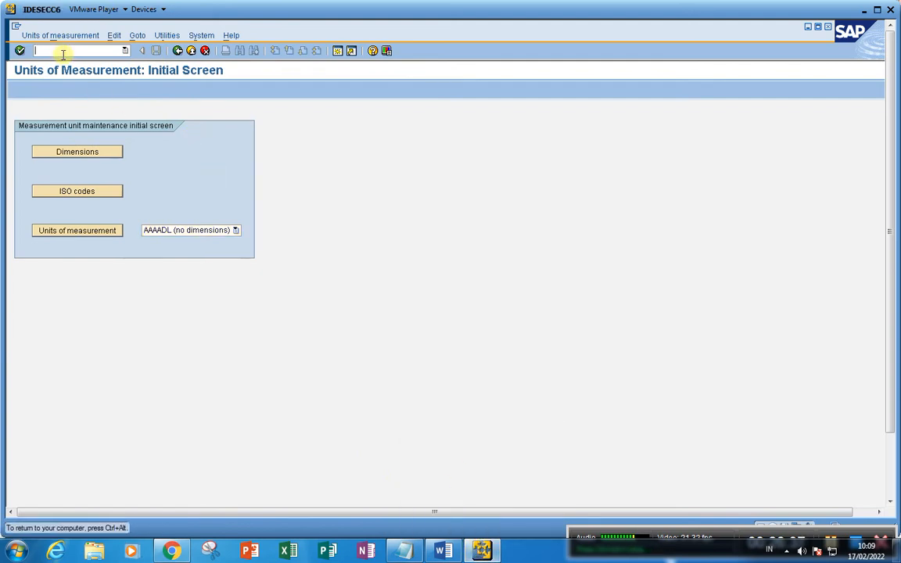
type("/n")
key("Return")
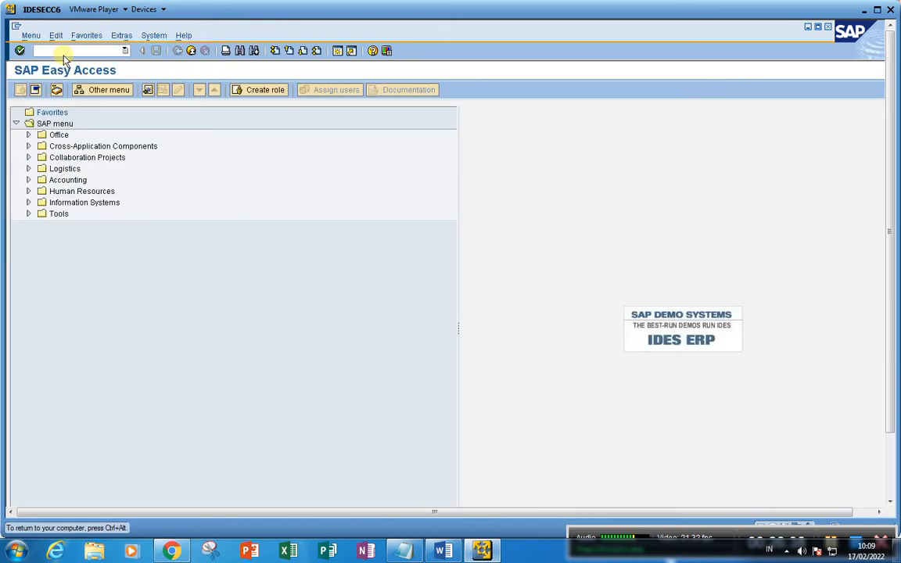
Switch to the ROTI TAWAR ingredient list in Notepad and place the text cursor after TEPUNG
left_click(404, 551)
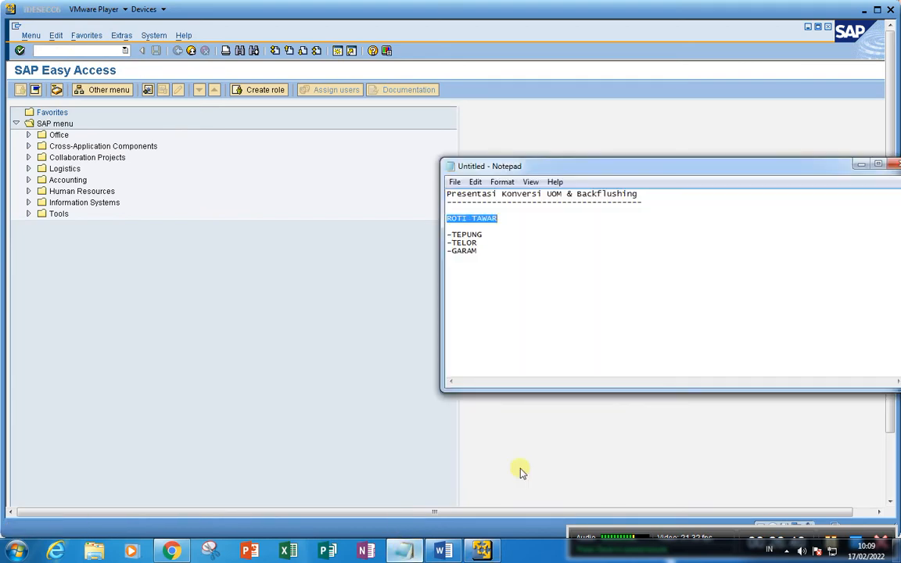
left_click(502, 226)
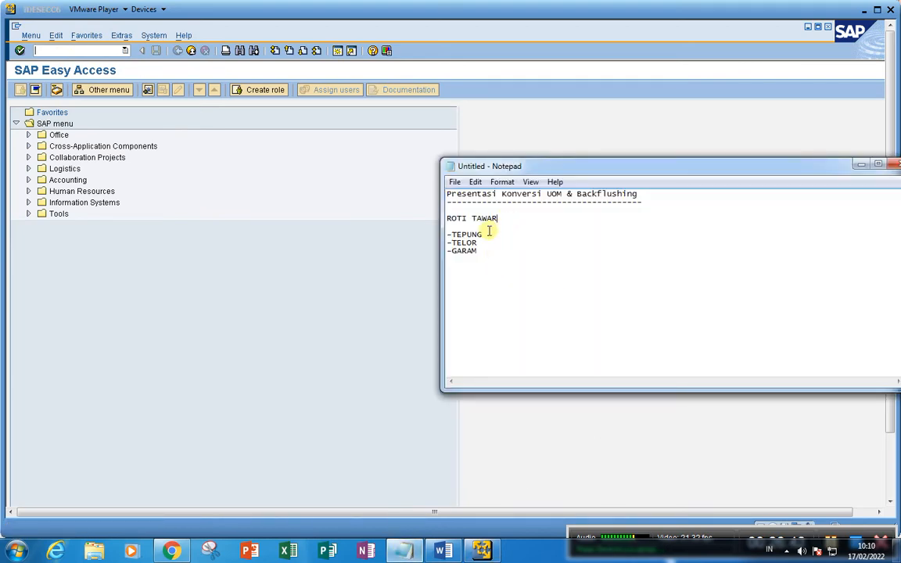
left_click(484, 245)
left_click(512, 230)
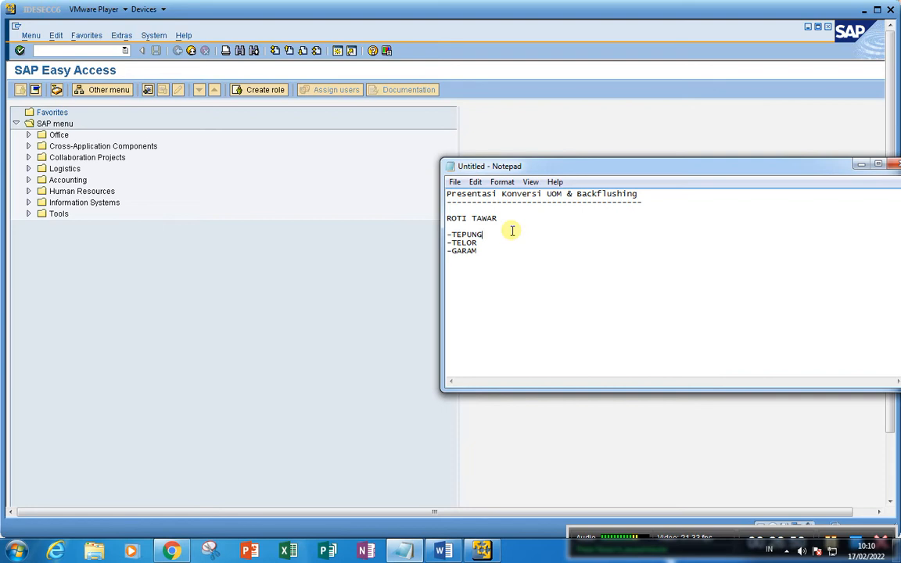
Switch back to SAP and start the Display Material transaction with code mm03
left_click(52, 51)
type("mm0")
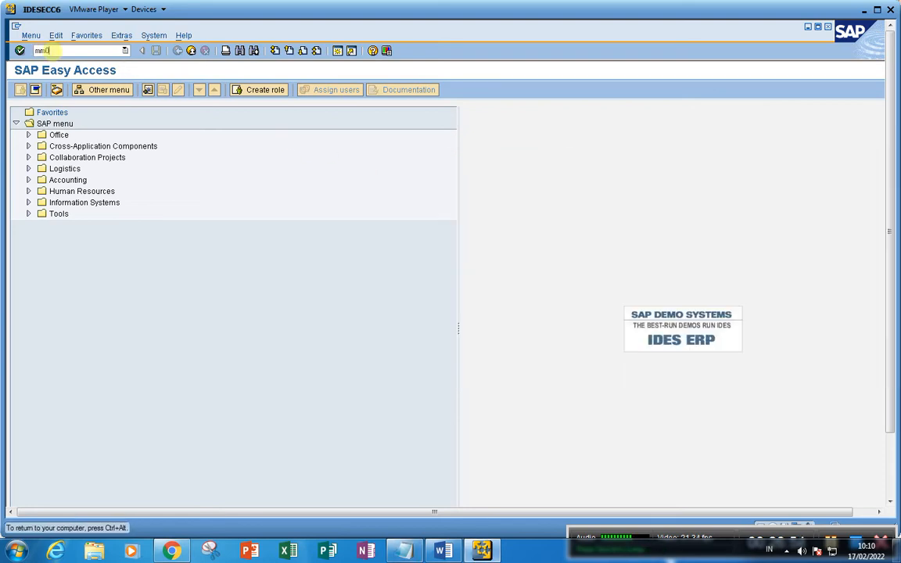
type("3")
key("Return")
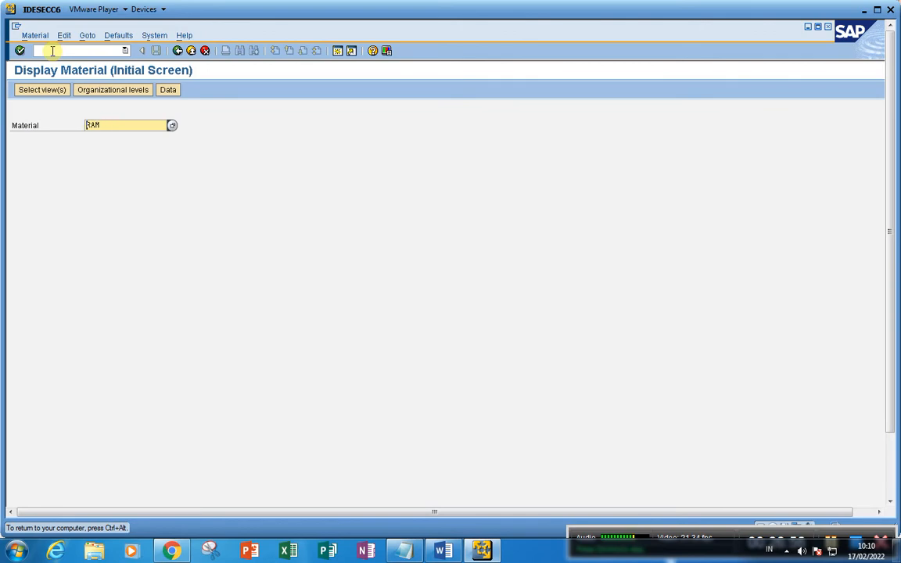
Display the Basic Data 1 view of material TEPUNG and check its base unit of measure
key("Delete")
key("Delete")
key("Delete")
type("TEPUNG")
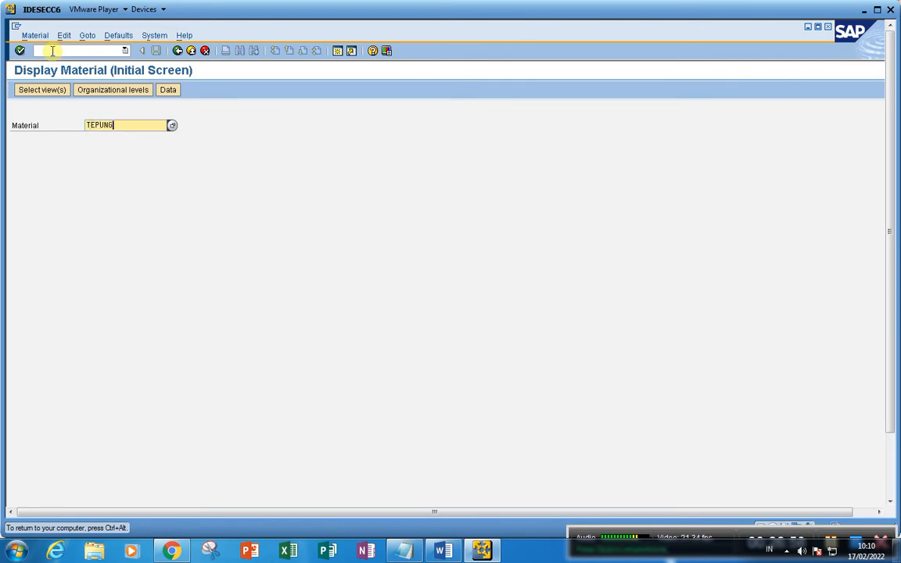
key("Return")
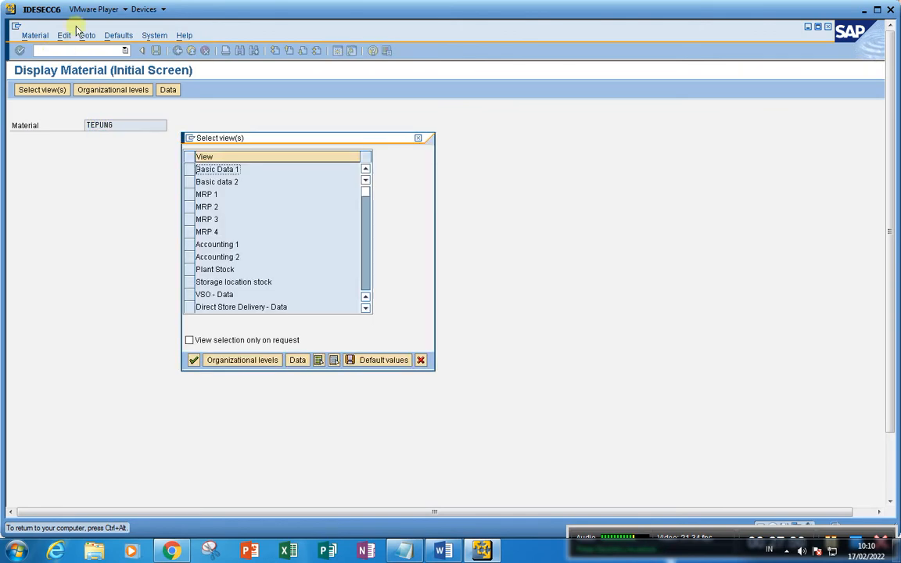
left_click(193, 360)
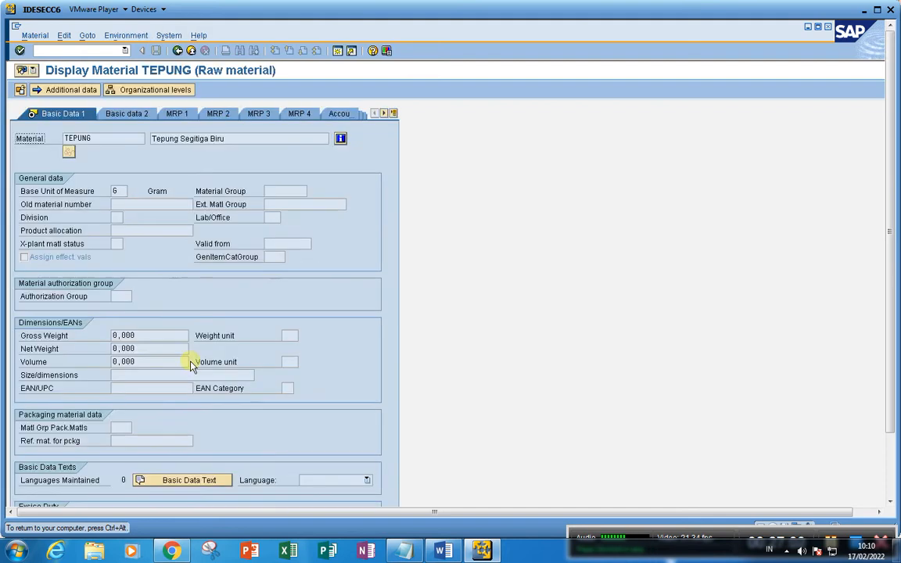
left_click(123, 191)
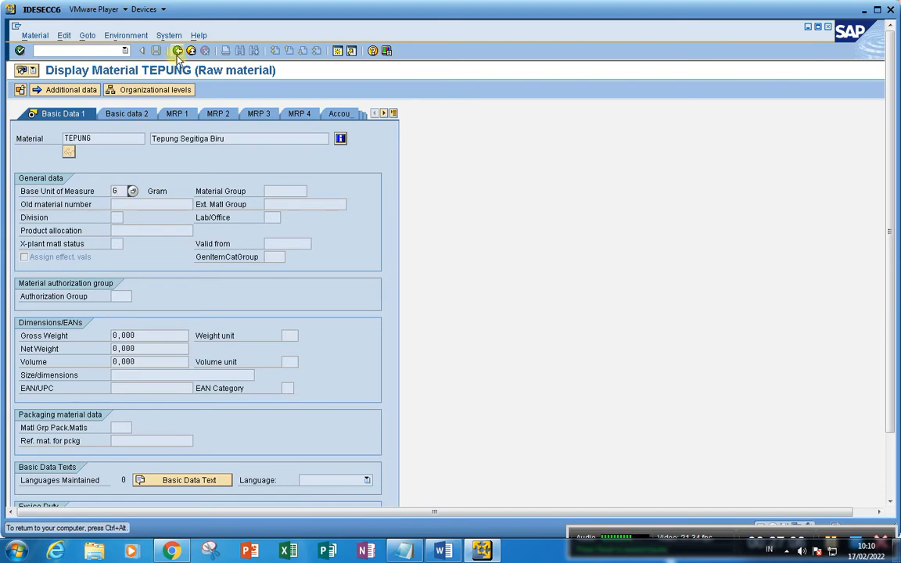
Note unit G beside TEPUNG in the Notepad list, and return to the Display Material initial screen in SAP
left_click(405, 552)
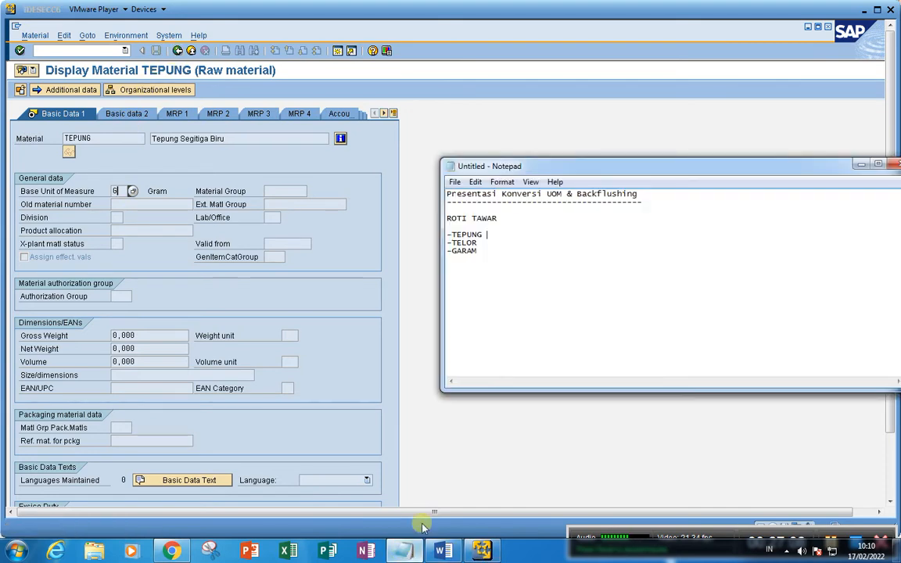
type("G")
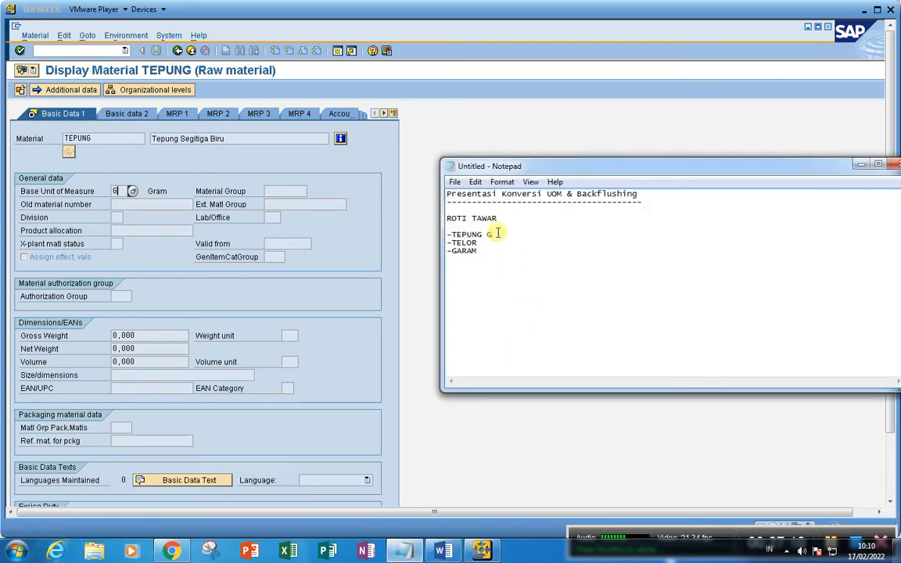
left_click(176, 50)
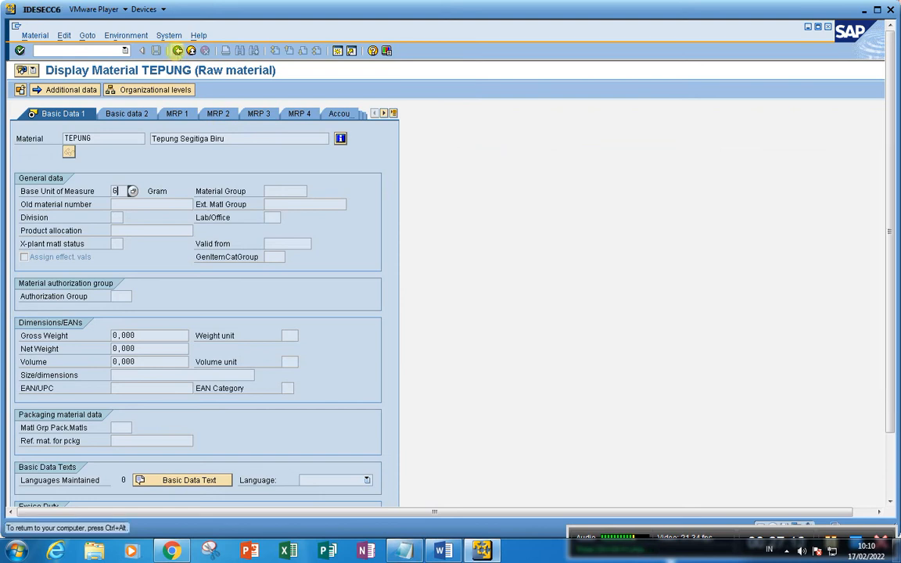
left_click(176, 50)
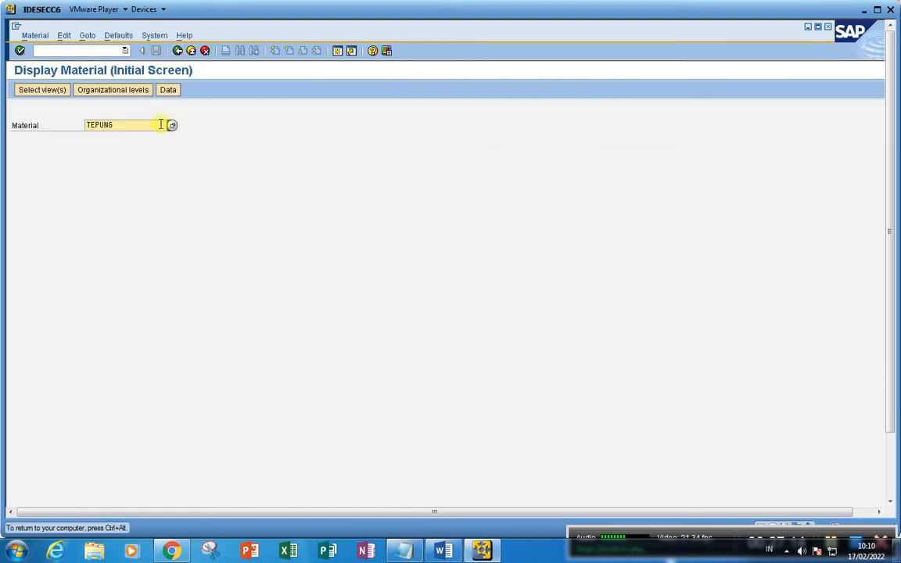
Display the Basic Data 1 view of material TELOR
left_click(117, 126)
key("BackSpace")
key("BackSpace")
key("BackSpace")
key("BackSpace")
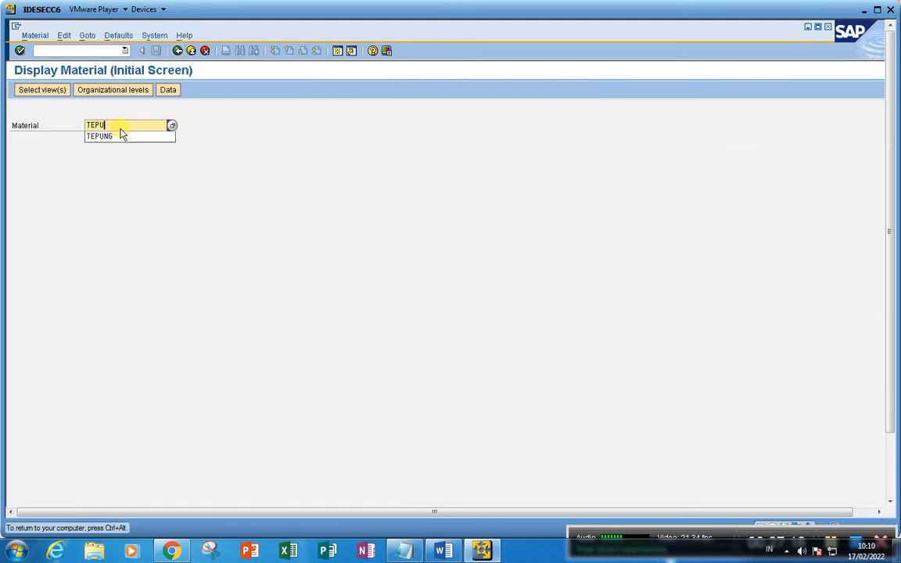
type("LOR")
key("Return")
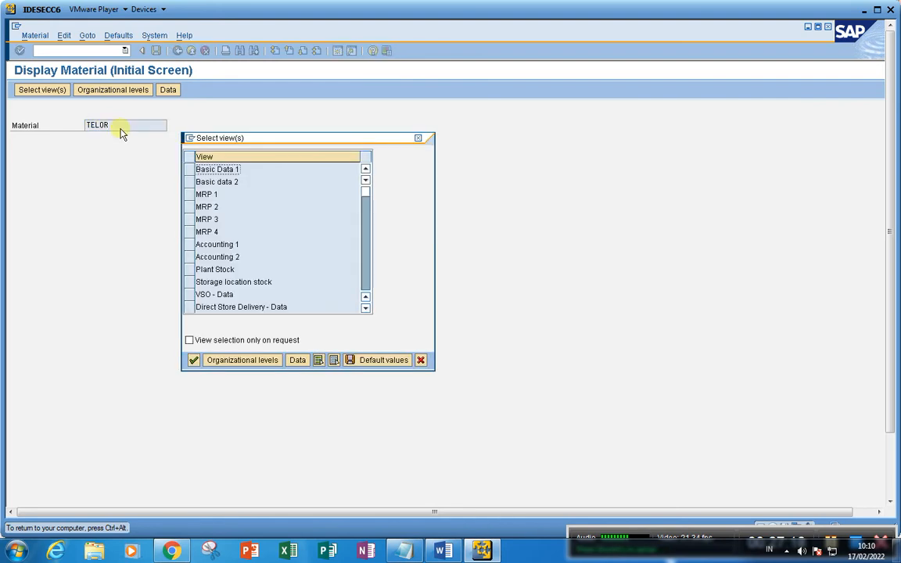
left_click(189, 172)
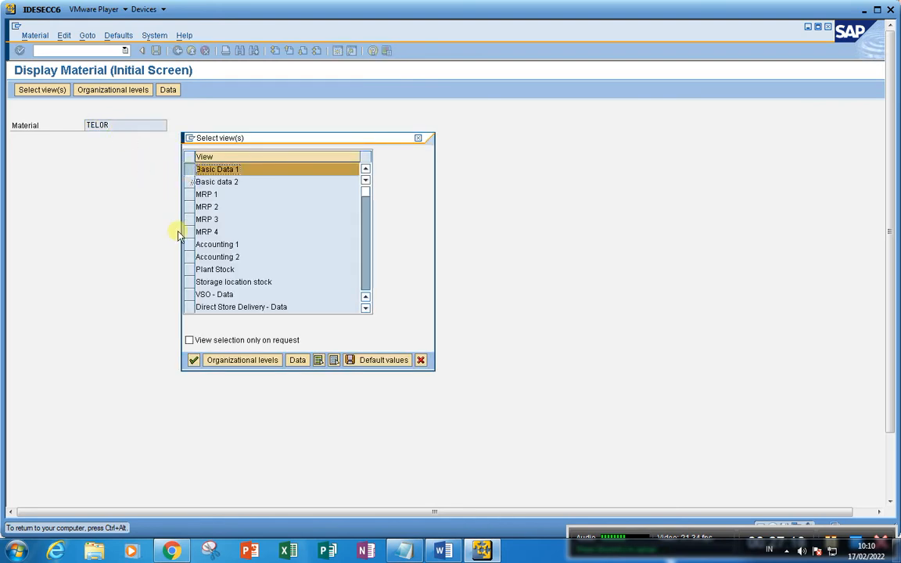
left_click(194, 361)
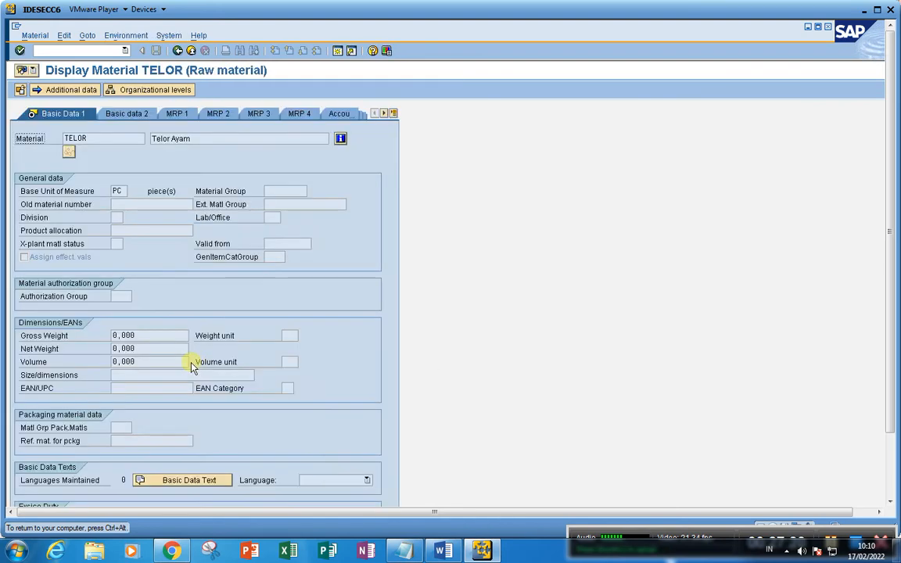
Note unit PC beside TELOR in Notepad, align the G beside TEPUNG with it, and leave the TELOR display in SAP
left_click(420, 551)
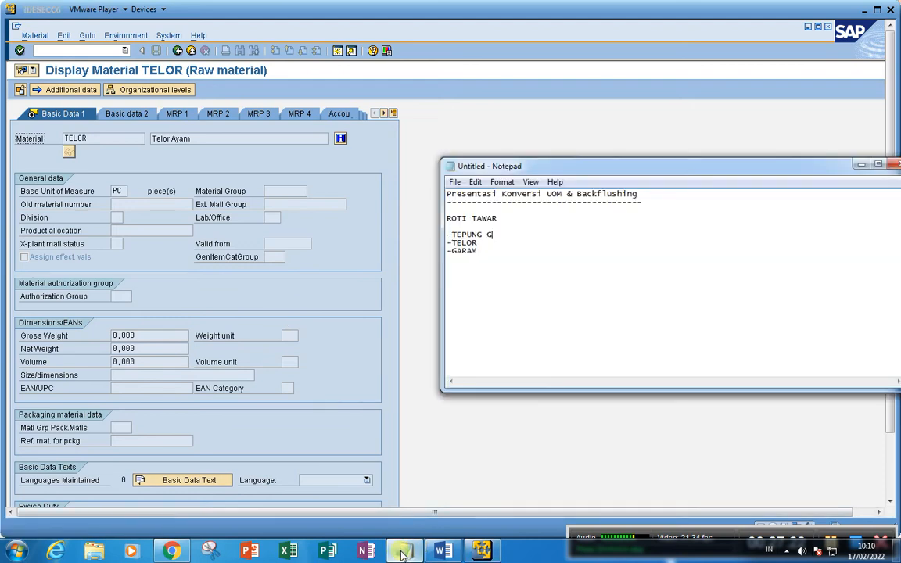
left_click(490, 243)
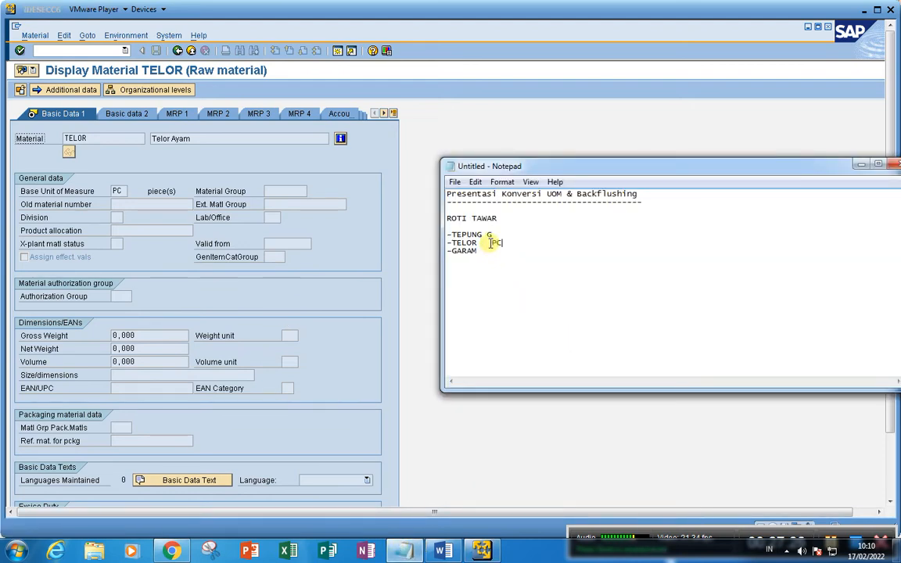
left_click(488, 235)
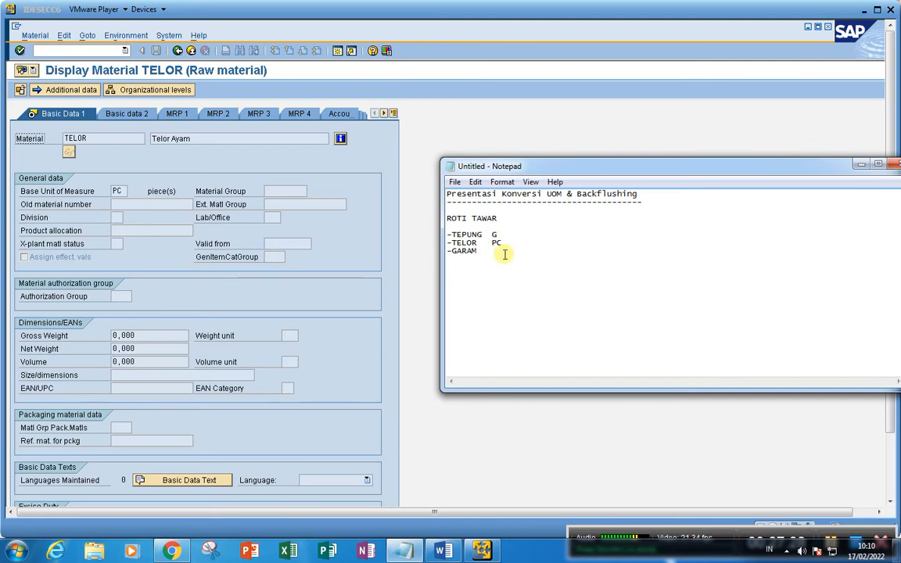
left_click(179, 52)
left_click(178, 50)
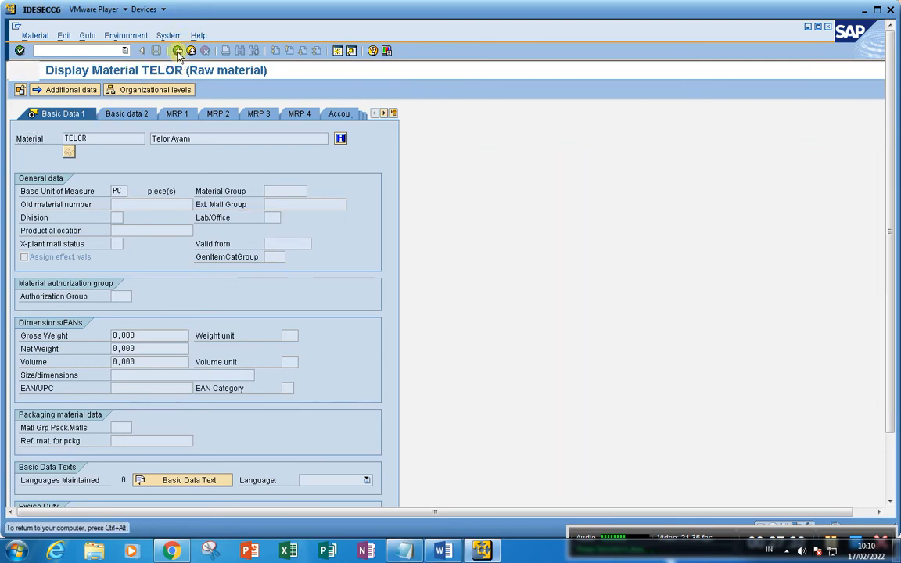
Display the Basic Data 1 view of material GARAM, and note unit SDT beside GARAM in the Notepad list
left_click(122, 125)
key("BackSpace")
key("BackSpace")
key("BackSpace")
key("BackSpace")
key("BackSpace")
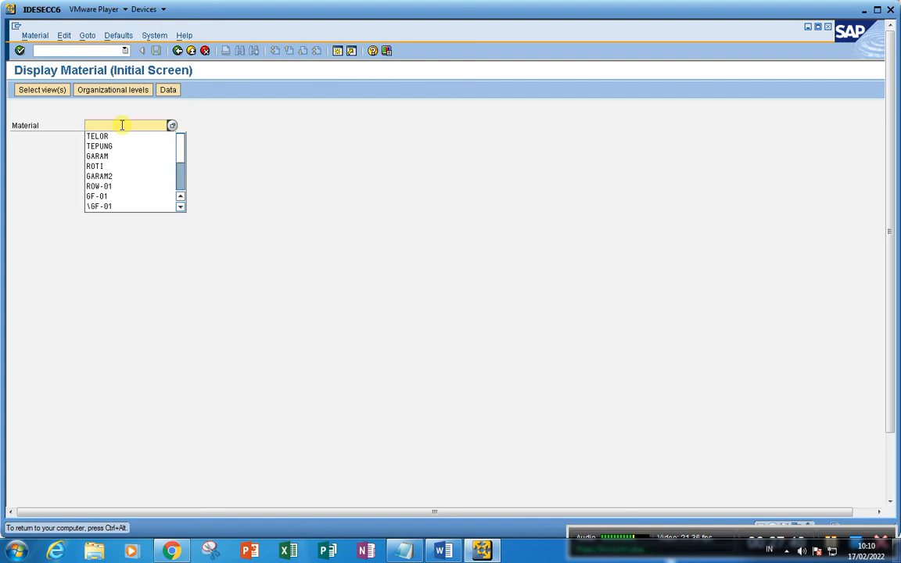
type("GARAM")
key("Return")
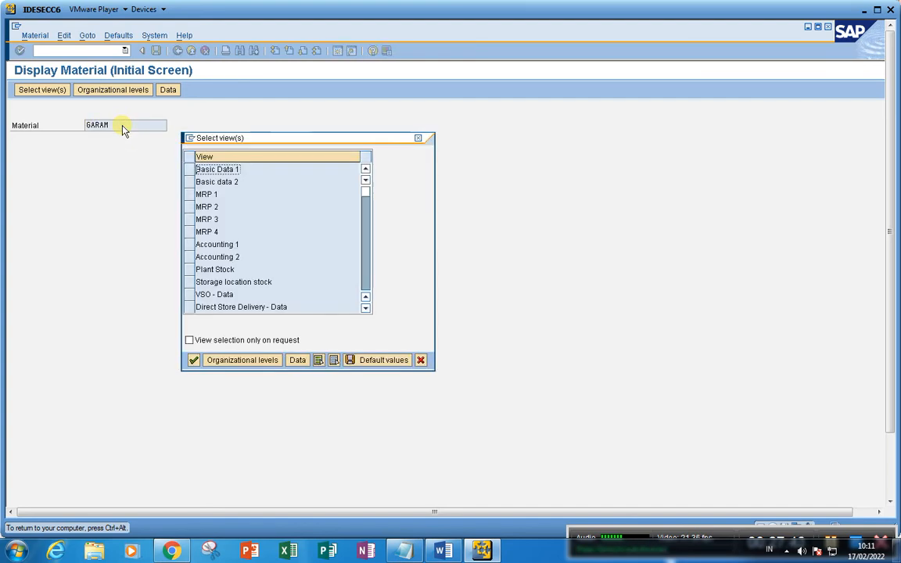
left_click(190, 169)
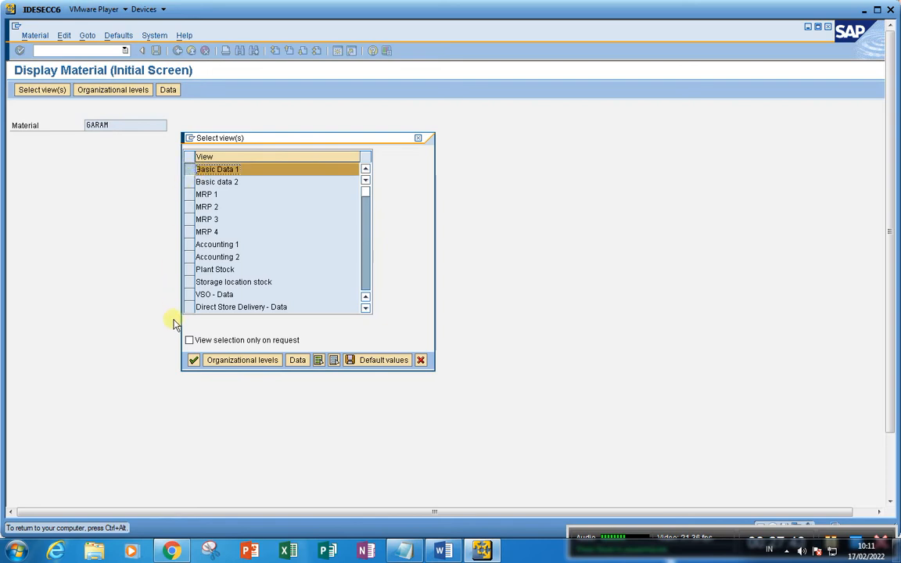
left_click(193, 361)
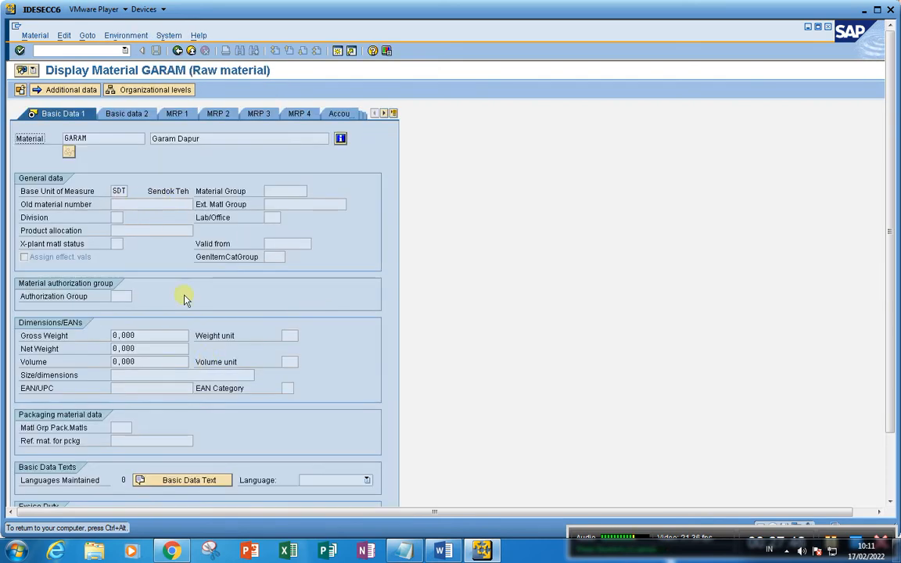
left_click(404, 551)
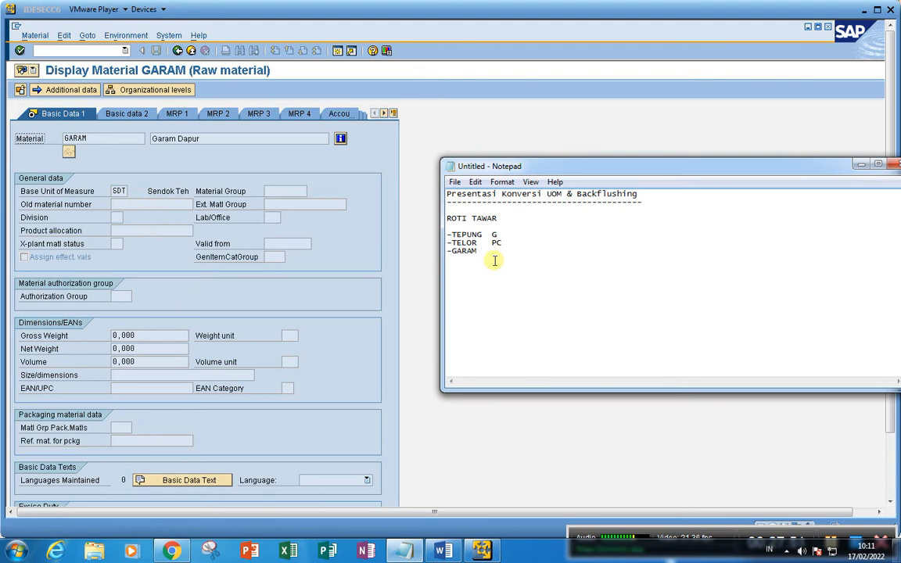
type("SDT")
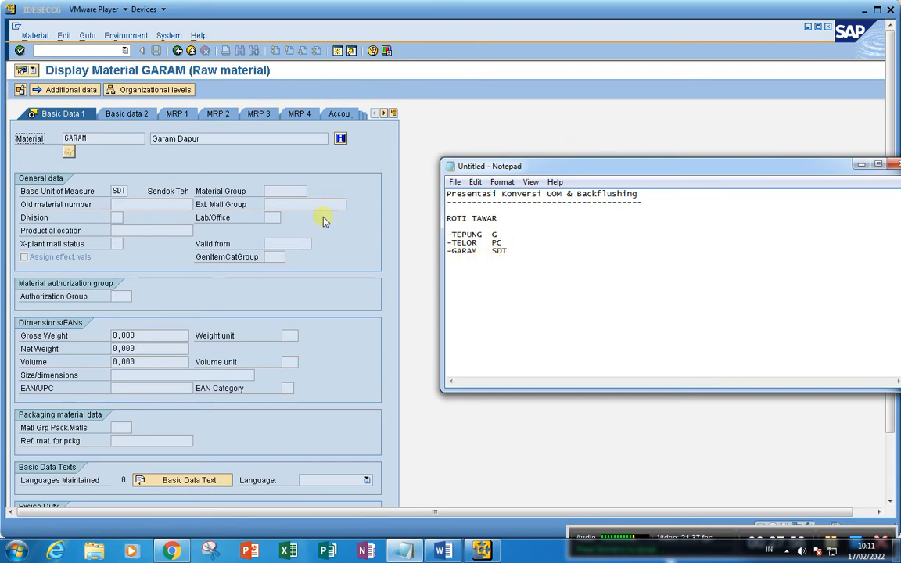
Return to SAP and examine the unit of measure conversions in GARAM's additional data
left_click(78, 91)
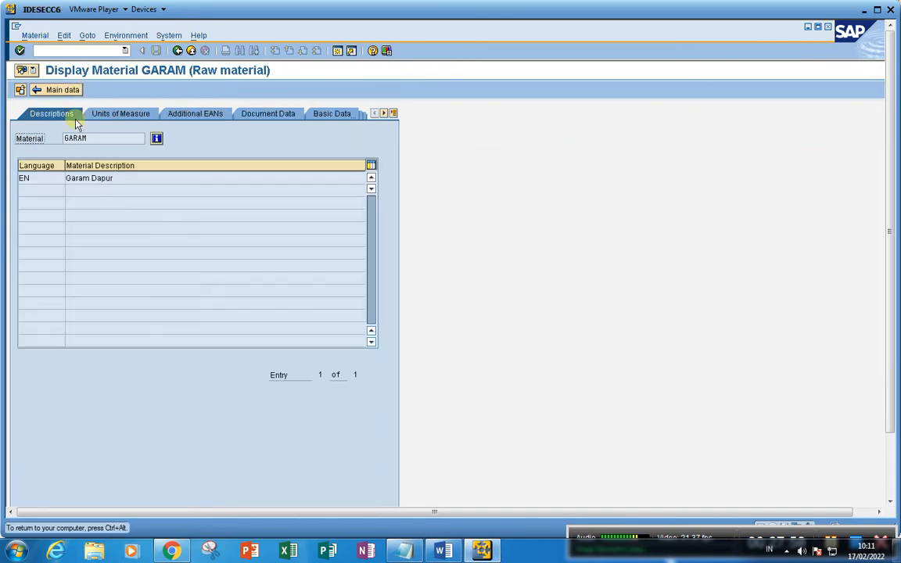
left_click(118, 114)
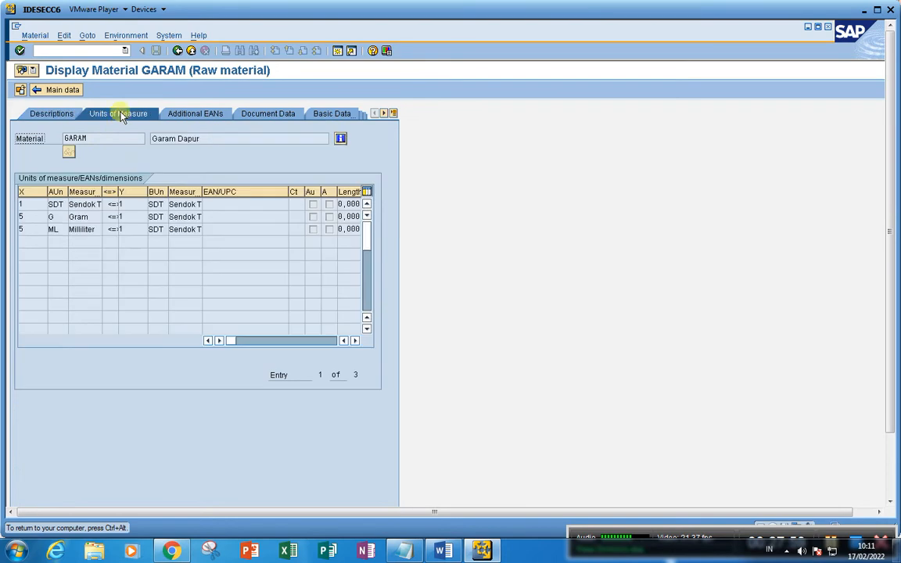
left_click(51, 217)
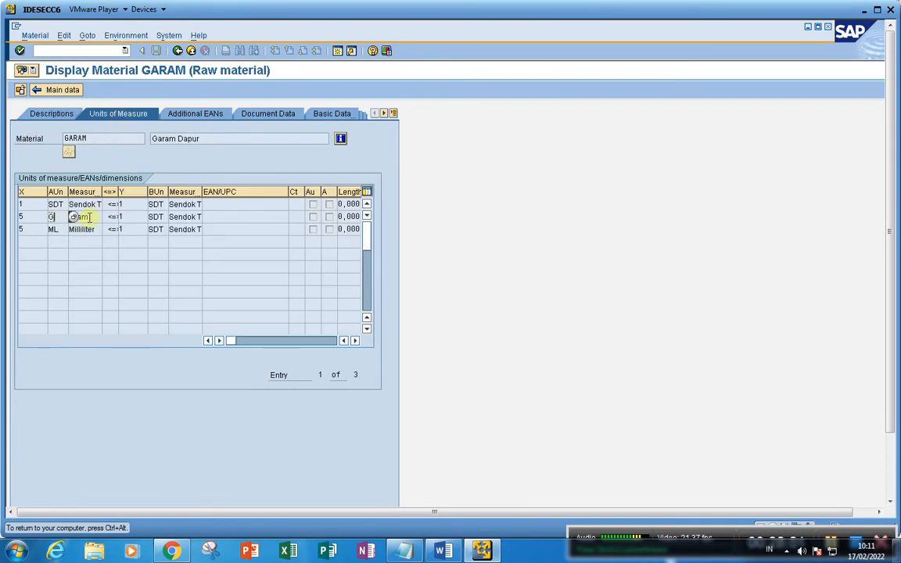
left_click(22, 204)
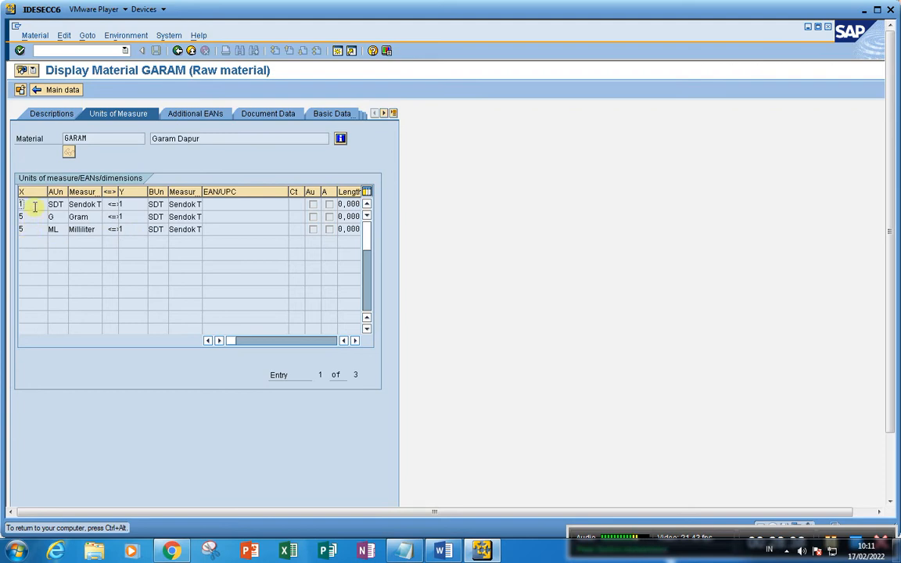
Leave GARAM, restart the material display transaction and display the Basic Data 1 view of material GARAM2
left_click(178, 51)
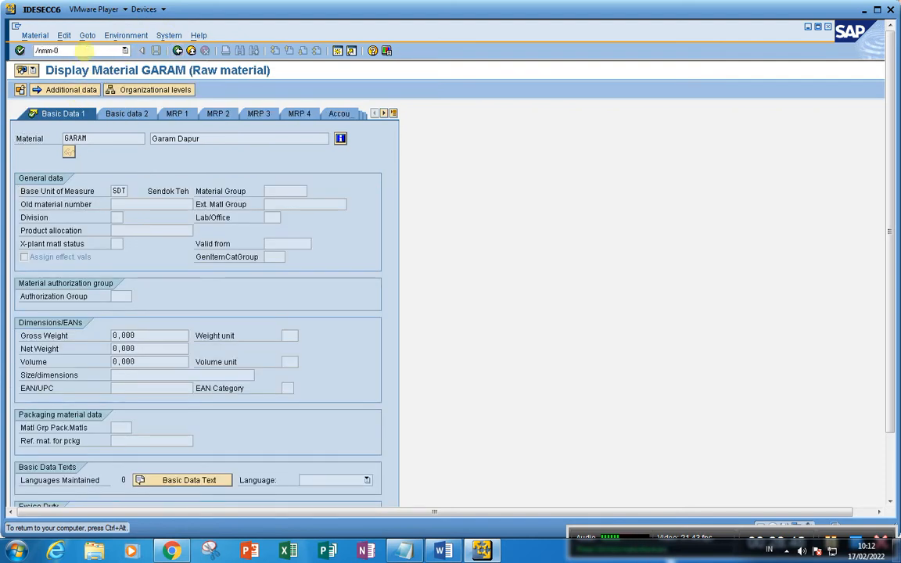
key("BackSpace")
key("BackSpace")
key("BackSpace")
key("BackSpace")
type("/nmm")
key("Return")
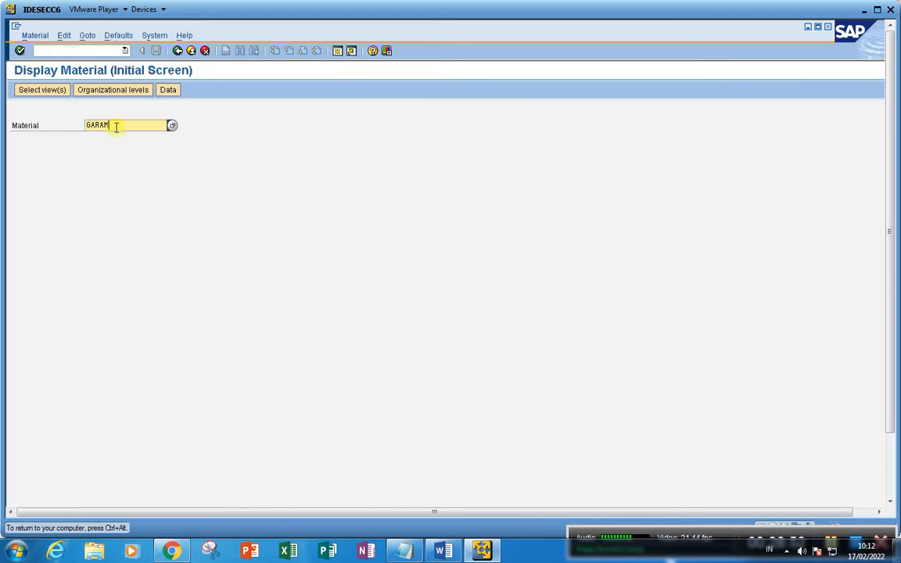
type("2")
key("Return")
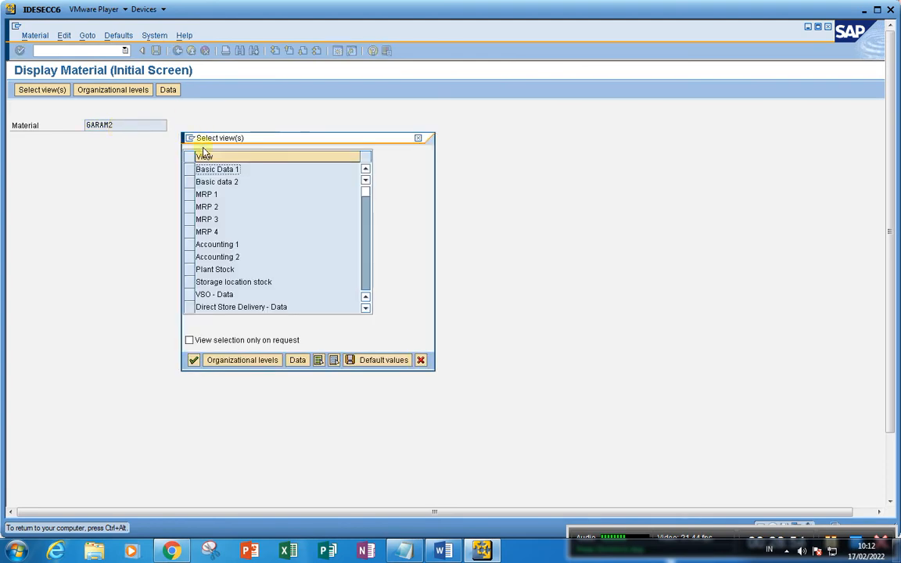
left_click(191, 169)
left_click(193, 360)
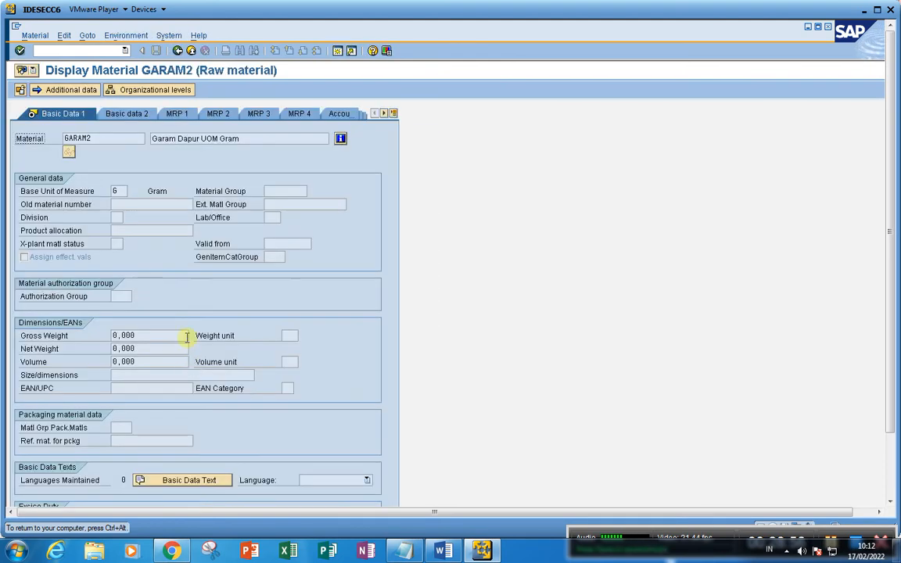
Examine the conversions for G, ML and SDT in the units of measure of GARAM2's additional data
left_click(63, 89)
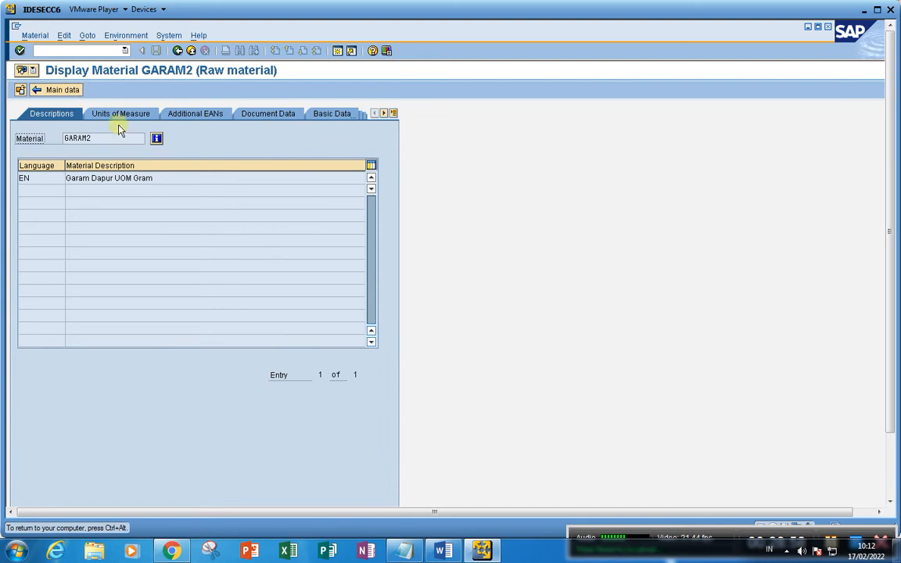
left_click(117, 114)
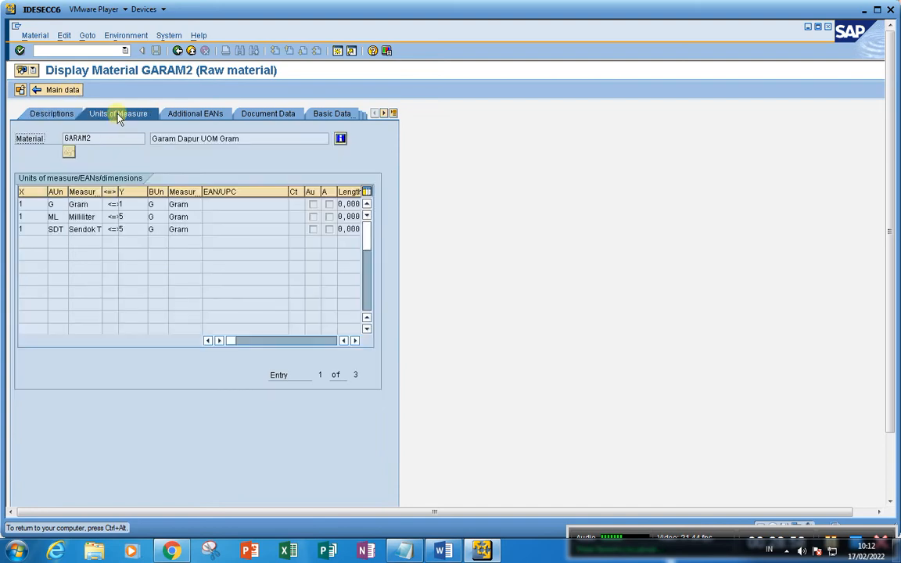
left_click(37, 202)
left_click(135, 204)
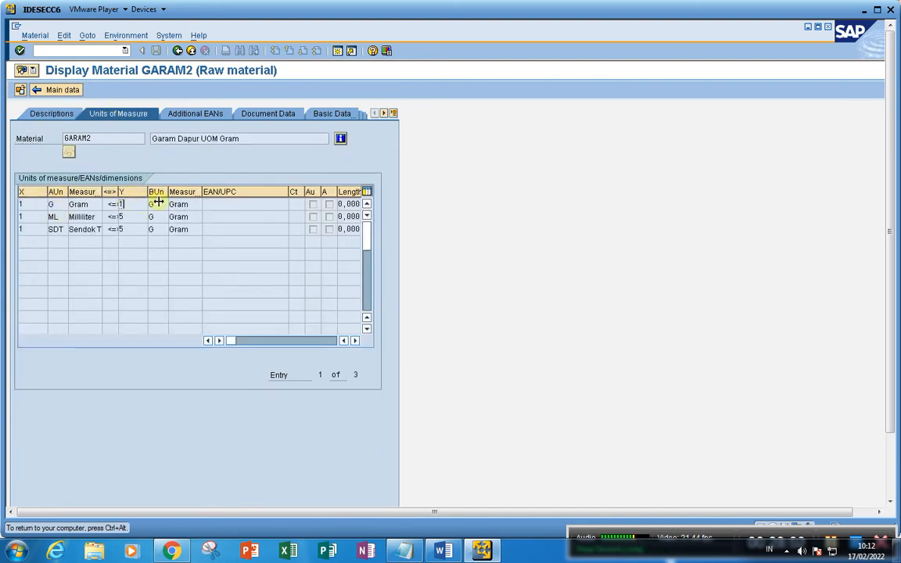
left_click(159, 205)
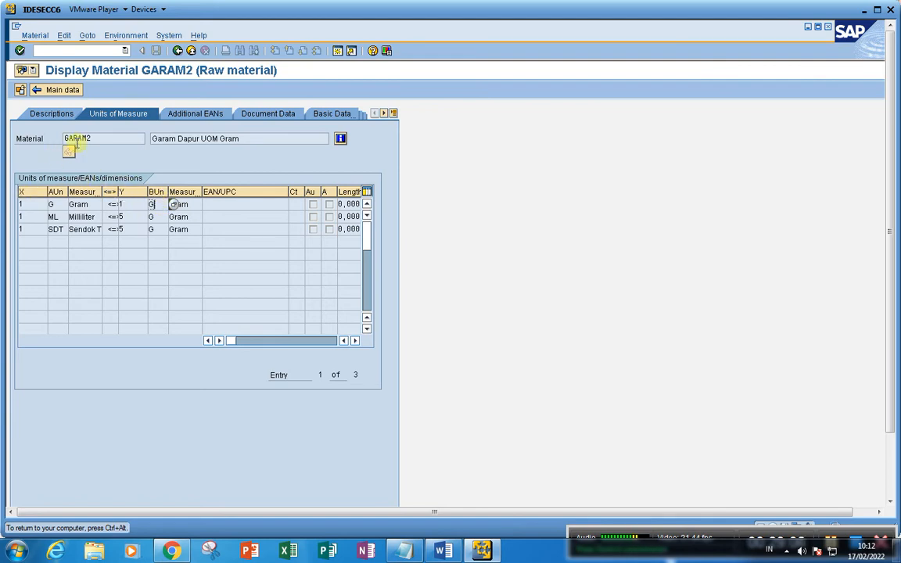
left_click(34, 205)
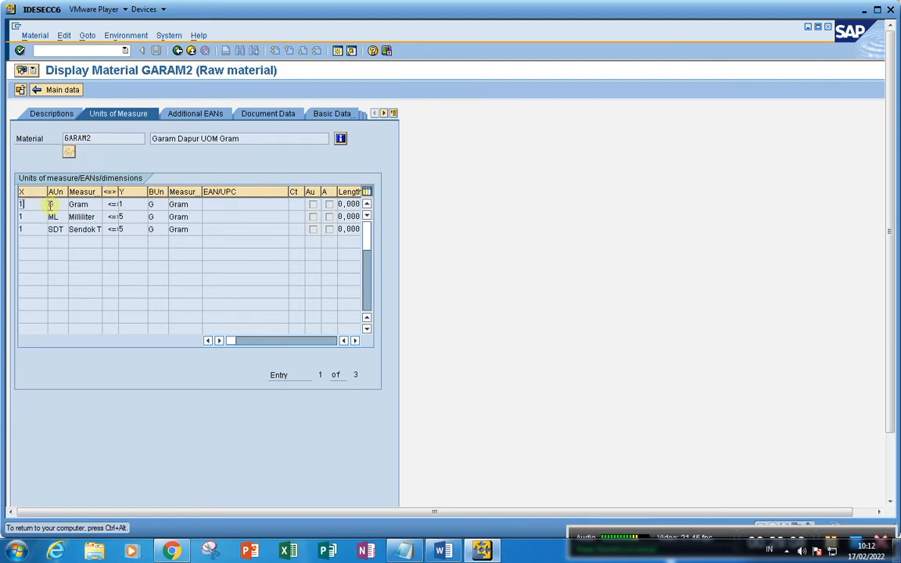
left_click(122, 204)
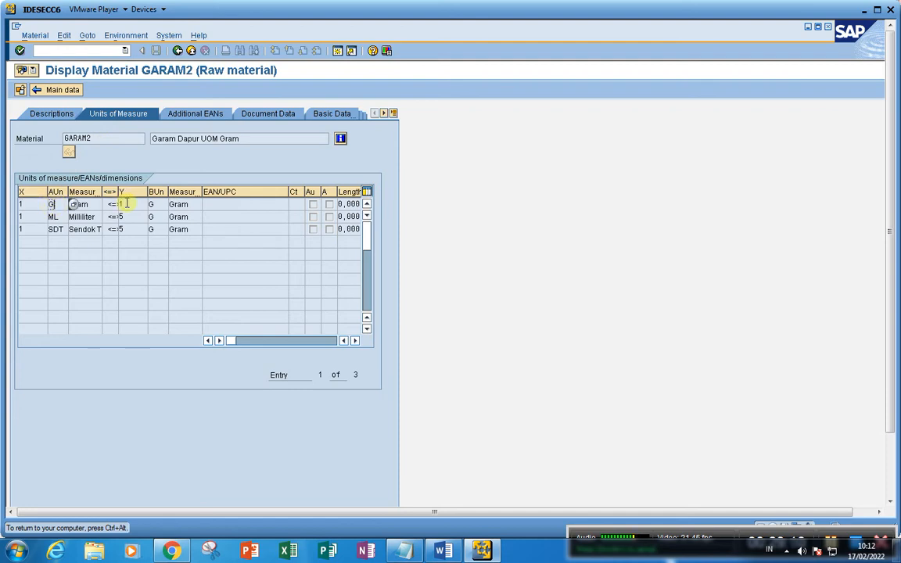
left_click(53, 217)
left_click(127, 217)
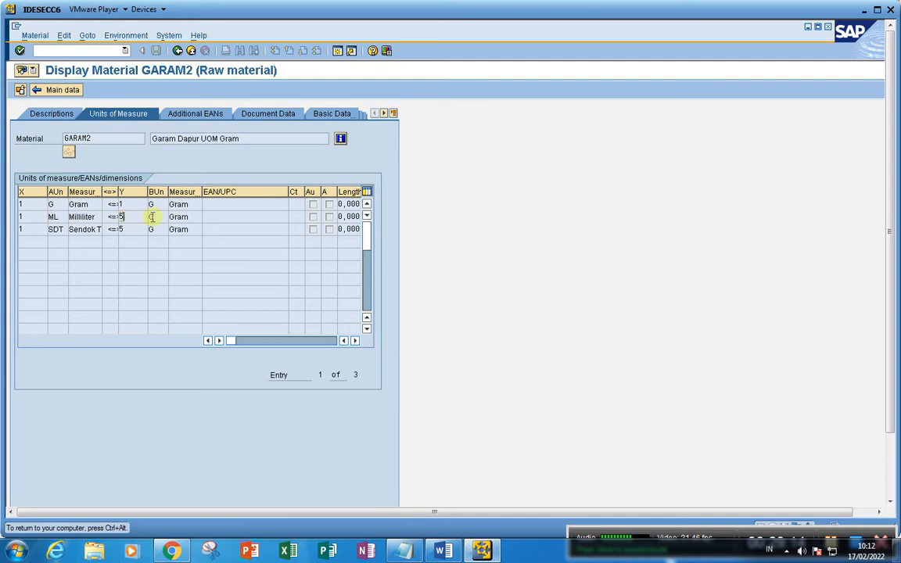
left_click(44, 229)
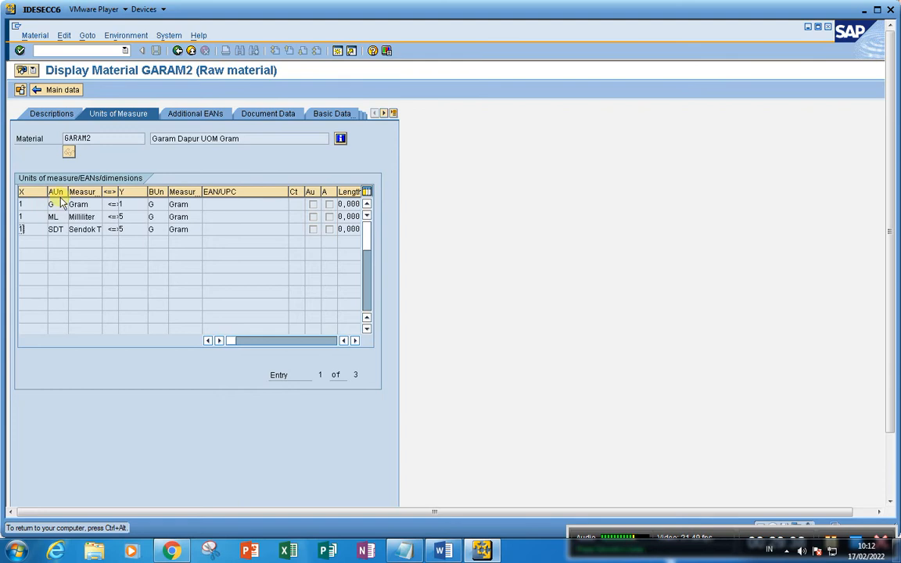
Leave the GARAM2 display for SAP Easy Access and start the material BOM display with transaction cs03
left_click(59, 52)
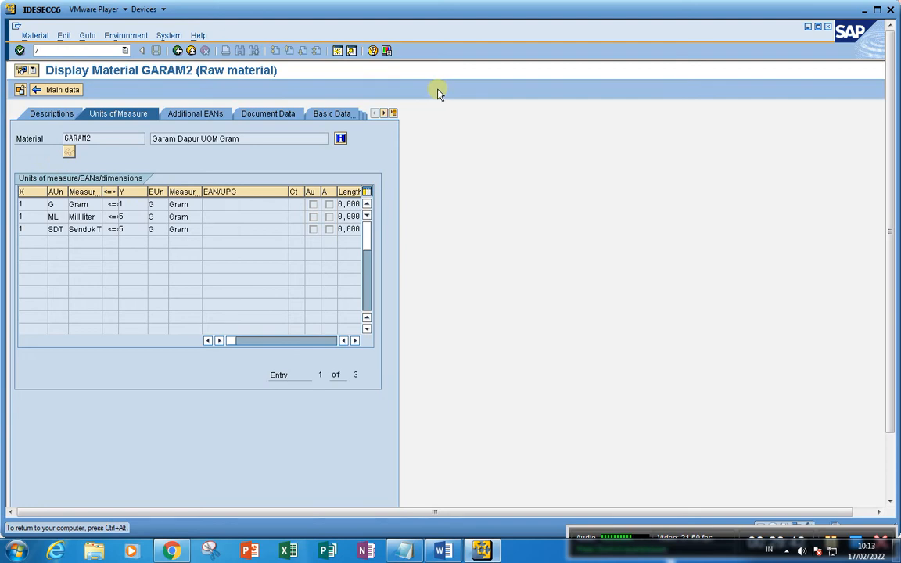
type("/n")
key("Return")
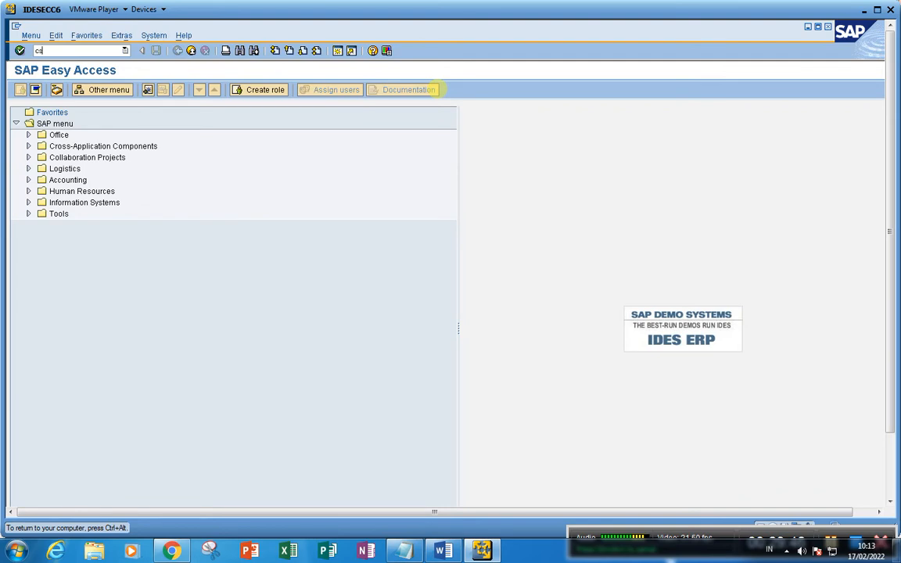
type("cs03")
key("Return")
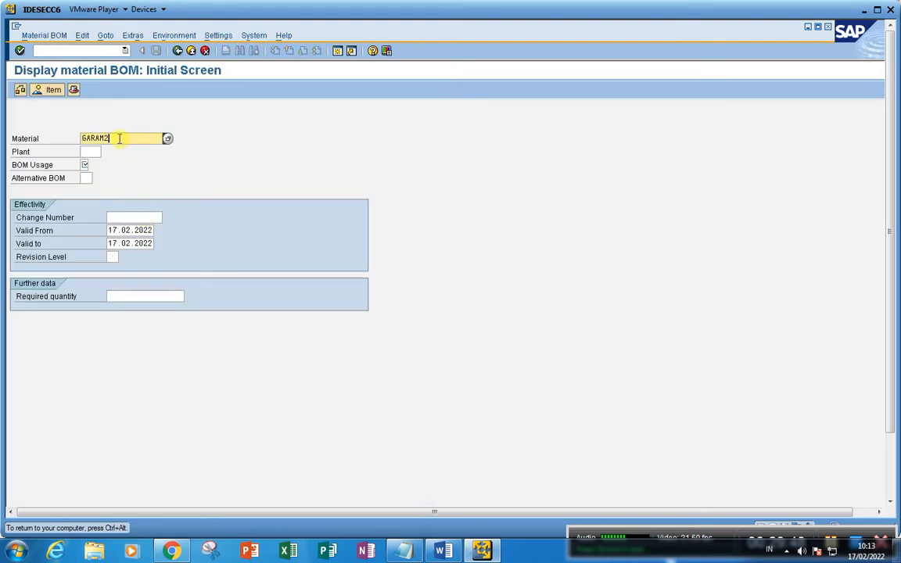
Display the material BOM of ROTI for plant 1000 with BOM usage 1
left_click_drag(119, 138, 44, 137)
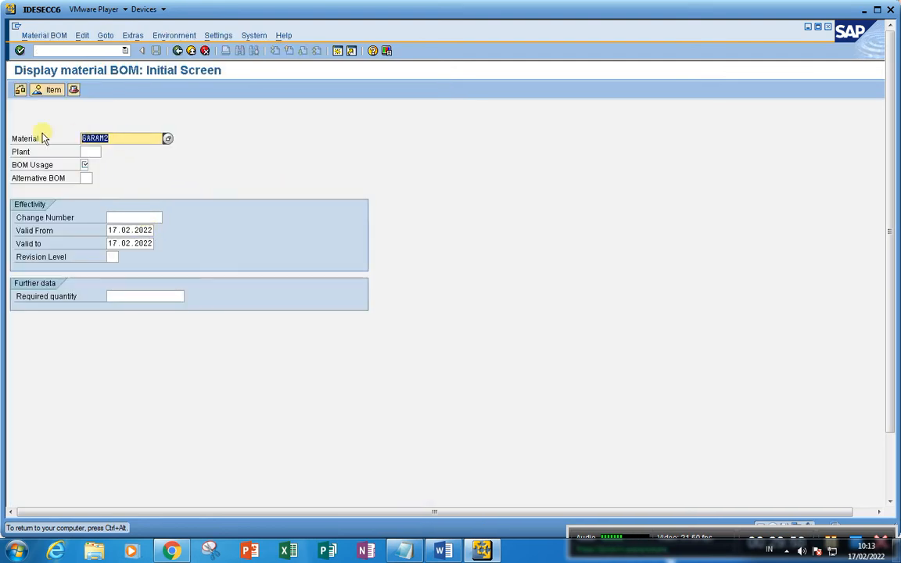
type("RO")
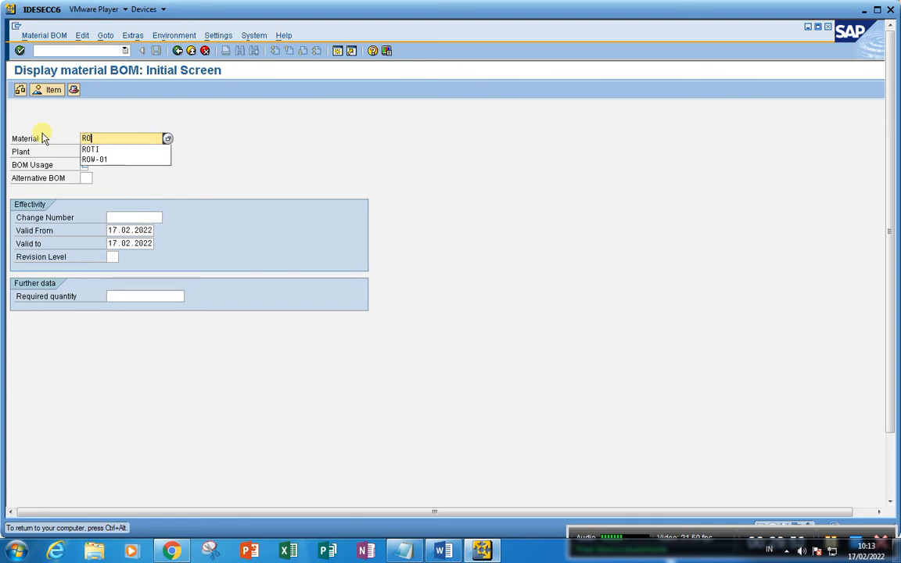
type("TI")
key("Tab")
key("Tab")
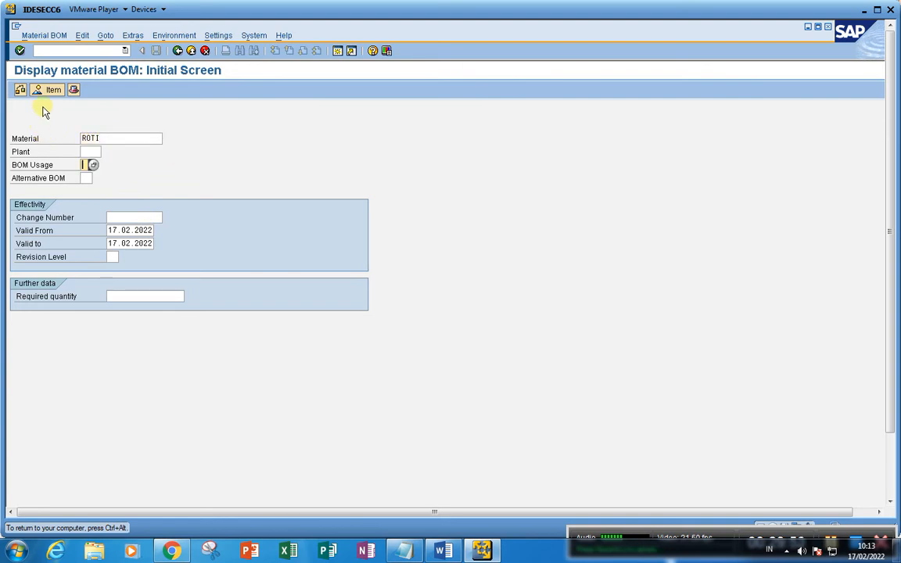
left_click(86, 152)
left_click(86, 152)
left_click(86, 153)
left_click(86, 166)
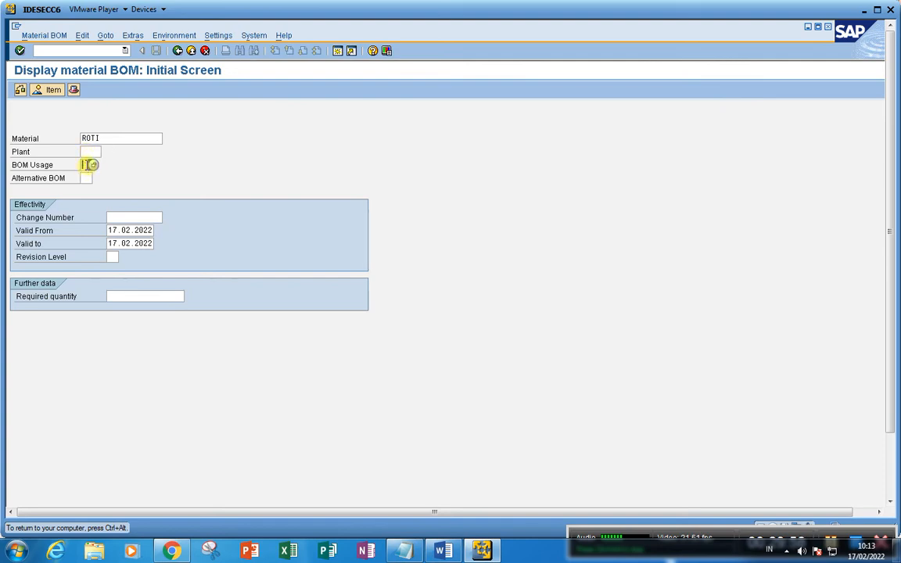
left_click(88, 151)
left_click(93, 153)
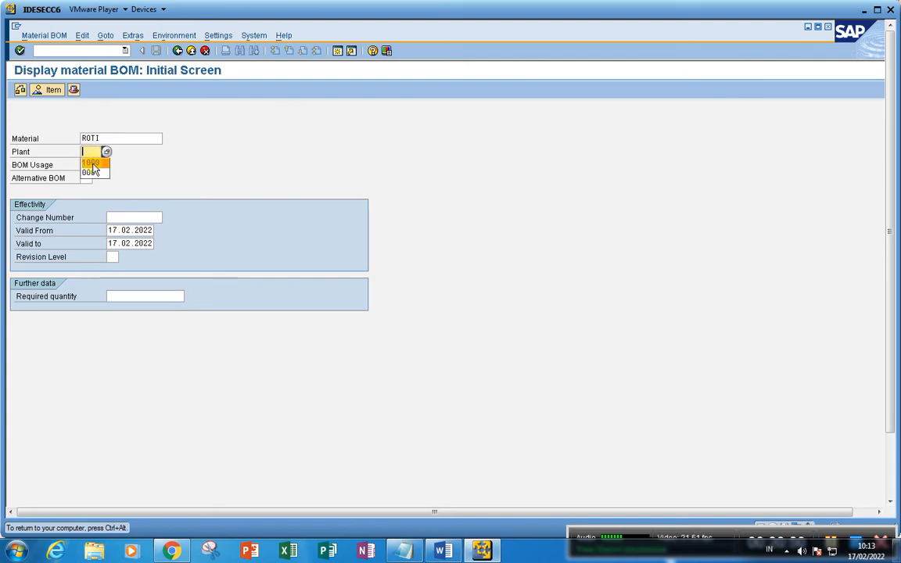
left_click(90, 163)
left_click(86, 165)
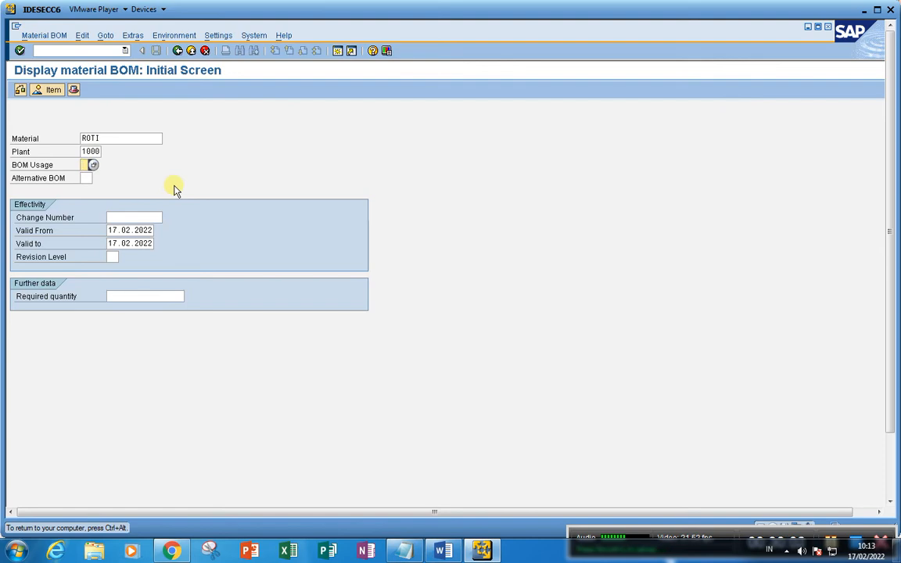
type("1")
key("Return")
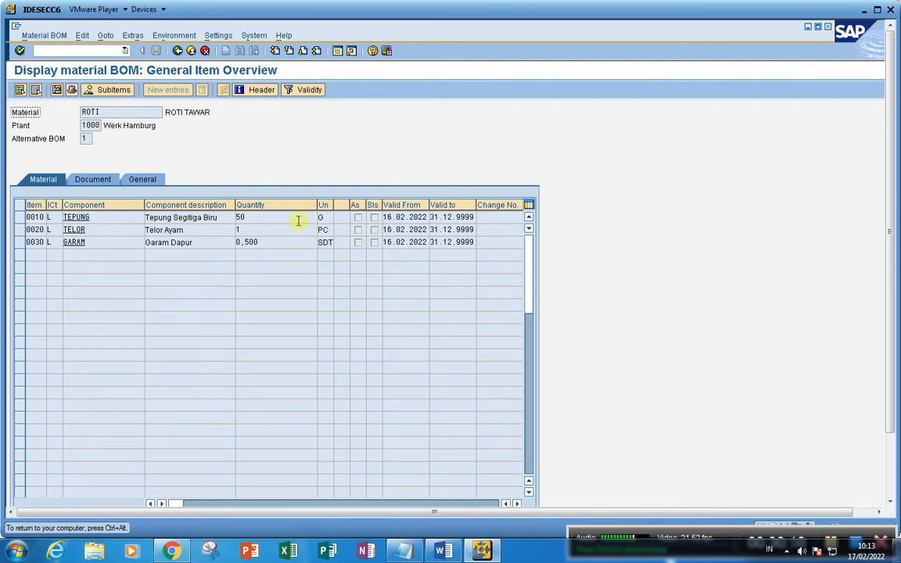
Examine the quantities and units of components TEPUNG, TELOR and GARAM in the ROTI BOM
left_click(118, 217)
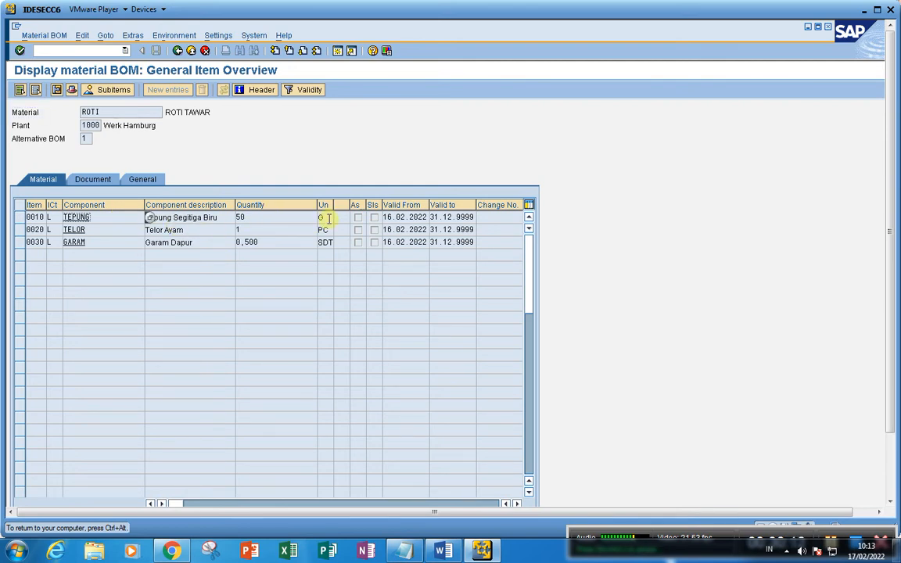
left_click(116, 229)
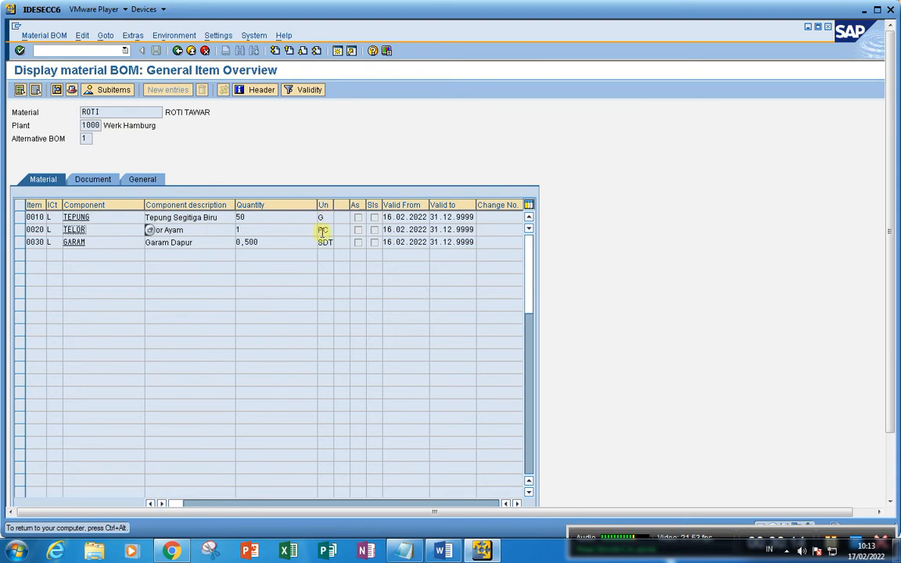
left_click(111, 242)
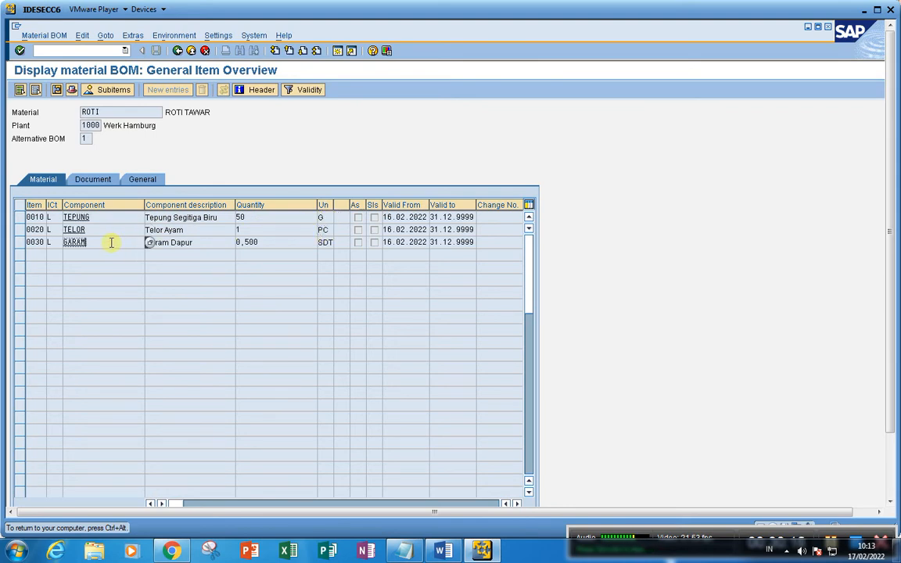
Review how the units and quantities of TEPUNG, TELOR and GARAM are specified per component in the ROTI BOM
left_click(326, 244)
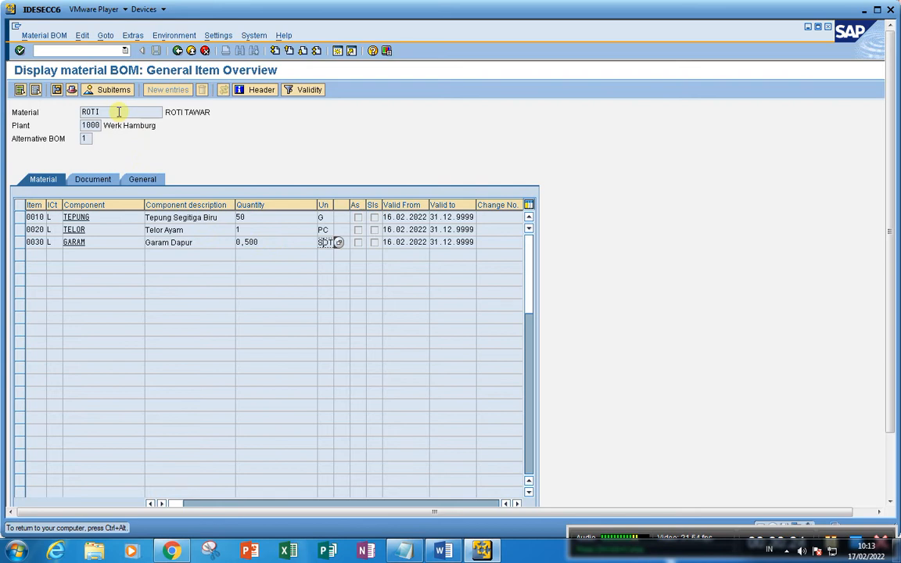
left_click(260, 218)
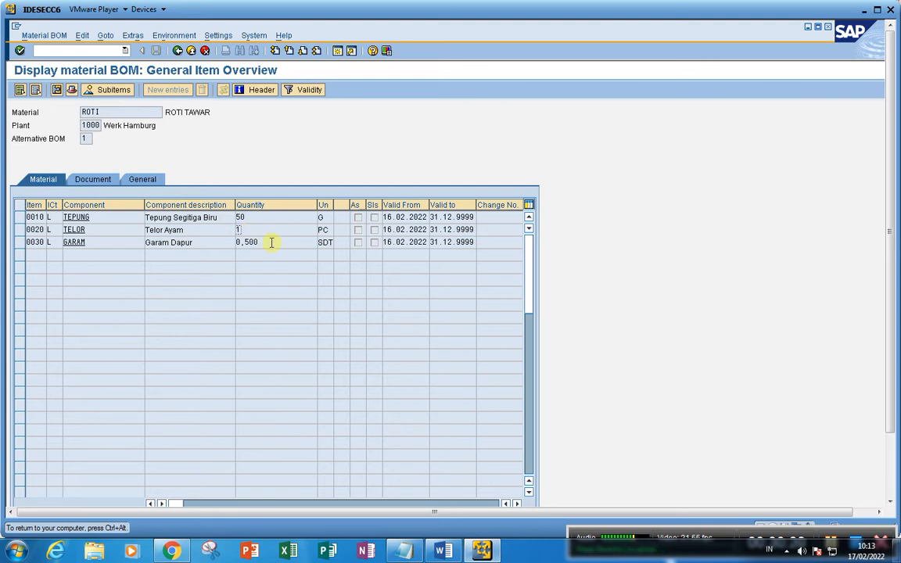
left_click(272, 243)
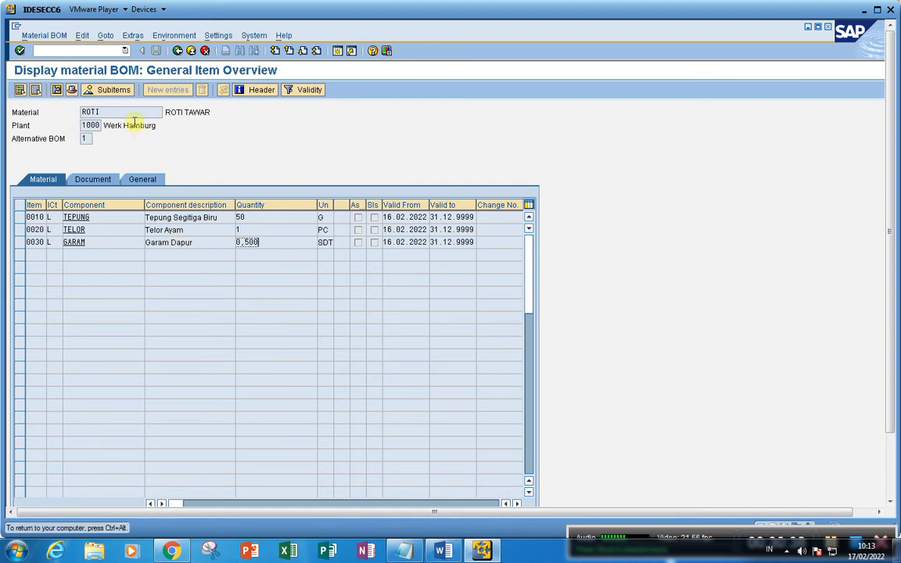
Open the basic data of work center MIX-01 in plant 1000 with transaction cr02
left_click(70, 50)
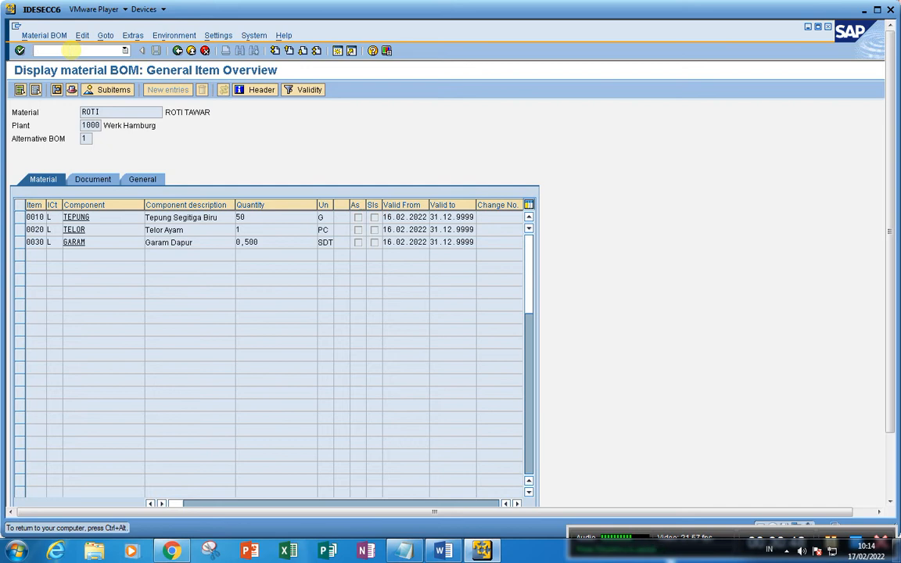
type("ncr02")
key("Return")
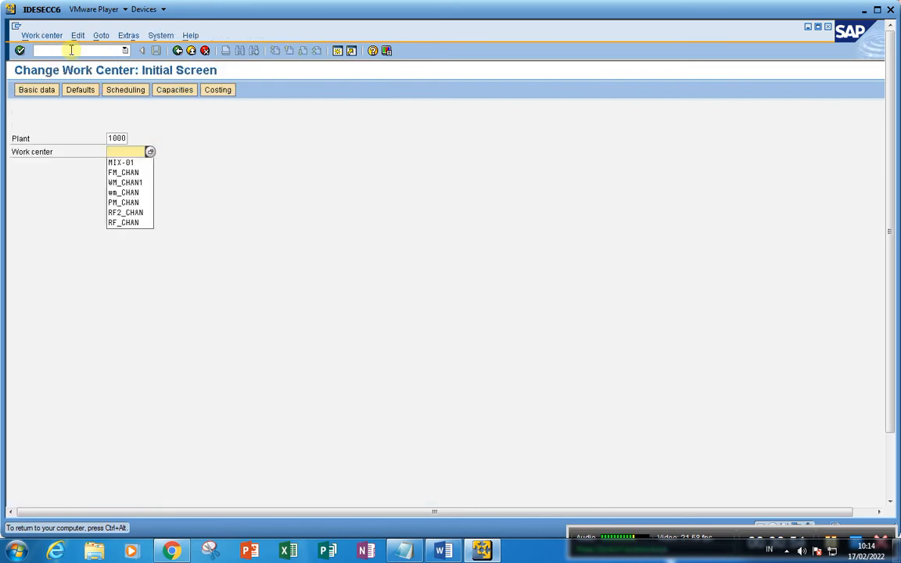
key("Down")
key("Return")
key("Return")
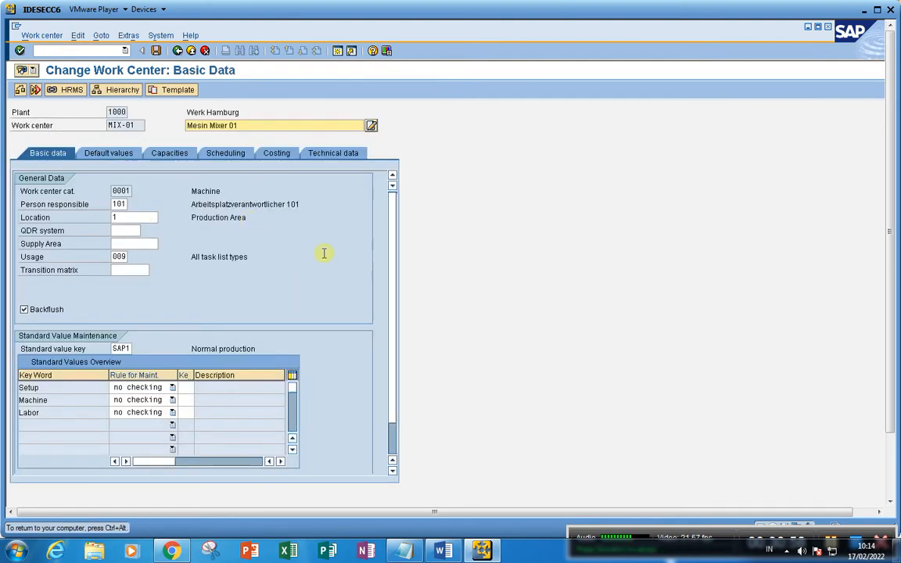
Display the operation overview of ROTI's routing in plant 1000 with transaction ca03
left_click(69, 51)
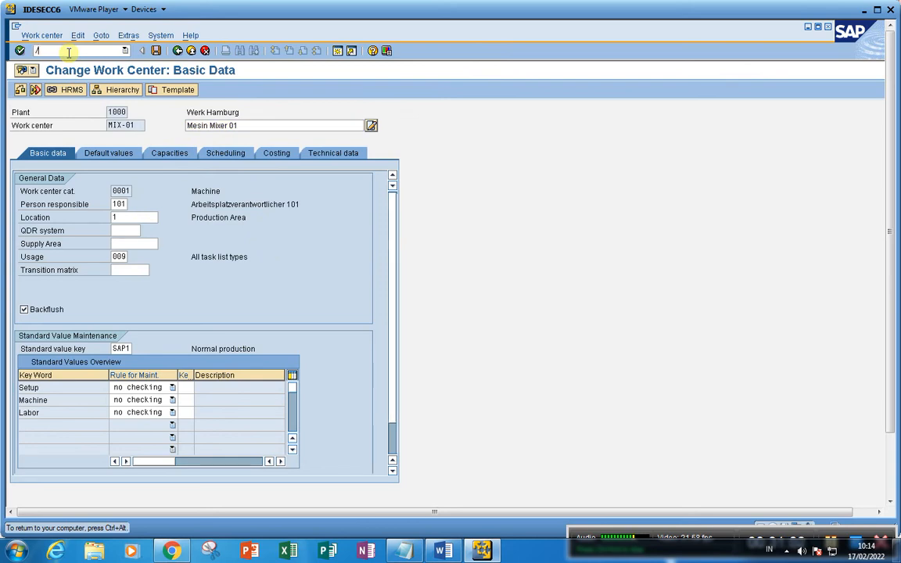
type("/nca0")
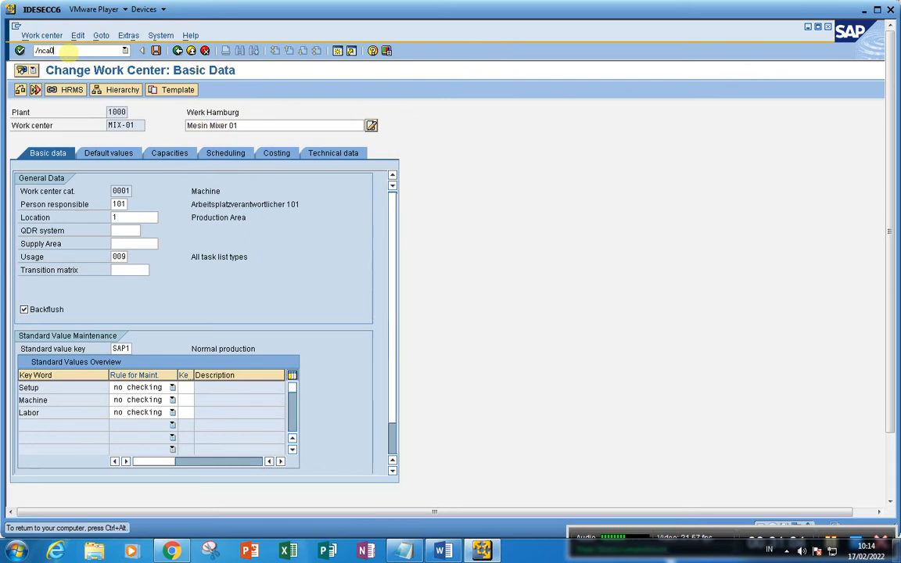
type("3")
key("Return")
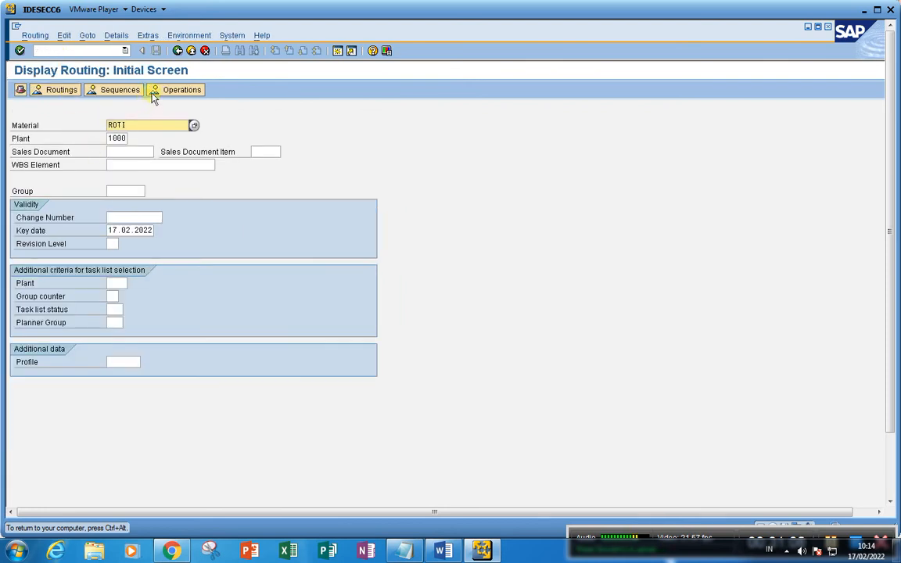
left_click(166, 174)
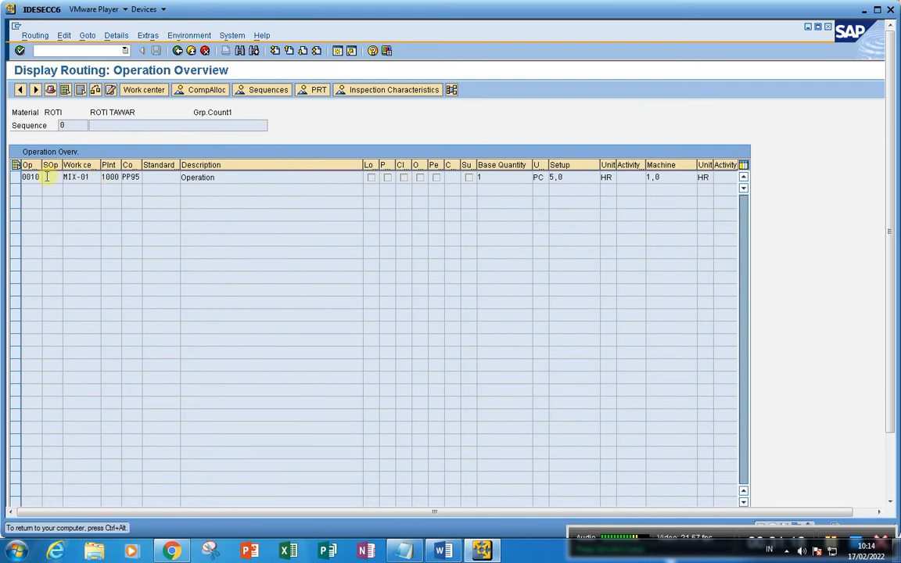
Check the header details of the ROTI routing and return to its operation overview
left_click(230, 179)
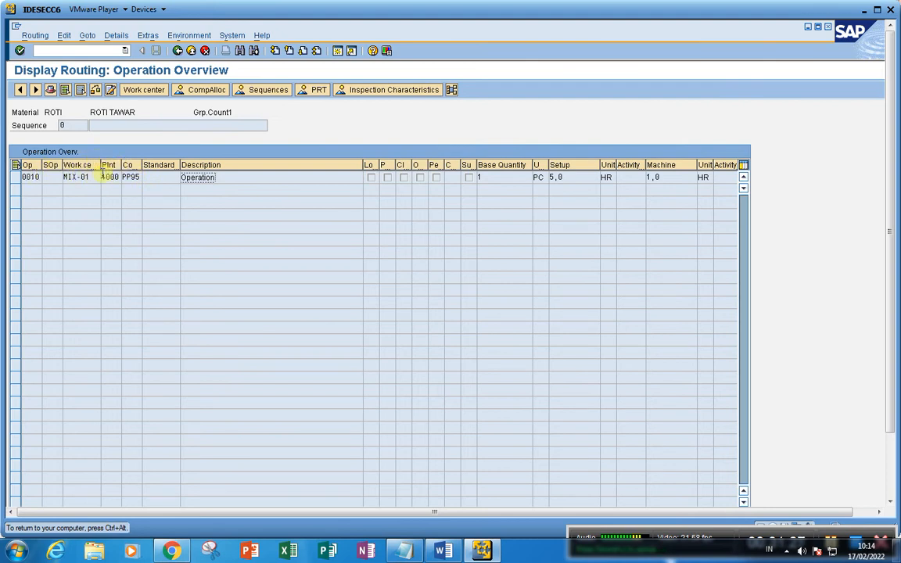
left_click(50, 90)
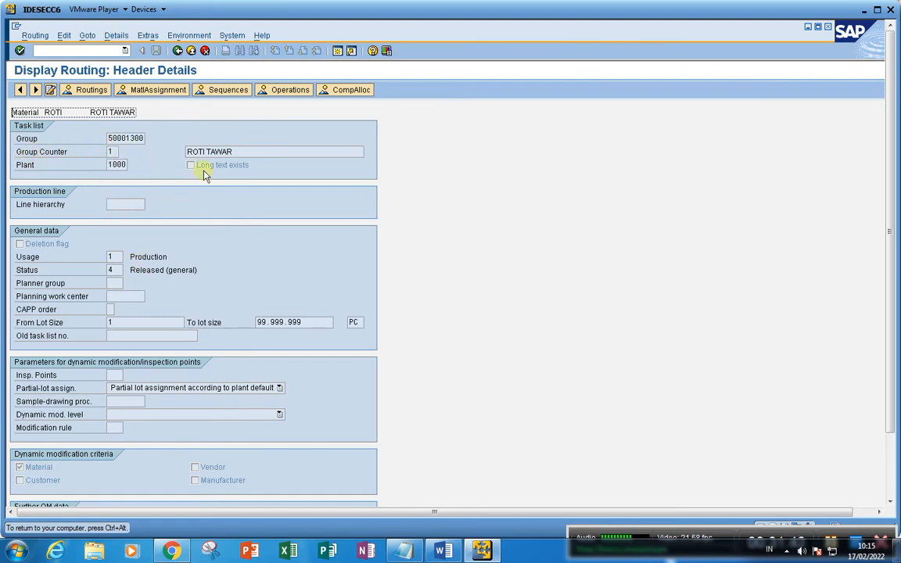
left_click(276, 88)
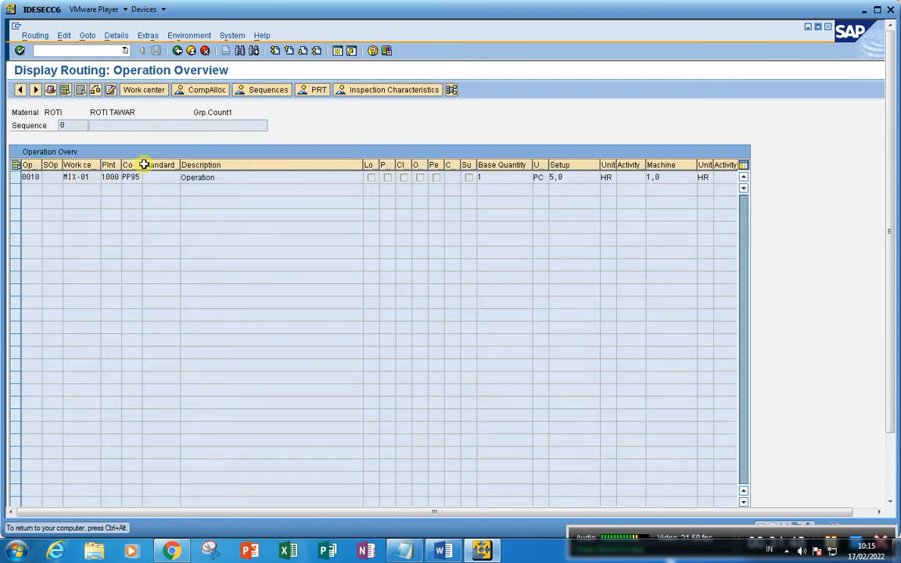
Look up the control keys for operation 0010 and show the detailed information of PP95
left_click_drag(141, 166, 153, 168)
left_click(143, 179)
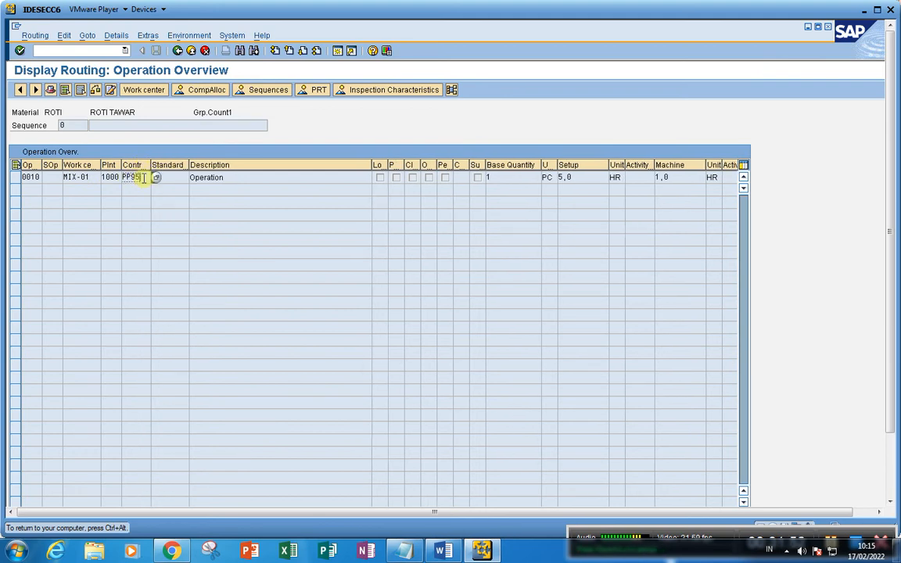
left_click(155, 178)
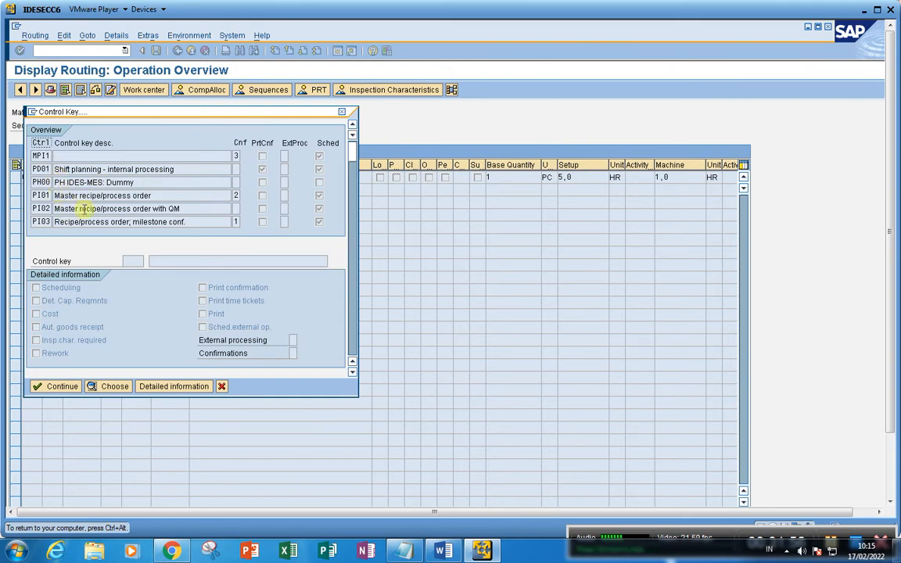
scroll(66, 196, "down", 2)
scroll(71, 197, "down", 4)
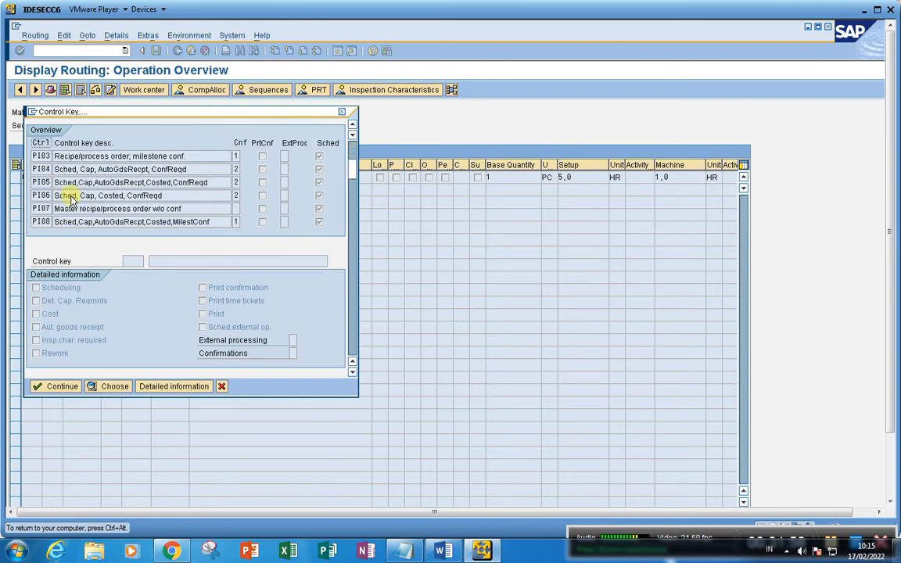
scroll(68, 198, "down", 5)
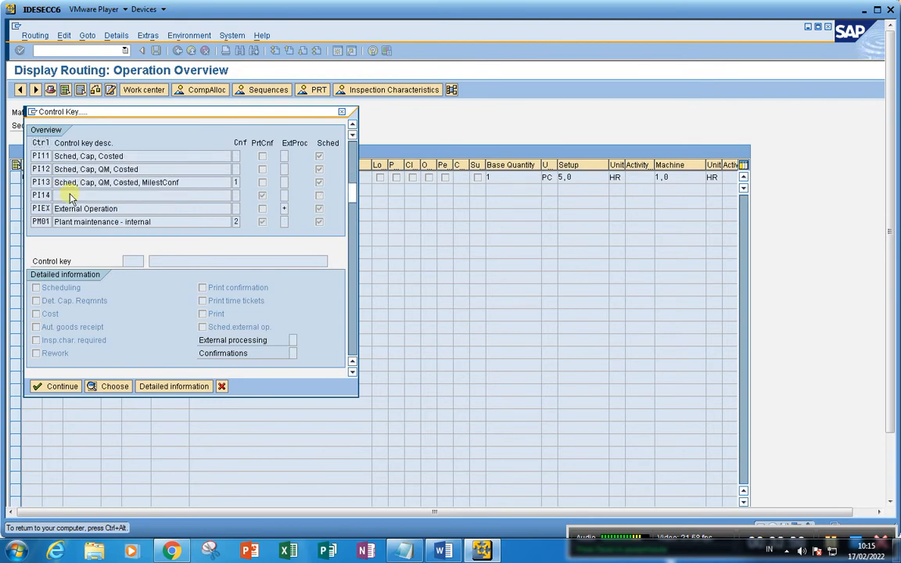
scroll(65, 198, "down", 3)
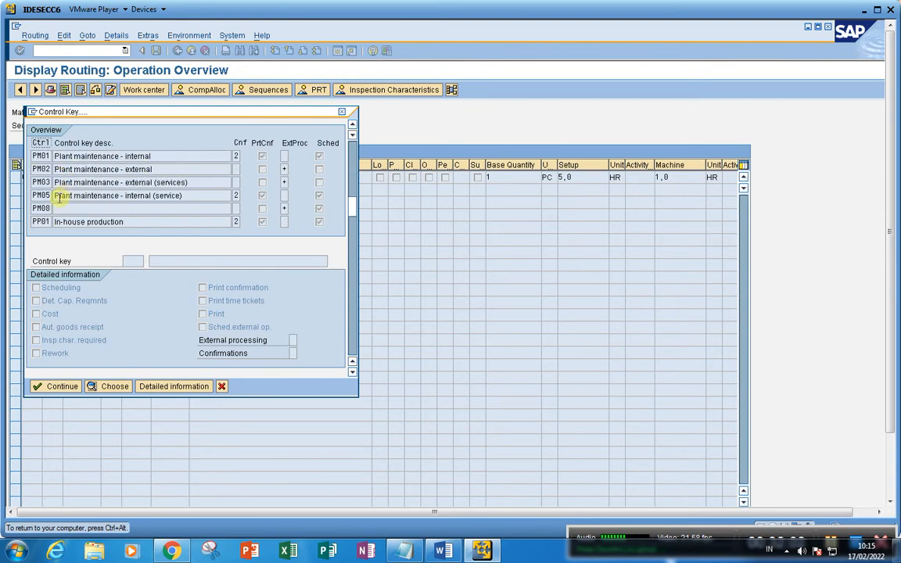
scroll(61, 199, "down", 4)
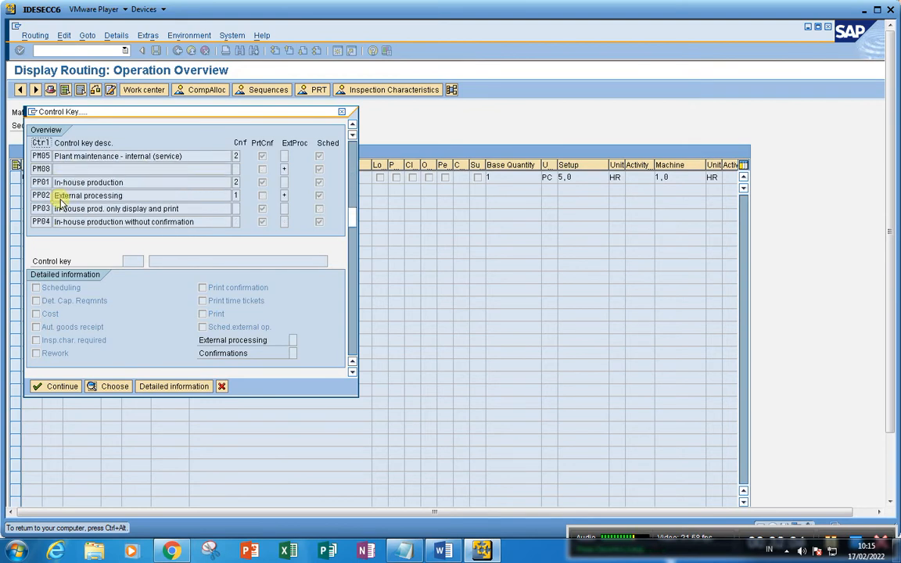
scroll(62, 198, "down", 4)
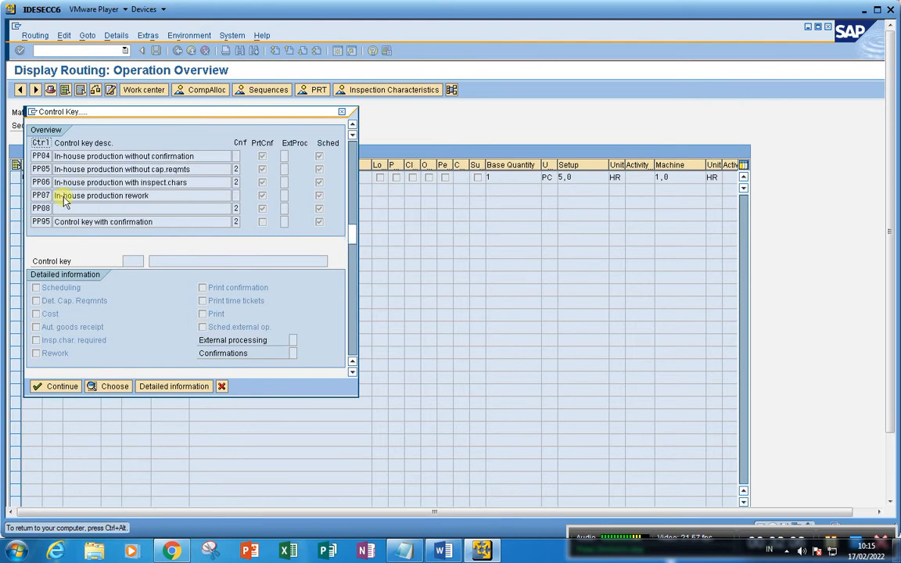
scroll(66, 201, "down", 2)
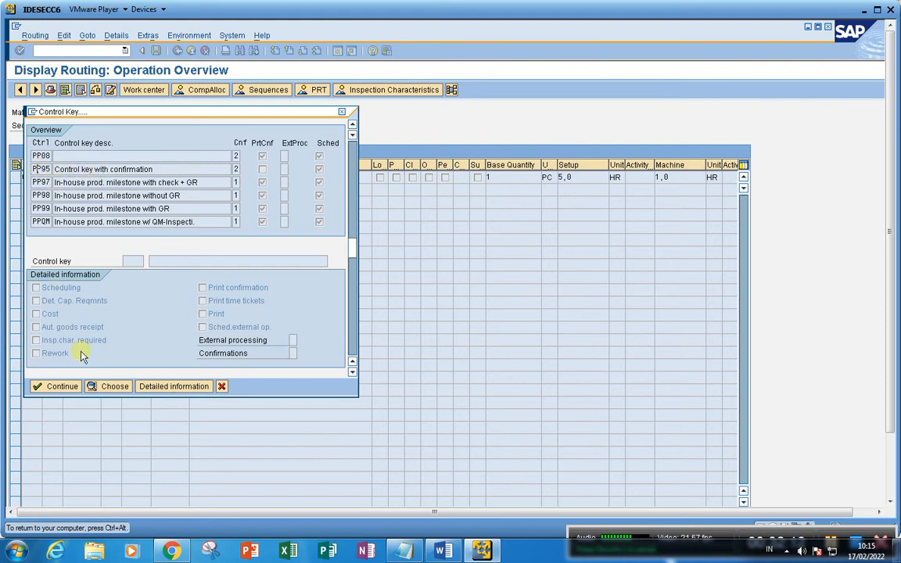
left_click(146, 385)
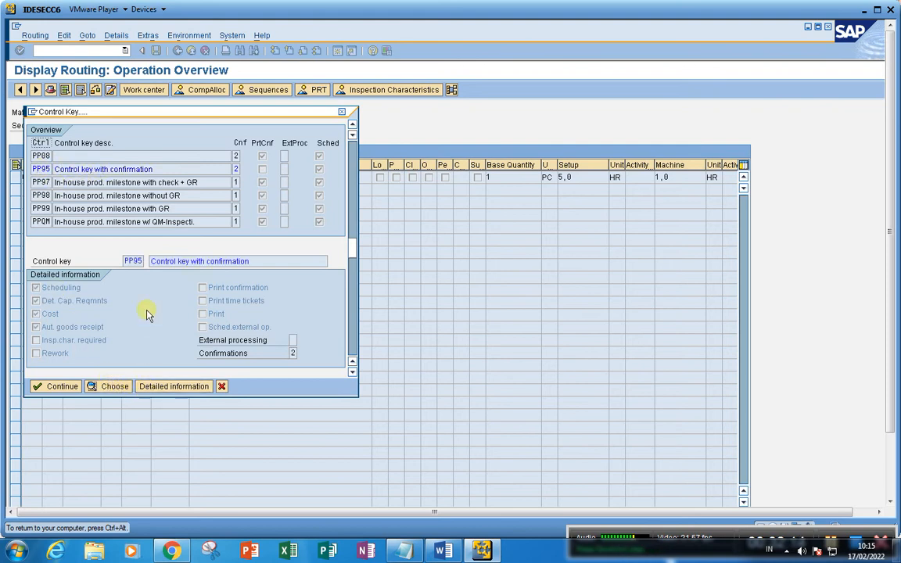
Examine PP95's description and the available confirmation types, then close the control key list
left_click_drag(150, 261, 250, 262)
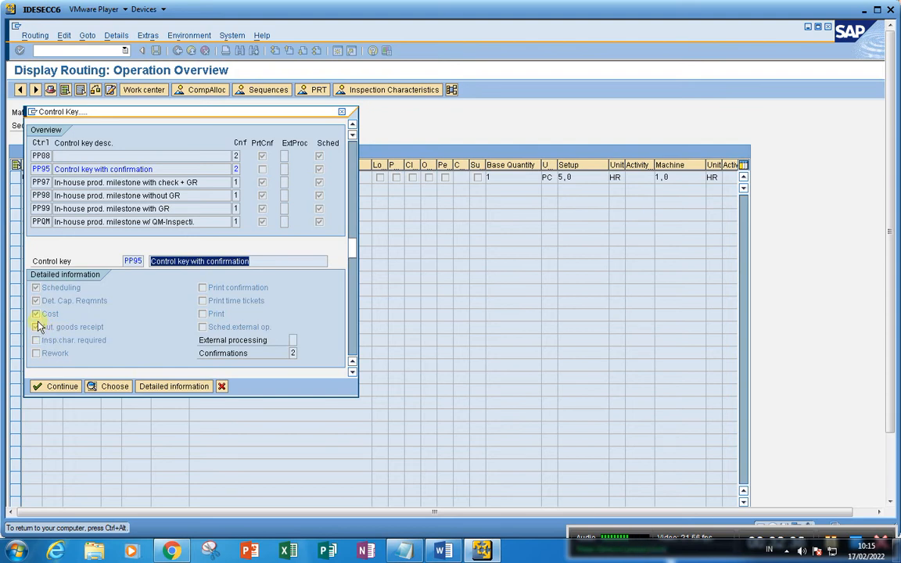
left_click(294, 352)
left_click(300, 353)
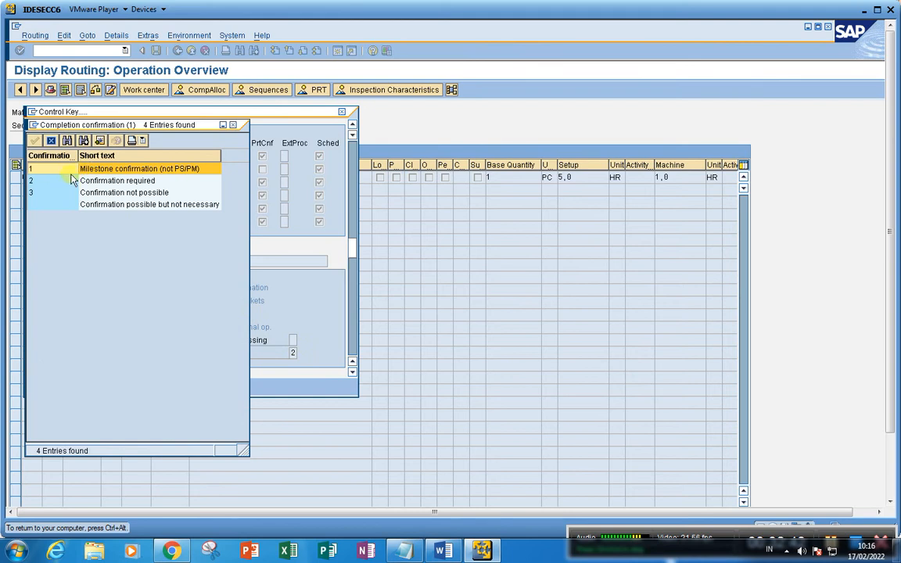
left_click(235, 126)
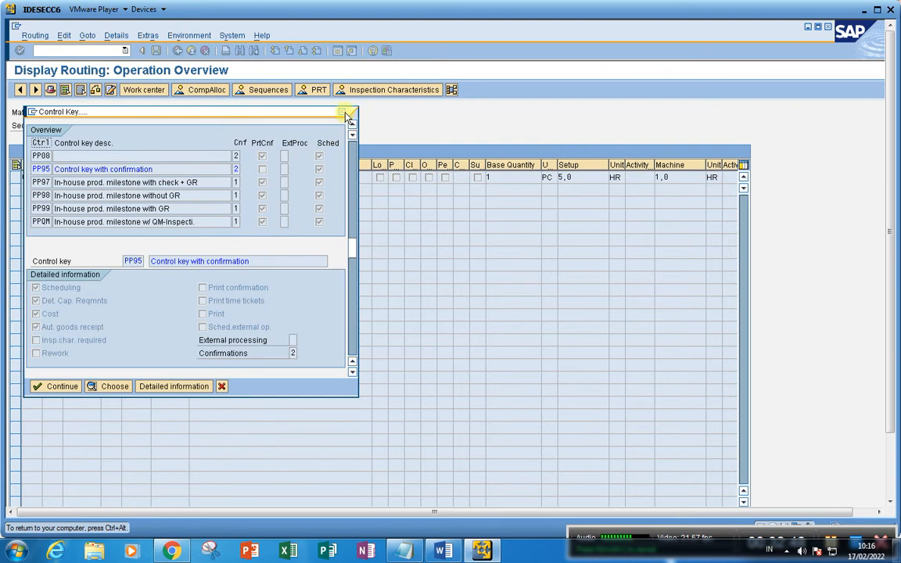
left_click(347, 114)
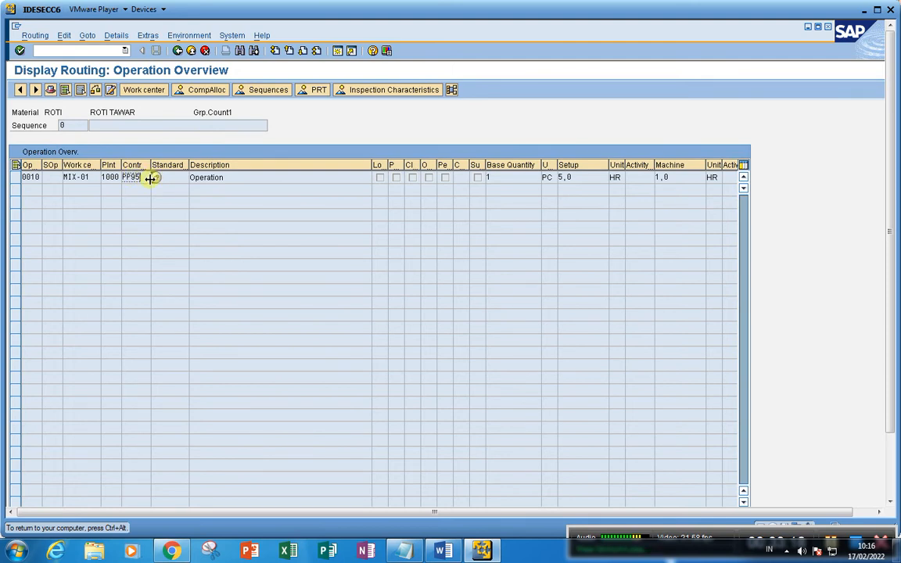
Start production version mass processing with transaction c223 and clear the key date and production line for material ROTI
left_click(63, 51)
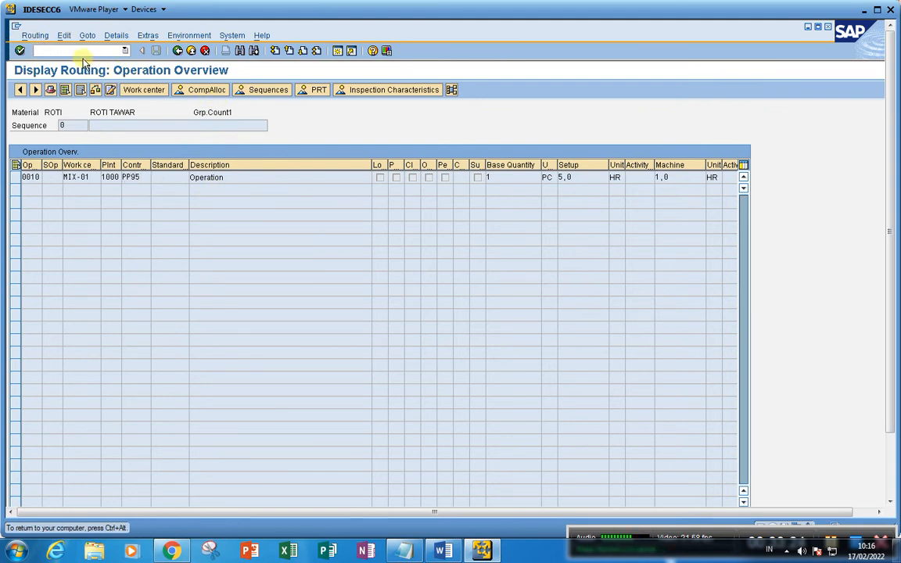
type("/nc223")
key("Return")
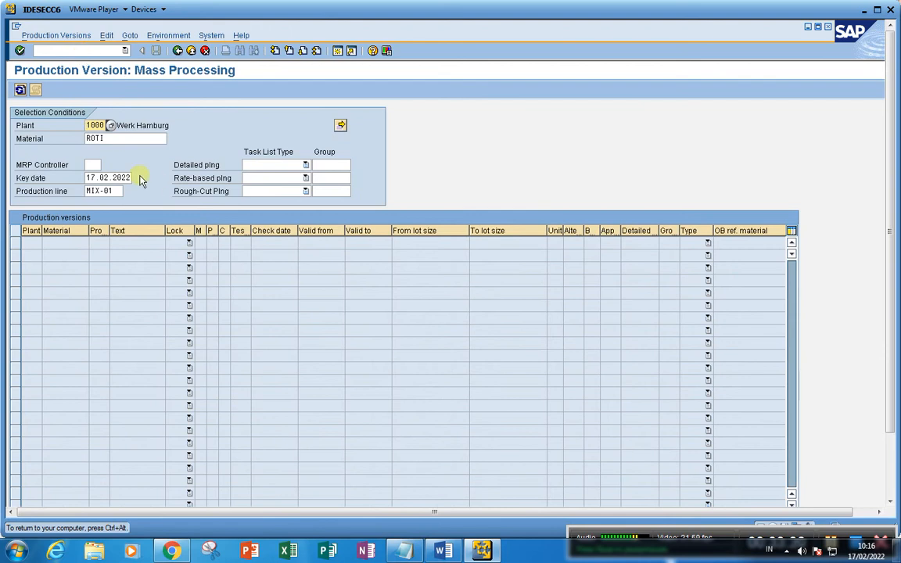
left_click_drag(88, 177, 156, 183)
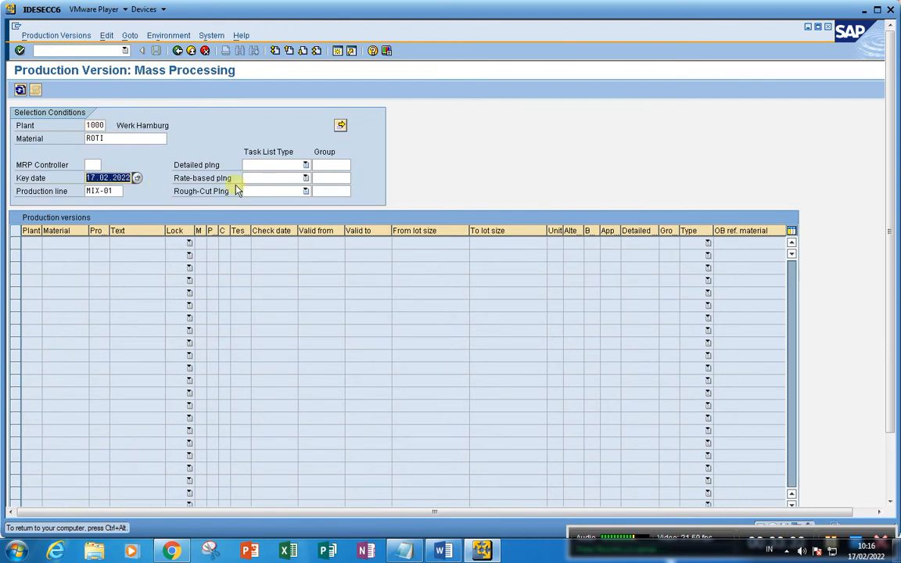
key("Delete")
left_click_drag(86, 191, 228, 194)
key("Delete")
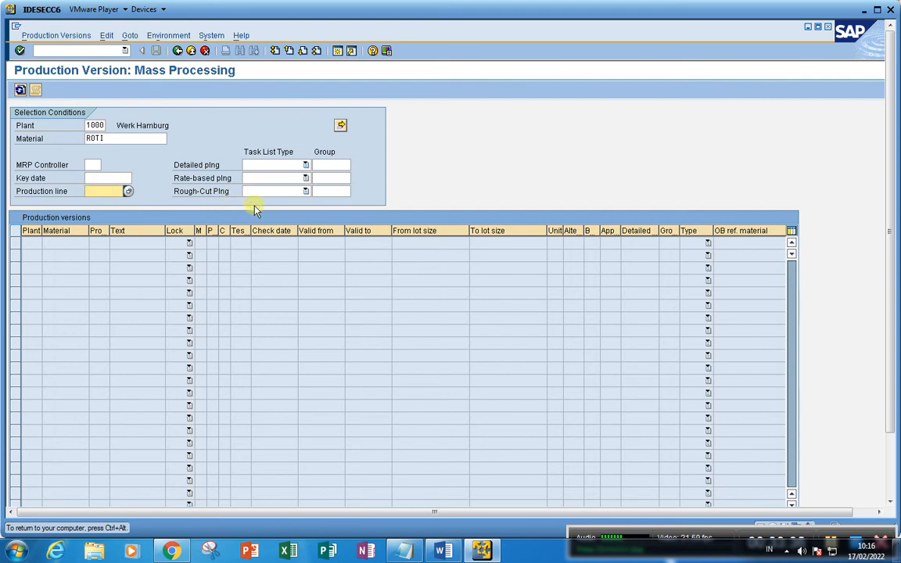
List ROTI's production versions, examine the task list and BOM details of PV01, and close the detail screen
key("F8")
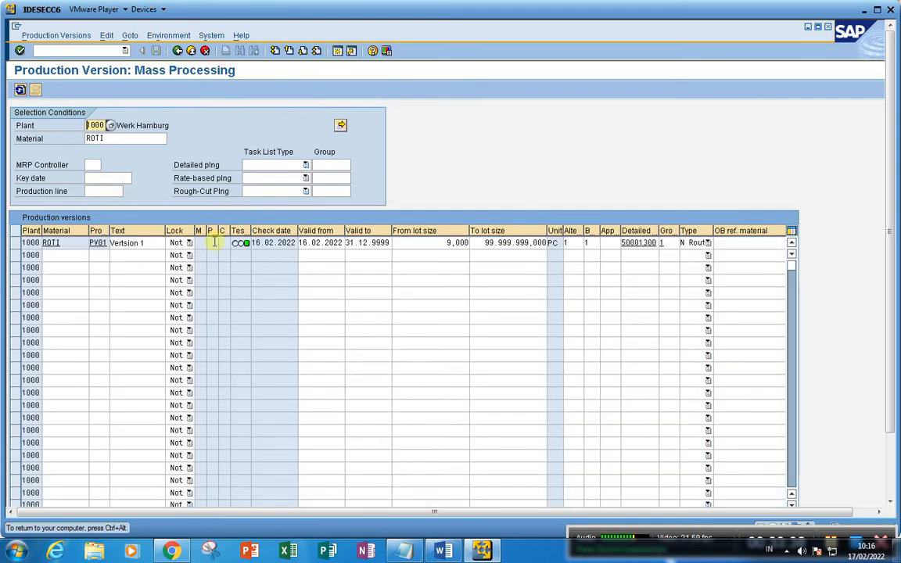
double_click(241, 243)
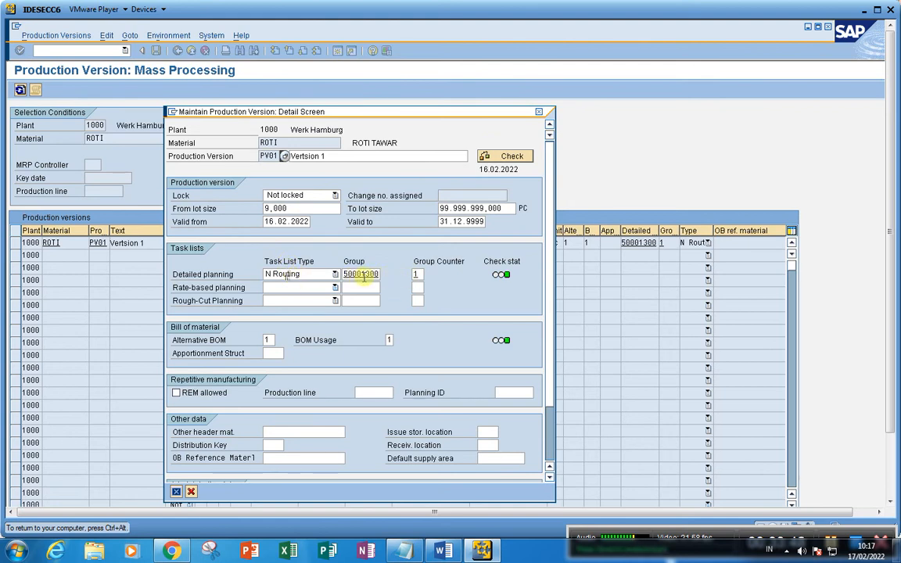
left_click(538, 112)
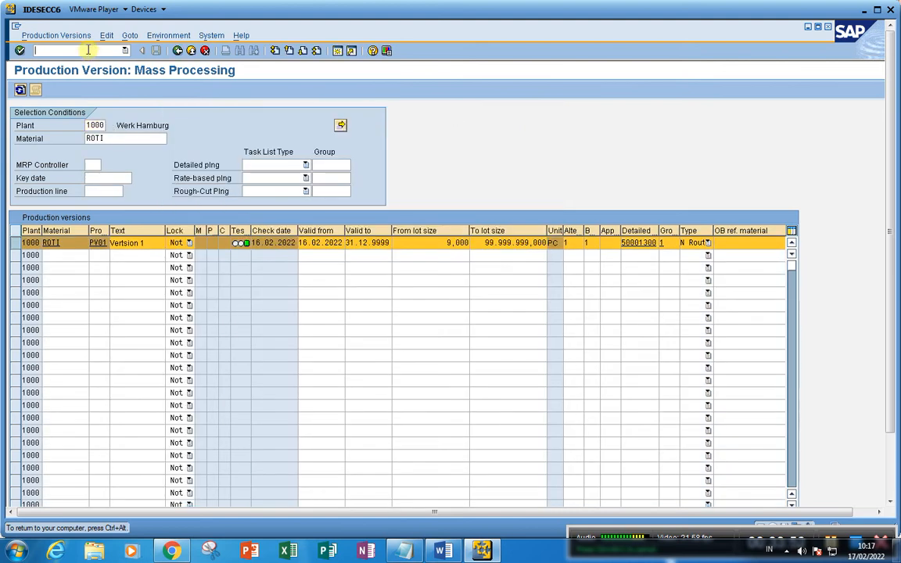
Leave the production versions and start the material display with transaction mm03
left_click(88, 50)
type("/bn")
type("mm0")
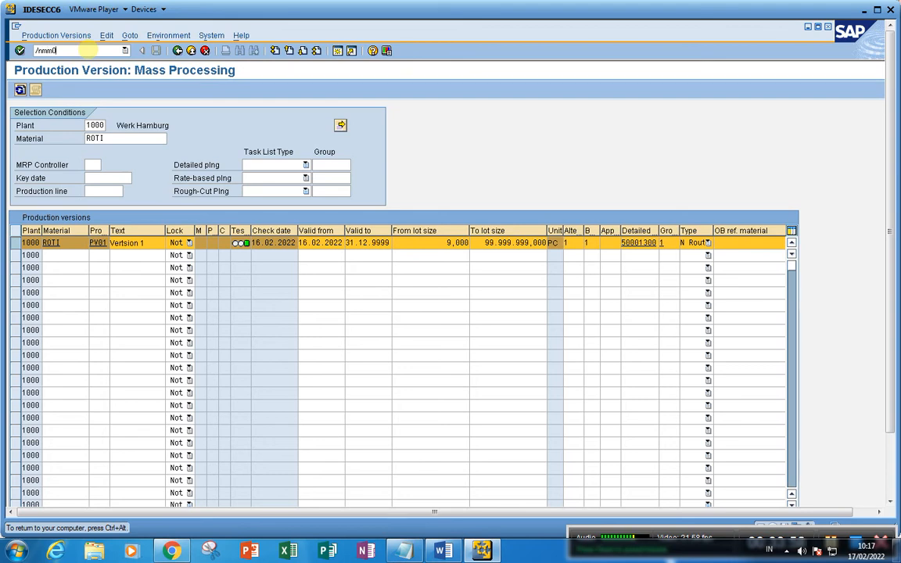
type("3")
key("Return")
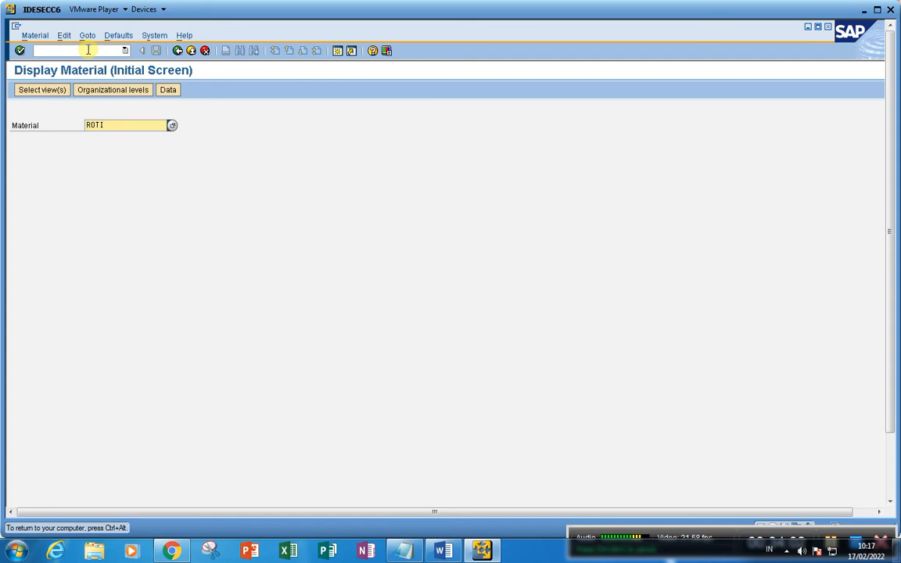
Open material ROTI's MRP 1 to MRP 4 views for plant 1000
key("Return")
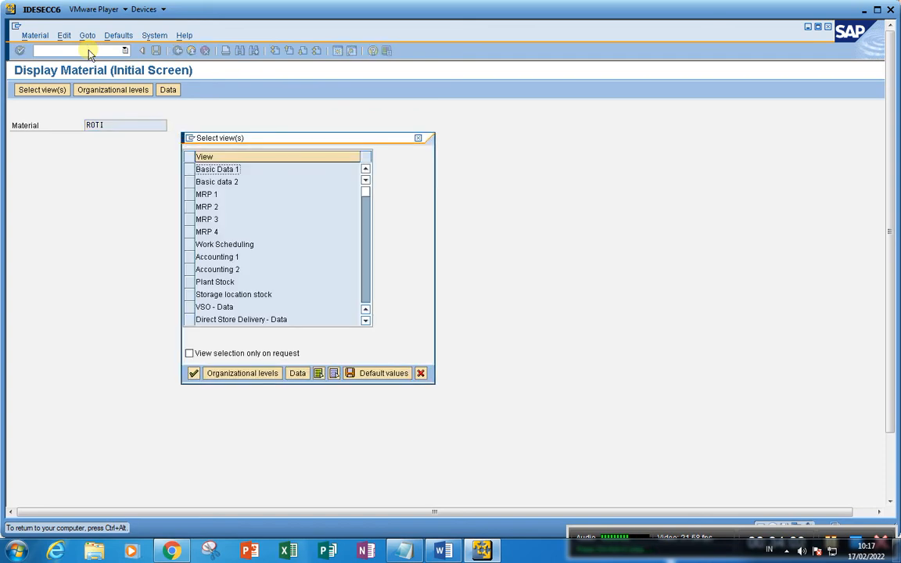
left_click(191, 194)
left_click(191, 207)
left_click(191, 219)
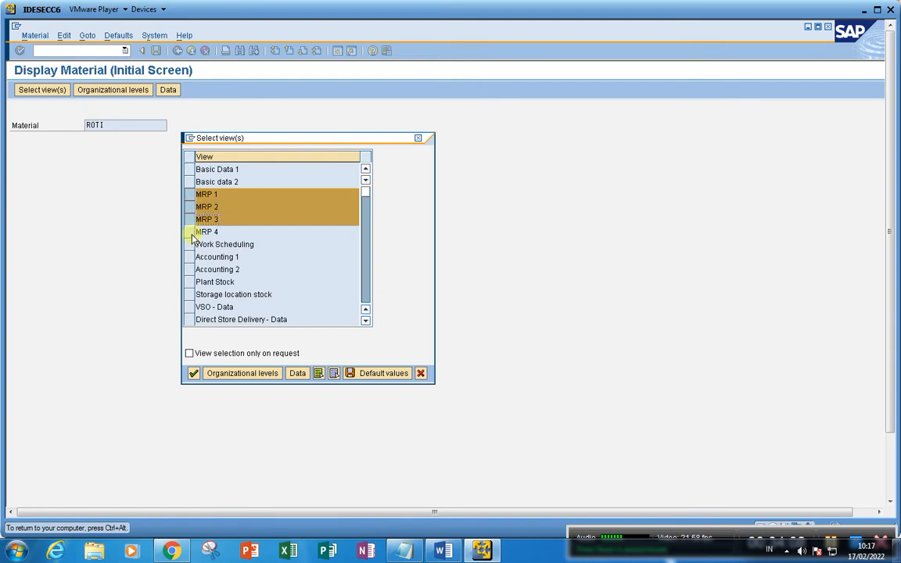
left_click(191, 231)
left_click(193, 375)
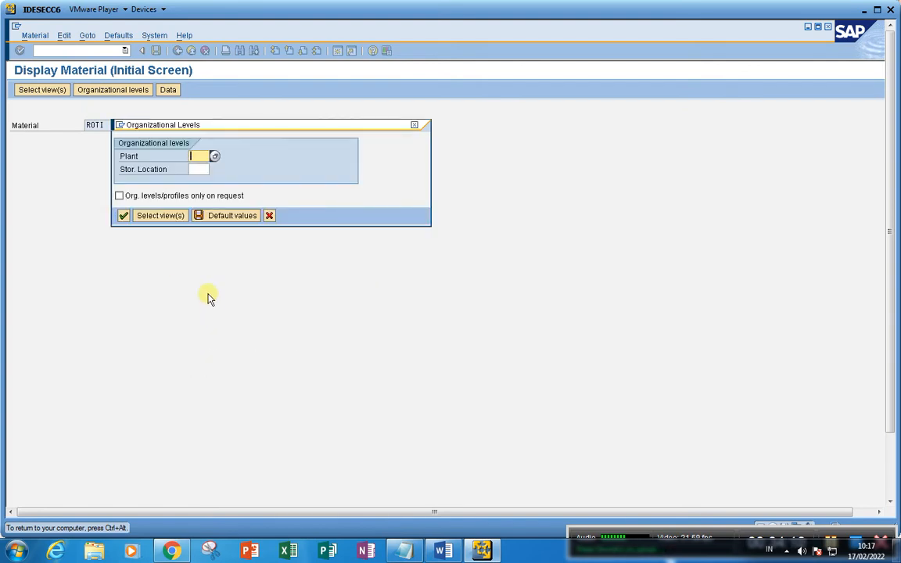
type("1000")
key("Return")
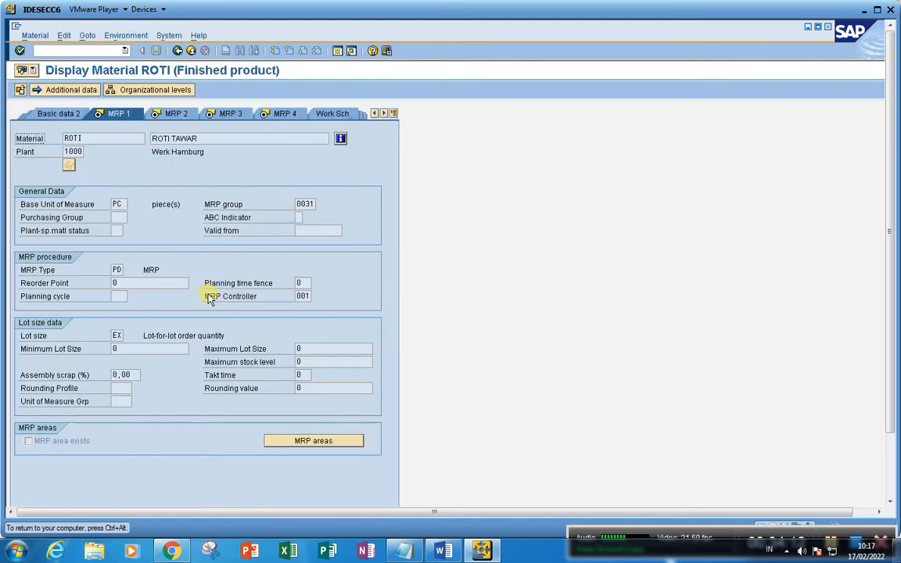
Examine ROTI's production storage location in the MRP 2 view and return to the material selection
left_click(161, 116)
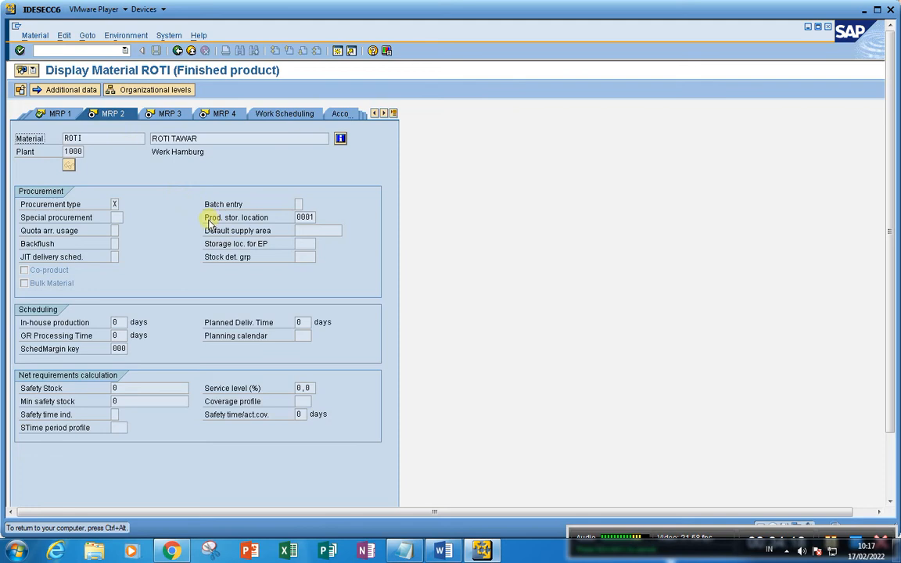
left_click_drag(298, 217, 327, 219)
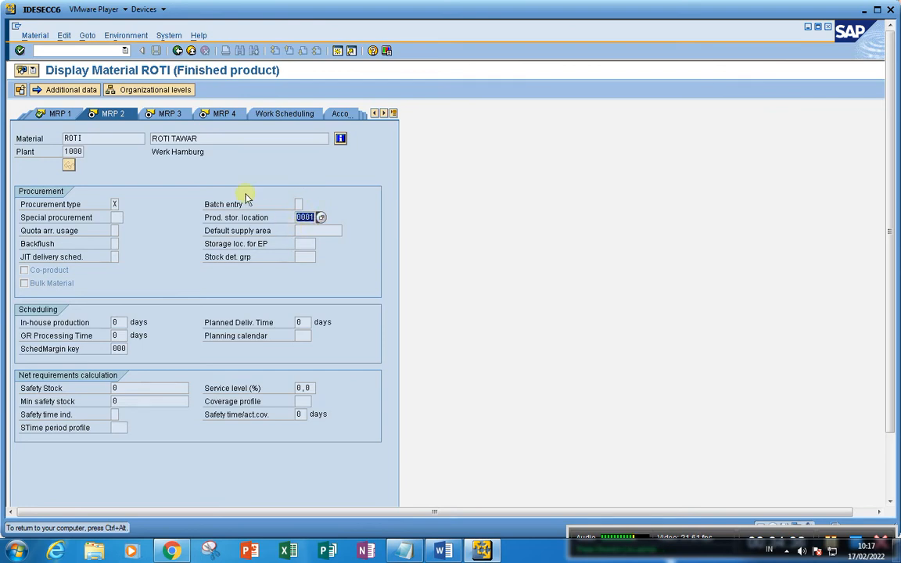
left_click(178, 51)
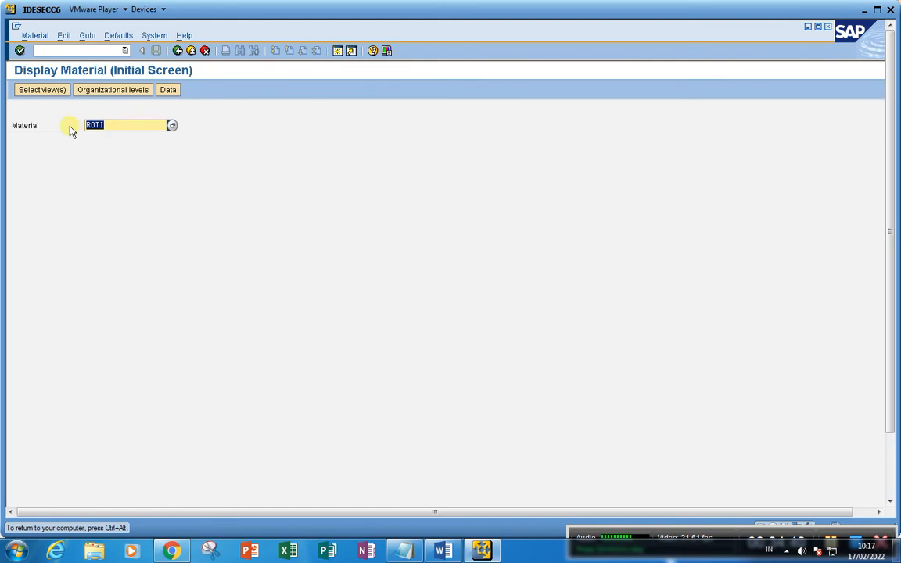
Display material TEPUNG's MRP 2 view for plant 1000, check its backflush and storage location settings, and leave the transaction
type("TEPUNG")
key("Return")
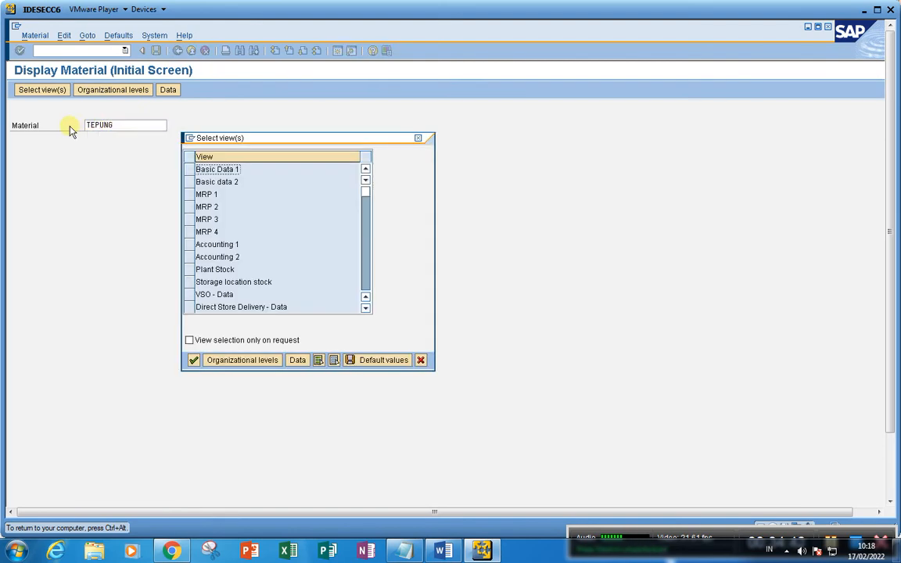
left_click(192, 210)
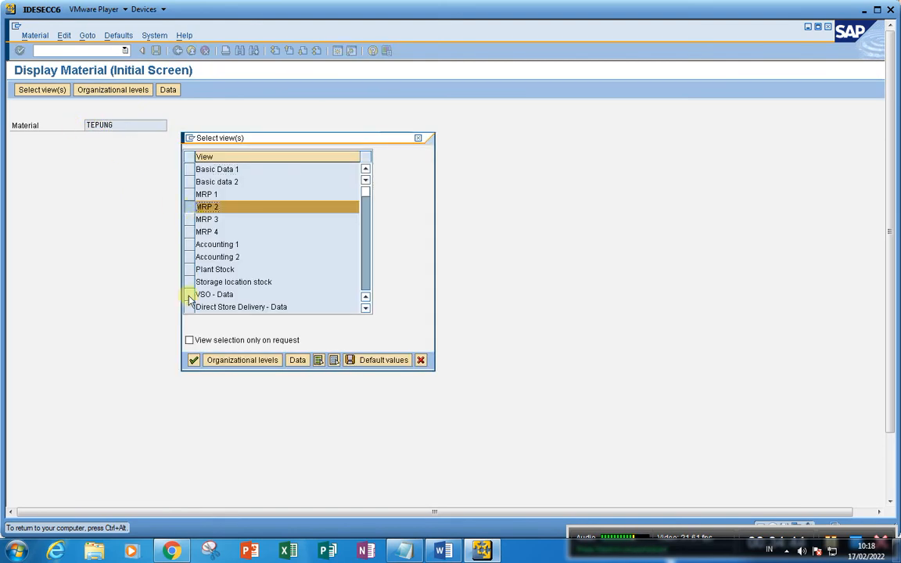
key("Return")
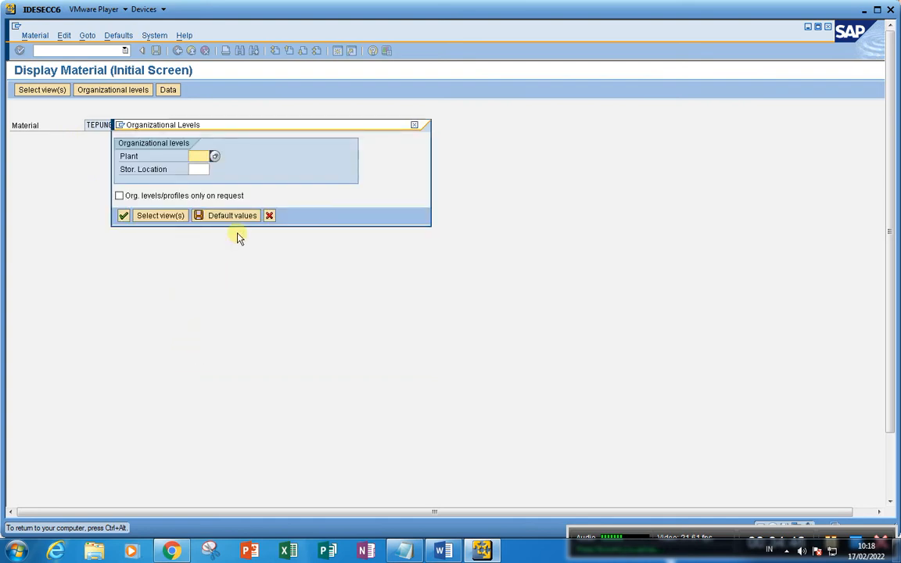
type("1000")
key("Return")
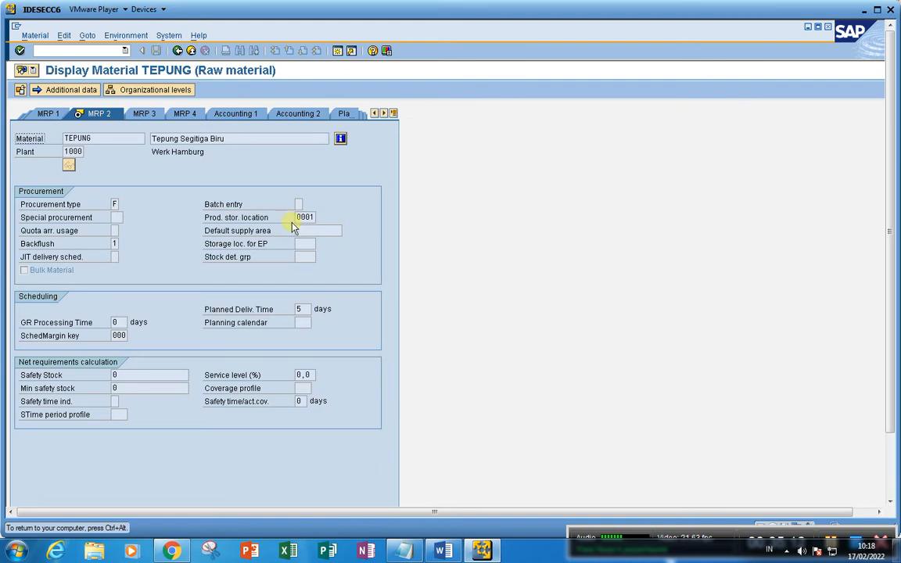
left_click(60, 51)
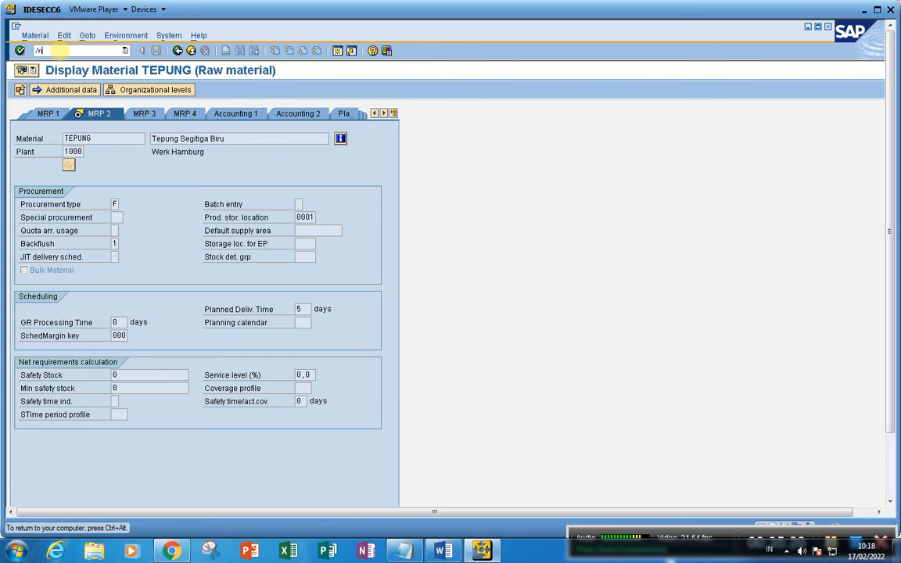
type("/n")
key("Return")
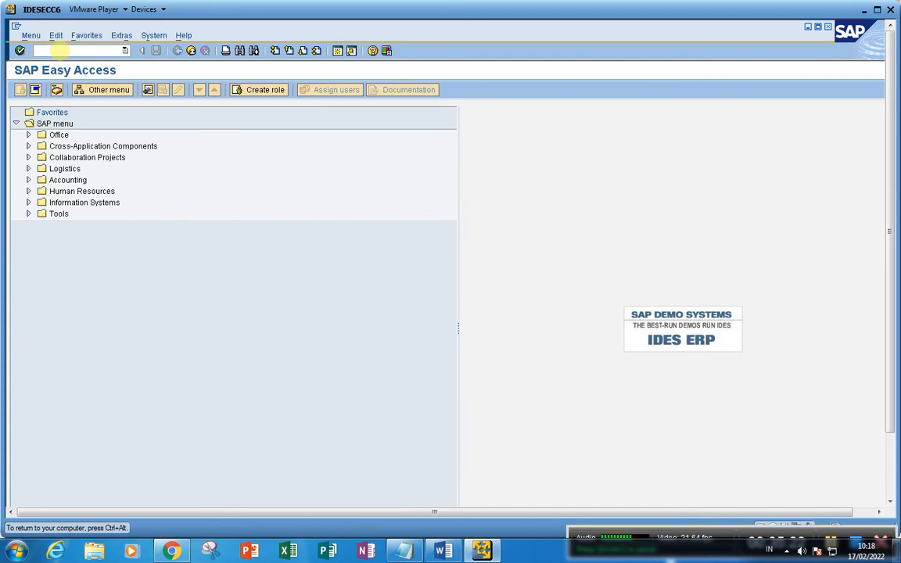
type("co0")
key("Return")
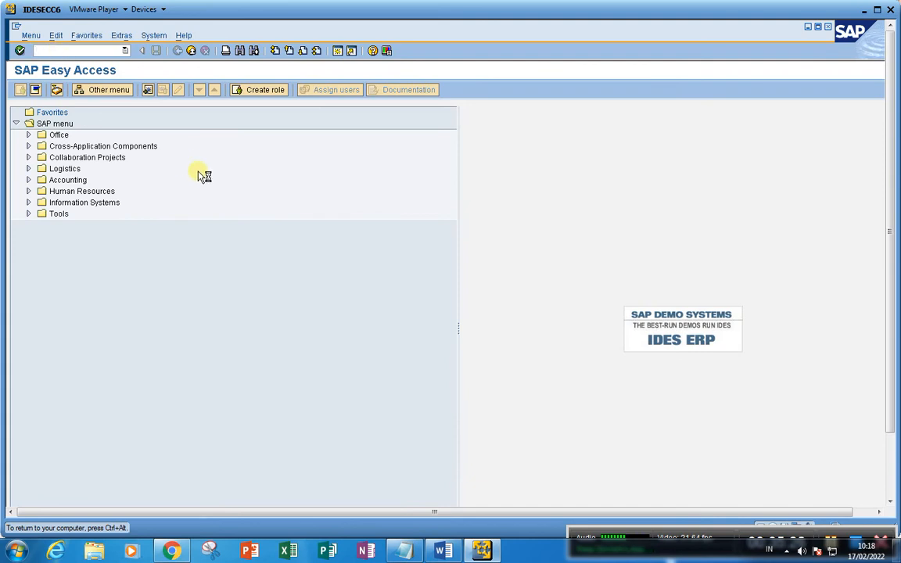
key("BackSpace")
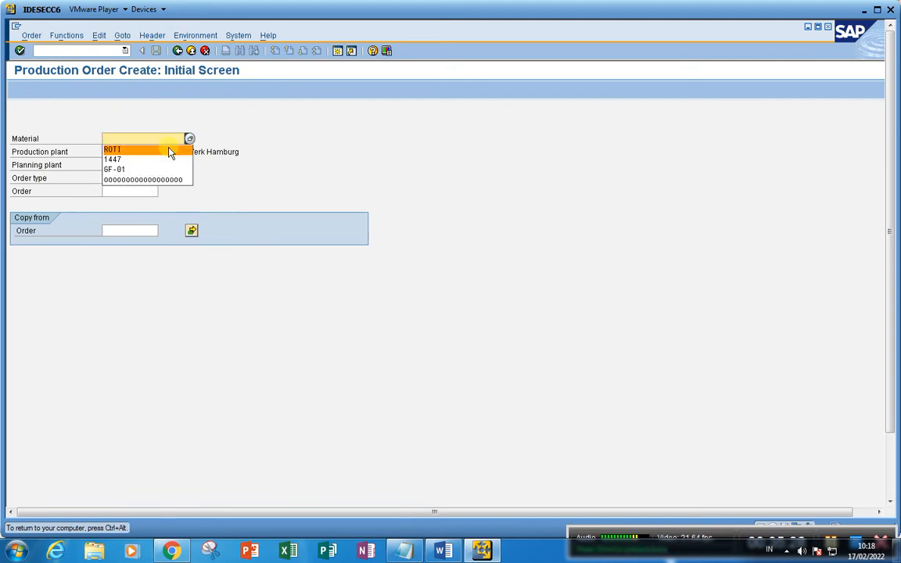
left_click(169, 150)
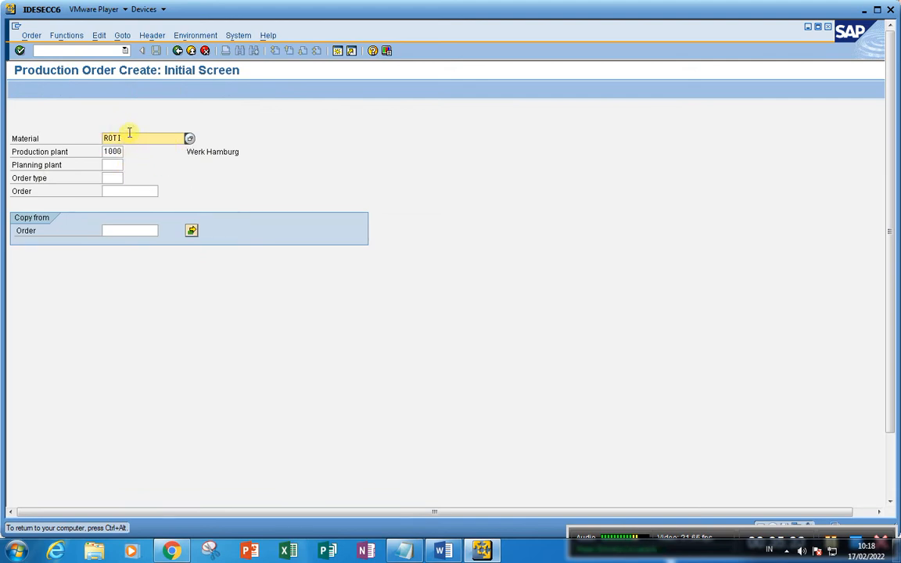
left_click(64, 50)
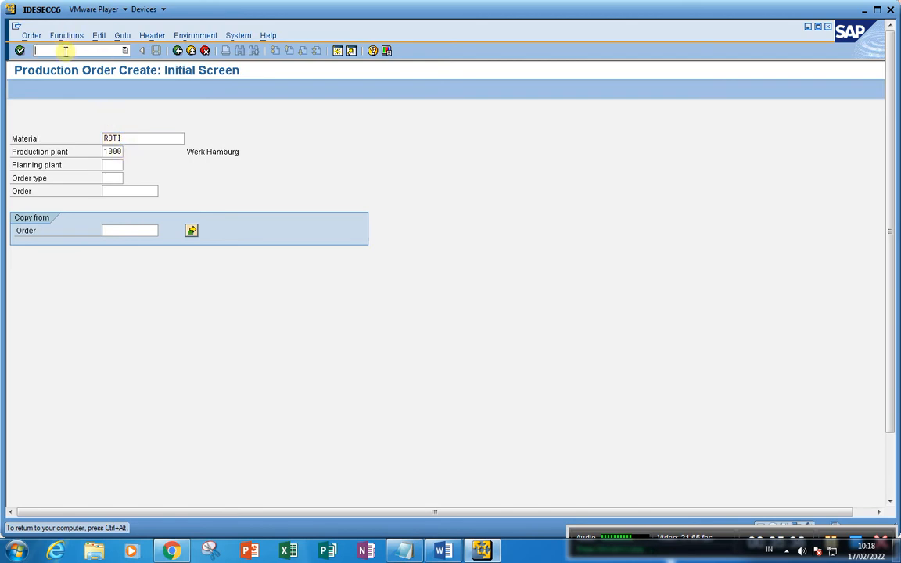
type("/n")
key("Return")
Start the stock overview with transaction mmbe, list TEPUNG's stock in plant 1000 and check its unit of measure
type("m")
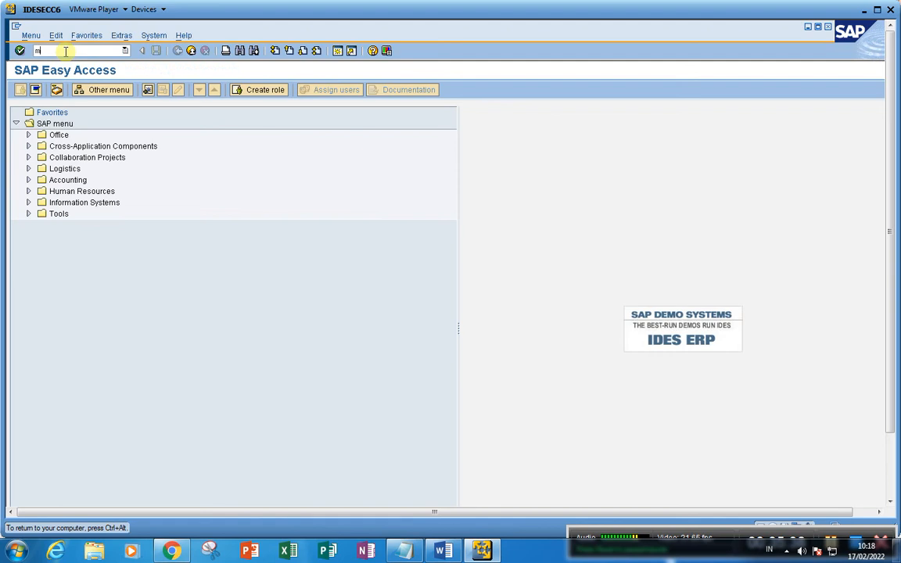
type("mbe")
key("Return")
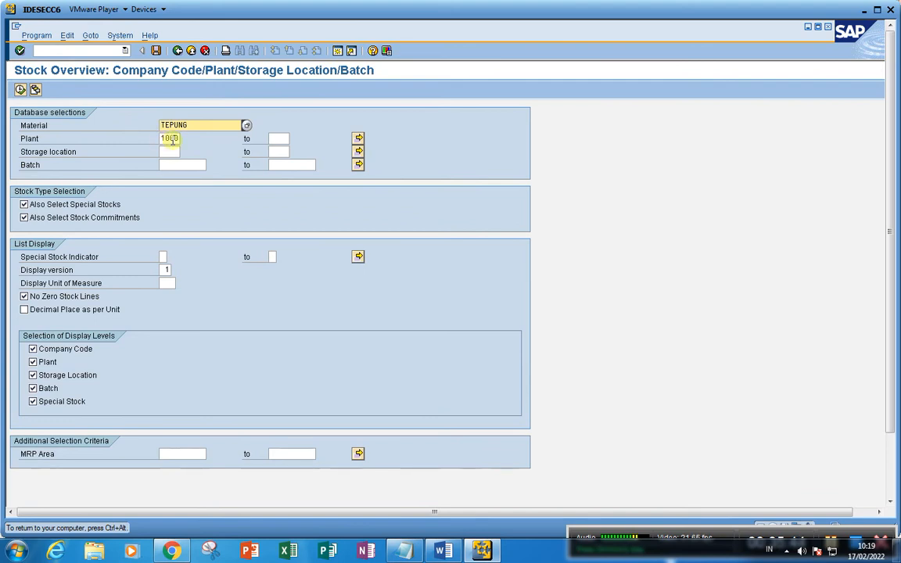
left_click(21, 90)
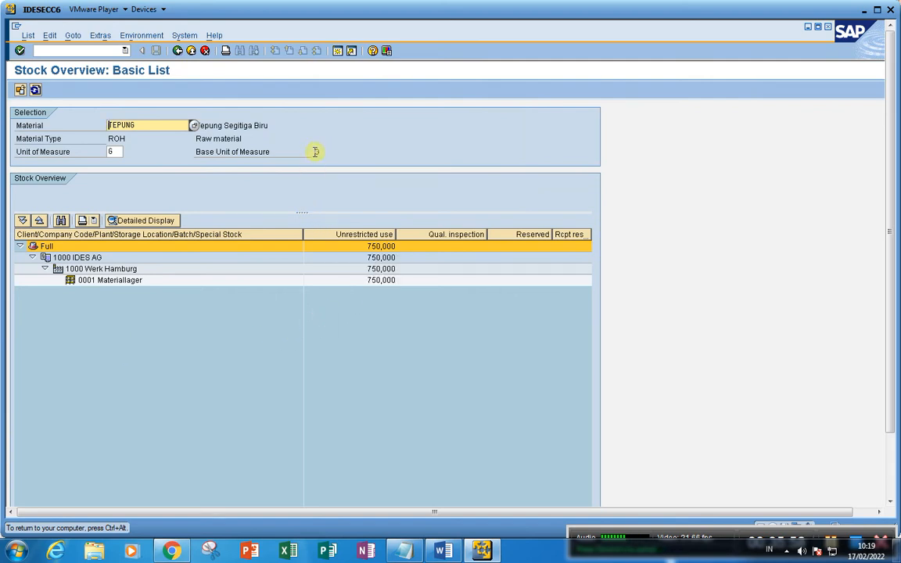
left_click(111, 152)
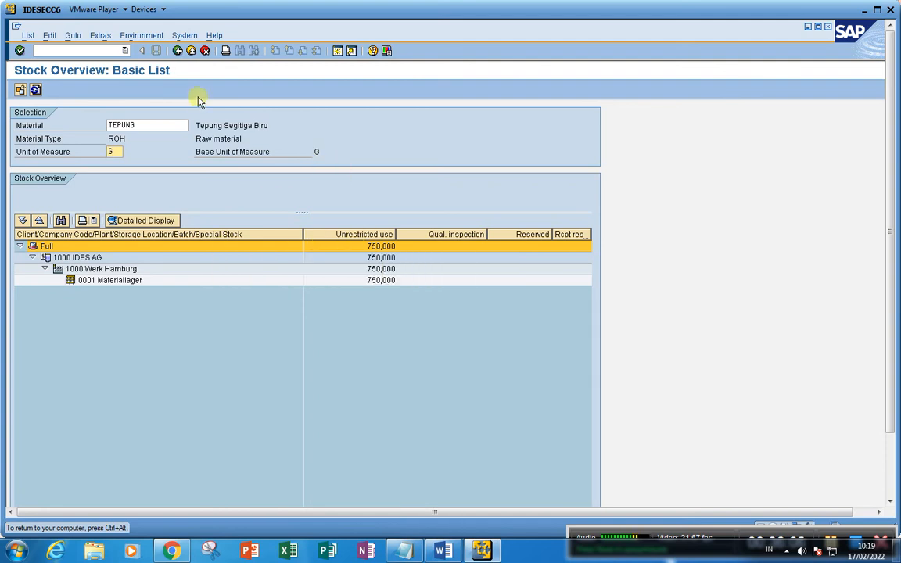
left_click(158, 125)
left_click_drag(156, 125, 104, 125)
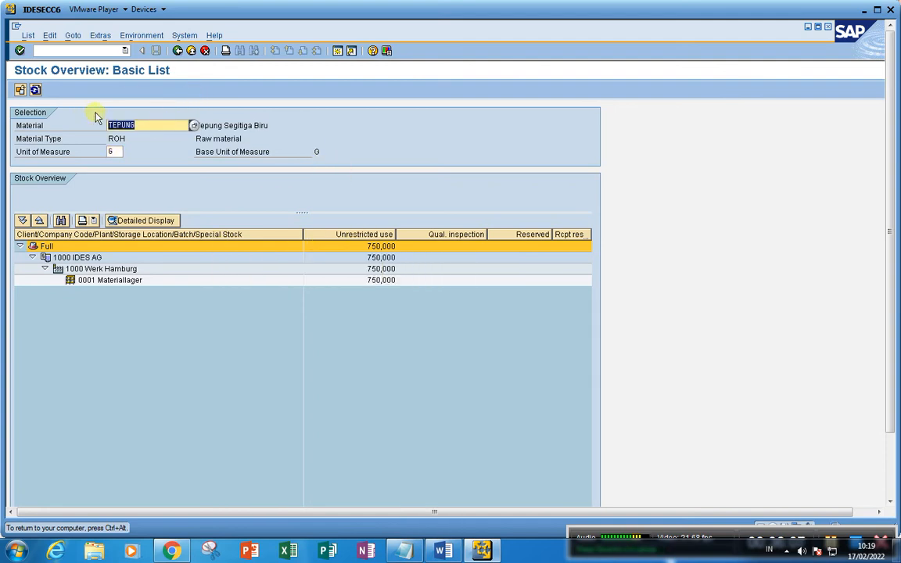
left_click(178, 51)
Try to list TEPUNG's stock with kilogram as the display unit, and return to the selection screen
left_click(162, 283)
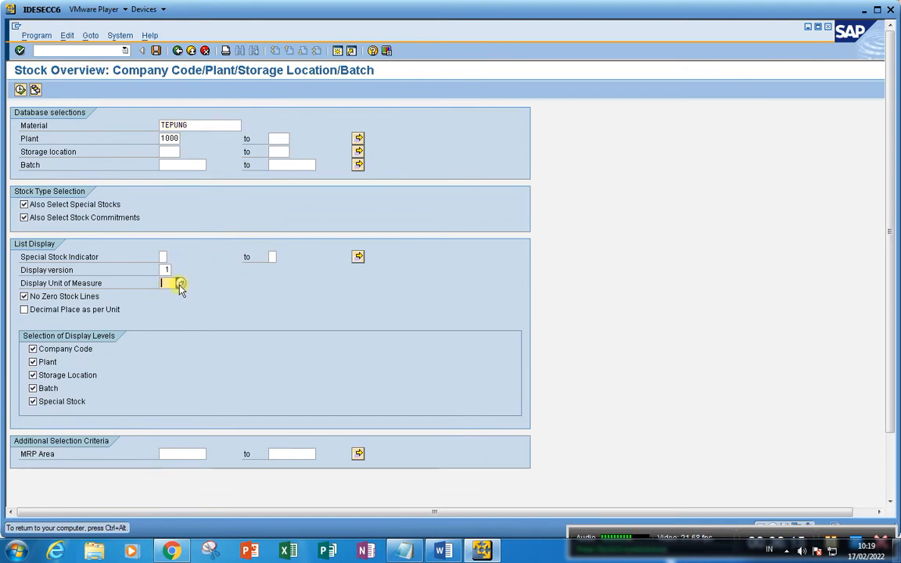
left_click(180, 285)
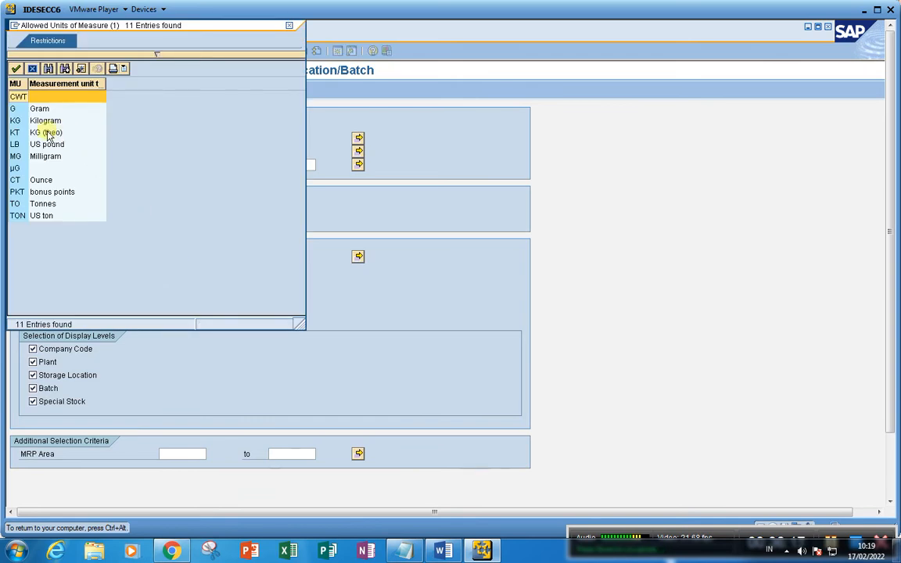
left_click(32, 121)
double_click(32, 123)
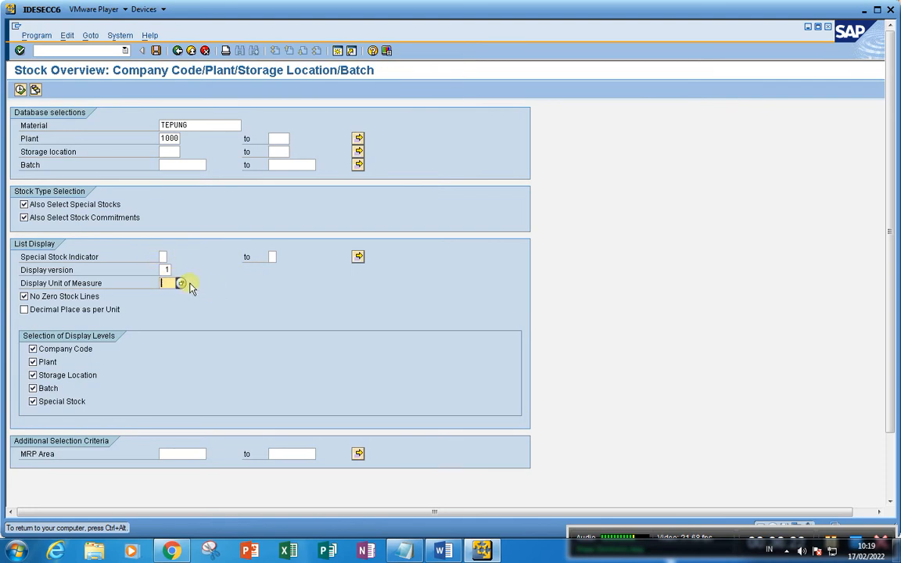
left_click(20, 90)
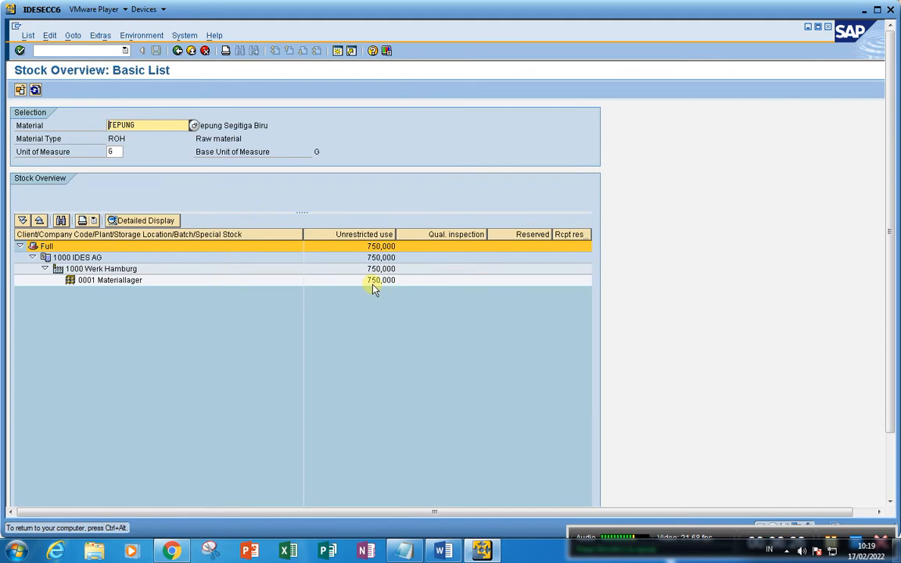
left_click(178, 51)
Set the display unit of measure to KG, list TEPUNG's stock again, and return to the selection screen
left_click(173, 282)
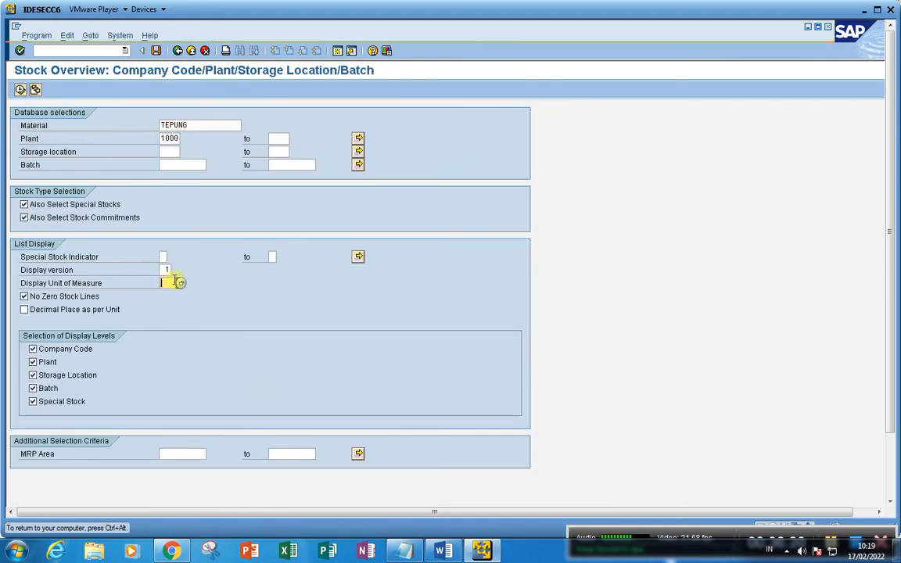
left_click(181, 286)
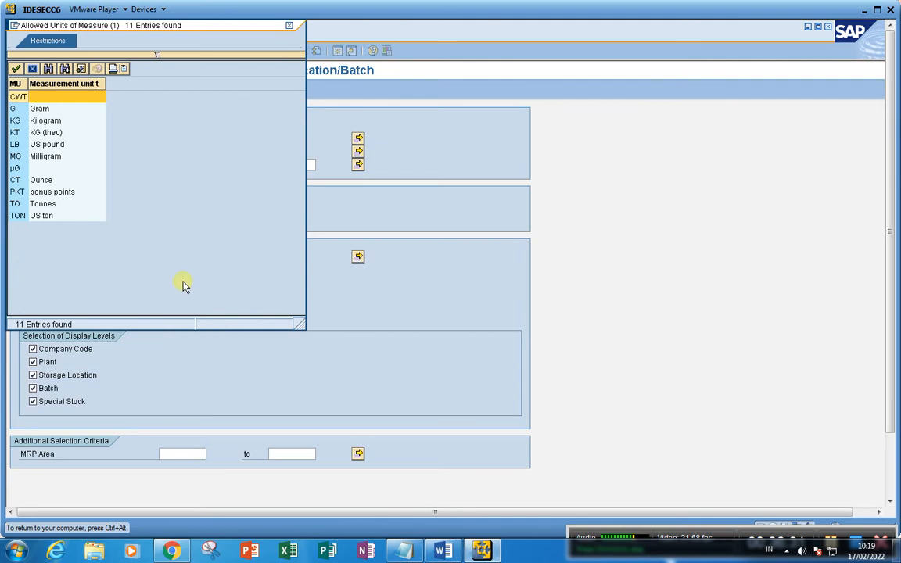
double_click(27, 119)
left_click(20, 90)
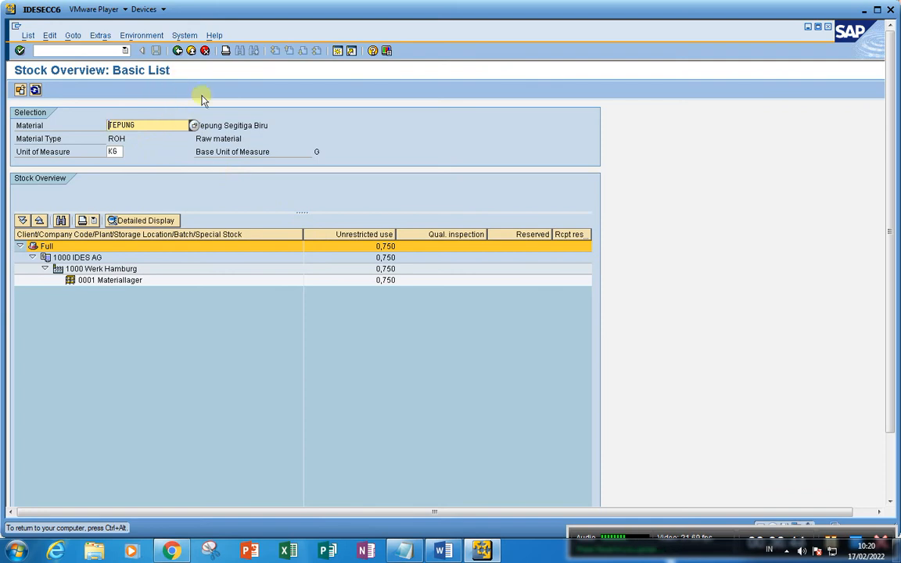
left_click(177, 51)
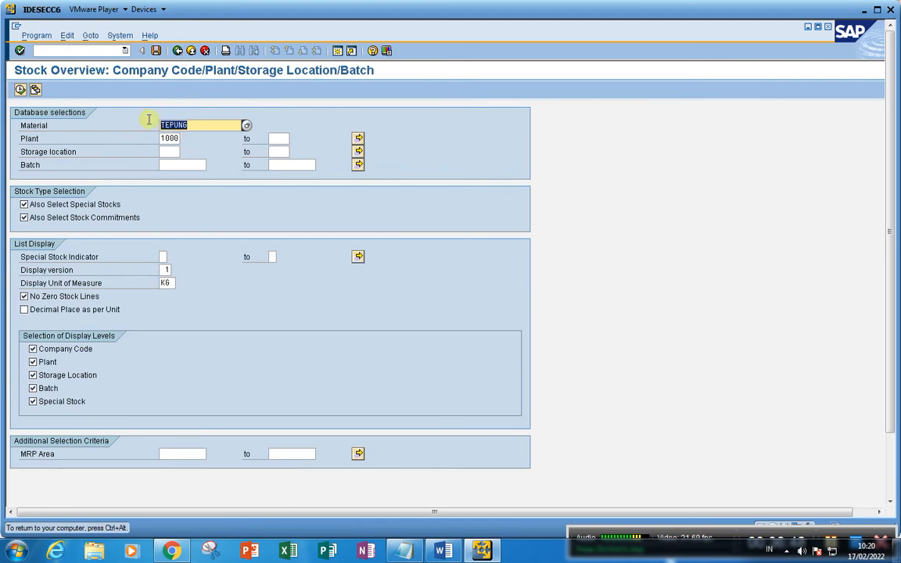
Change the material to GARAM, clear the display unit, list its stock in plant 1000, and return to the selection
type("garam")
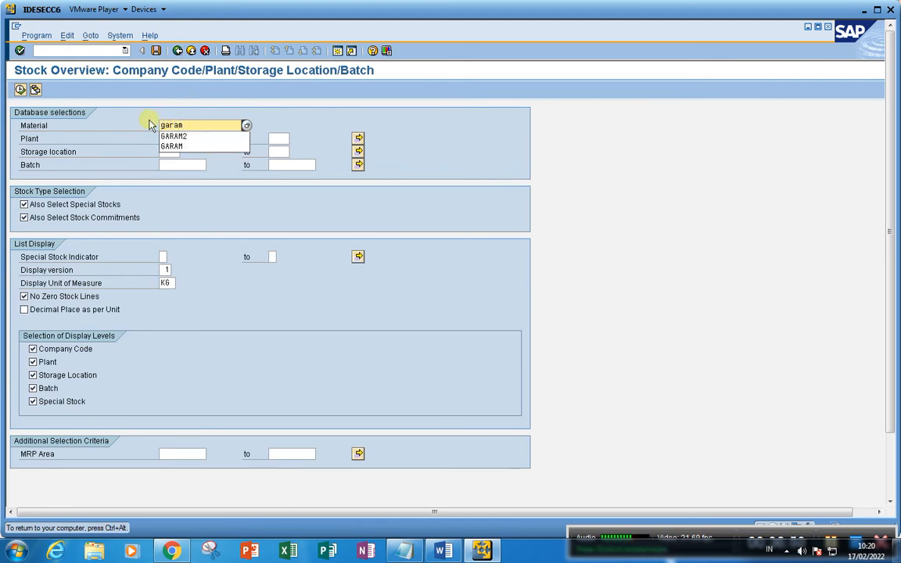
key("Return")
left_click(171, 282)
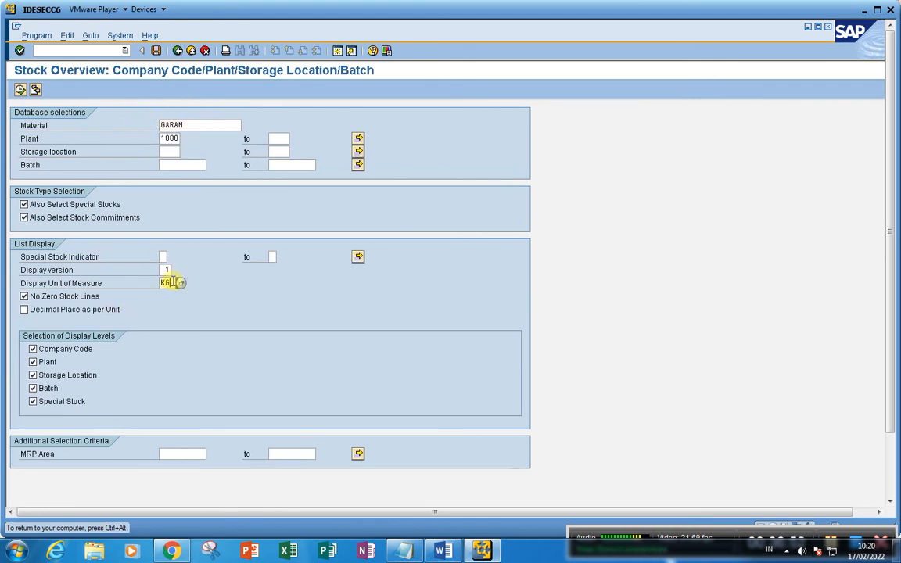
key("BackSpace")
key("BackSpace")
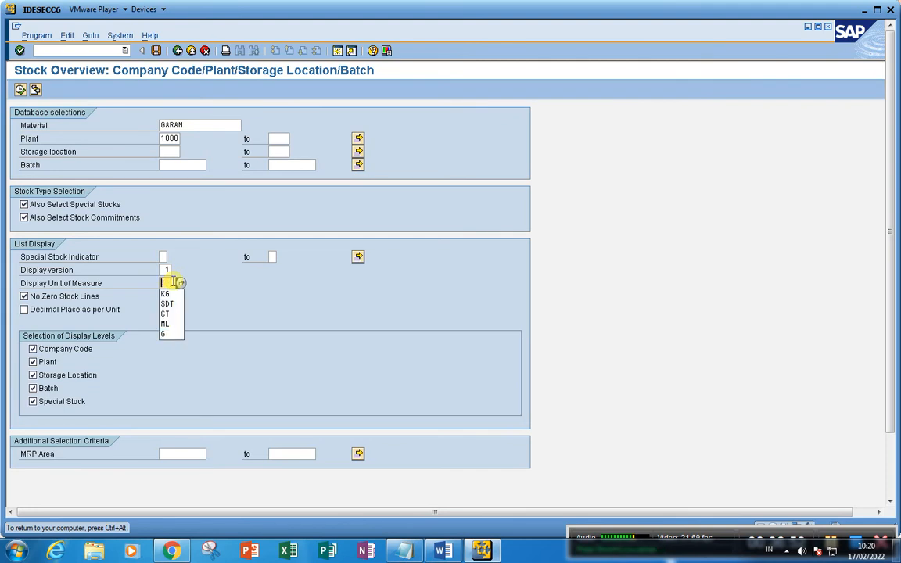
left_click(21, 88)
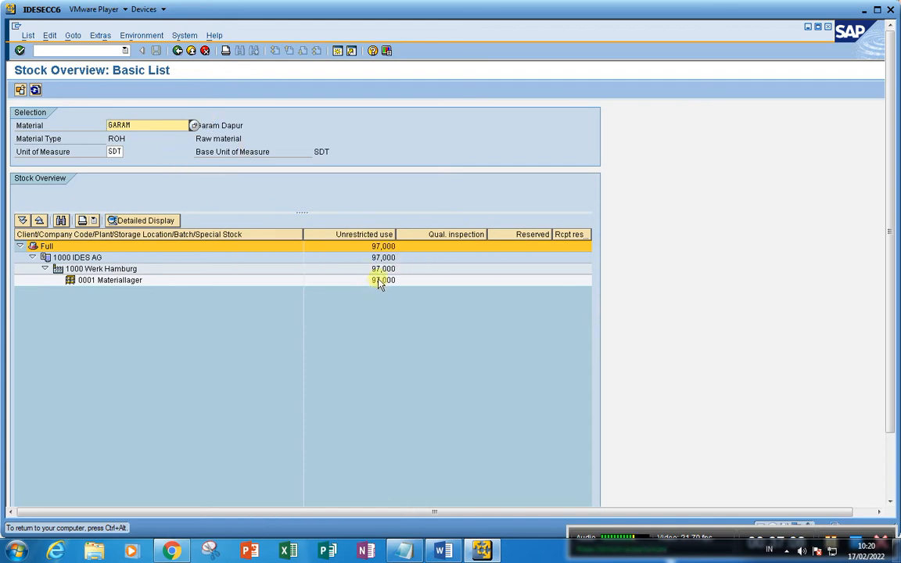
left_click(178, 51)
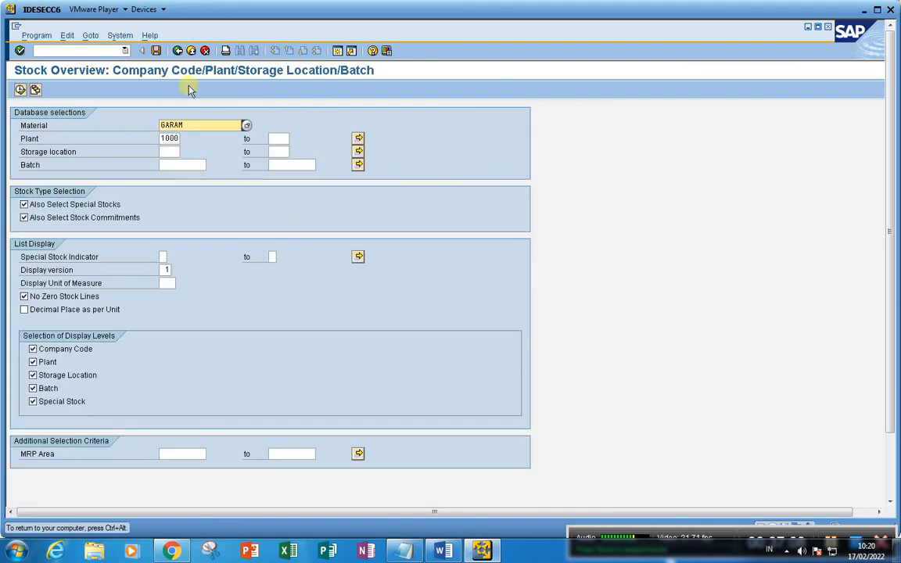
Look through the allowed display units, choose G (Gram), and list GARAM's stock in plant 1000
left_click(170, 284)
left_click(179, 283)
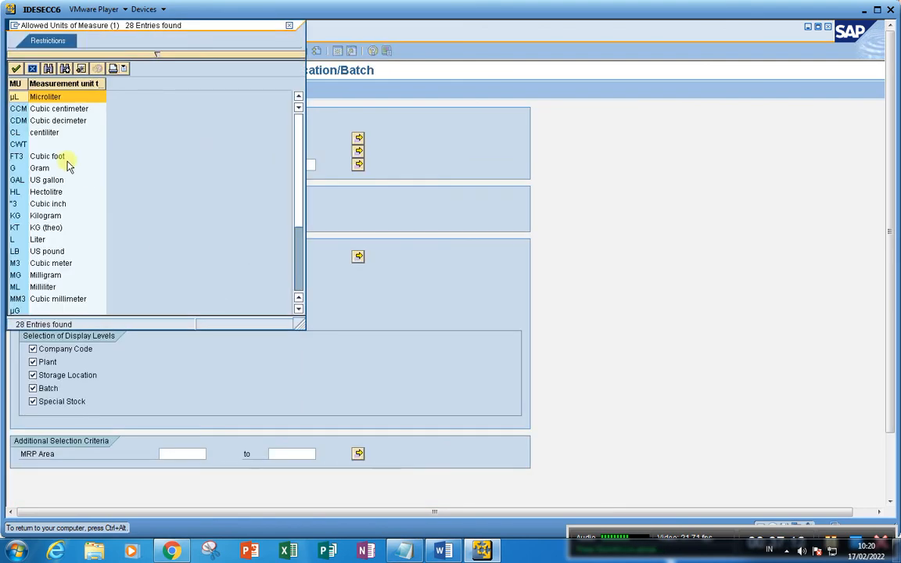
scroll(31, 226, "down", 4)
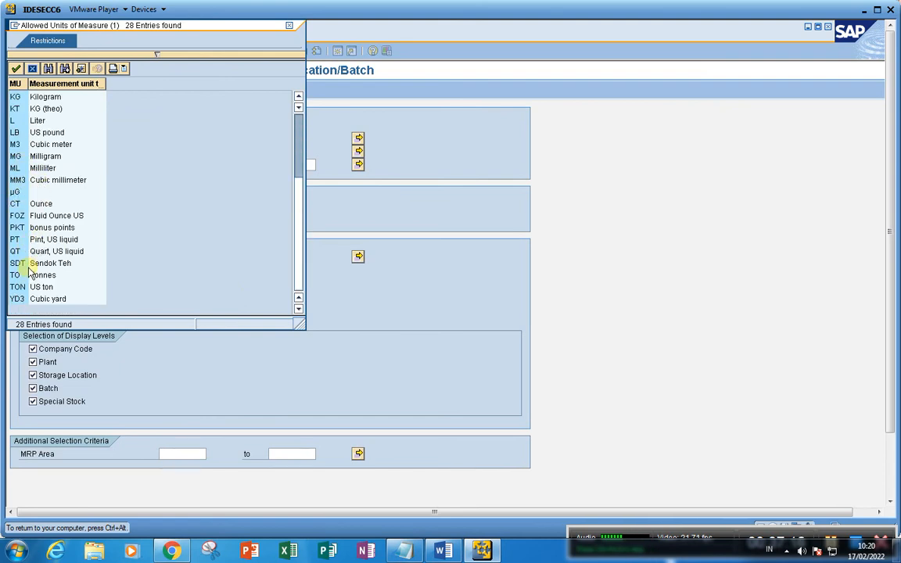
scroll(28, 235, "up", 4)
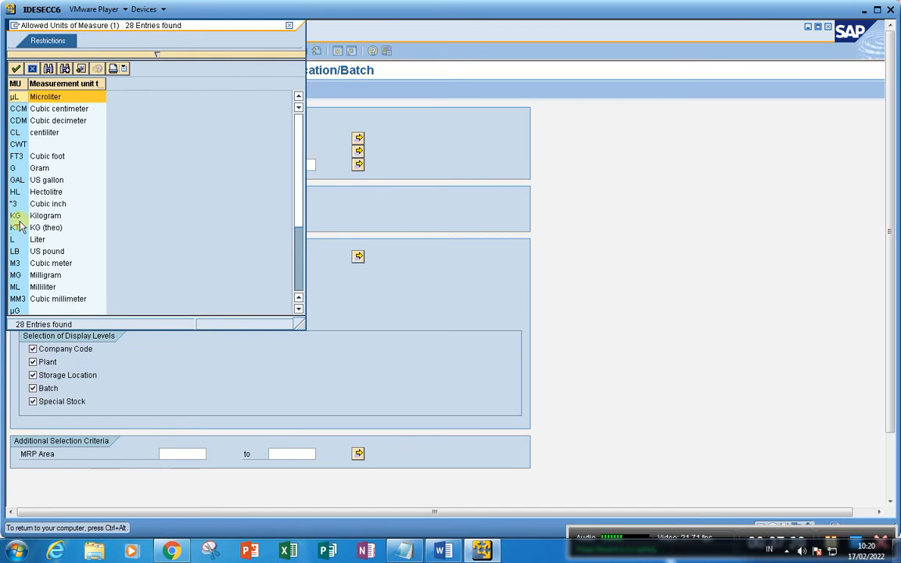
double_click(23, 169)
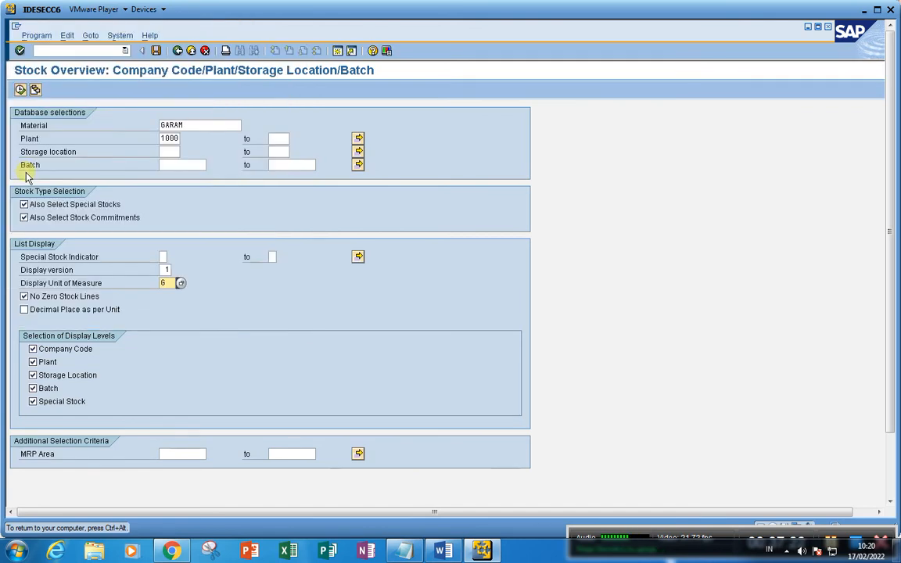
left_click(20, 89)
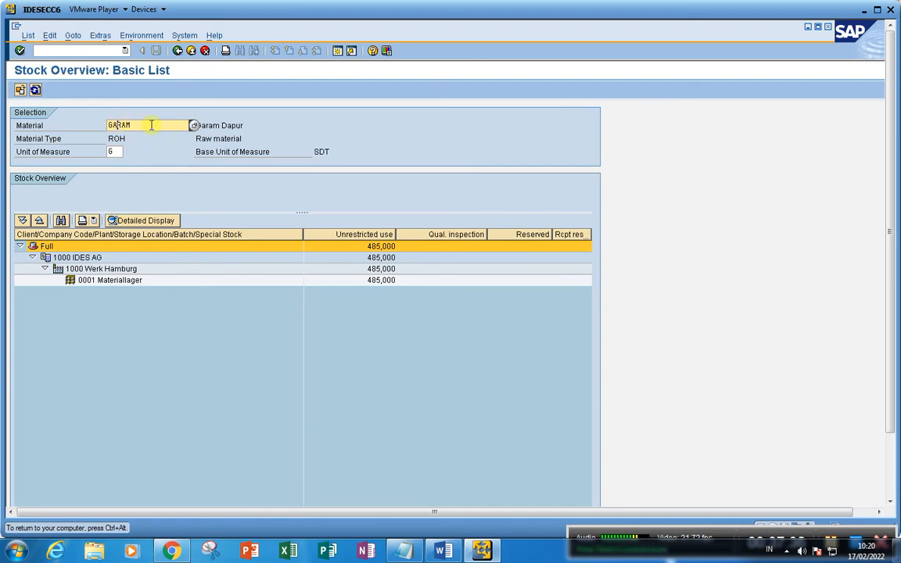
Display material GARAM with transaction mm03 from the Basic Data 1 view and check its unit-of-measure conversions in the additional data
left_click_drag(161, 125, 71, 126)
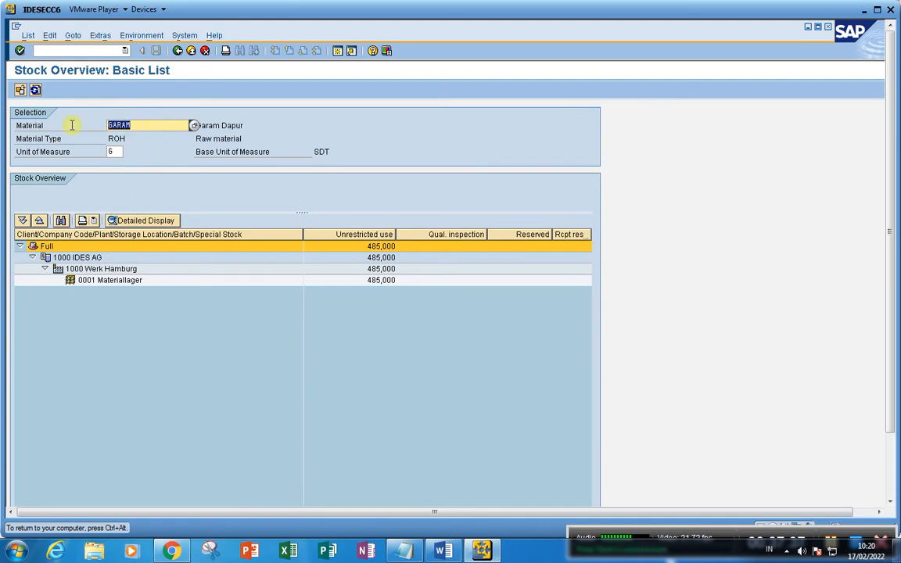
left_click(81, 50)
type("/n")
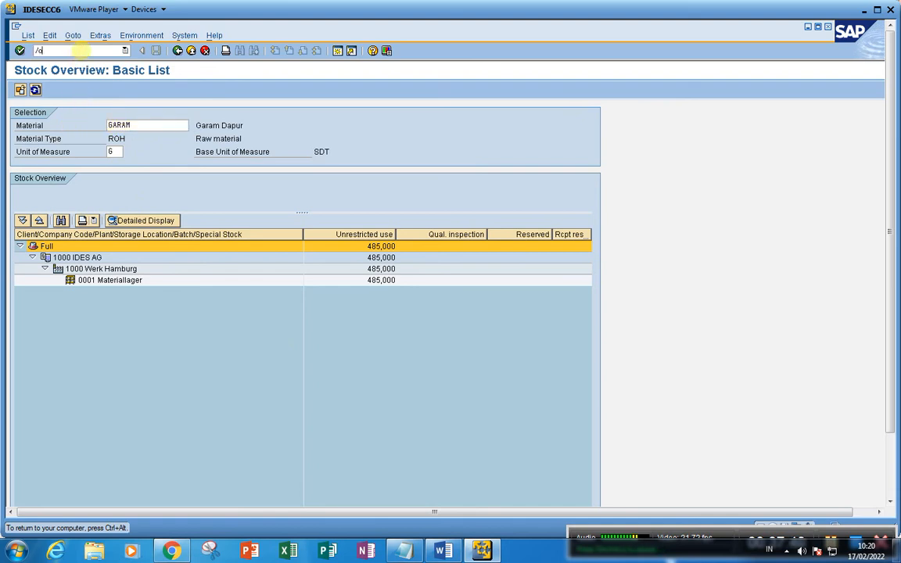
type("mm03")
key("Return")
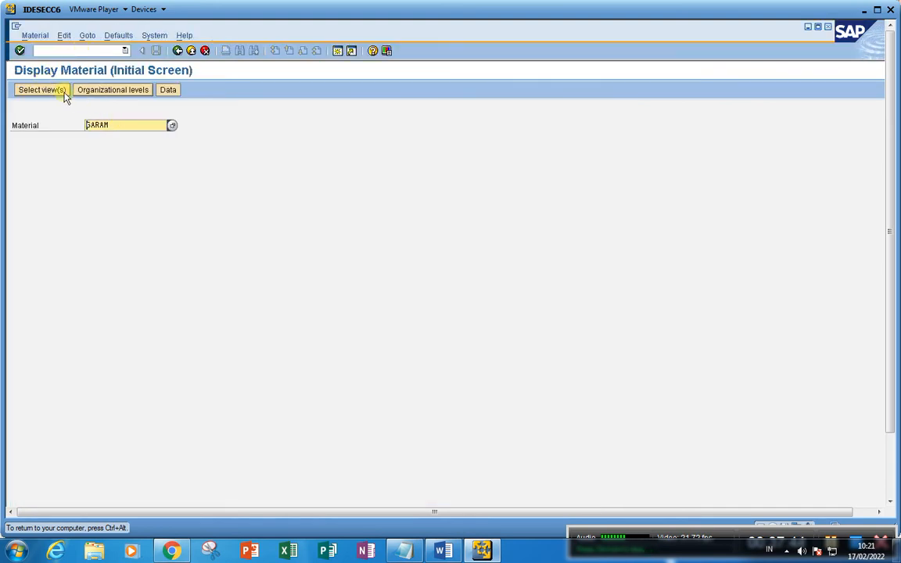
key("Return")
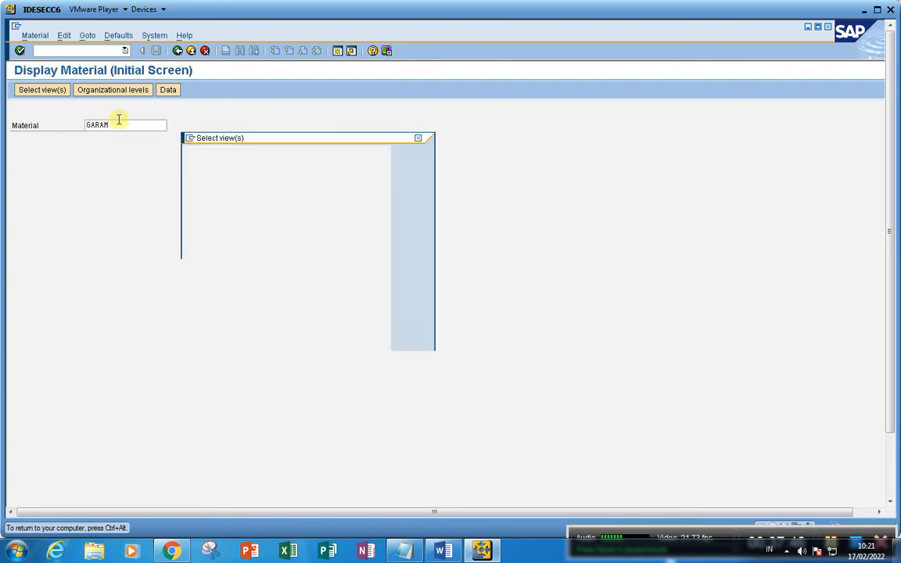
left_click(188, 169)
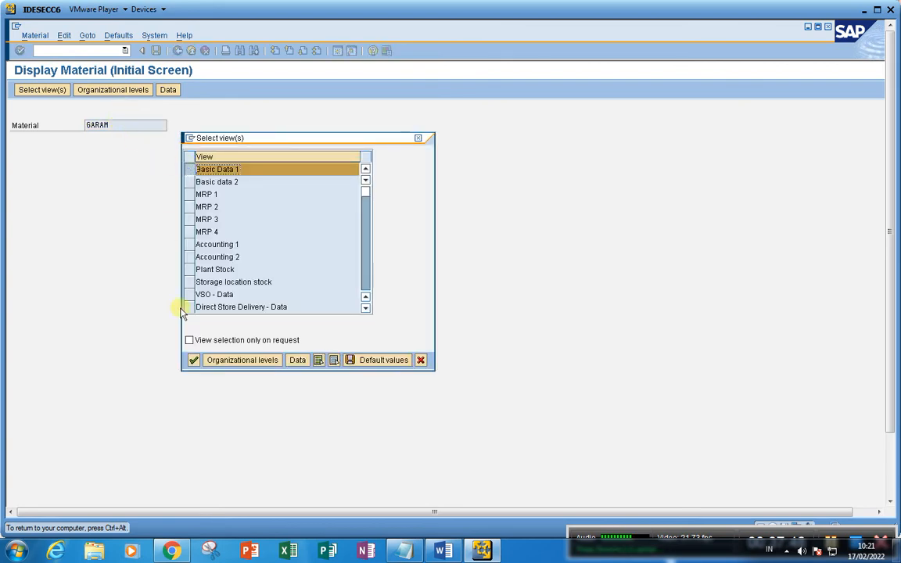
left_click(194, 360)
left_click(61, 88)
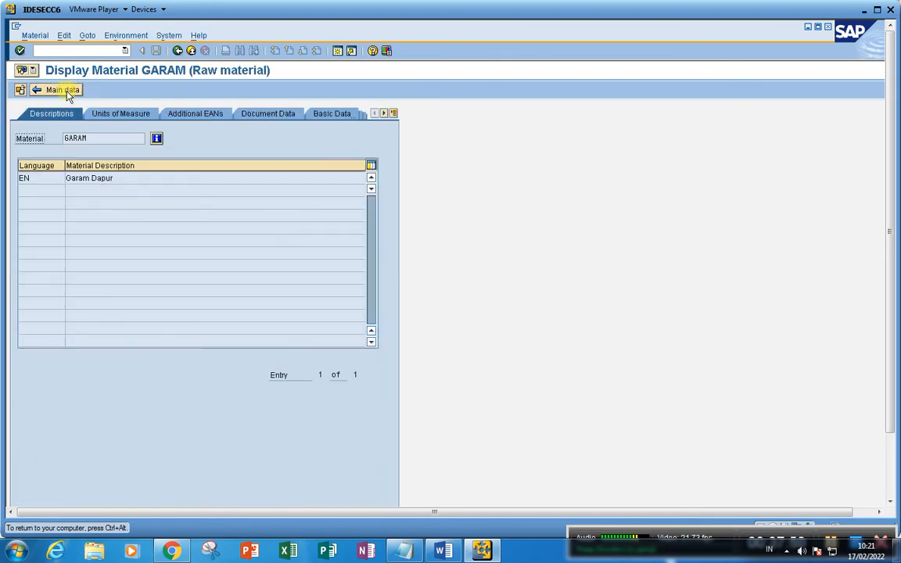
left_click(130, 119)
left_click(37, 216)
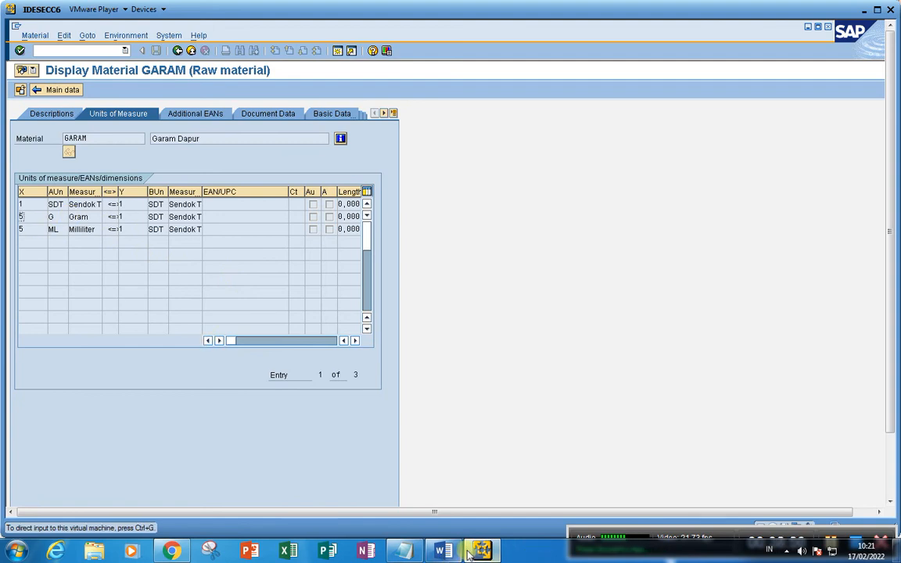
Switch to the Notepad note to check the ROTI TAWAR ingredient units, and return to the SAP window
mouse_move(482, 552)
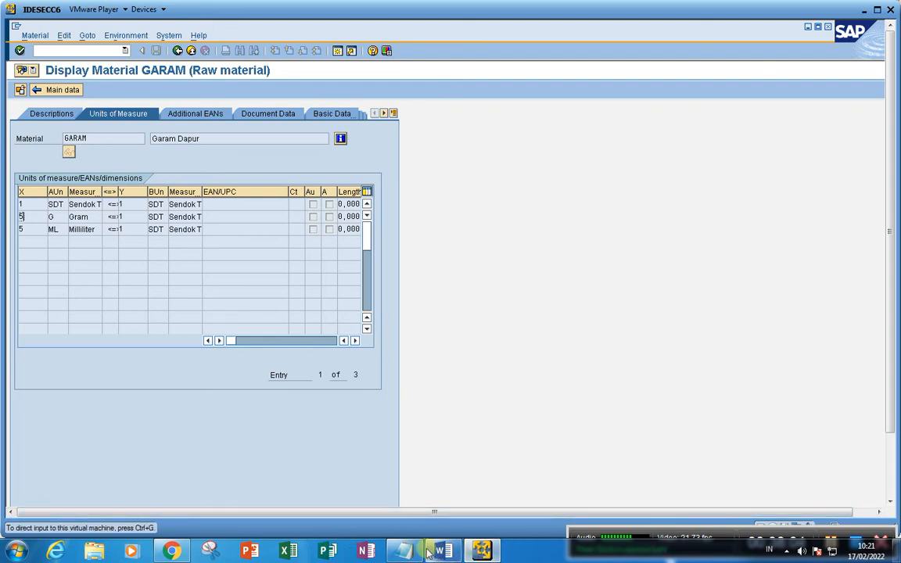
left_click(483, 552)
key("Return")
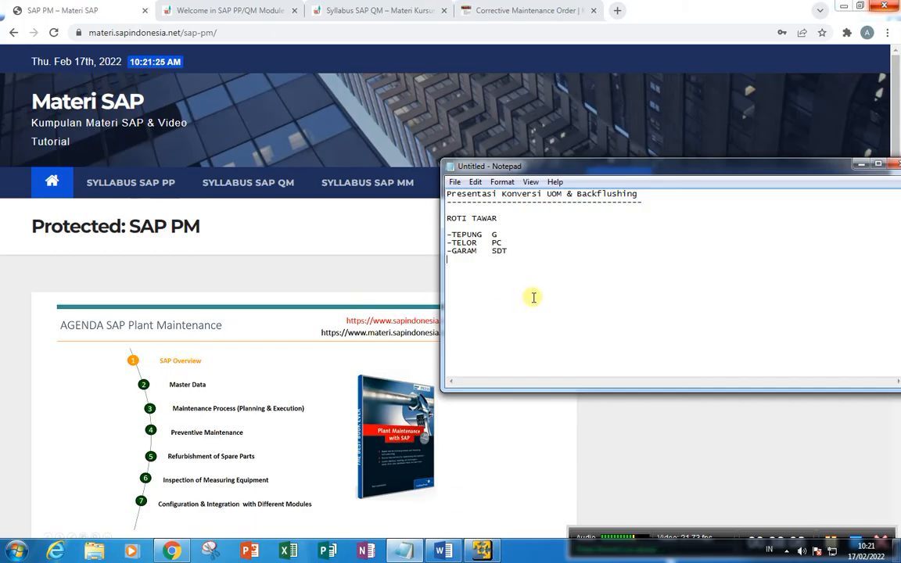
left_click(482, 551)
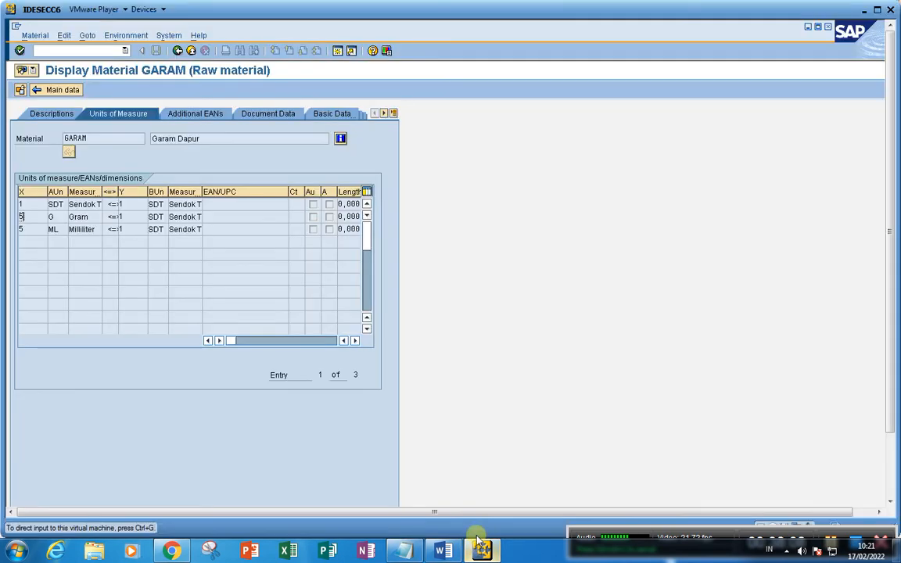
Start the stock overview with transaction mmbe, list TELOR's stock in plant 1000, and return to the selection screen
left_click(64, 52)
type("/nmm03")
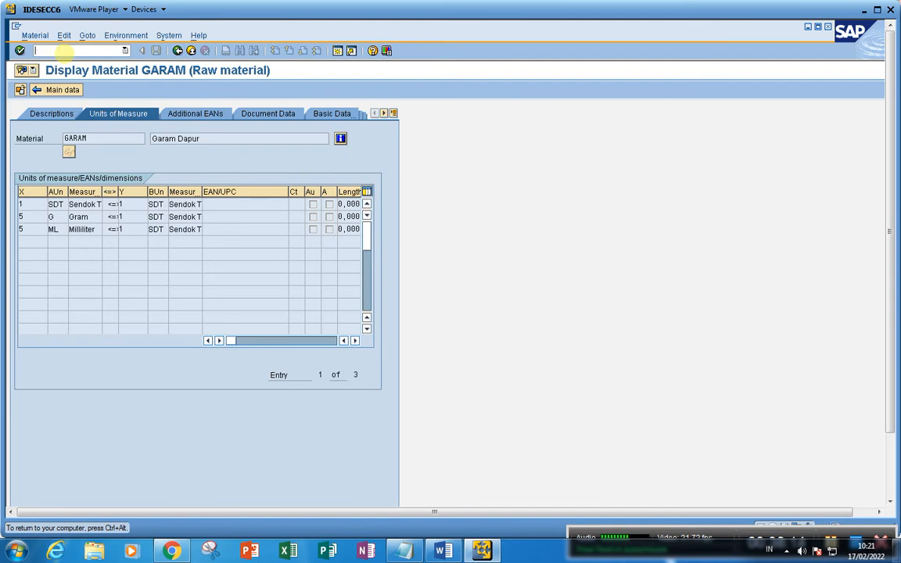
type("nmmbe")
key("Return")
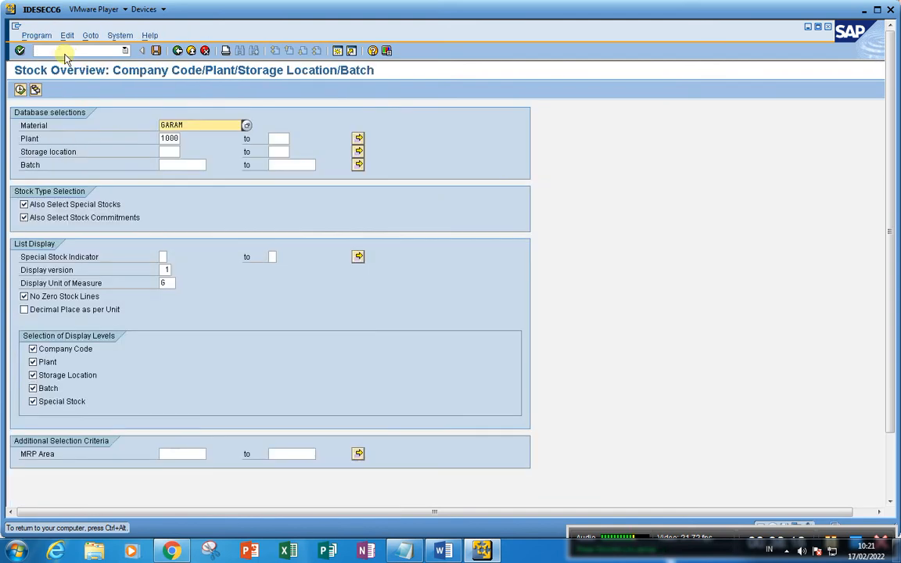
left_click_drag(195, 125, 116, 110)
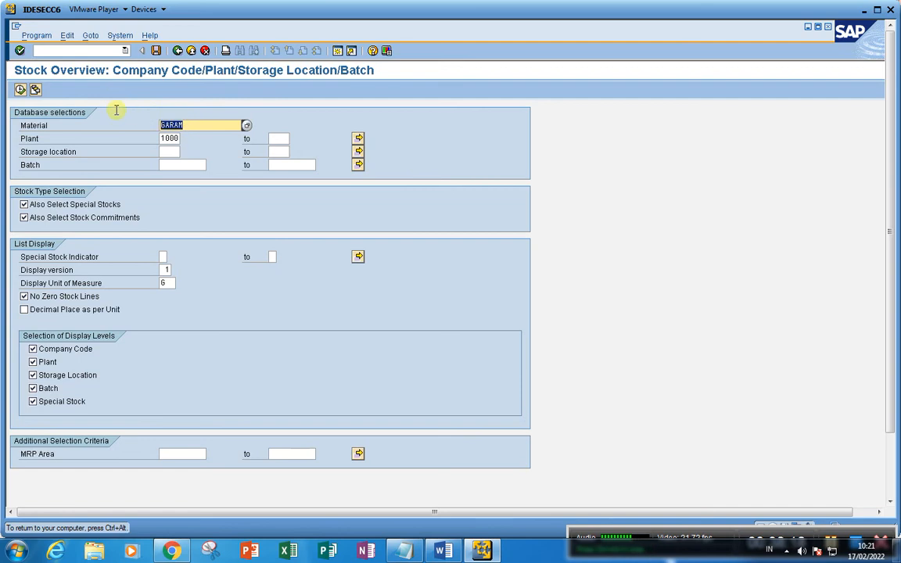
type("TELOR")
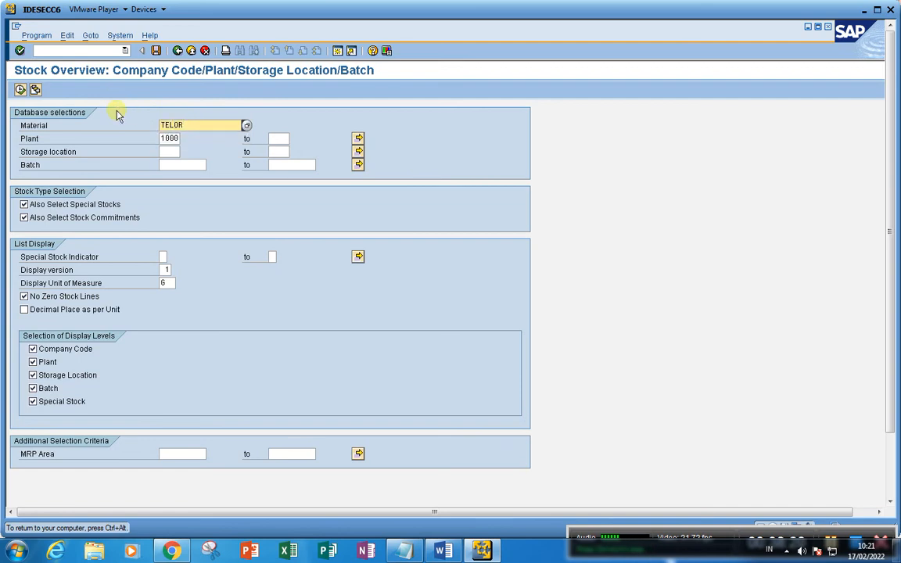
left_click(20, 89)
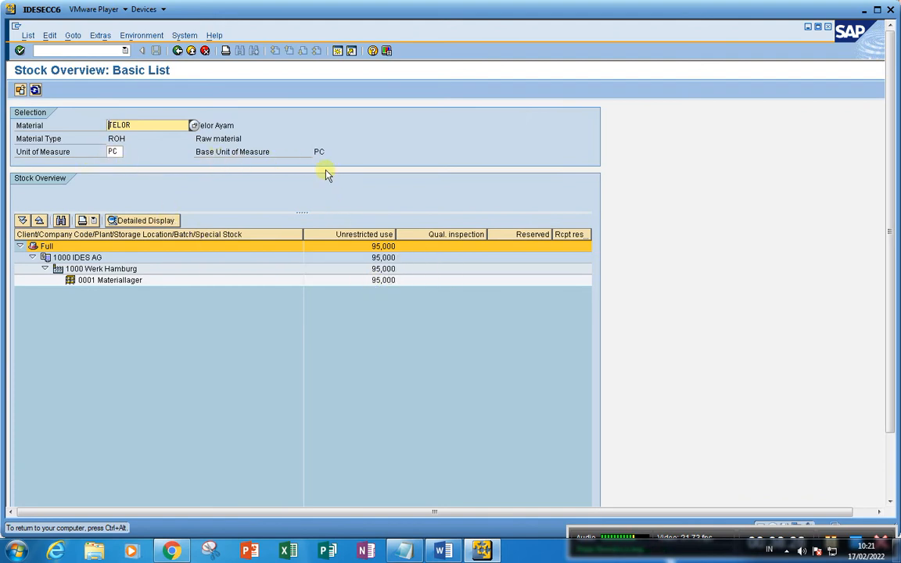
left_click(177, 51)
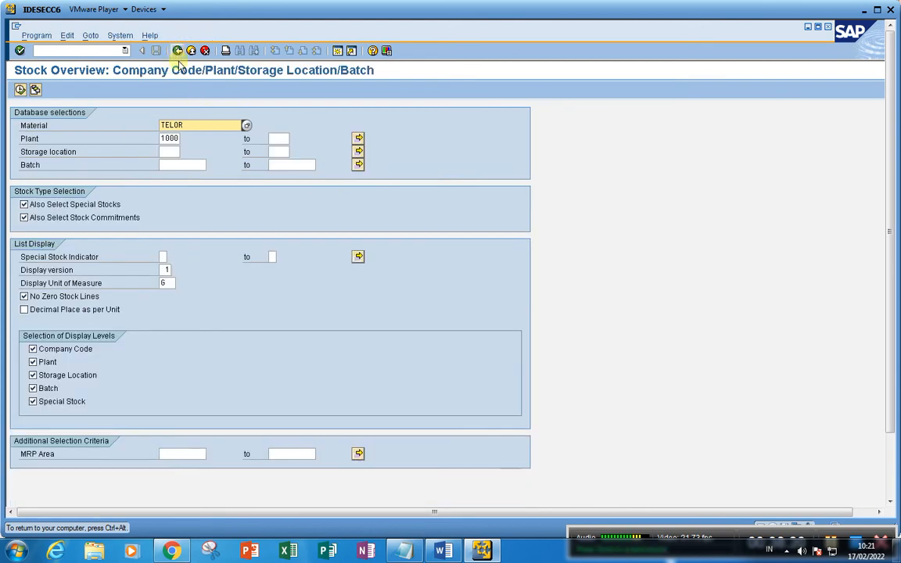
Set the display unit of measure to LSN (LUSIN) and list TELOR's stock again
left_click(167, 283)
left_click(181, 284)
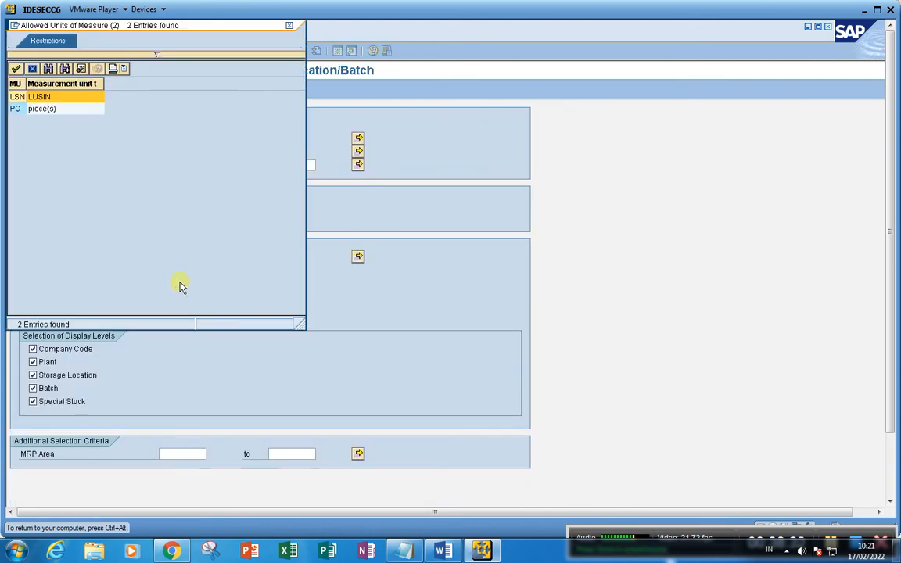
double_click(15, 97)
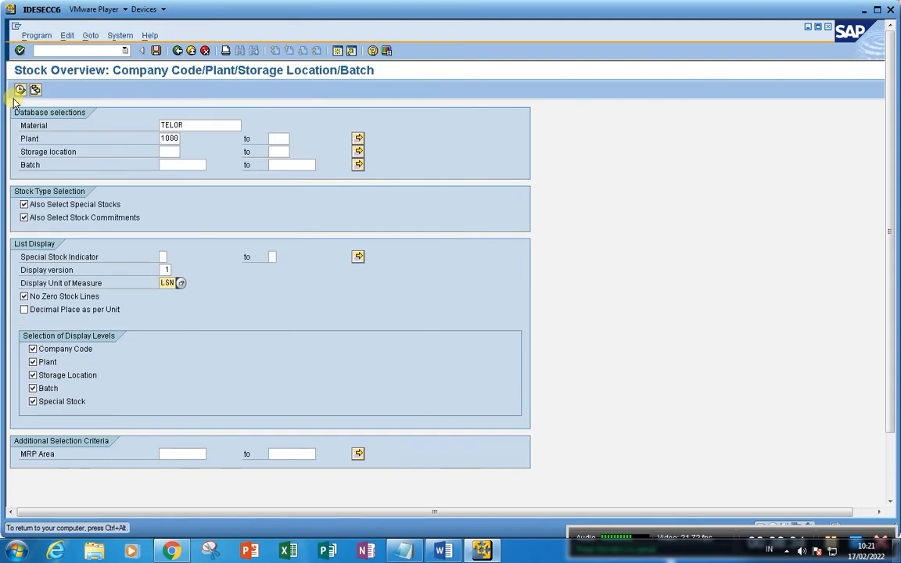
left_click(20, 90)
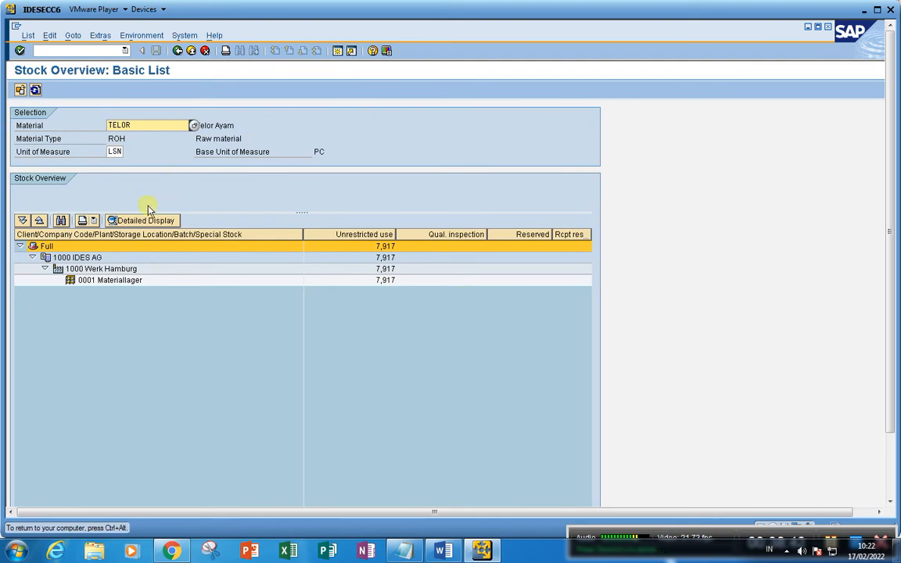
Leave the stock overview and start creating a production order with transaction co01
left_click(81, 52)
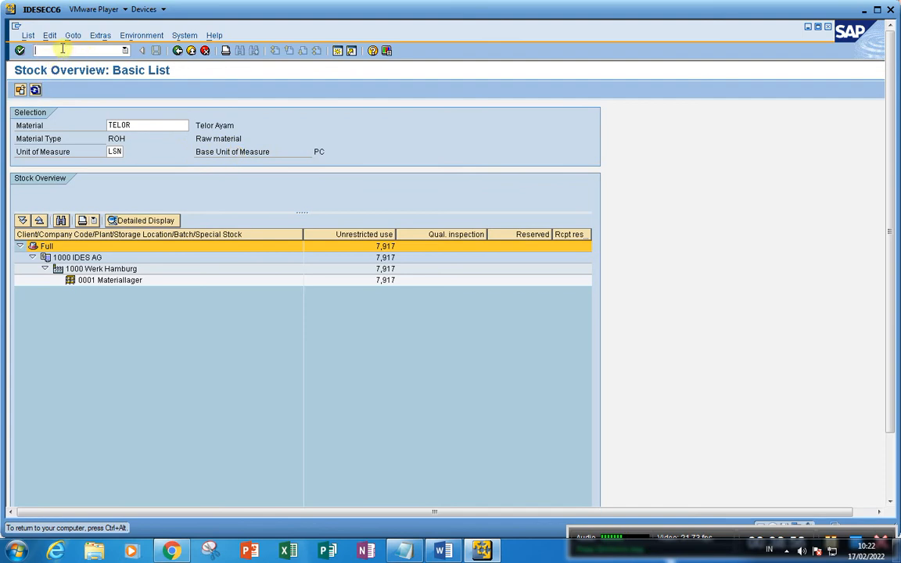
type("/")
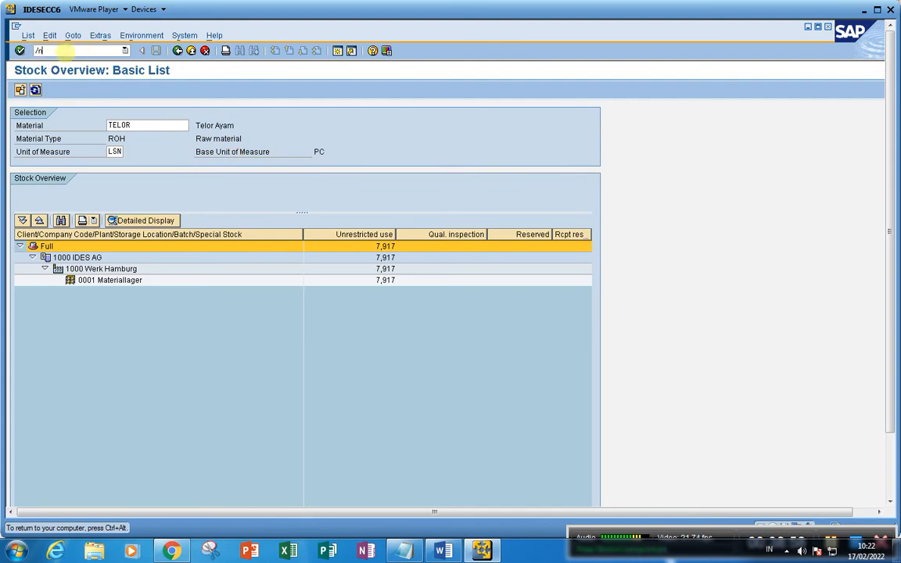
type("n")
key("Return")
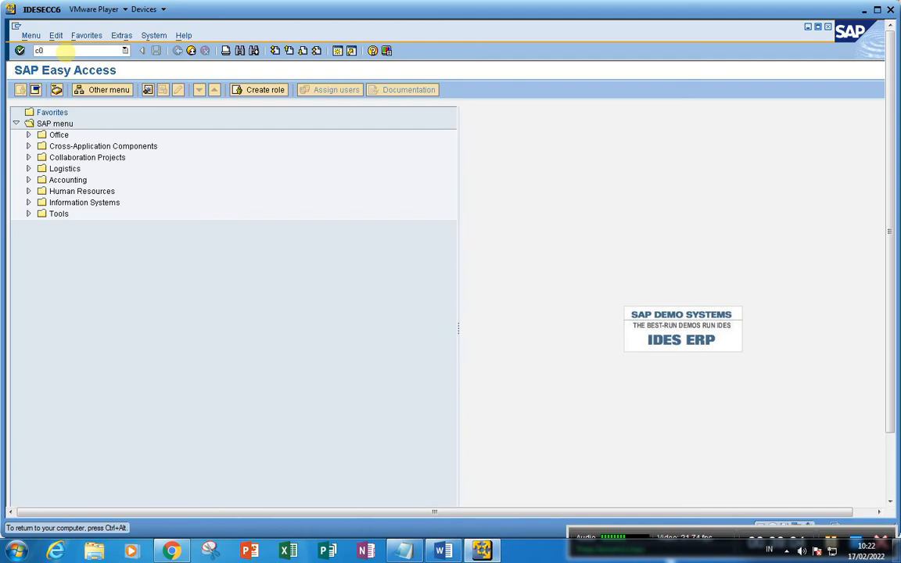
type("co01")
key("Return")
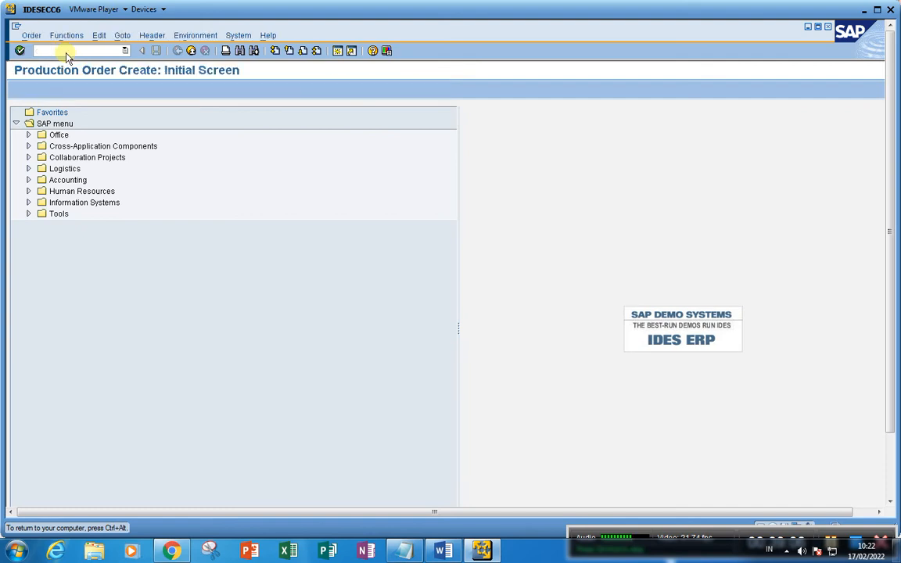
Enter material ROTI and order type PP01 for the new production order in plant 1000
key("BackSpace")
key("Down")
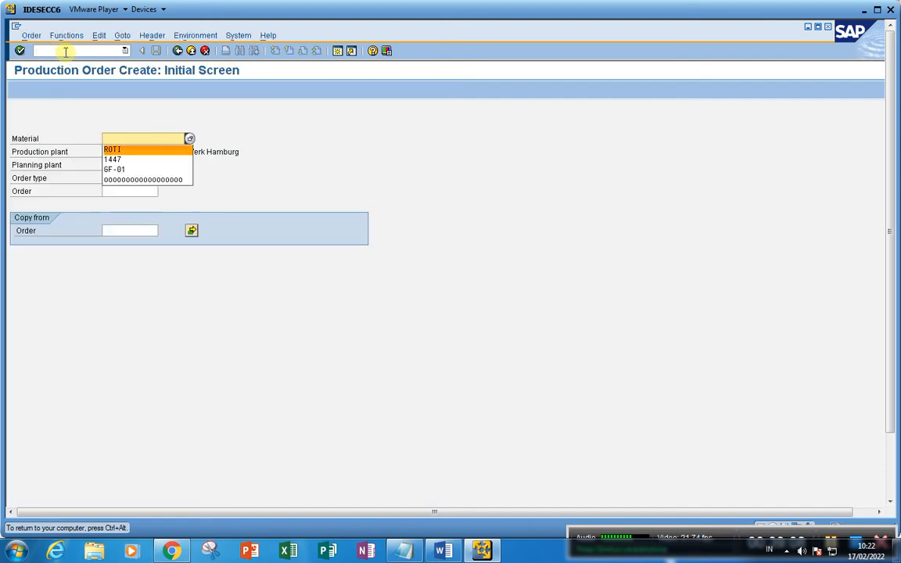
key("Return")
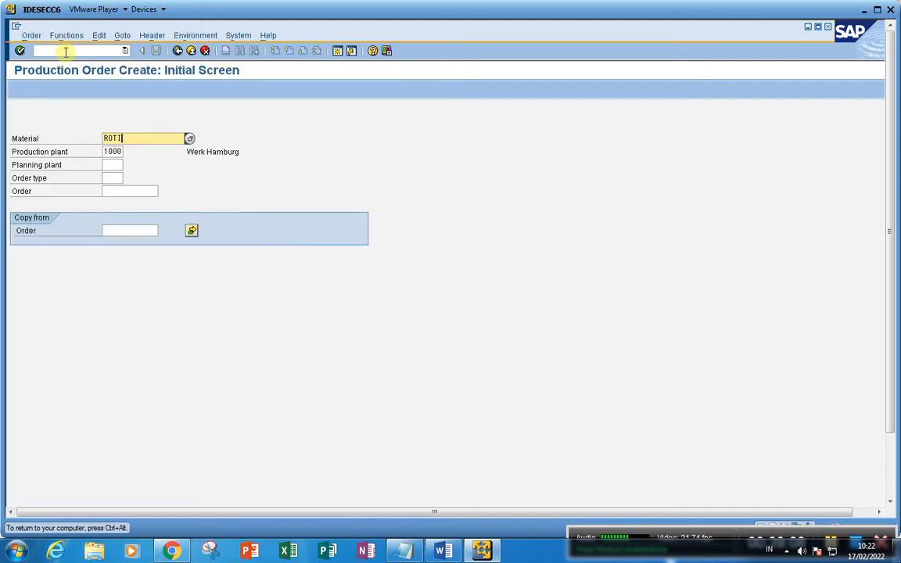
left_click(123, 177)
key("BackSpace")
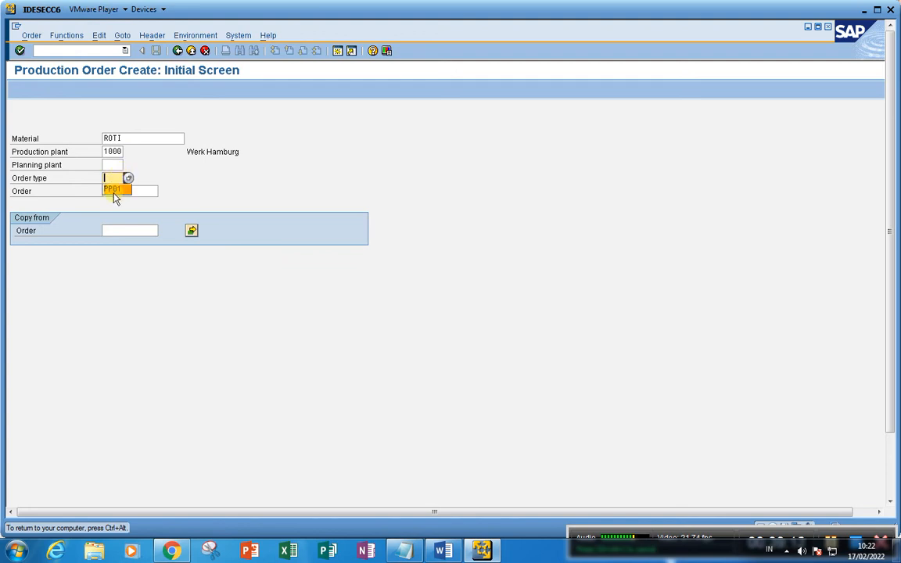
left_click(113, 190)
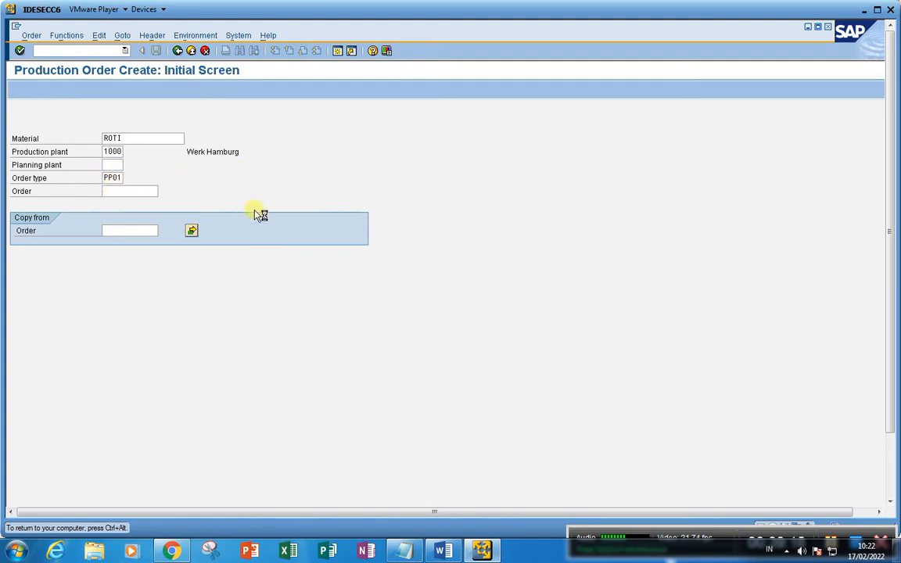
Open the order header and set the total quantity to 3 PC with the scheduling type Current date
key("Return")
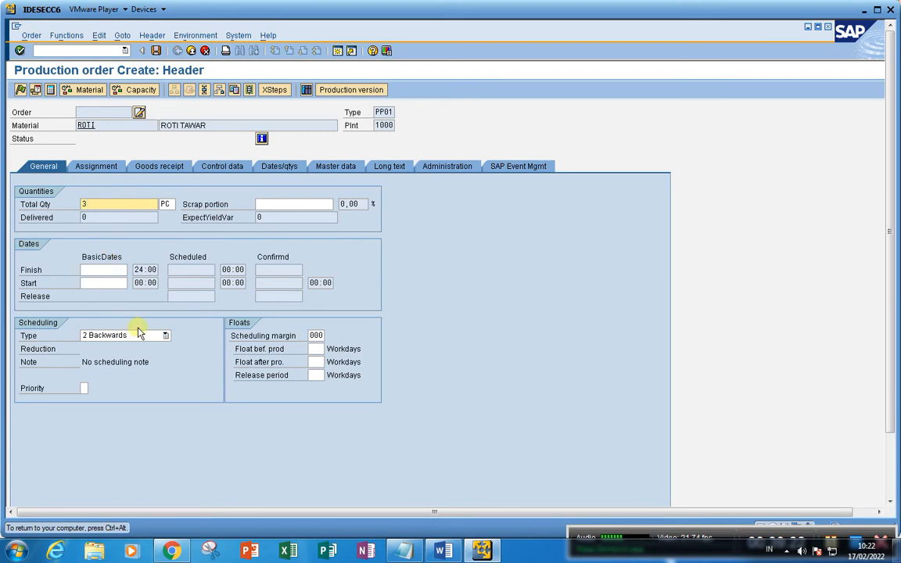
left_click(163, 336)
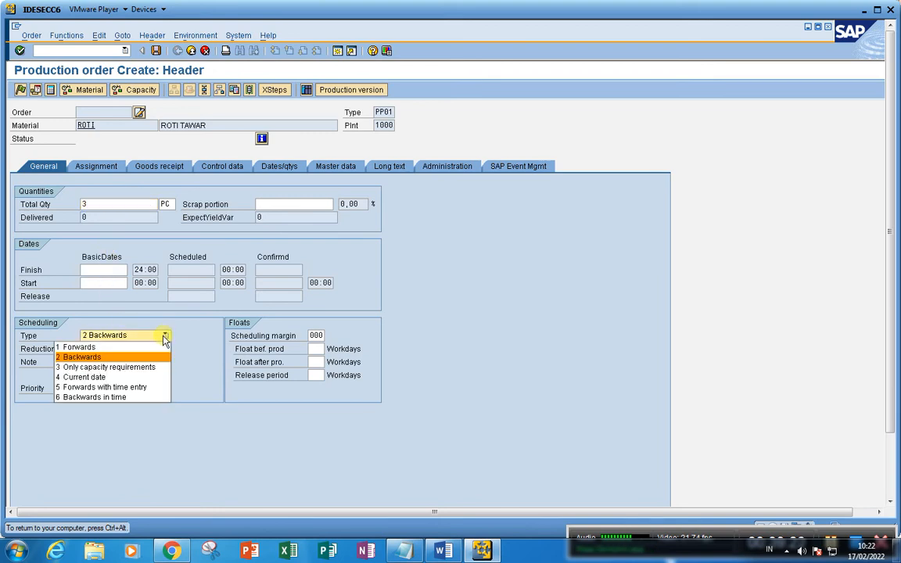
left_click(102, 378)
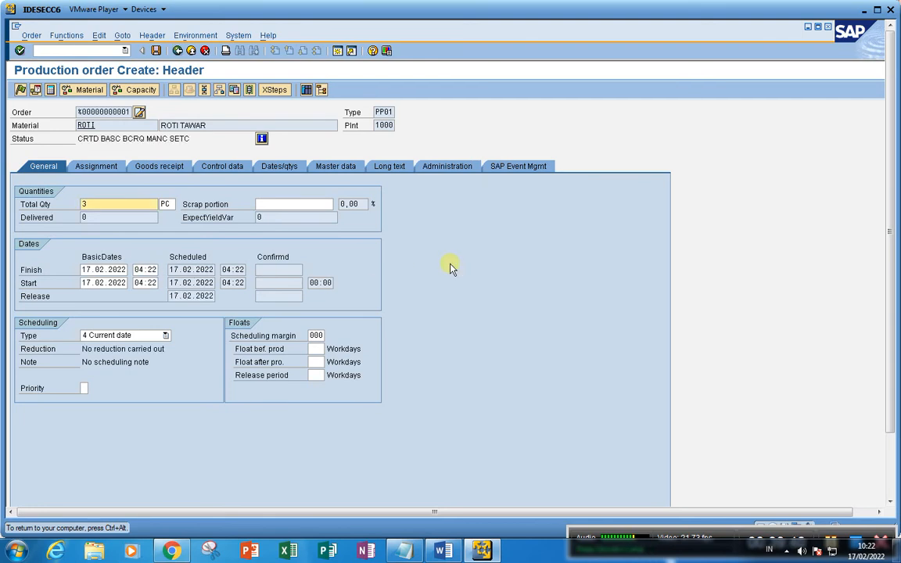
Review the order header's assignment, goods receipt, control data and master data details
left_click(100, 167)
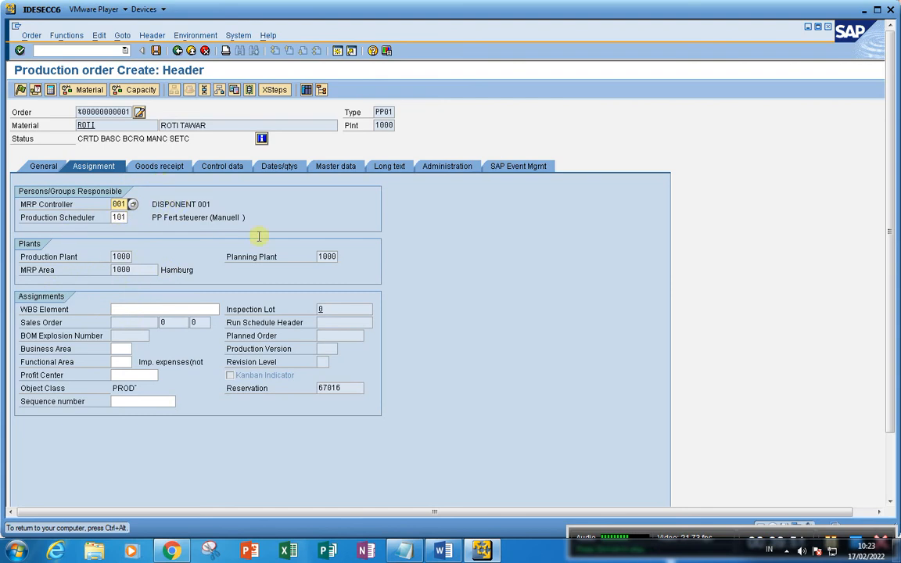
left_click(155, 169)
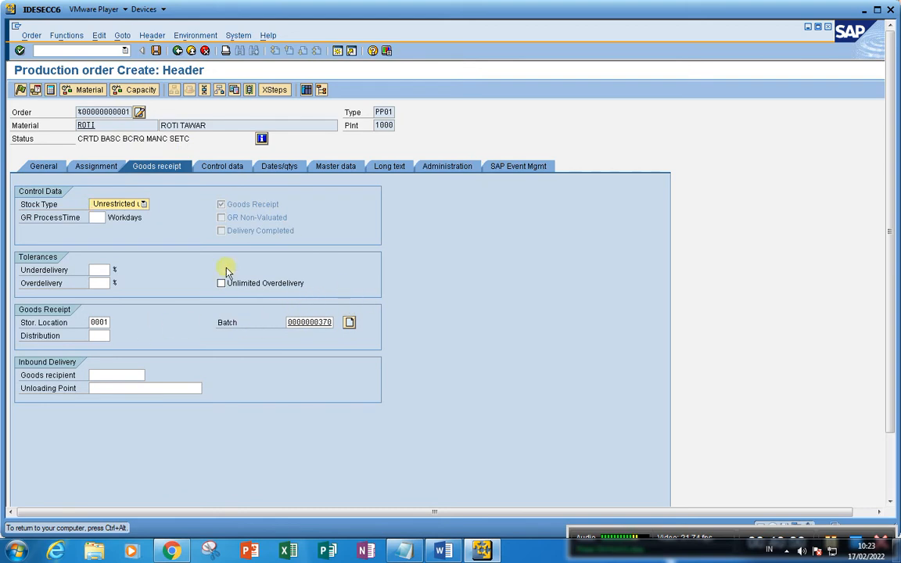
left_click(227, 168)
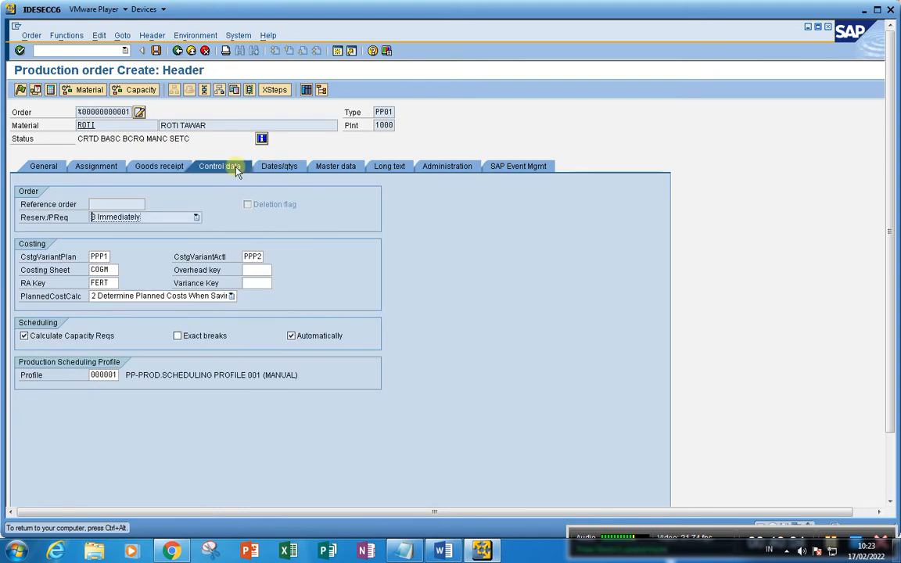
left_click(329, 166)
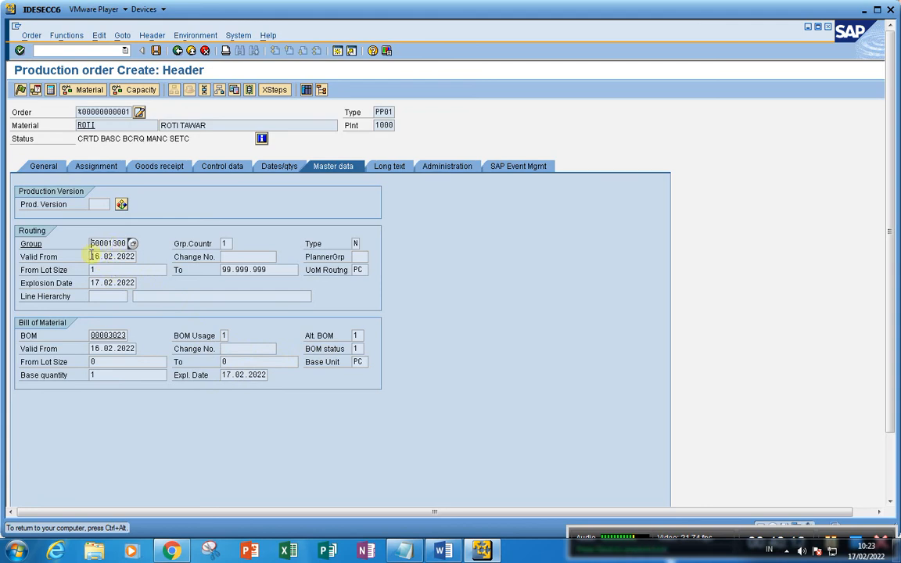
Open the order's component overview, widen the Backflush column and check the backflush setting of the components
left_click(207, 90)
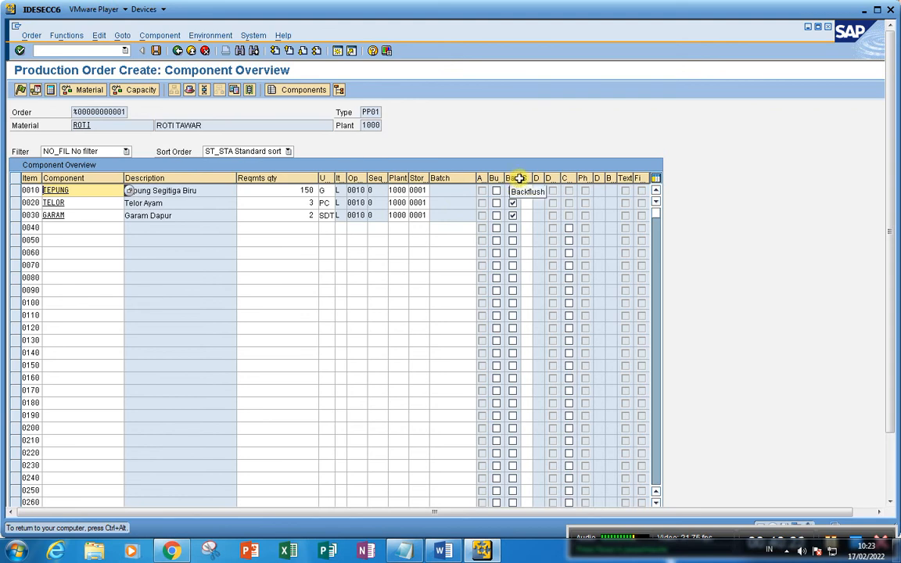
left_click_drag(520, 178, 525, 180)
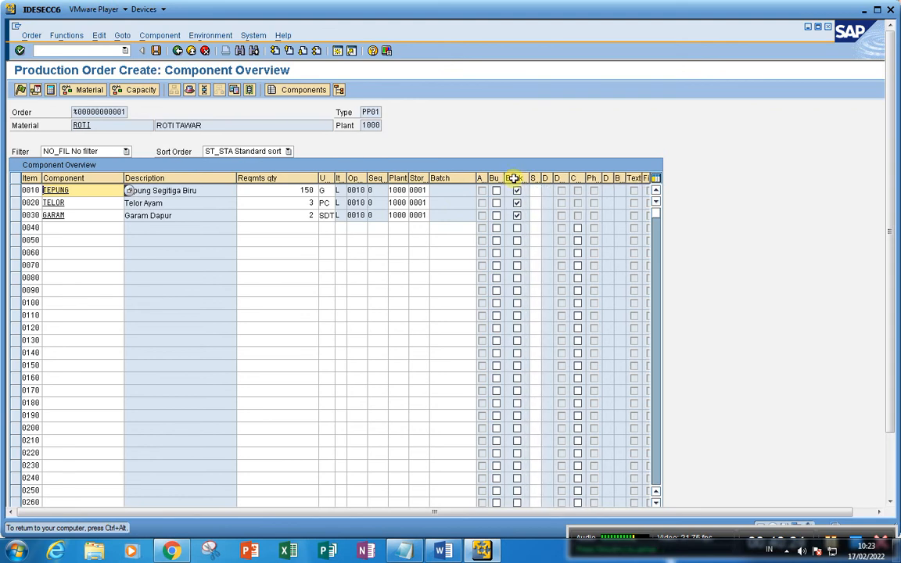
left_click(516, 190)
left_click(516, 202)
Open the operation overview and examine the settings of control key PP95 for operation 0010
left_click(203, 89)
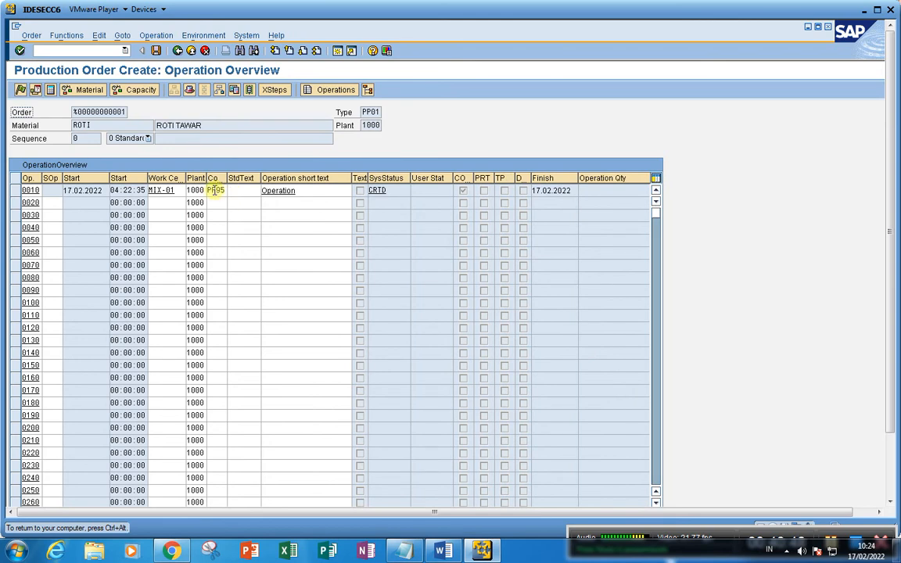
left_click(219, 190)
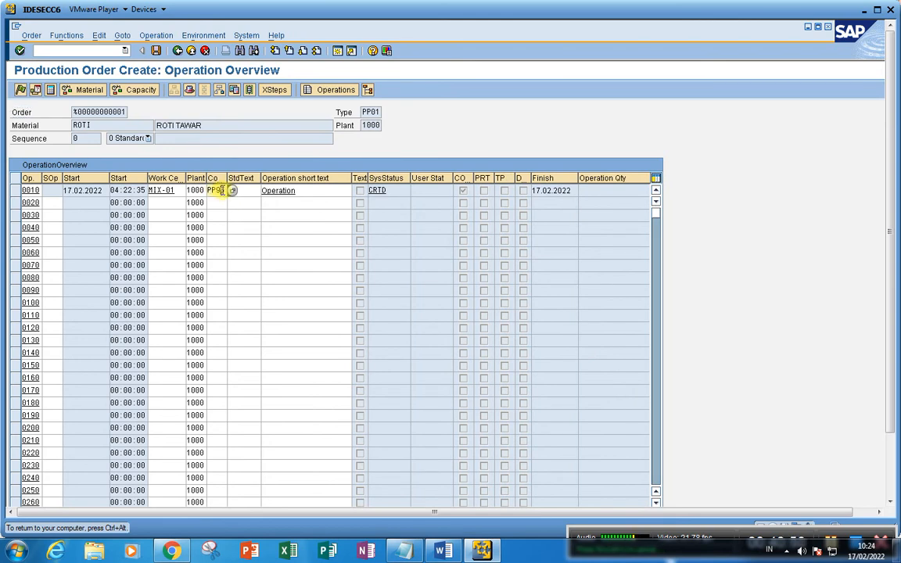
left_click(232, 191)
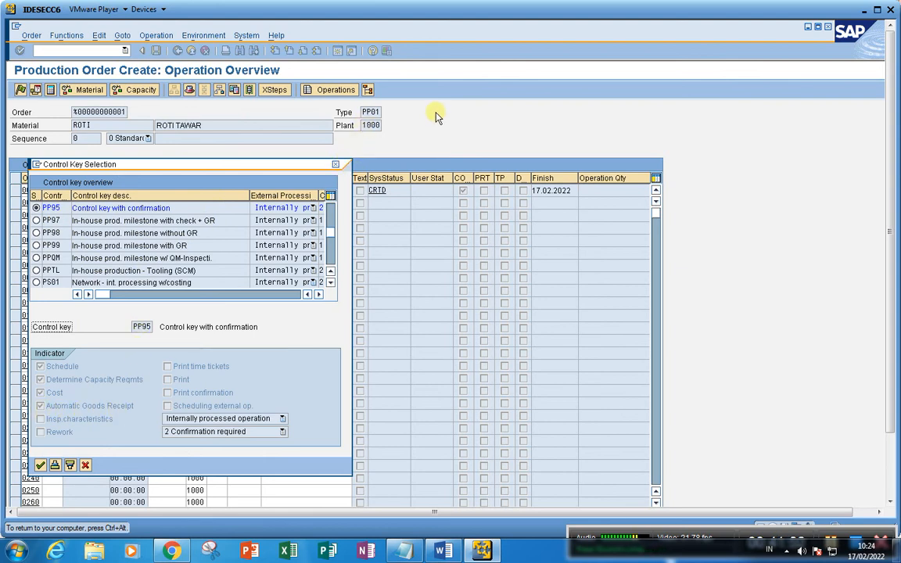
left_click(341, 166)
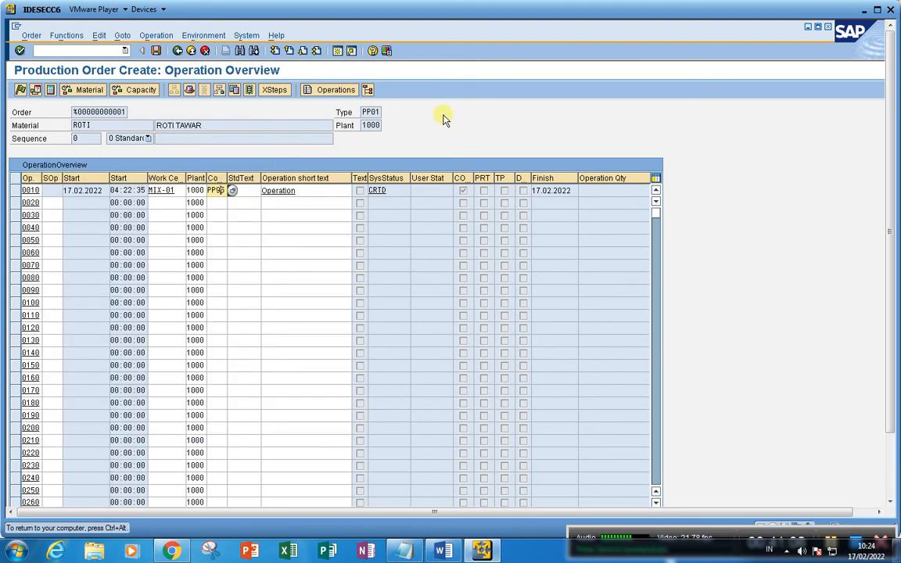
Save the new production order and check the status message for its order number
key("Return")
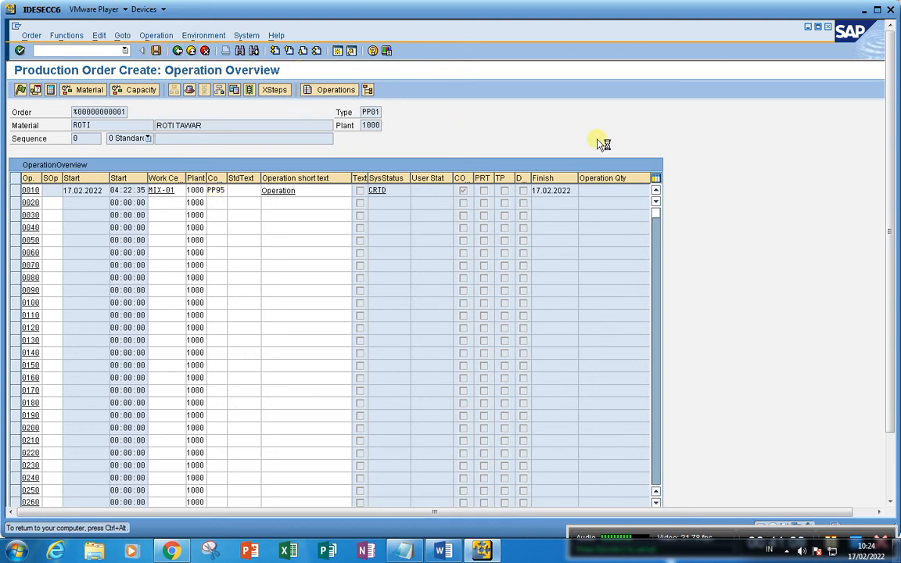
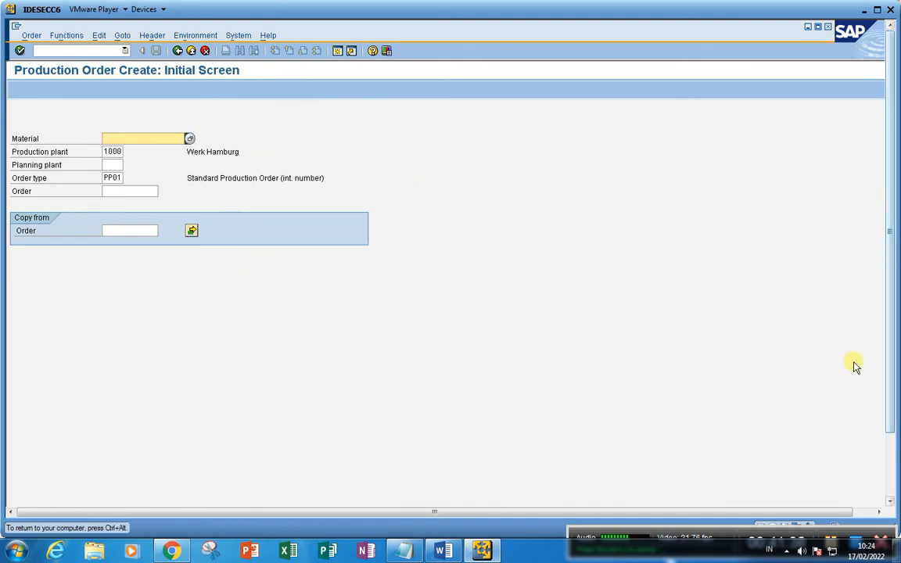
left_click_drag(892, 388, 888, 414)
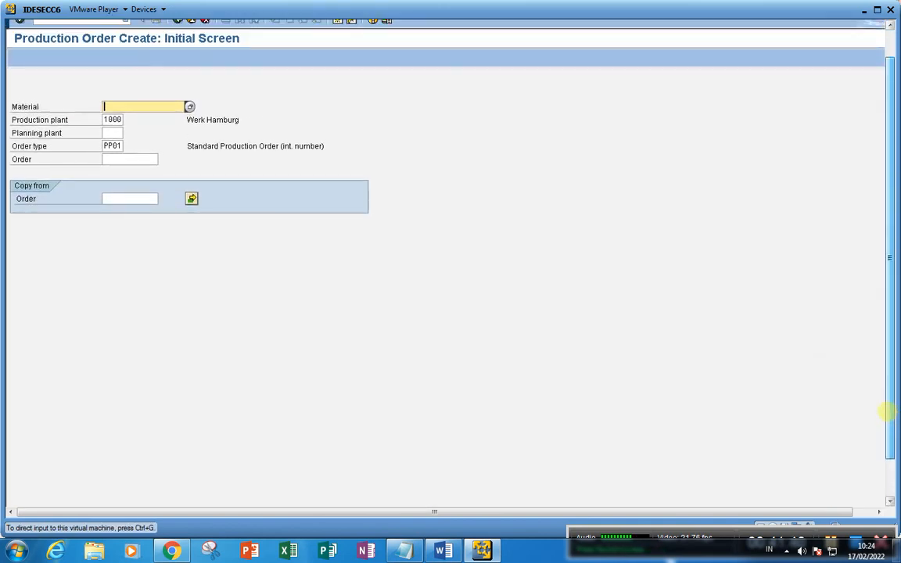
left_click_drag(889, 302, 778, 225)
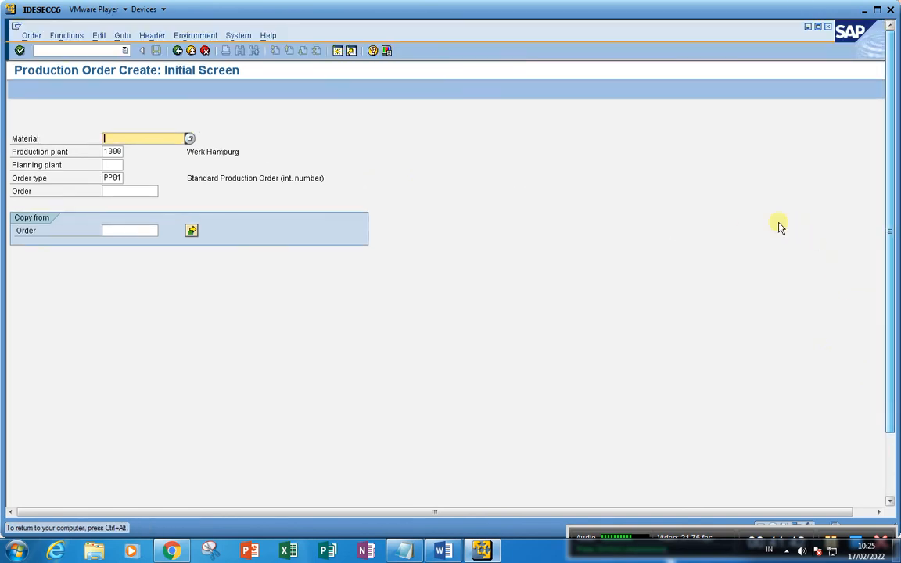
Open the saved ROTI production order for changing with transaction co02
left_click(66, 51)
type("/")
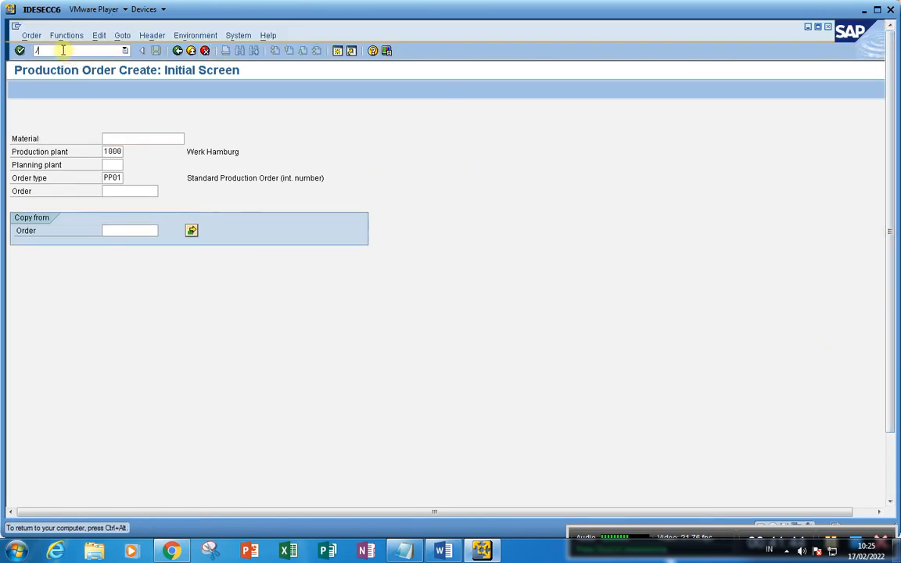
type("nco02")
key("Return")
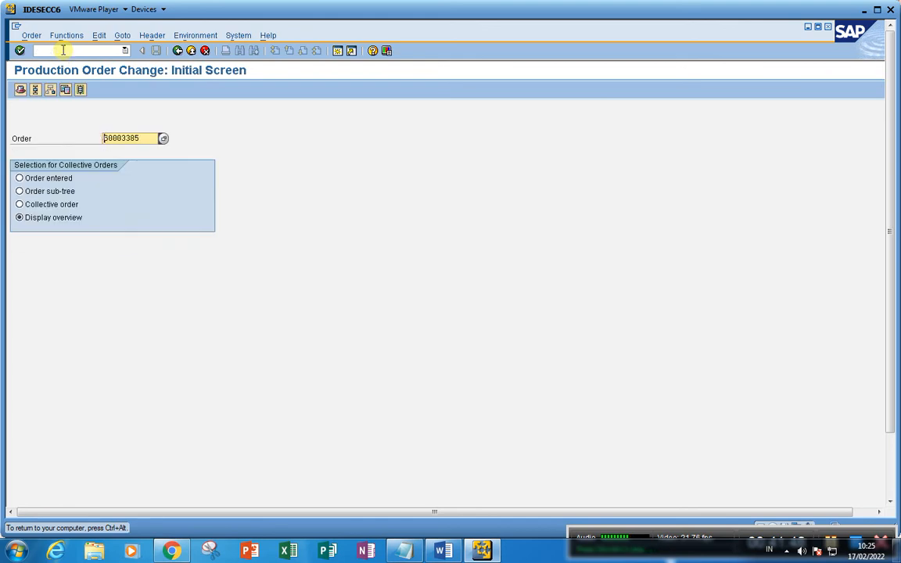
key("Return")
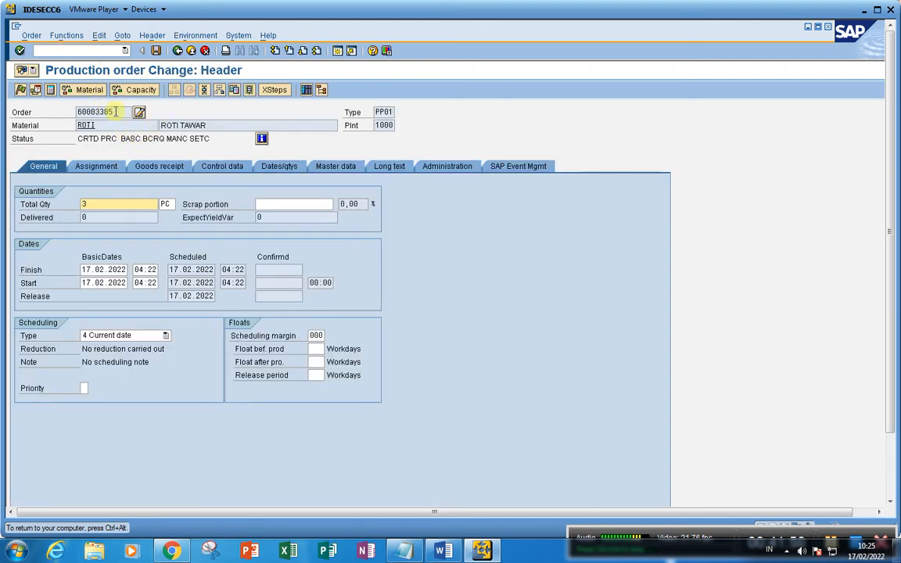
Release the ROTI production order and save it
left_click(94, 209)
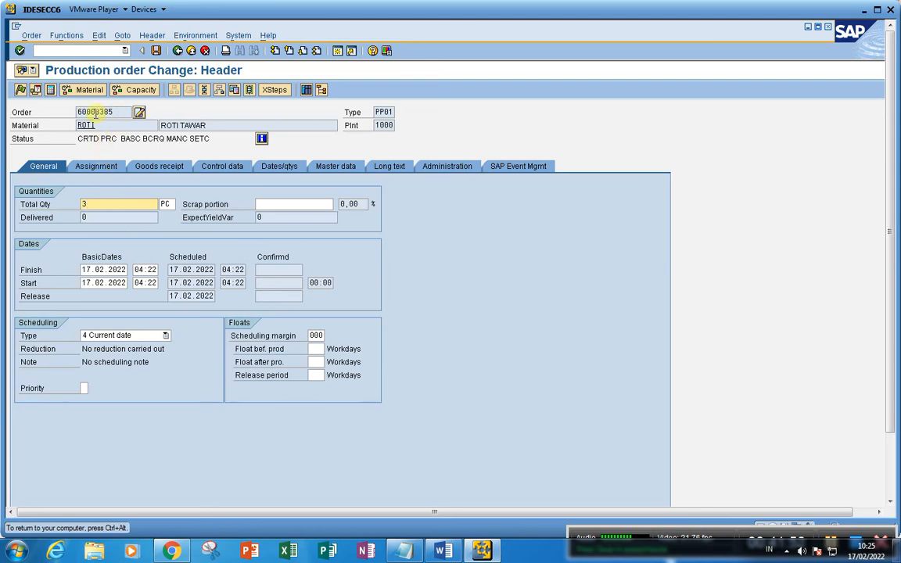
left_click(20, 91)
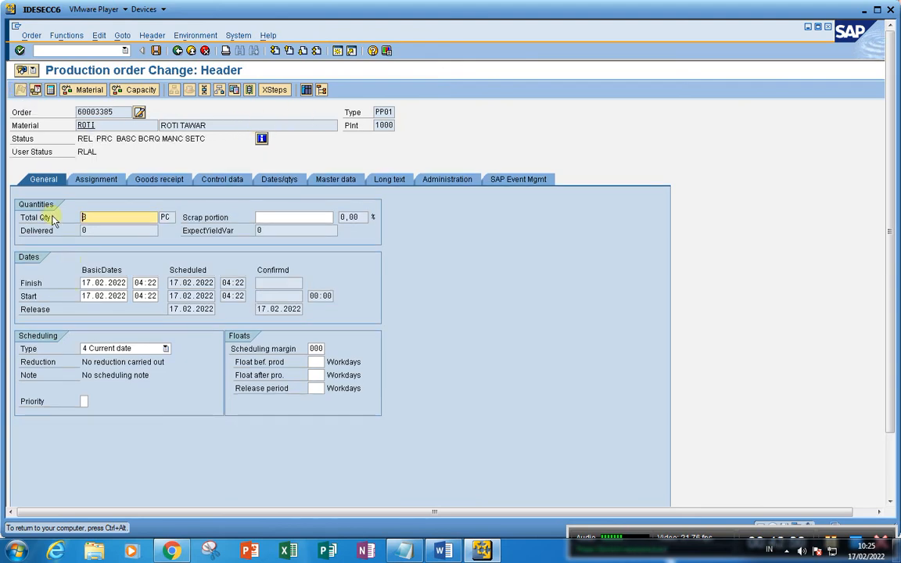
left_click(156, 52)
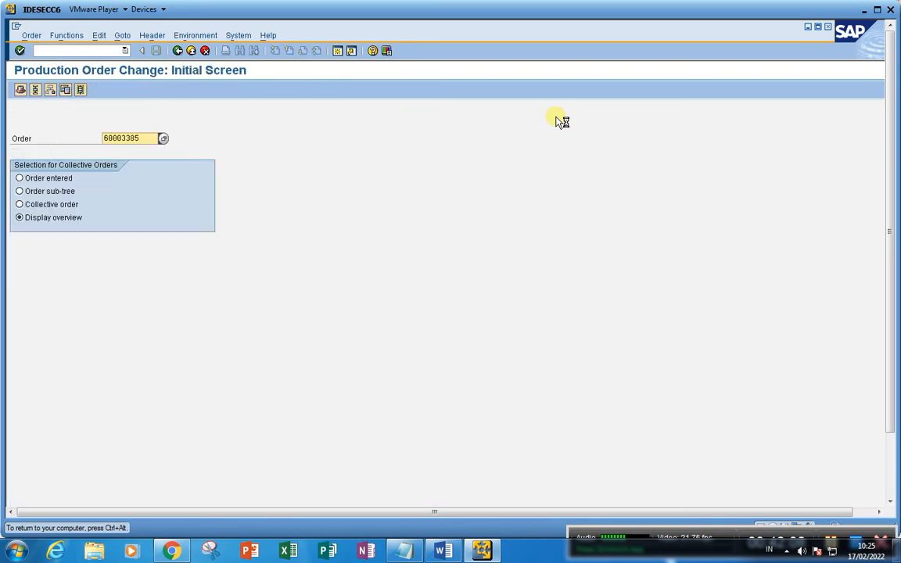
Reopen the released order and review the required quantities of its components TEPUNG, TELOR and GARAM
key("Return")
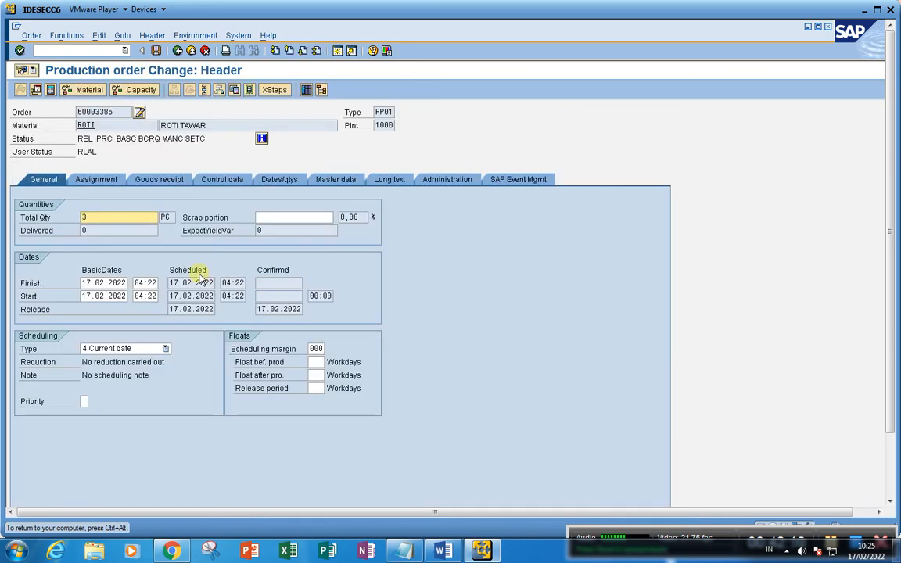
left_click(220, 91)
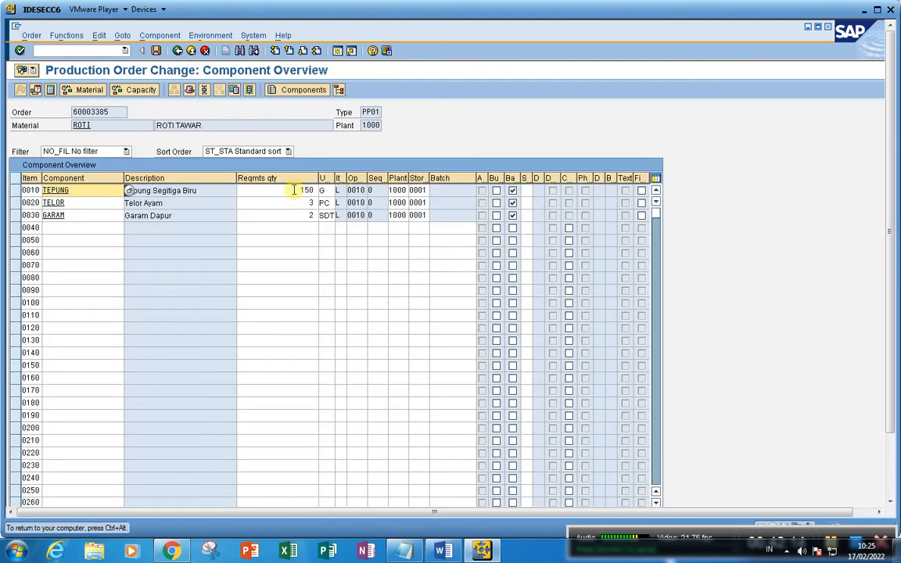
left_click(297, 202)
left_click(299, 215)
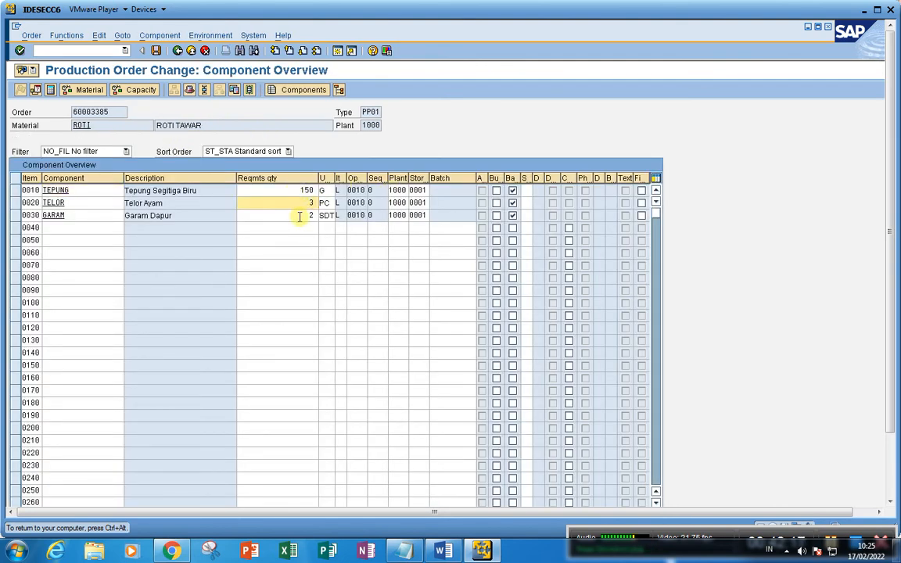
Display component TEPUNG's material master from the order, then go back to the order header
left_click(58, 191)
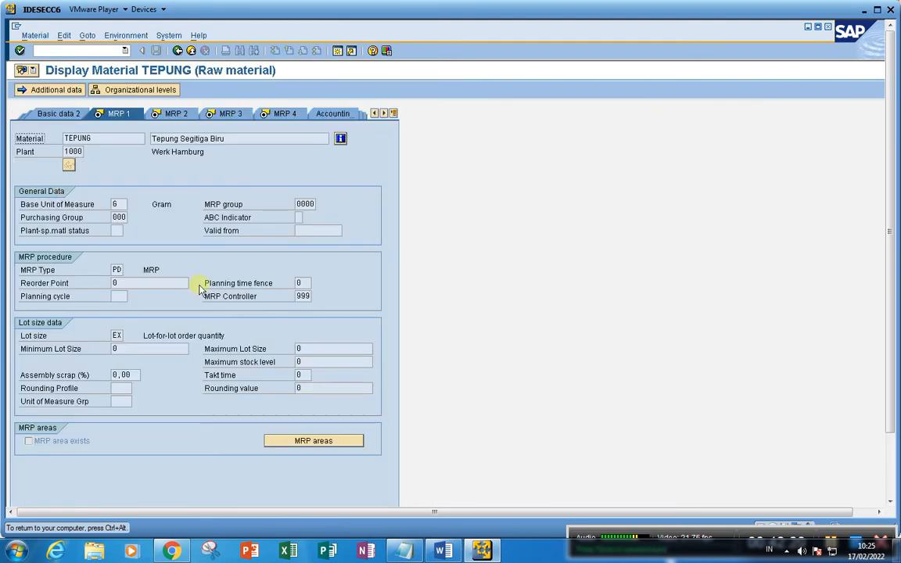
left_click(178, 51)
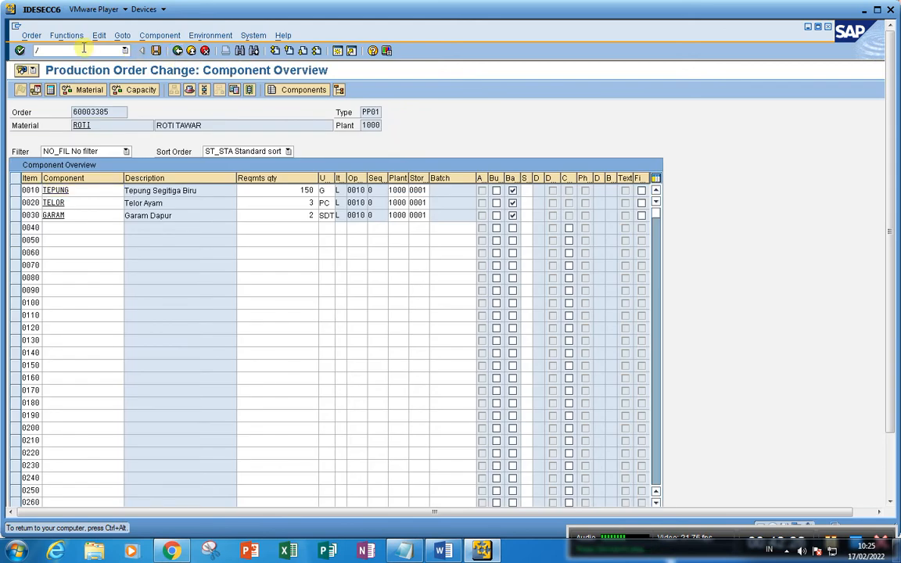
left_click(178, 51)
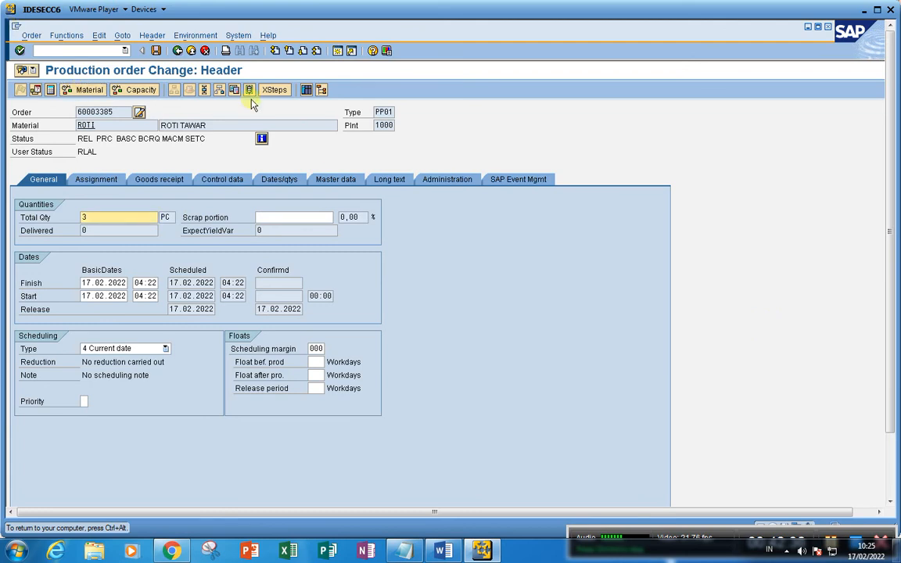
Open the stock overview in a separate session with transaction mmbe and list the allowed display units for TEPUNG
left_click(69, 51)
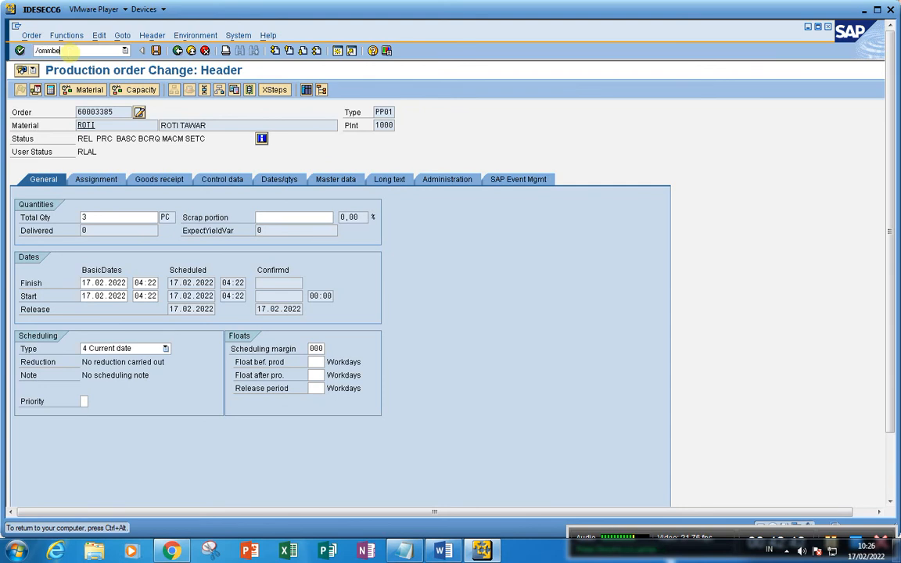
type("/ommbe")
key("Return")
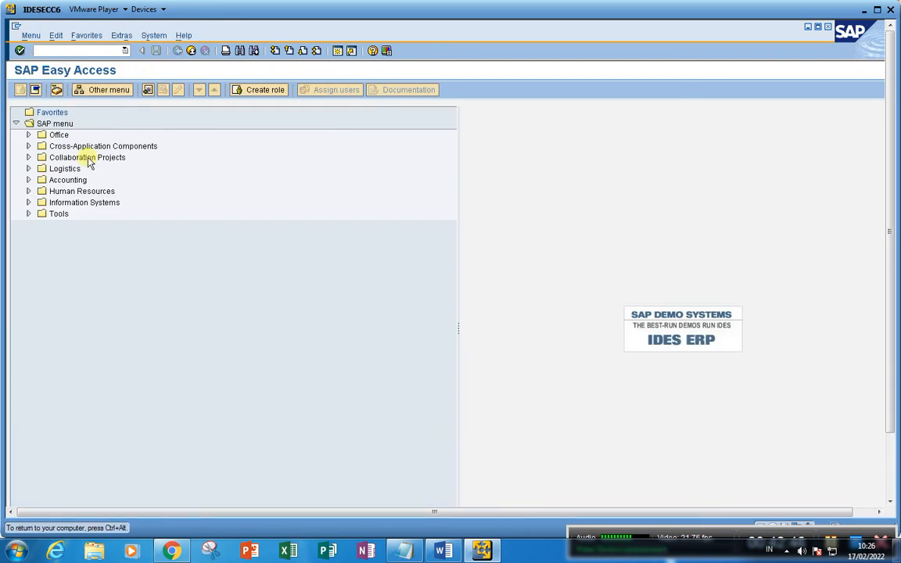
left_click(64, 48)
type("mmbe")
key("Return")
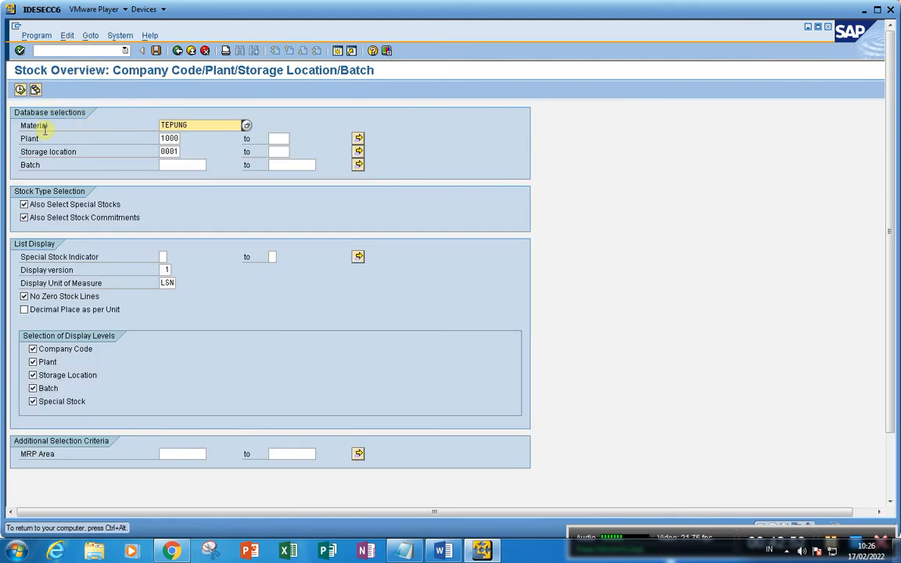
left_click(167, 283)
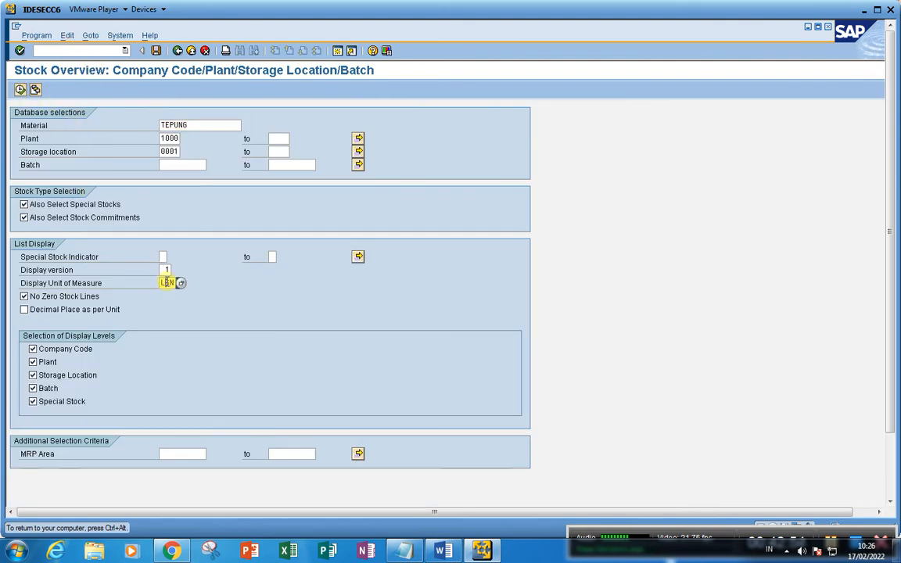
left_click(180, 283)
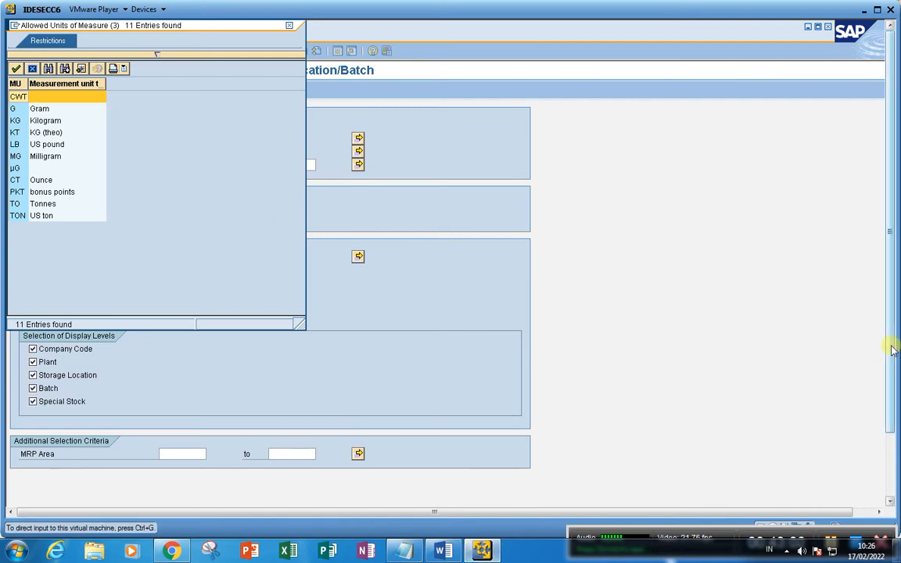
Close the separate GARAM stock overview session and switch back to the production order's session
left_click_drag(891, 346, 891, 419)
left_click(324, 499)
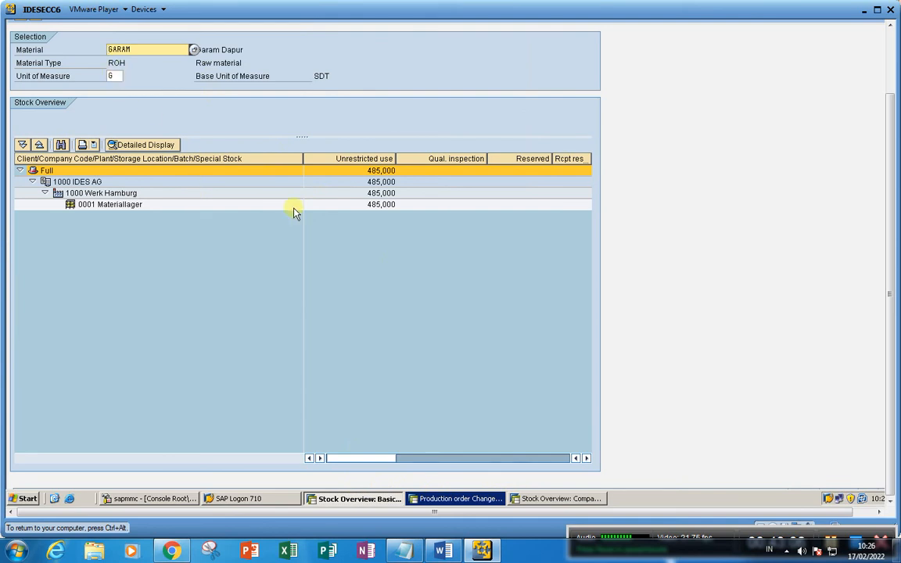
left_click_drag(889, 137, 888, 69)
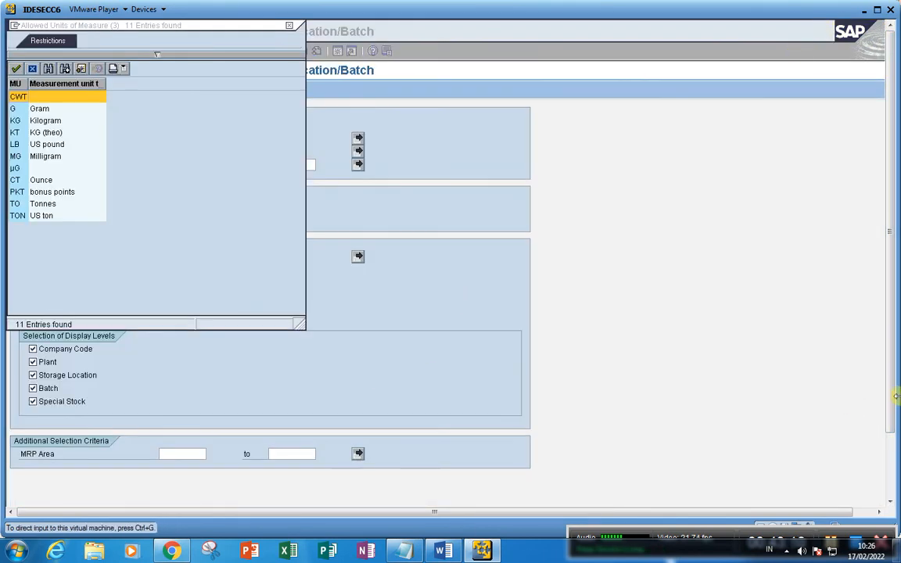
left_click_drag(891, 376, 890, 442)
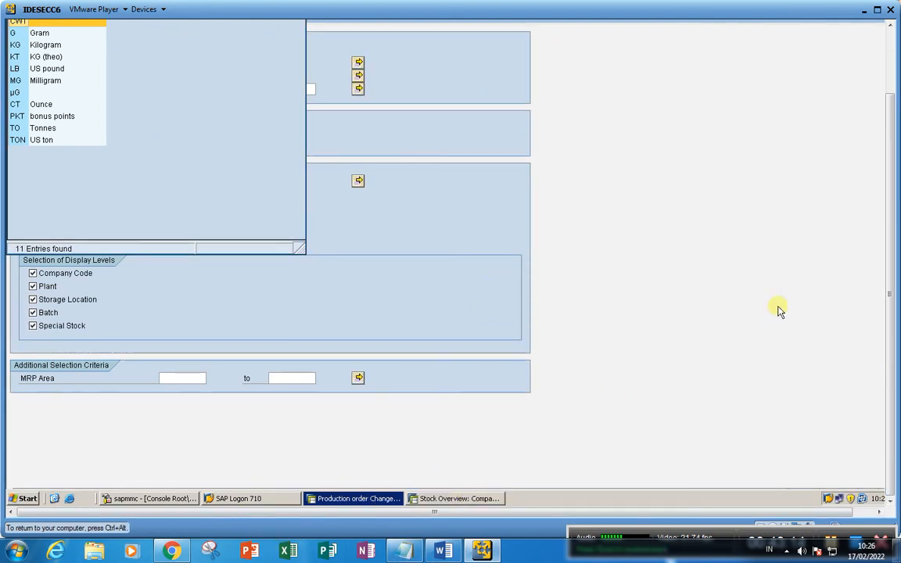
left_click(353, 498)
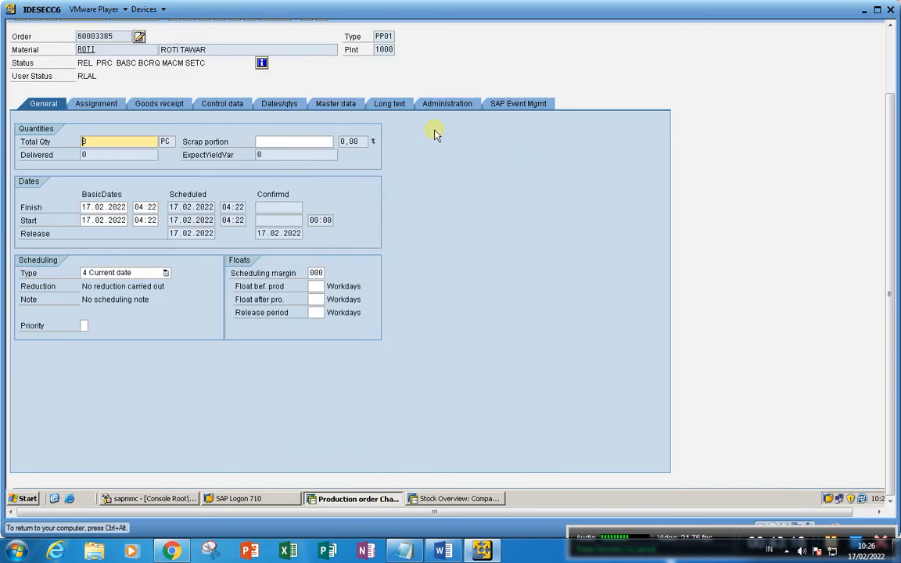
Open the production order's component overview and check the required quantity of TEPUNG
scroll(884, 160, "up", 3)
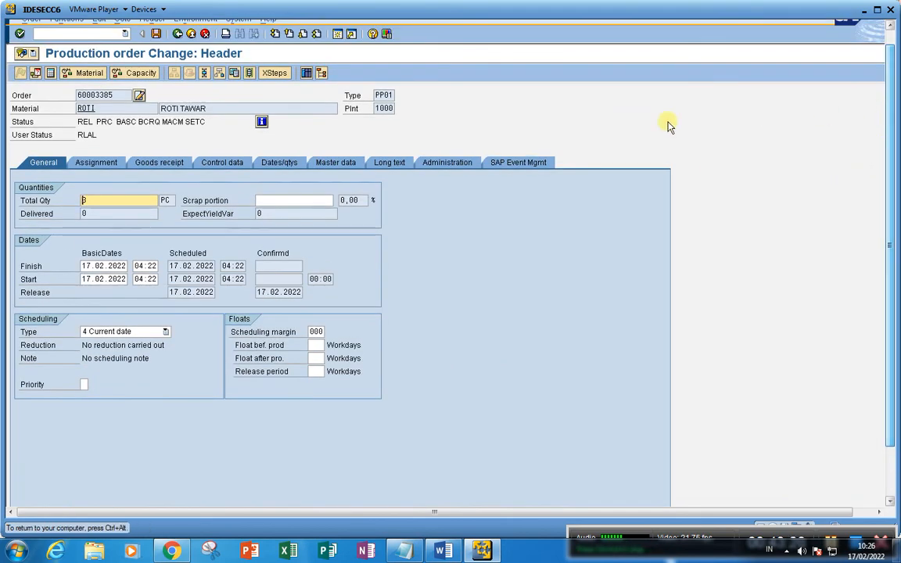
left_click(220, 76)
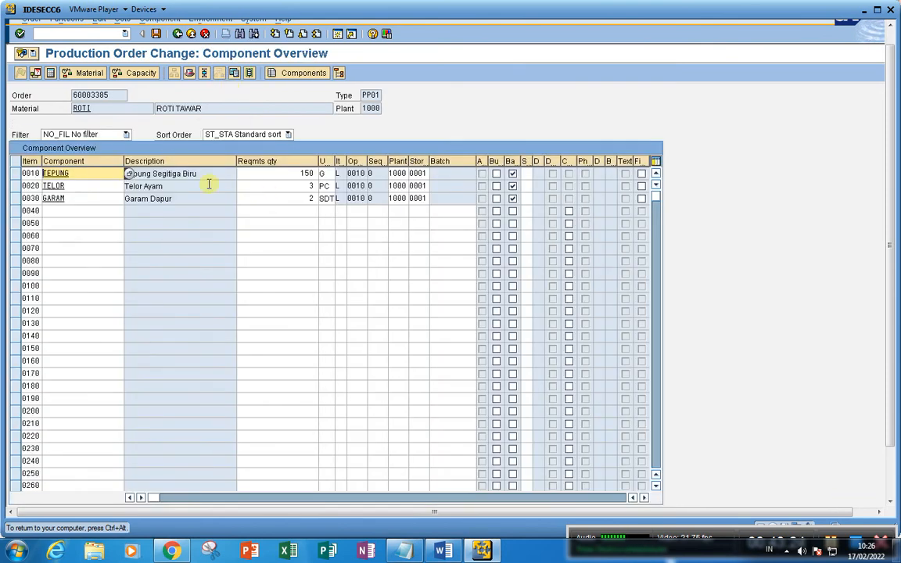
left_click(287, 173)
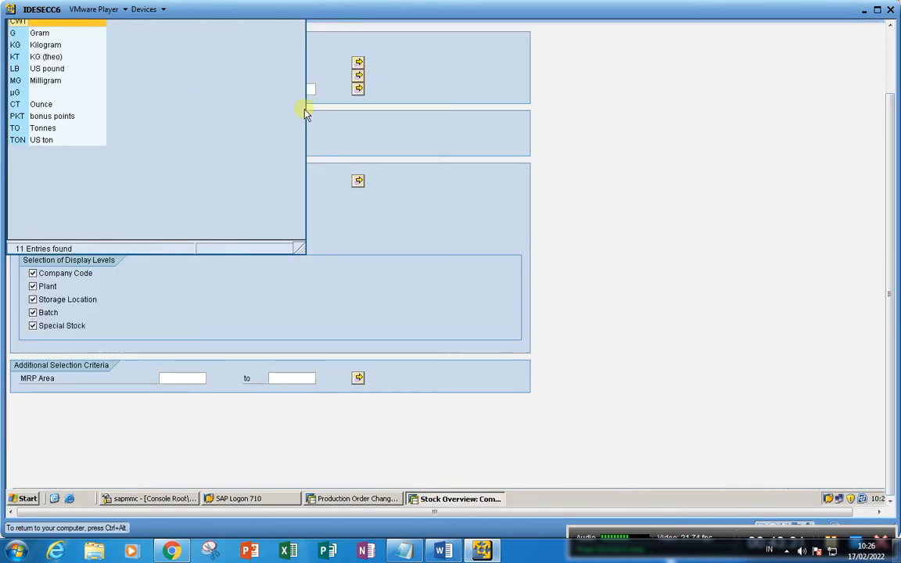
Display TEPUNG's stock overview in unit G for plant 1000, storage location 0001, and check its unrestricted-use stock
double_click(34, 33)
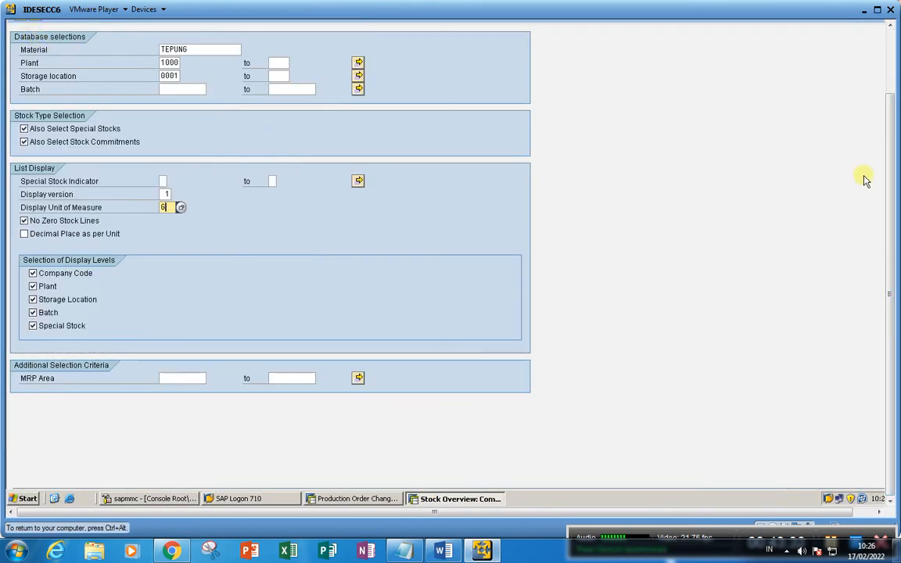
left_click_drag(887, 173, 839, 80)
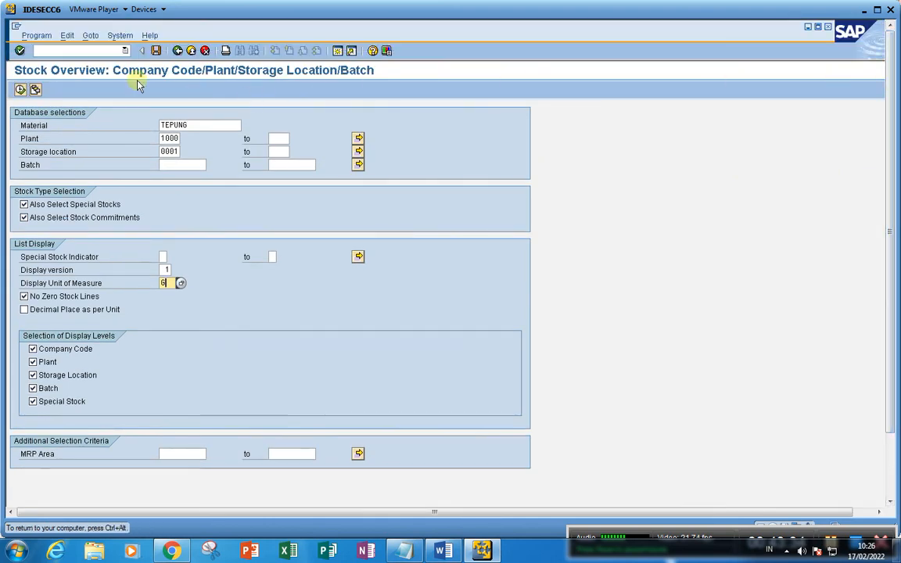
left_click(22, 90)
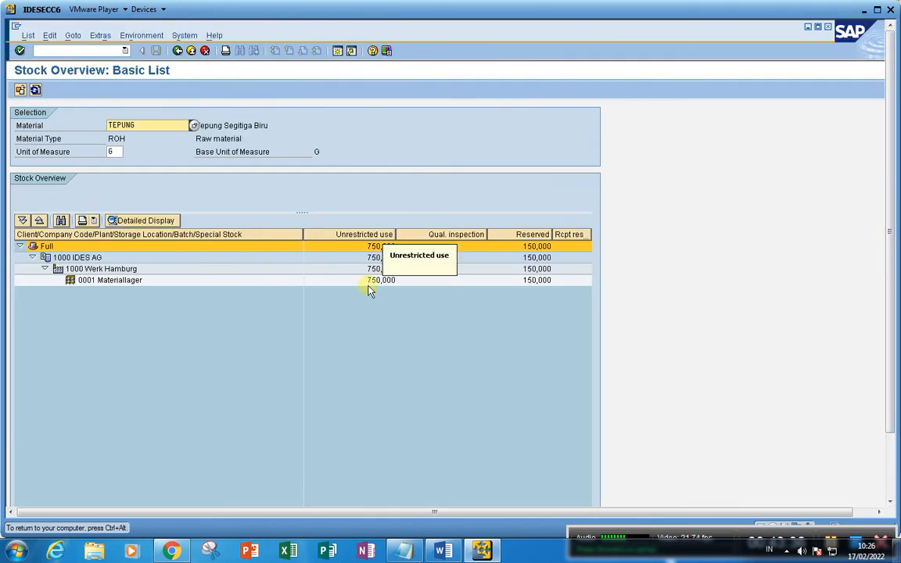
left_click(372, 283)
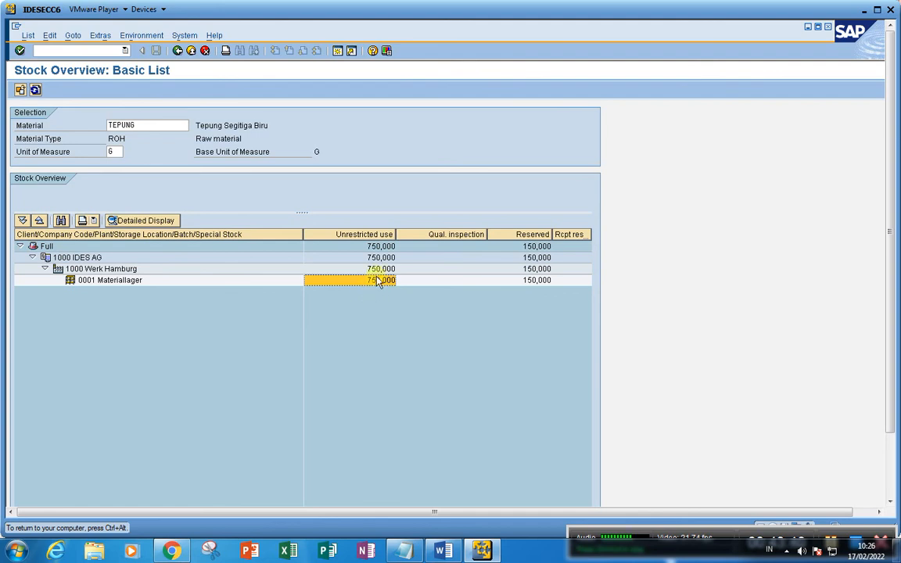
mouse_move(491, 554)
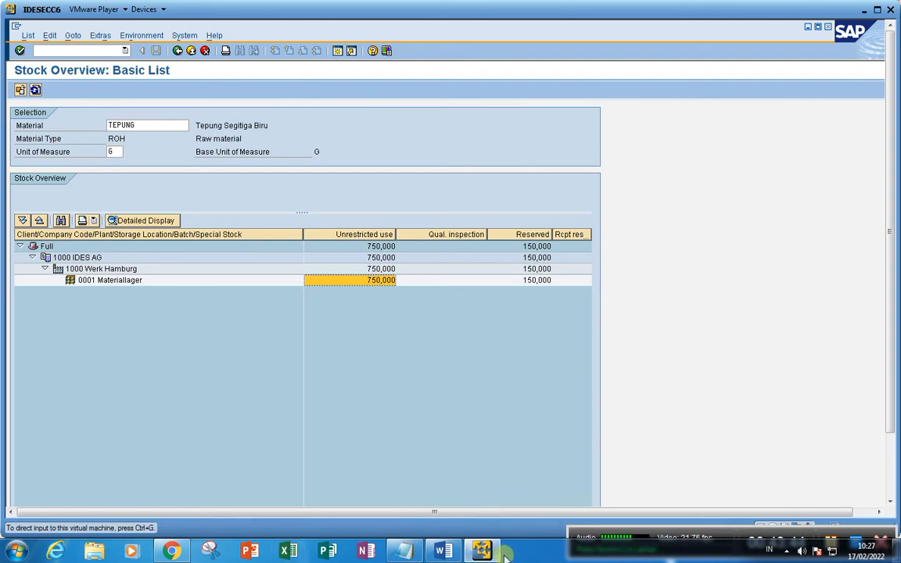
left_click(477, 552)
left_click(481, 552)
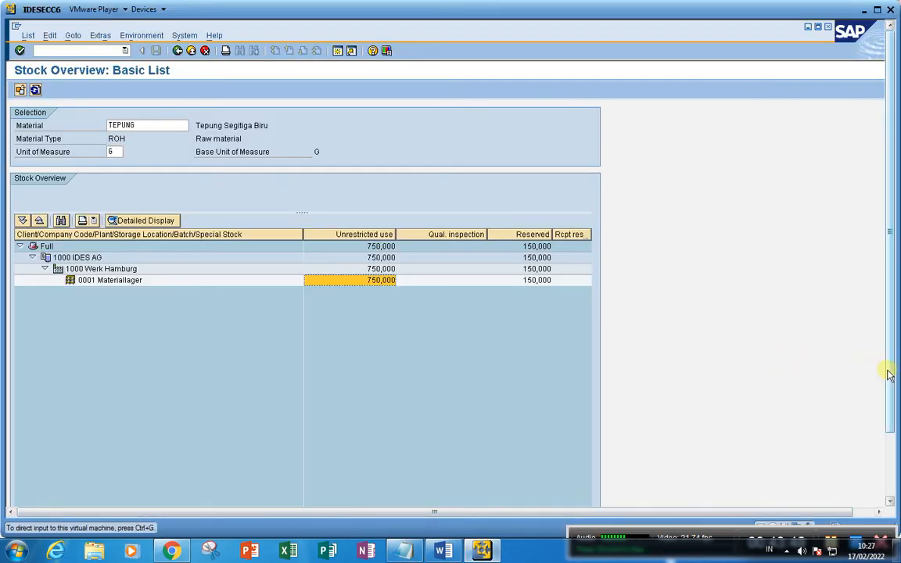
Return to the production order's session, save the order, and copy its order number
left_click_drag(888, 368, 889, 440)
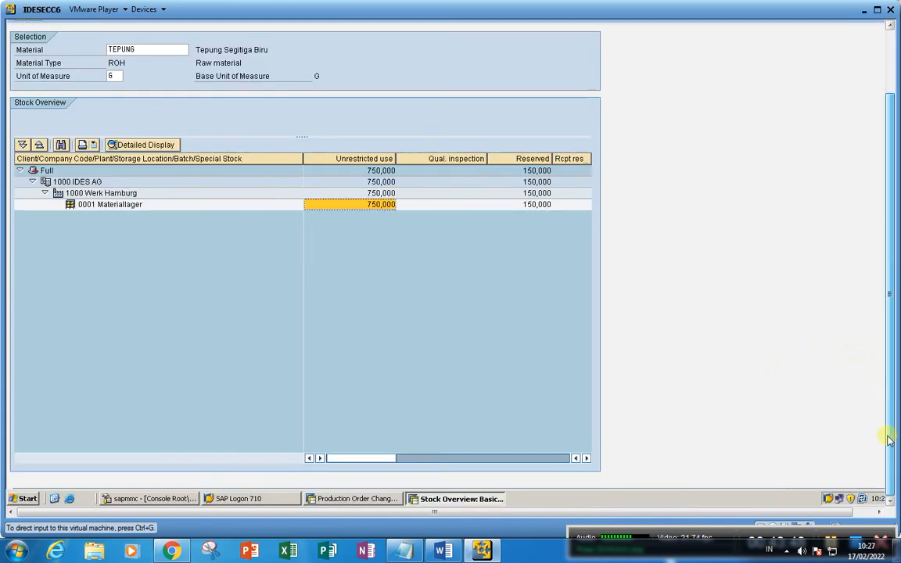
left_click(375, 499)
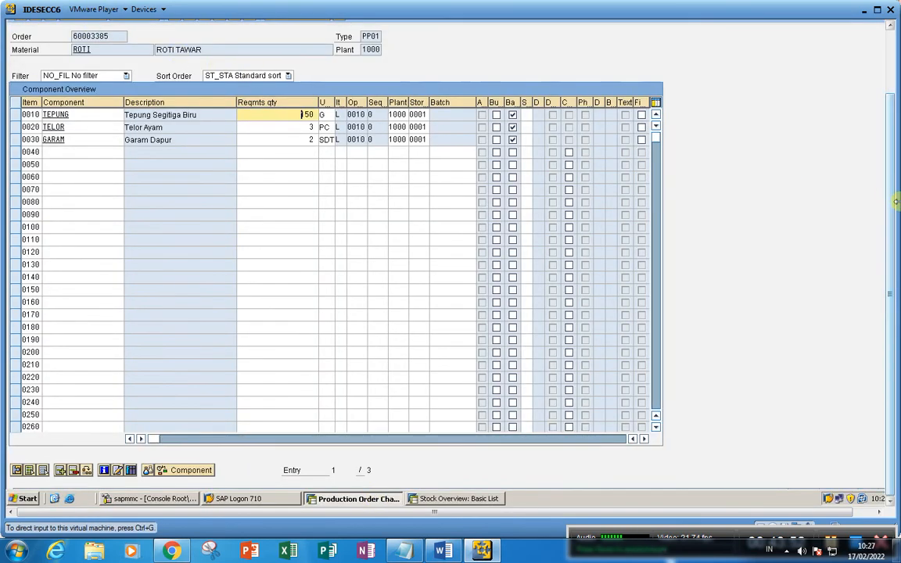
left_click_drag(892, 213, 892, 137)
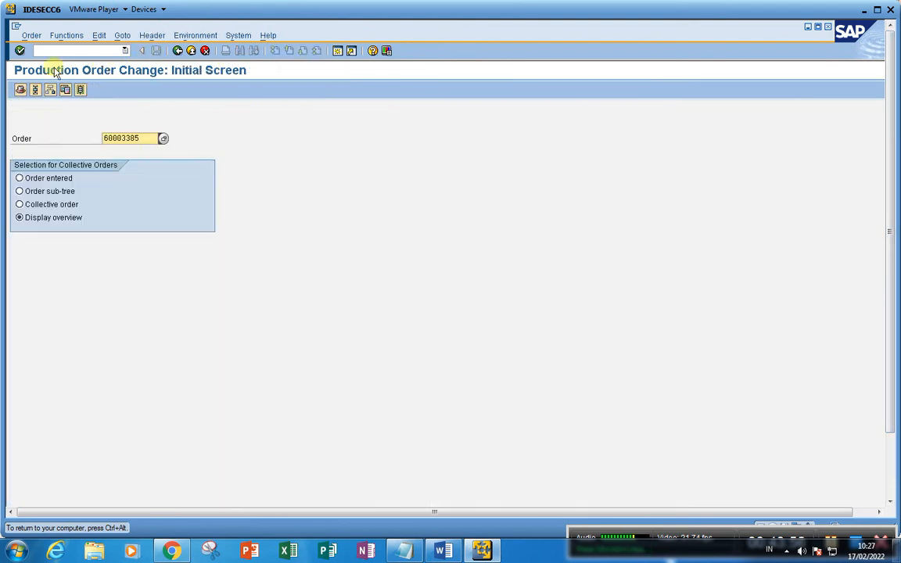
left_click(154, 50)
left_click_drag(145, 138, 49, 138)
key("ctrl+c")
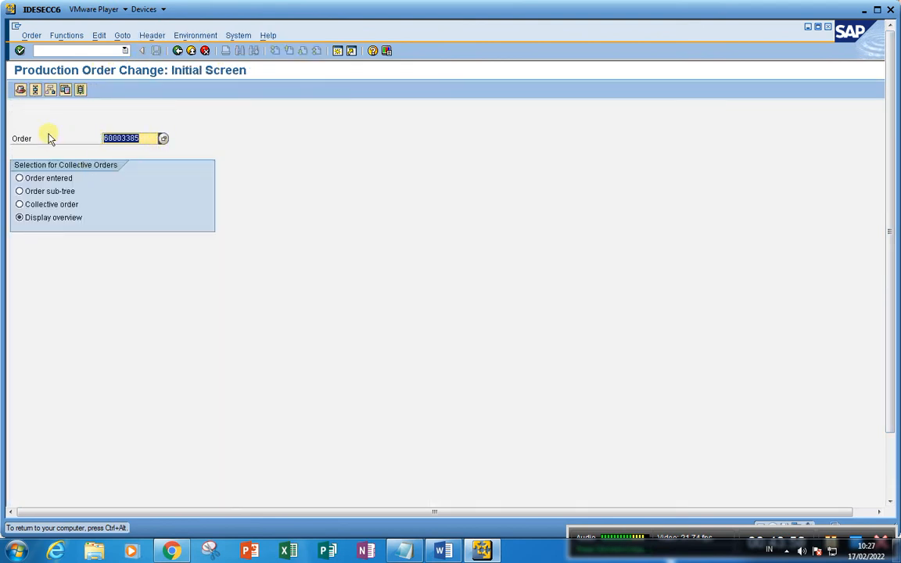
Open the production order time ticket with transaction co11n and load the copied order
left_click(74, 50)
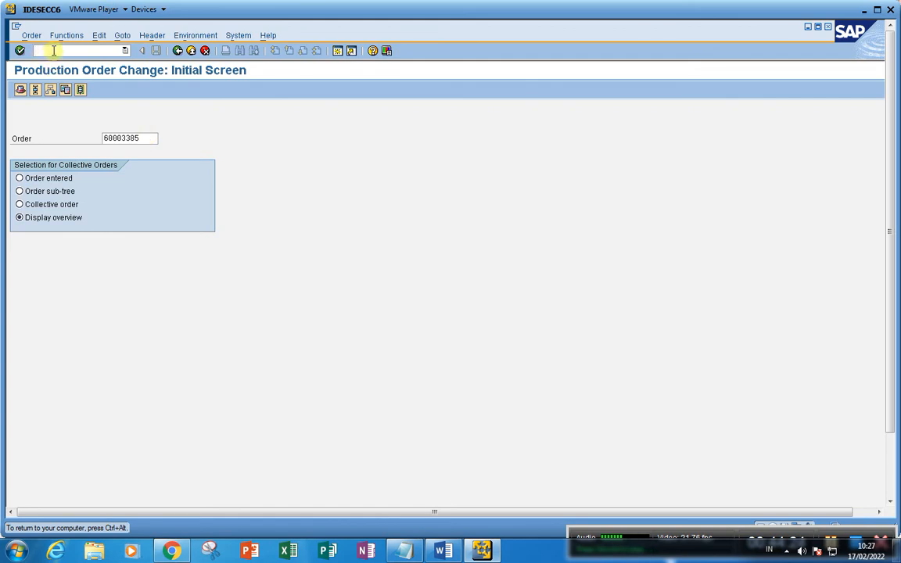
type("c")
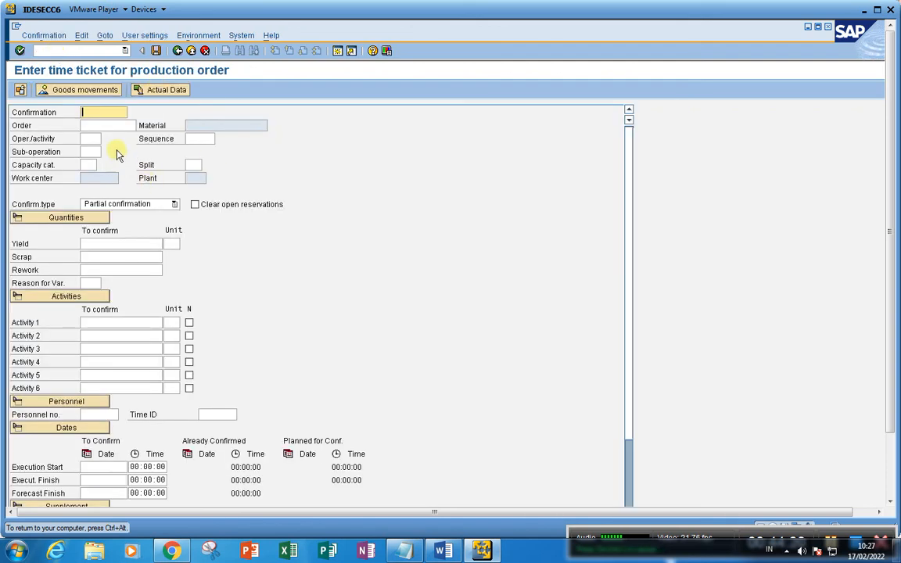
left_click(96, 127)
key("ctrl+v")
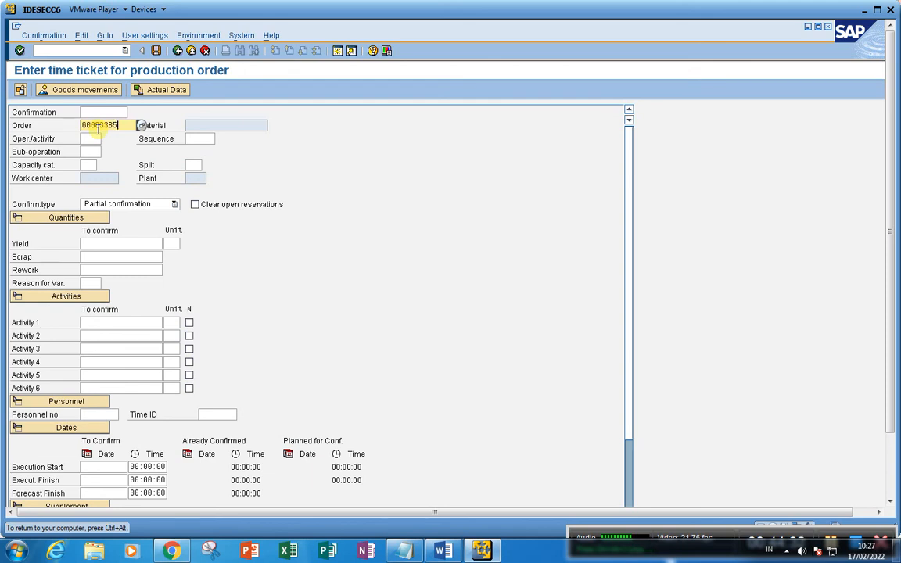
key("Return")
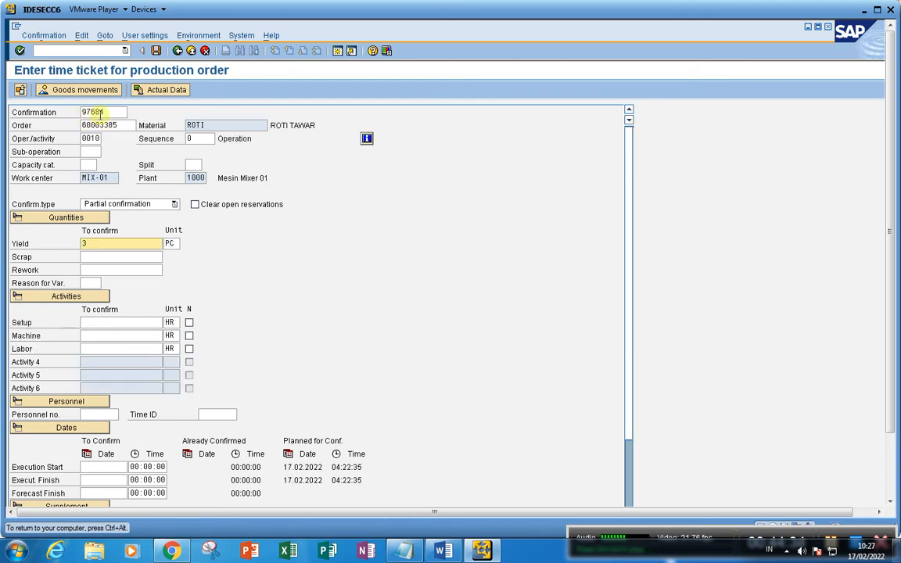
Enter a yield of 3 PC and 1 HR each for the Setup and Machine activities in the time ticket
type("3")
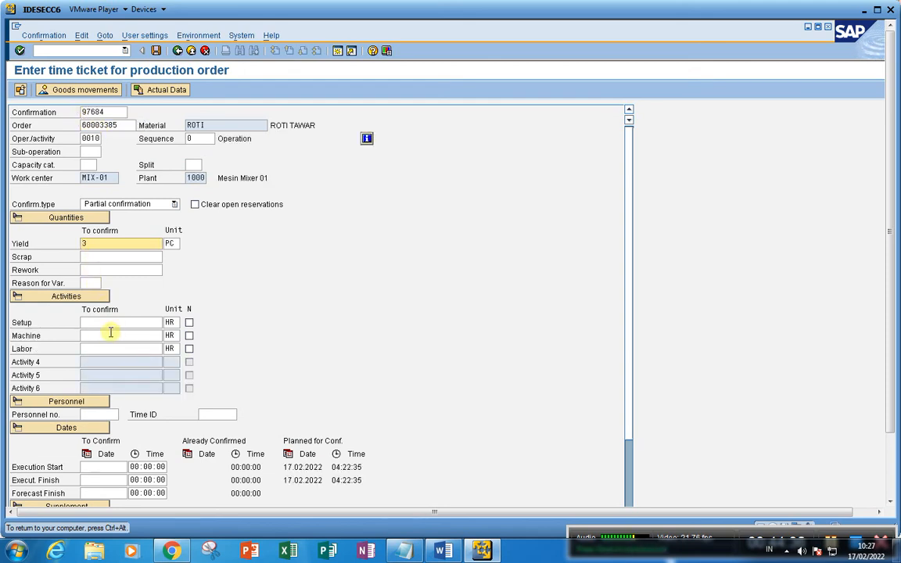
left_click(89, 322)
type("1")
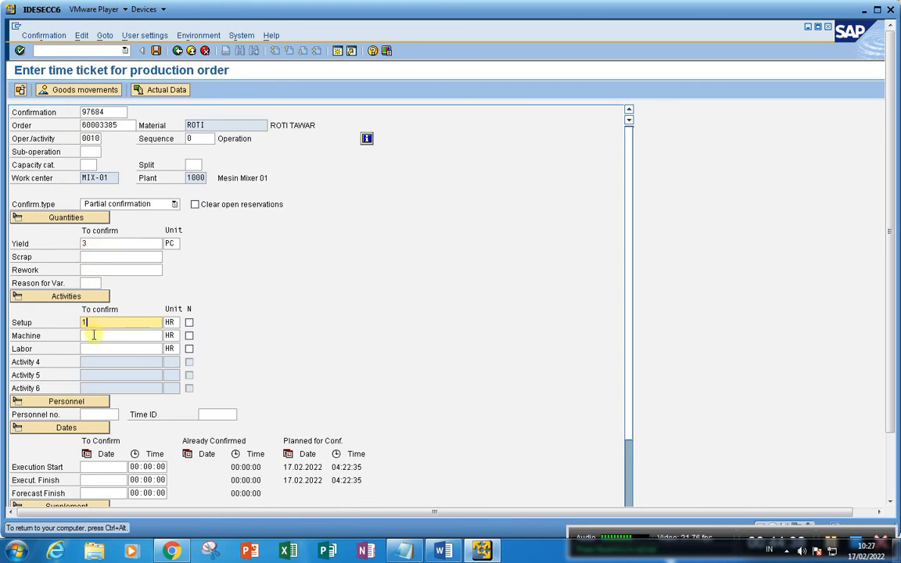
left_click(91, 335)
type("1")
left_click(103, 348)
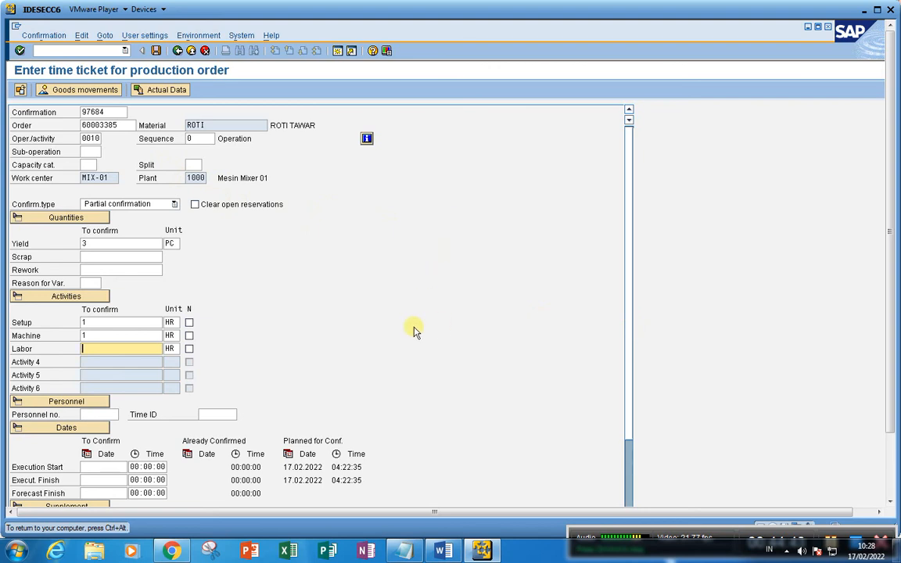
Review the confirmation's goods movements for ROTI and its components, and try to save the confirmation
left_click(75, 91)
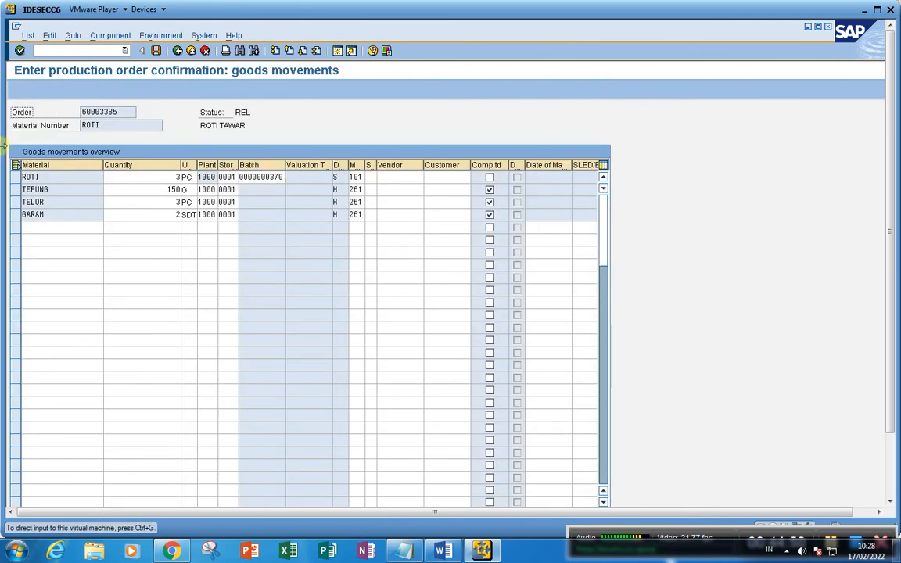
left_click(164, 179)
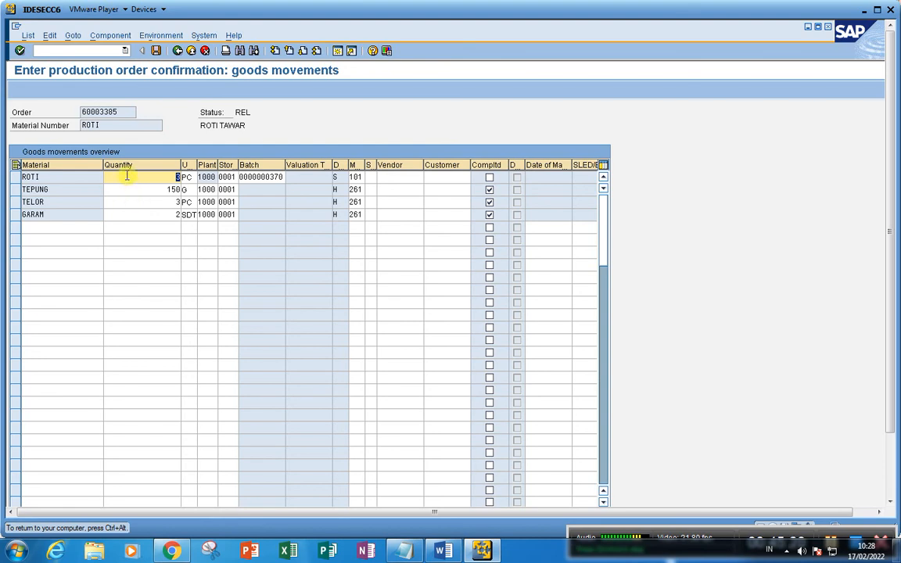
left_click(156, 51)
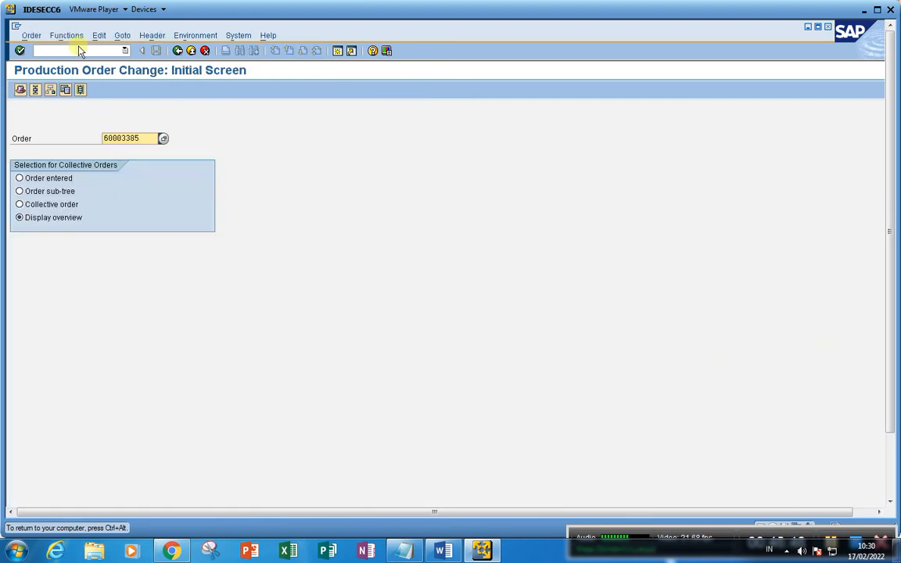
Reopen the production order in change mode and copy the order number from its header
key("Return")
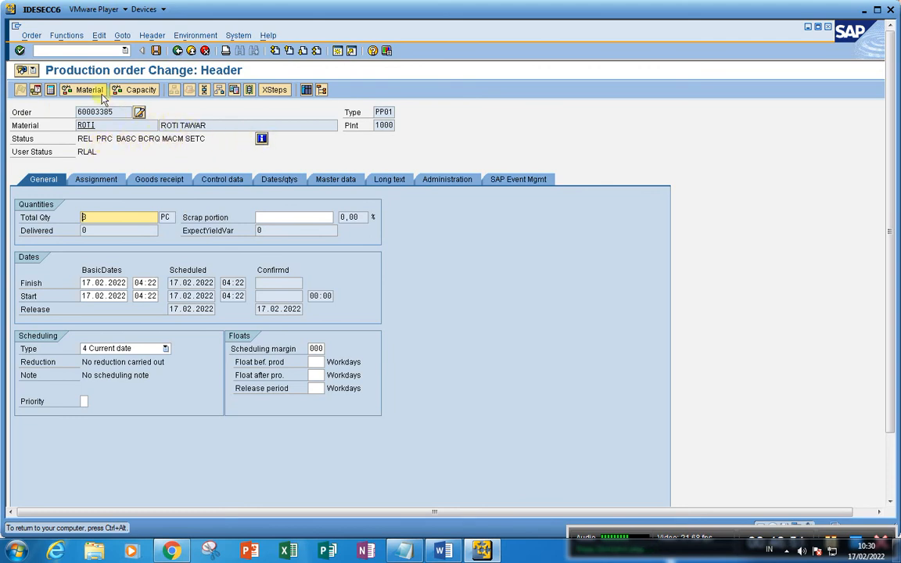
left_click_drag(113, 112, 13, 95)
key("ctrl+c")
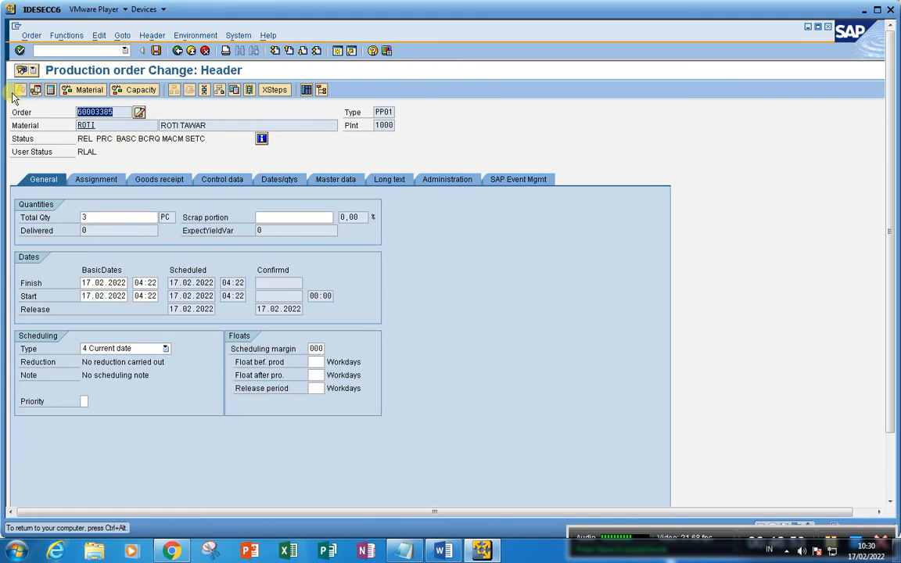
Load the copied order into a new co11n time ticket and try to save its goods movements
left_click(54, 51)
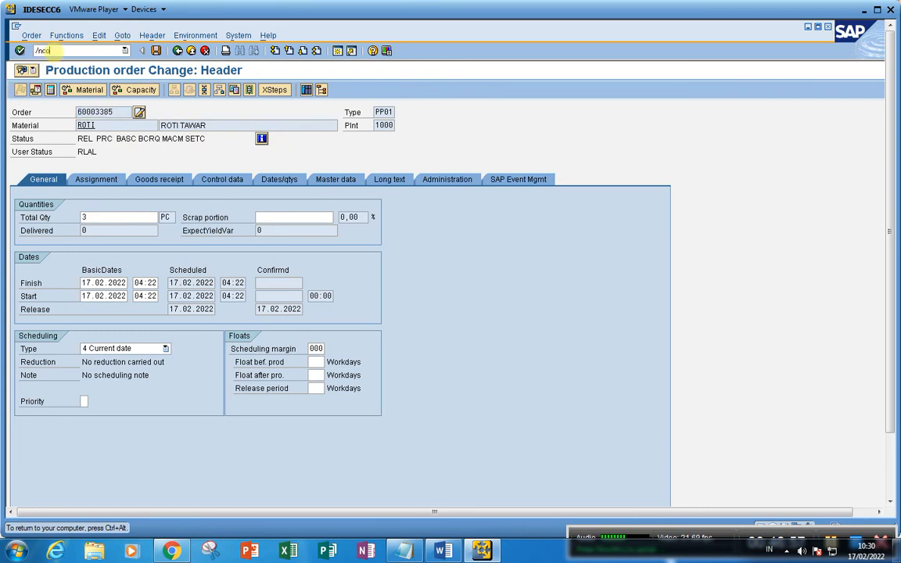
type("/nco11n")
key("Return")
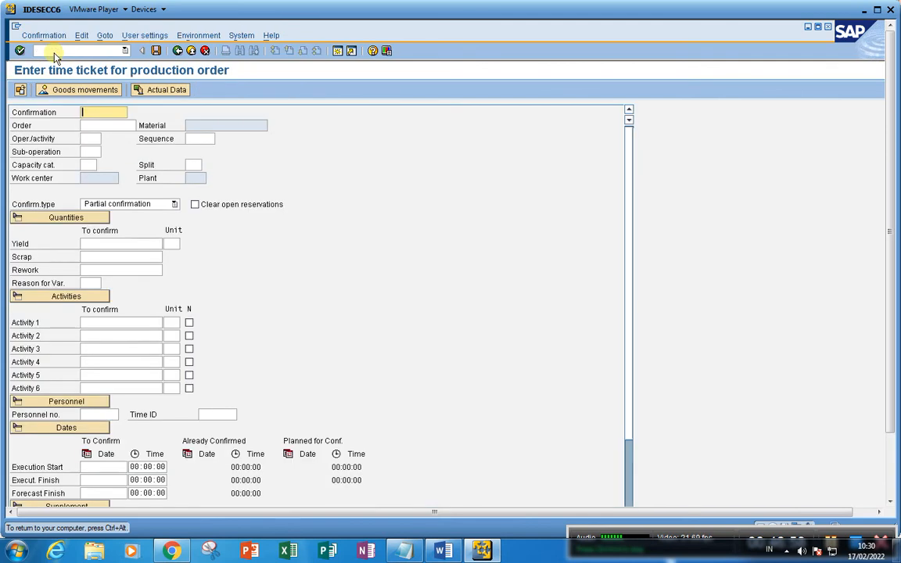
left_click(88, 126)
key("ctrl+v")
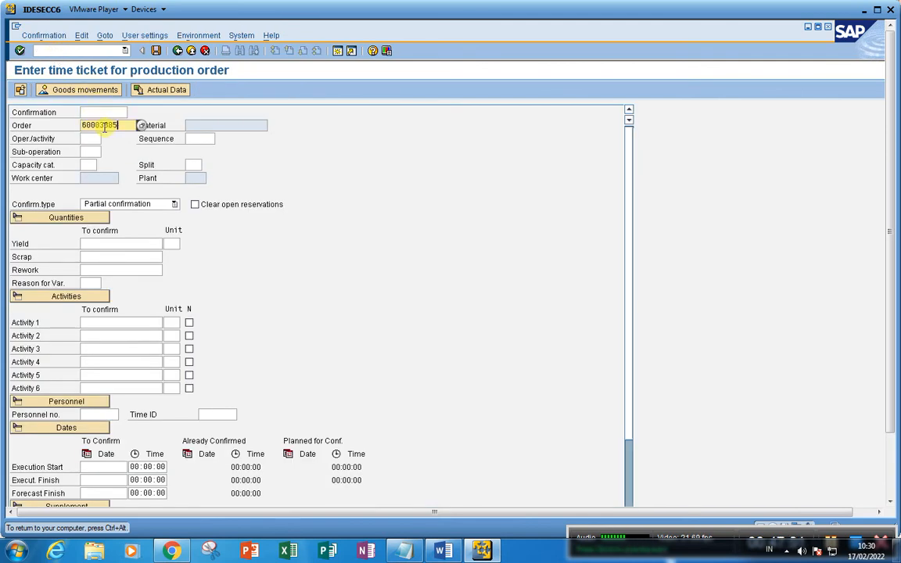
key("Return")
left_click(79, 90)
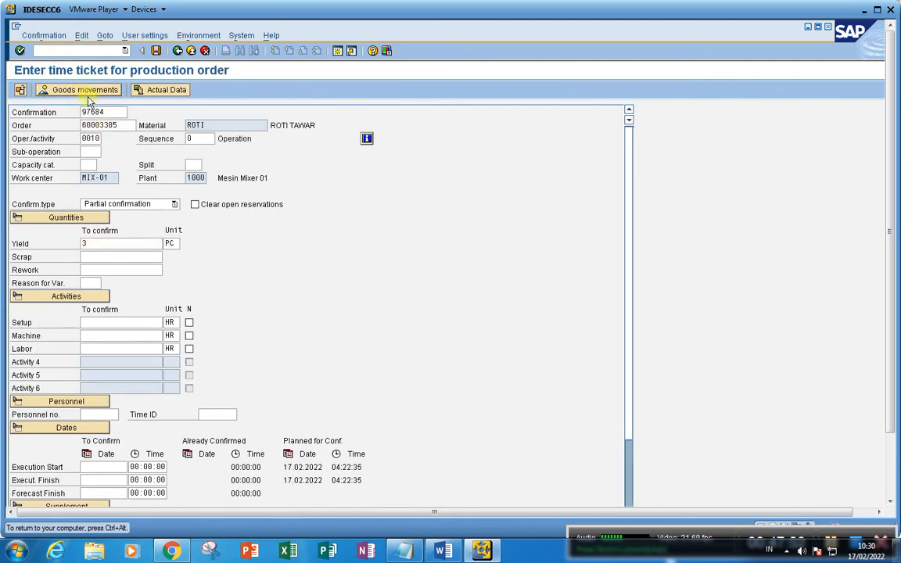
left_click(155, 50)
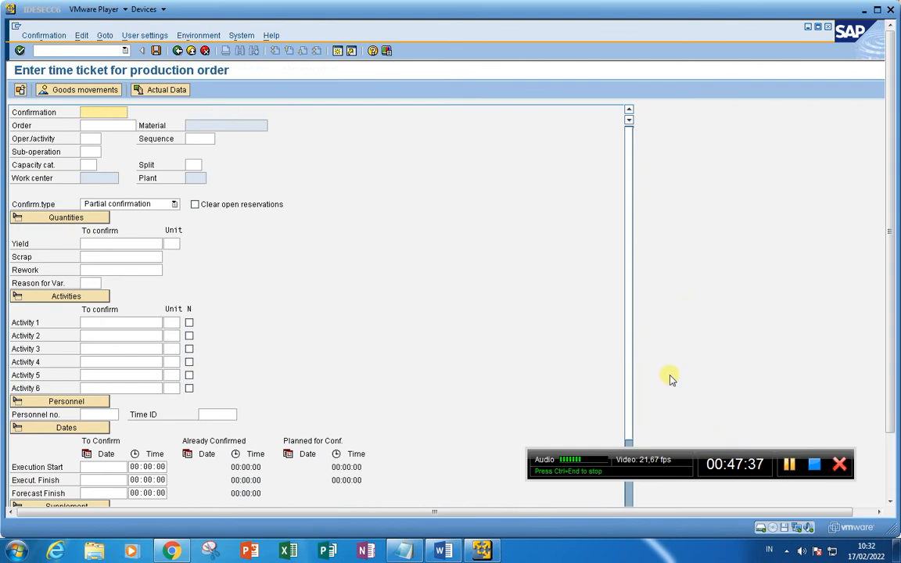
Load the same ROTI TAWAR production order into the empty time ticket from the previously entered order numbers
left_click(102, 125)
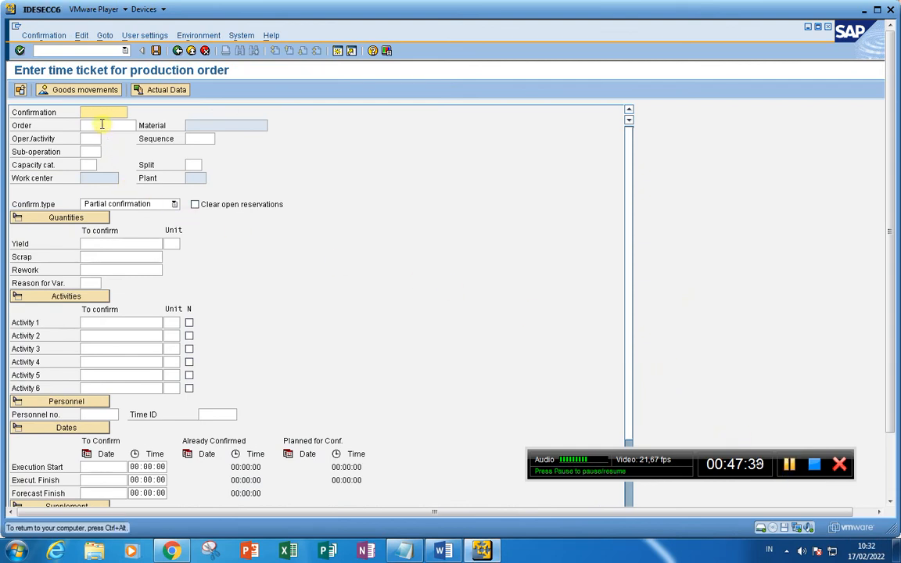
left_click(101, 126)
left_click(101, 125)
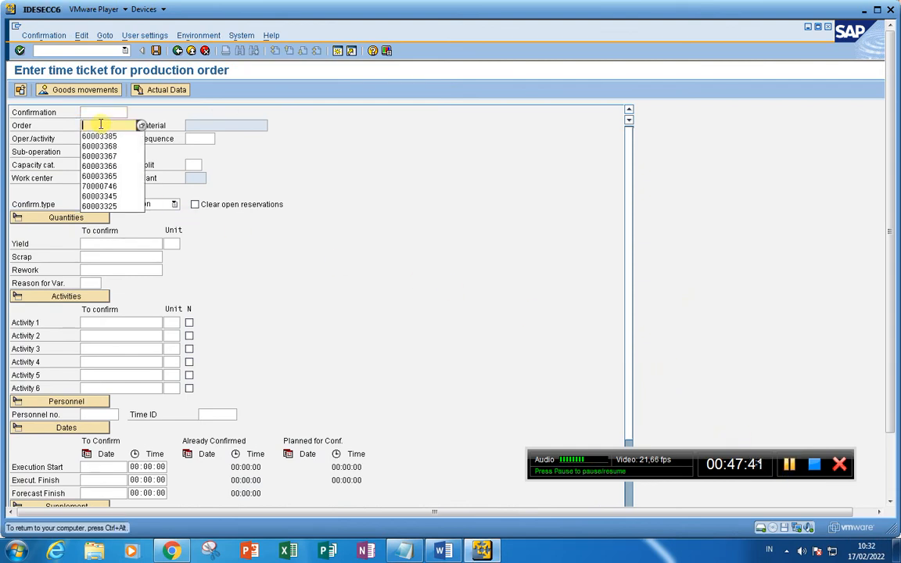
left_click(98, 136)
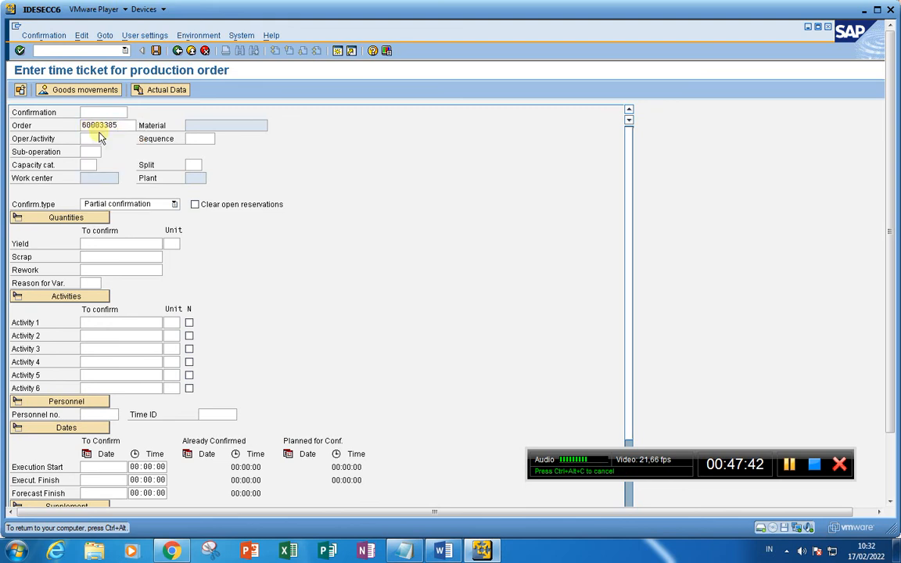
key("Return")
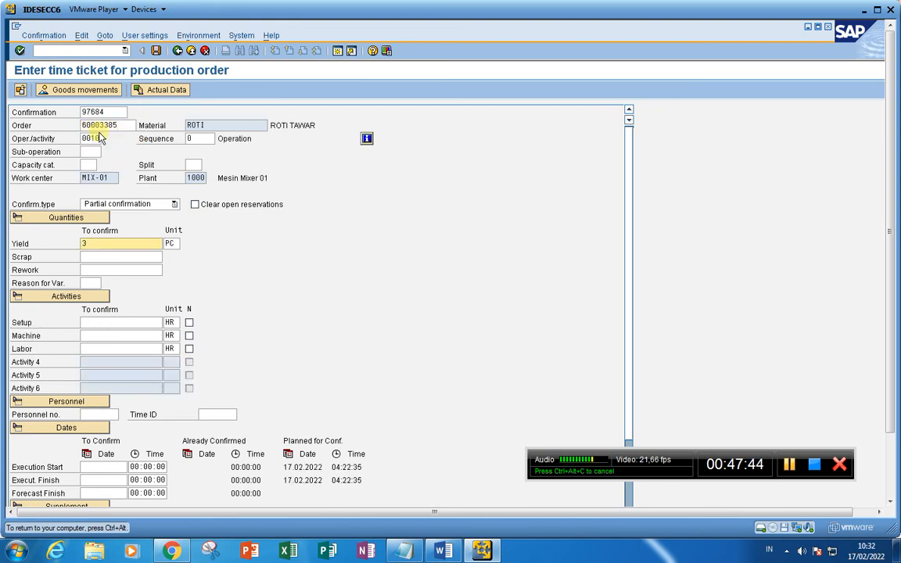
Enter 1 HR each for setup, machine and labor, and save the partial confirmation of 3 PC
left_click(91, 323)
type("1")
left_click(91, 335)
type("1")
left_click(90, 348)
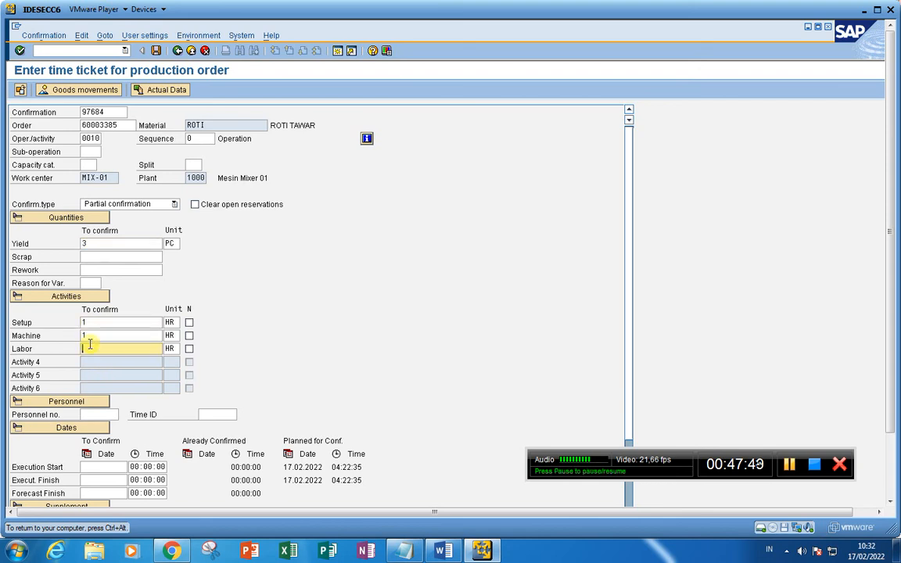
type("1")
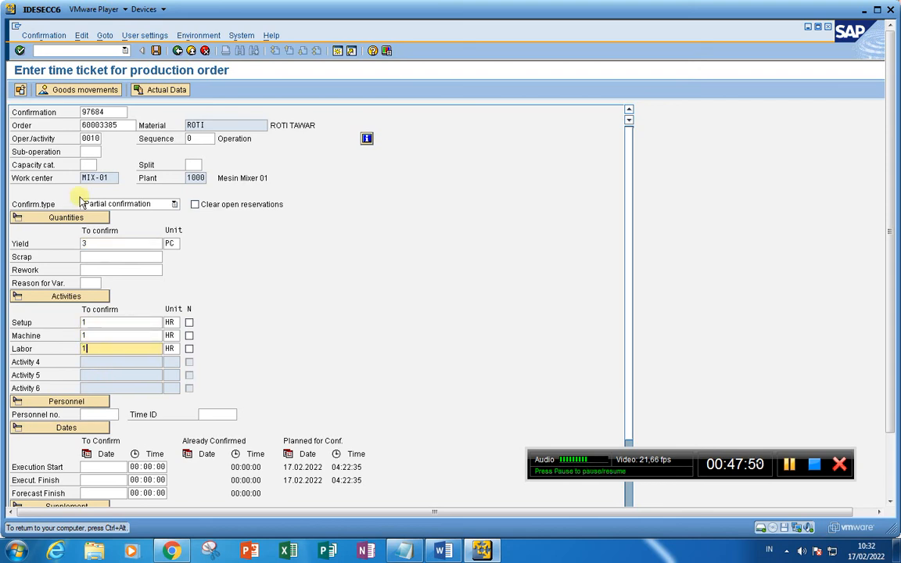
left_click(156, 51)
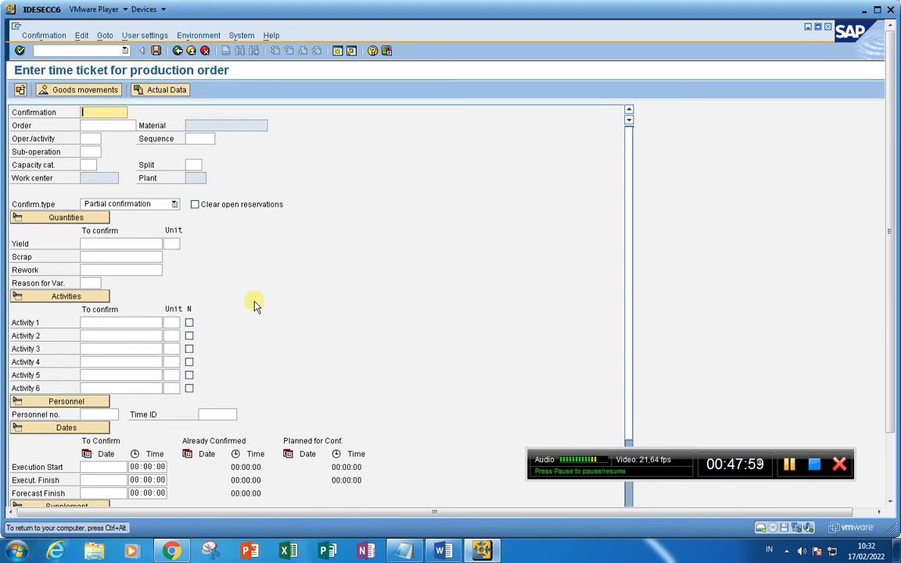
Try to reopen the production order in change mode with co02, and leave the message log
left_click(55, 50)
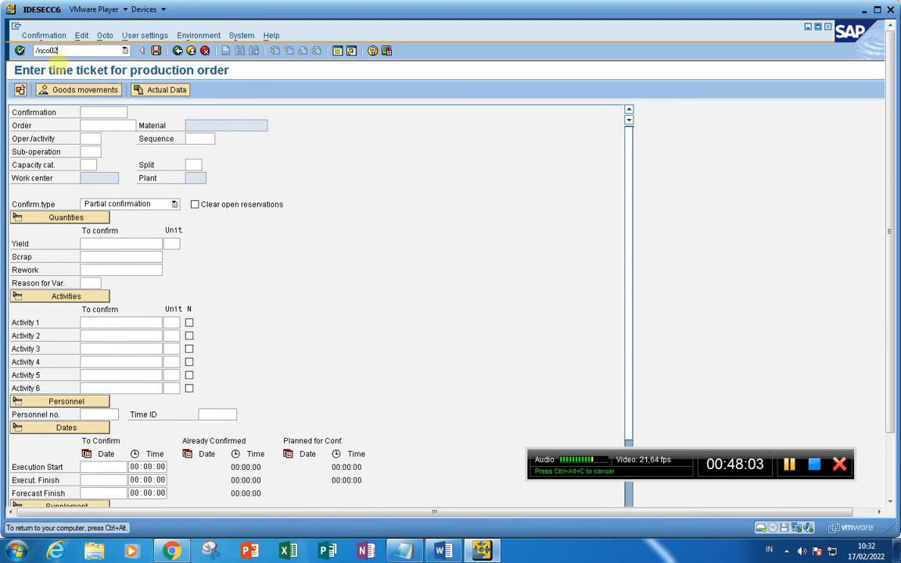
type("/nco02")
key("Return")
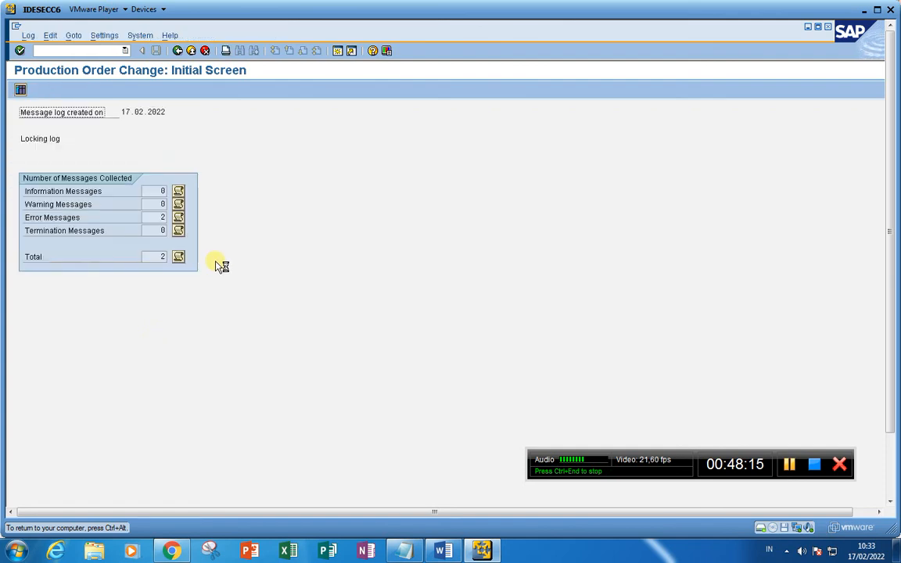
left_click(75, 51)
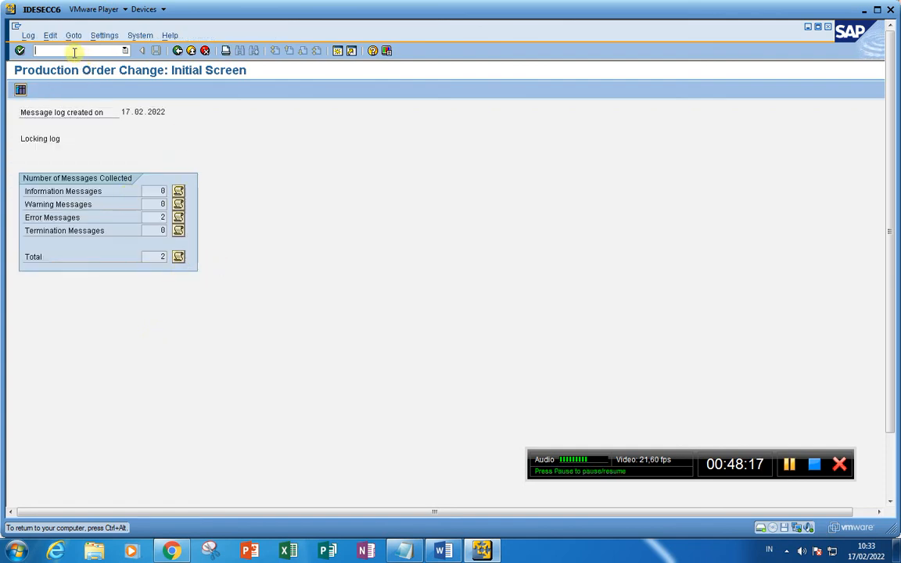
key("shift+F3")
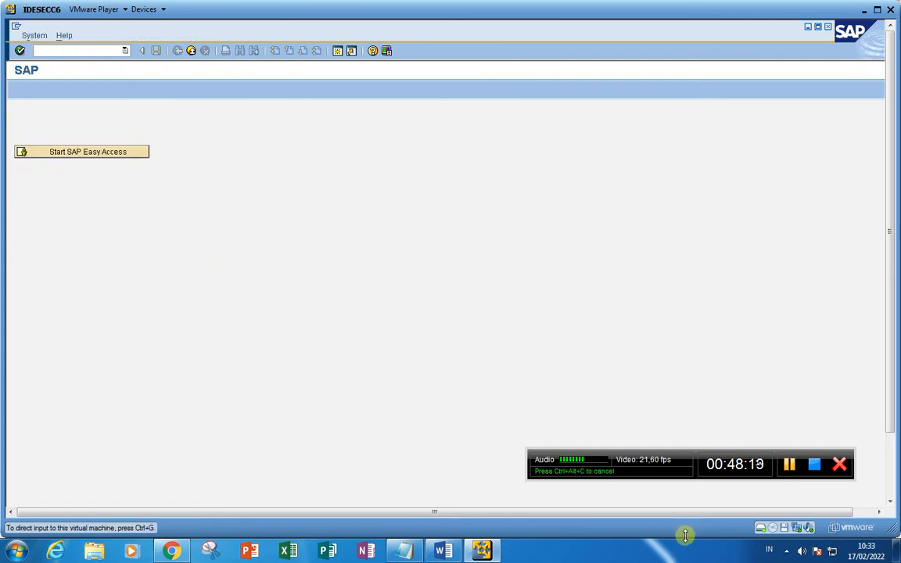
left_click_drag(661, 448, 689, 482)
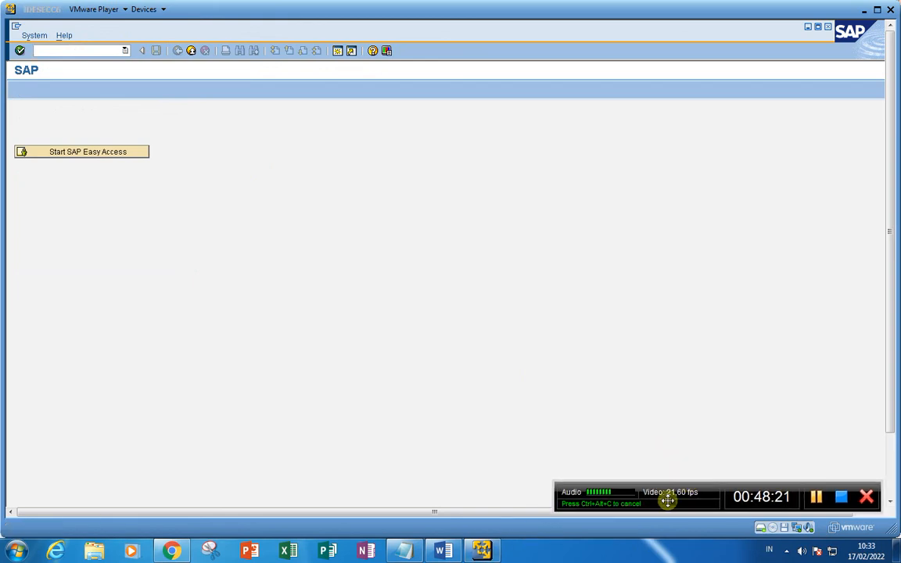
left_click_drag(892, 322, 891, 447)
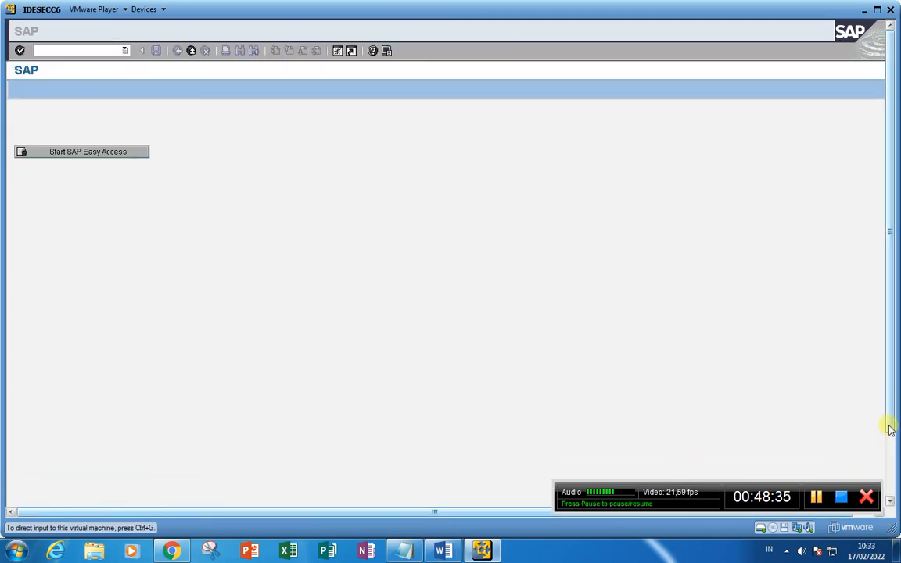
left_click_drag(889, 425, 890, 495)
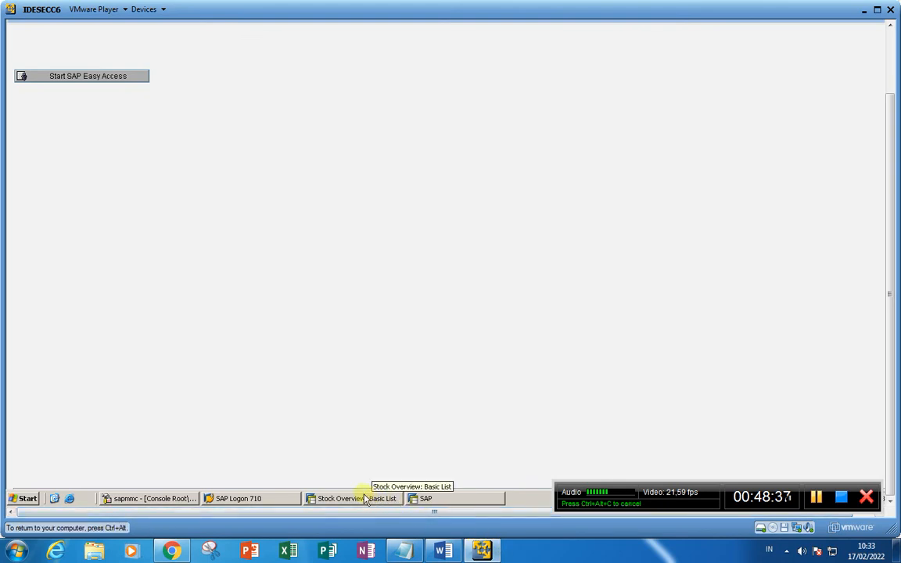
left_click(435, 500)
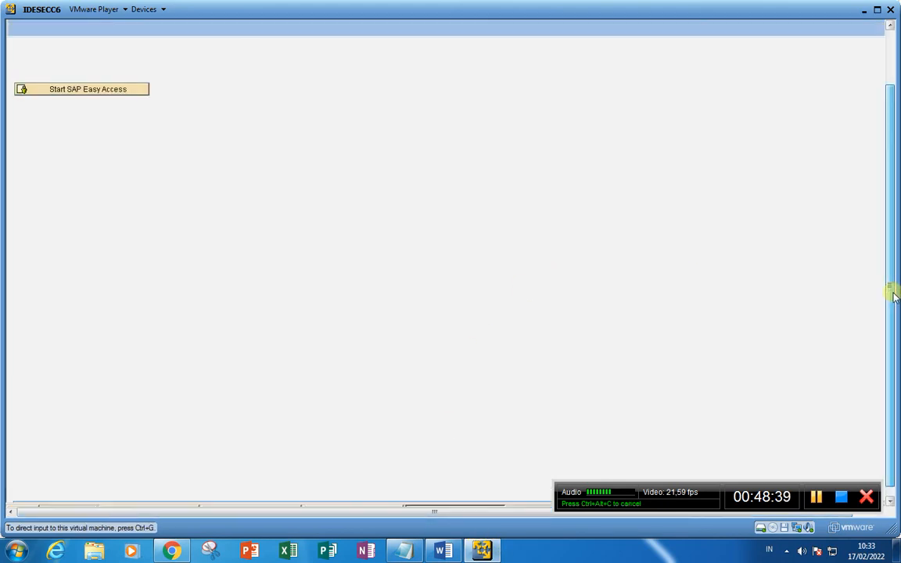
left_click_drag(893, 293, 218, 36)
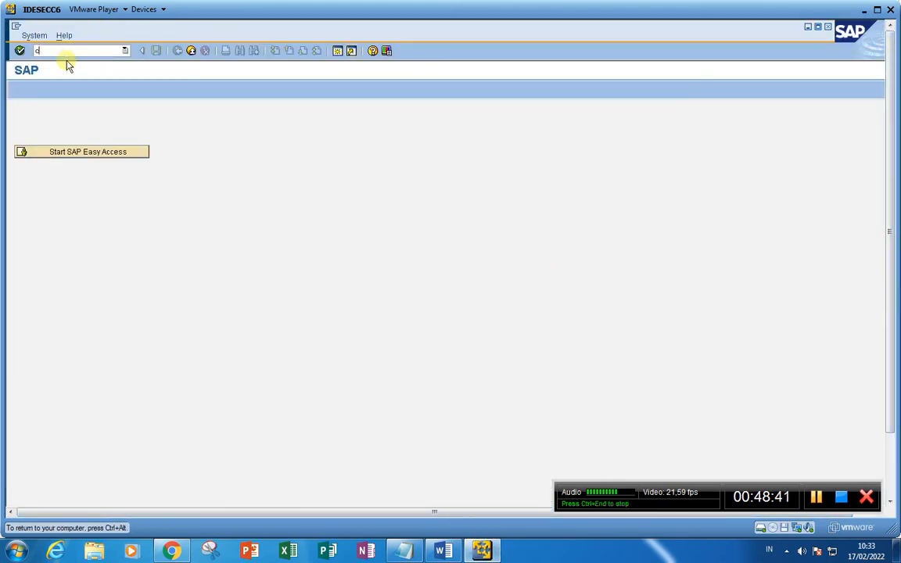
Open the ROTI TAWAR production order with co02 and review its detailed system statuses
type("co02")
key("Return")
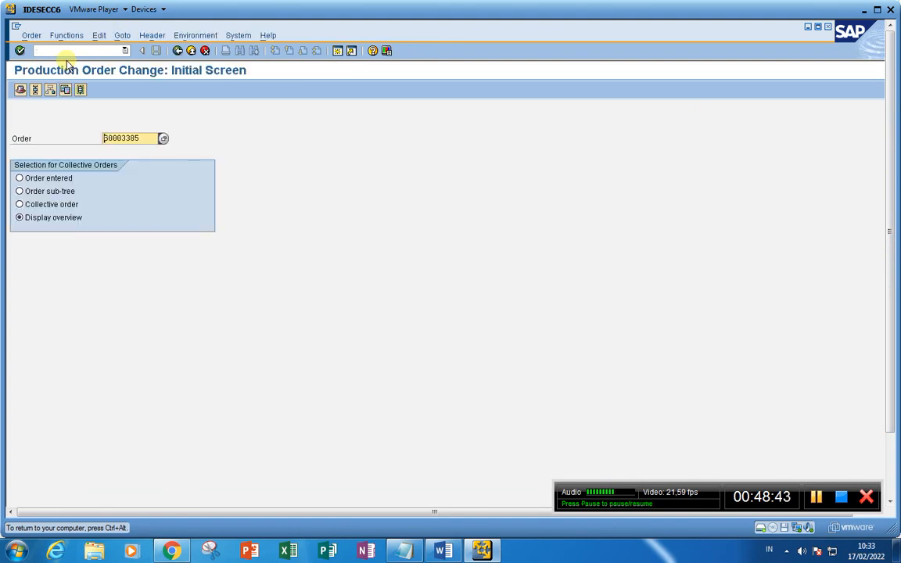
key("Return")
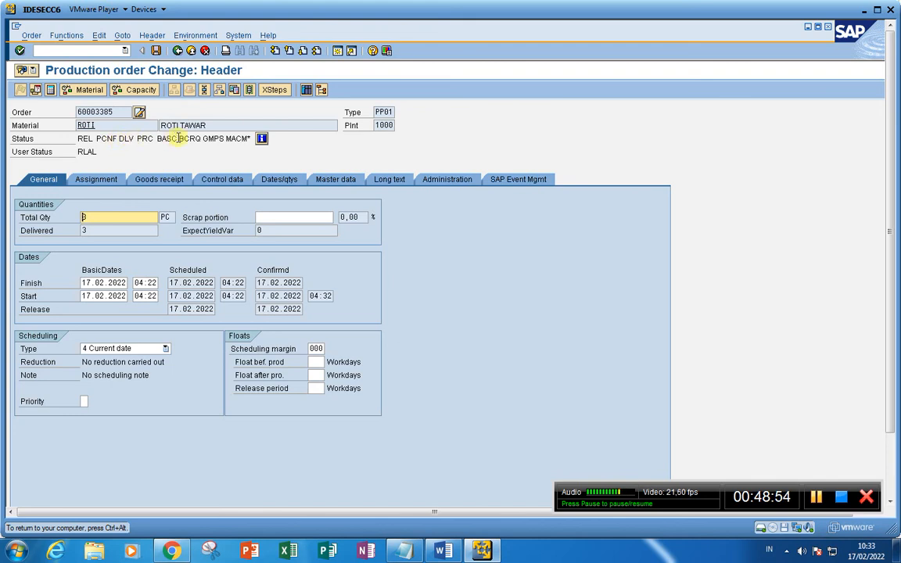
left_click(205, 139)
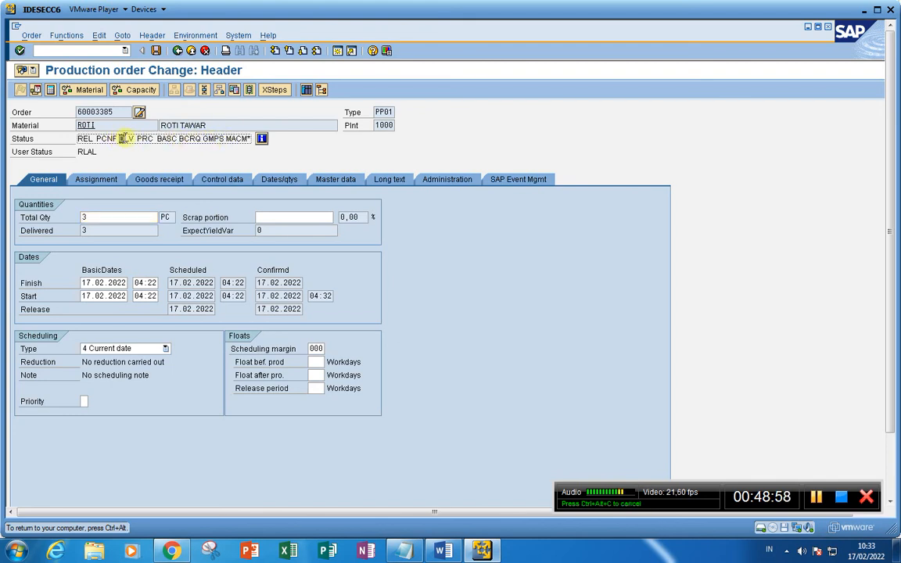
left_click_drag(124, 138, 130, 138)
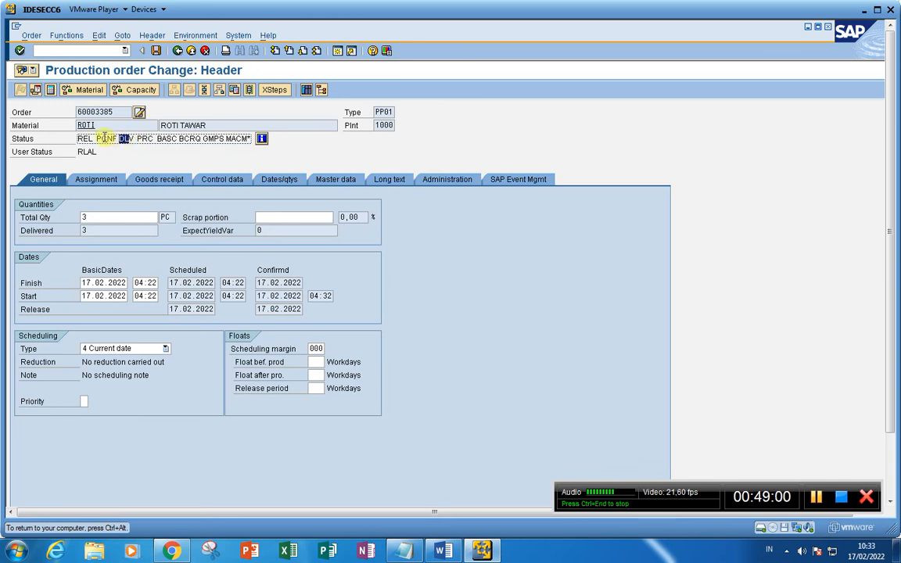
left_click(261, 138)
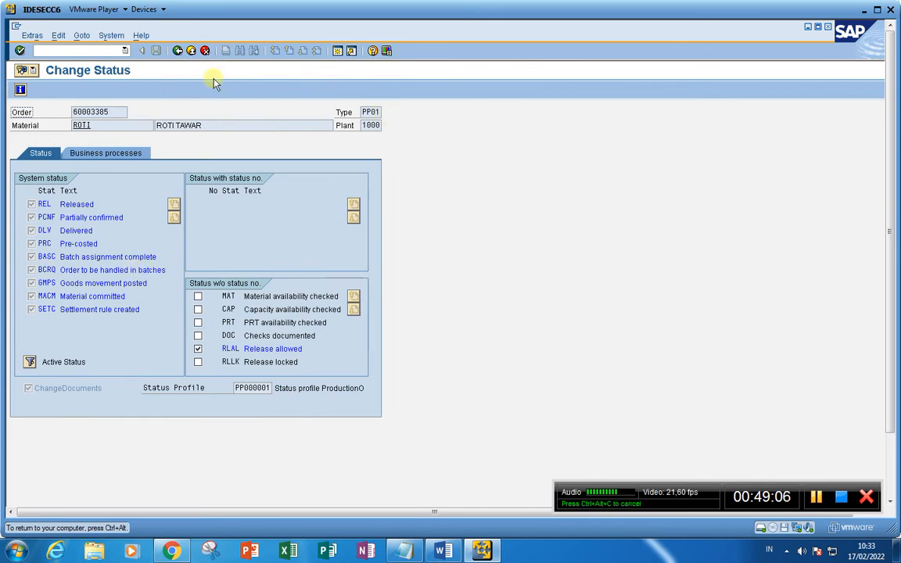
left_click(178, 50)
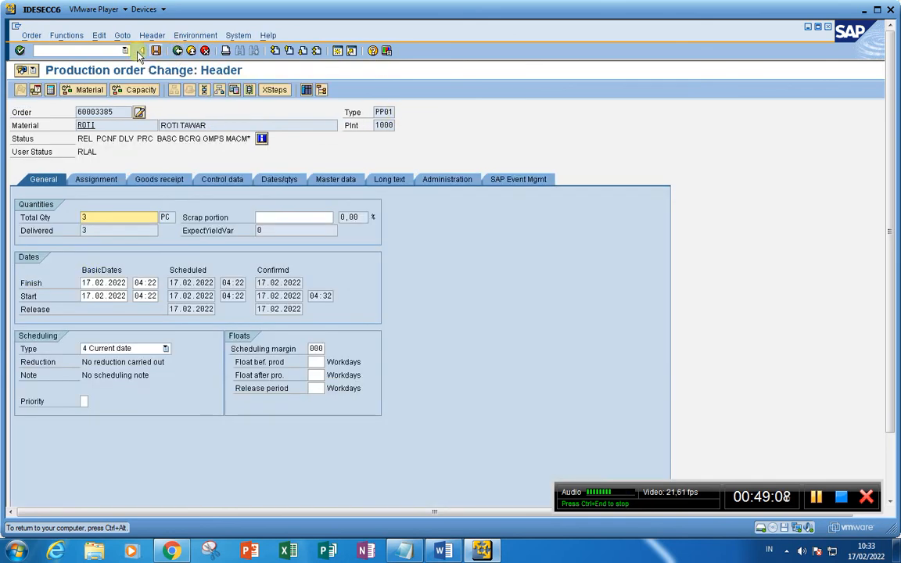
Leave the order and run the material document list for TELOR in plant 1000, storage location 0001
left_click(62, 53)
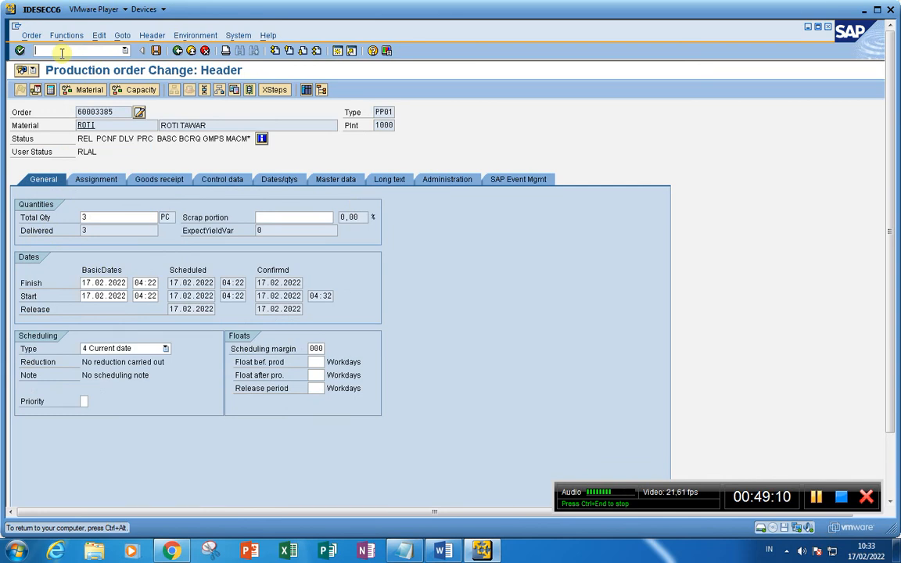
type("/n")
key("Return")
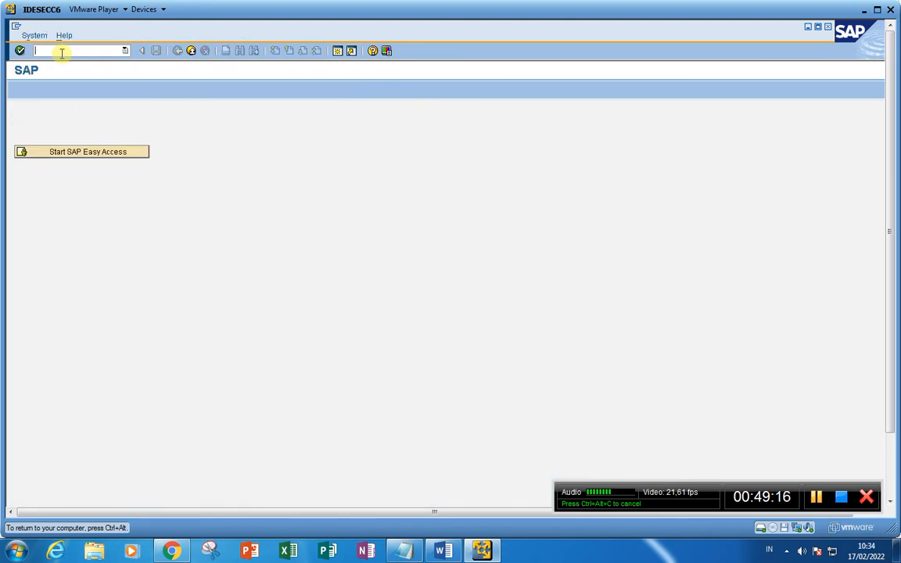
type("mb5")
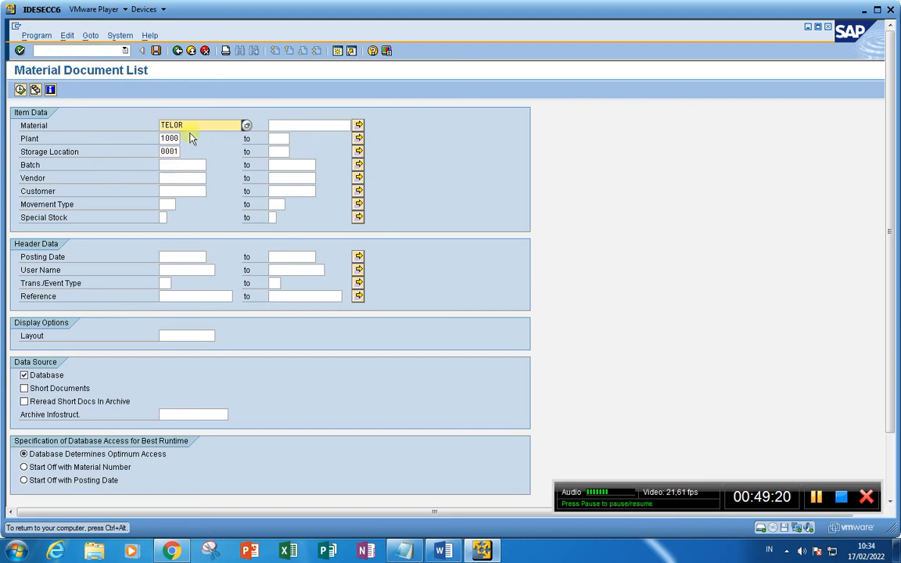
left_click(20, 89)
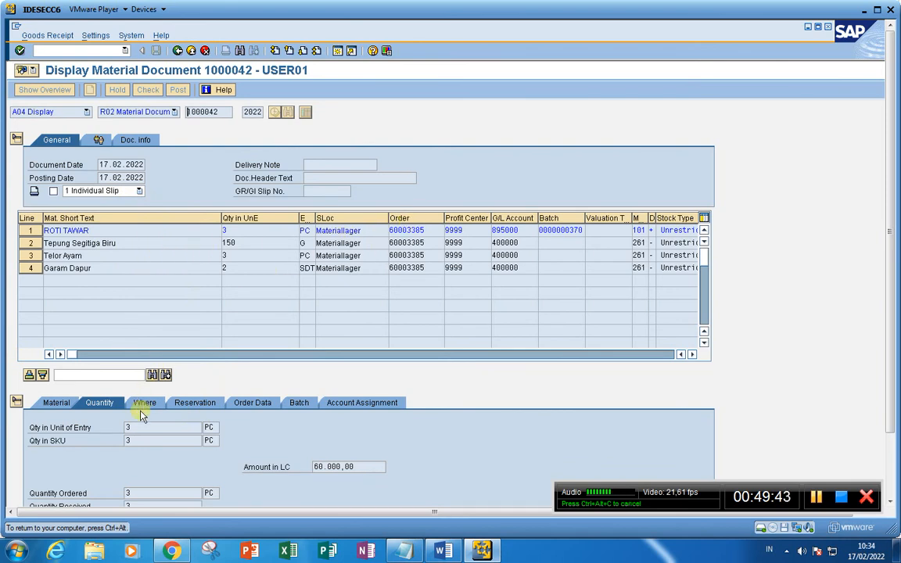
Examine the ROTI TAWAR item's material and the Tepung Segitiga Biru item's quantity, movement and reservation data in the material document
left_click(58, 403)
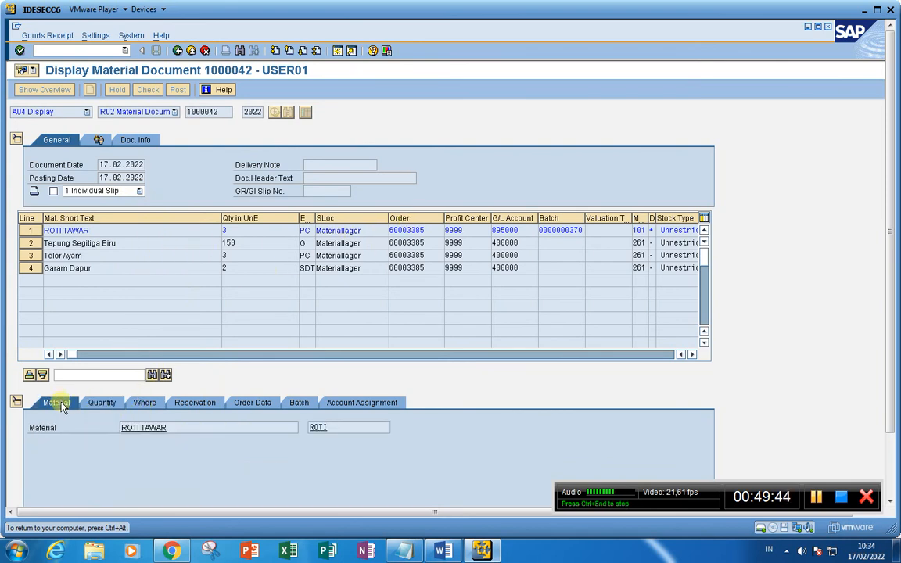
left_click(33, 244)
left_click(110, 402)
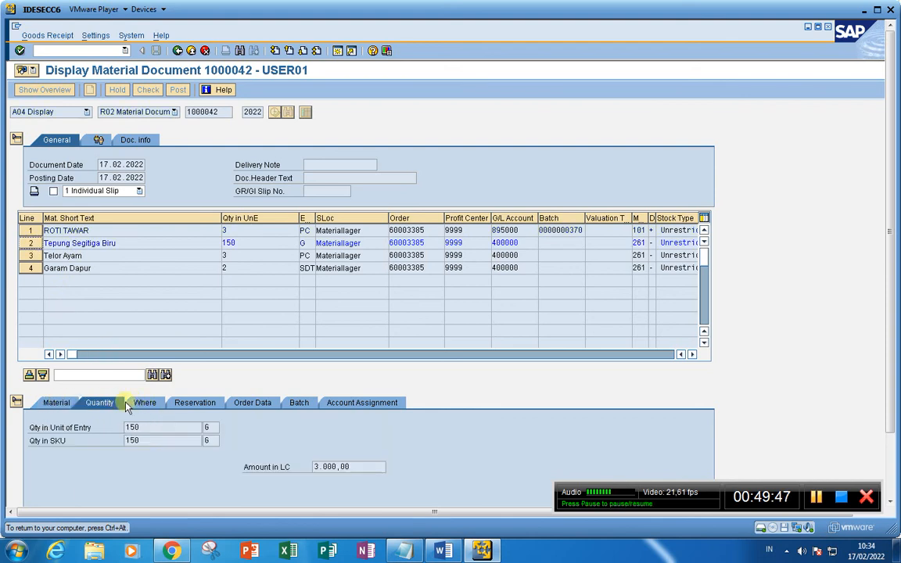
left_click(149, 404)
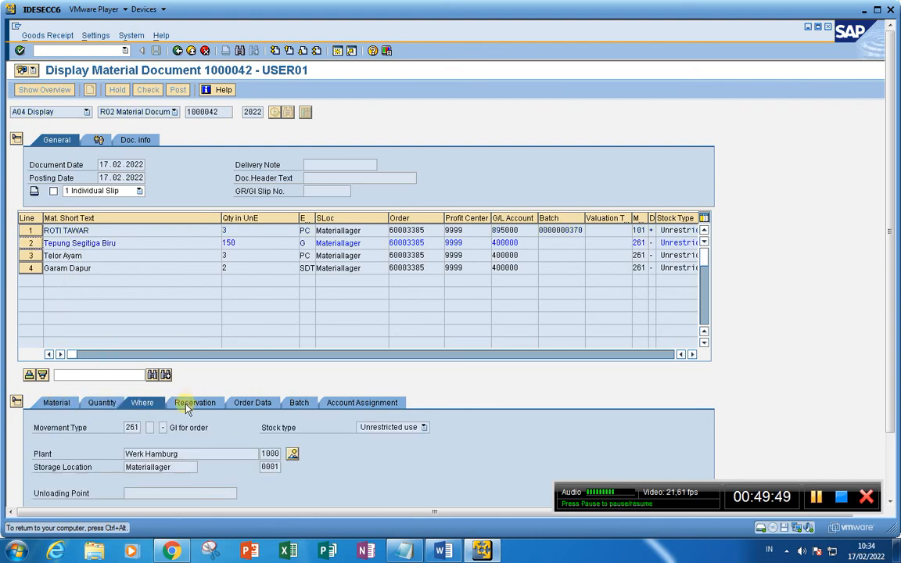
left_click(187, 407)
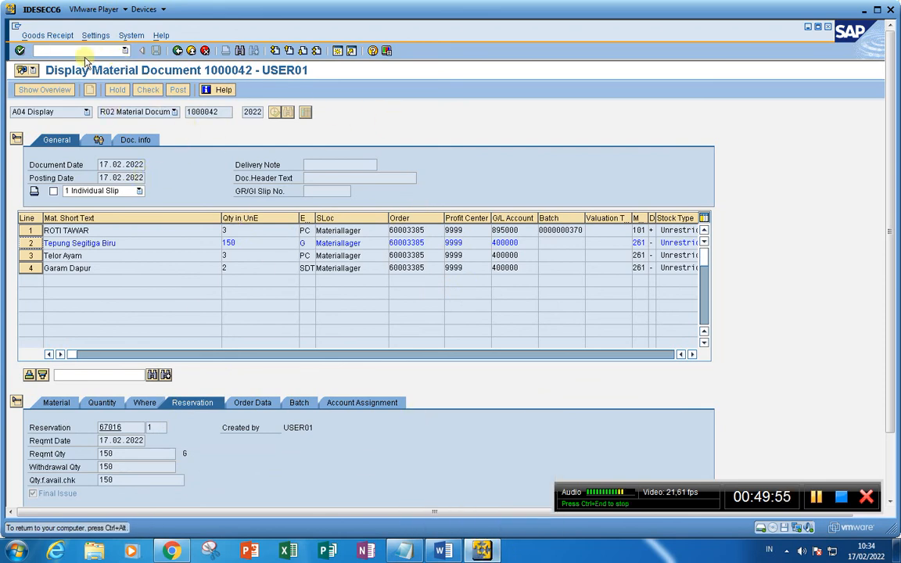
Reopen the production order in change mode and set it to technically complete
left_click(57, 49)
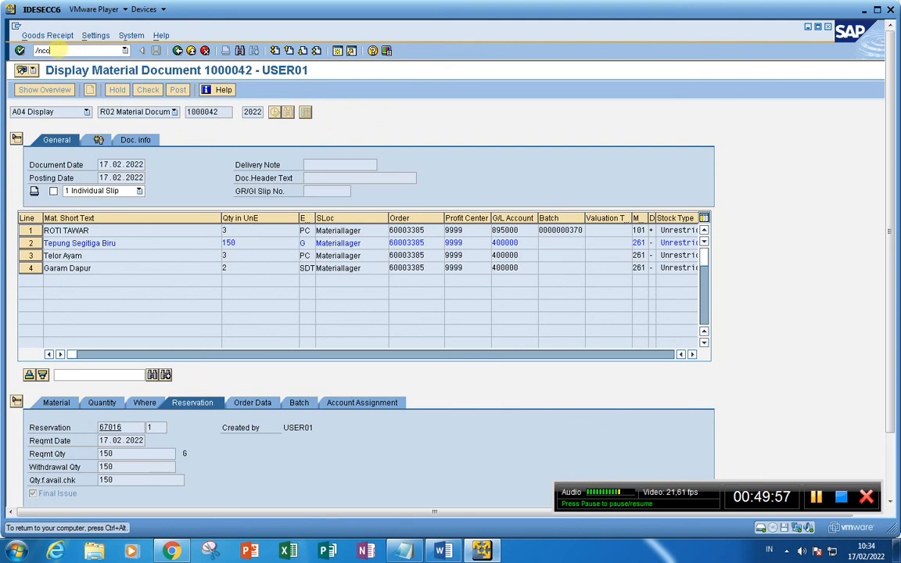
key("Return")
key("Return")
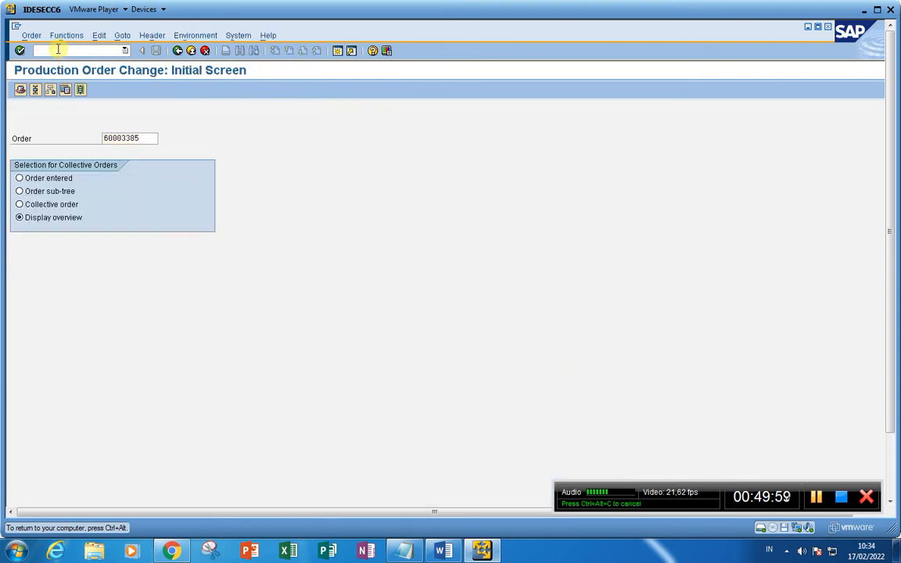
left_click(58, 35)
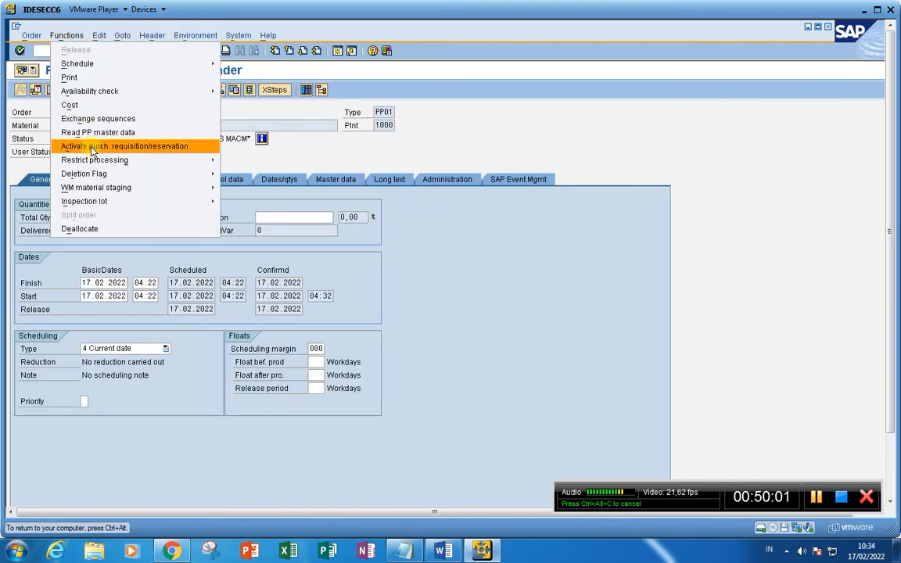
mouse_move(137, 160)
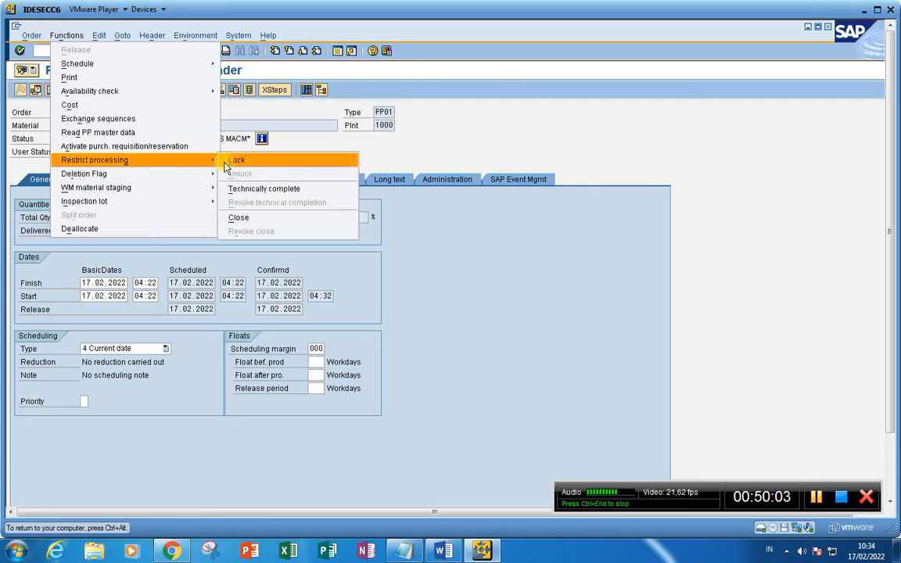
left_click(260, 191)
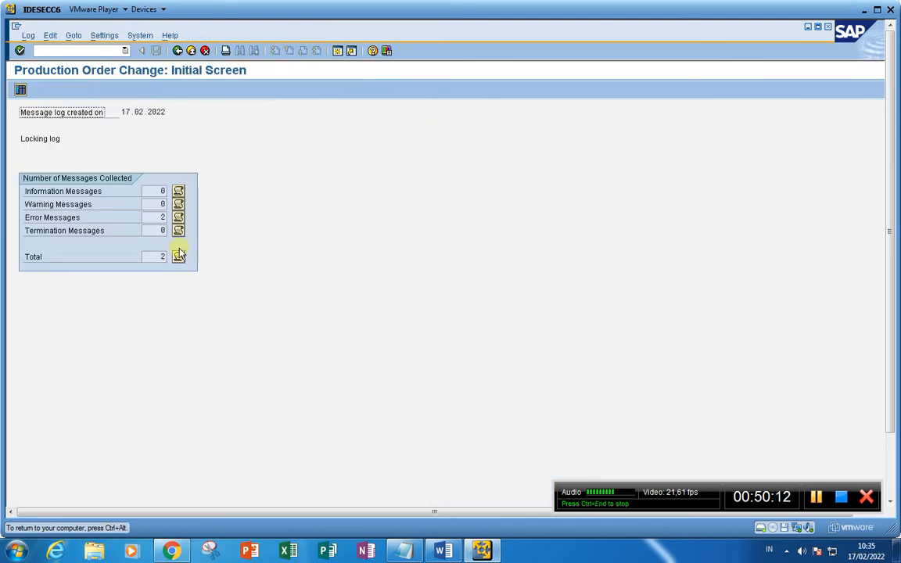
Leave the locking log, reopen the production order with co02 and acknowledge the notice to check its header status
left_click(63, 50)
type("/")
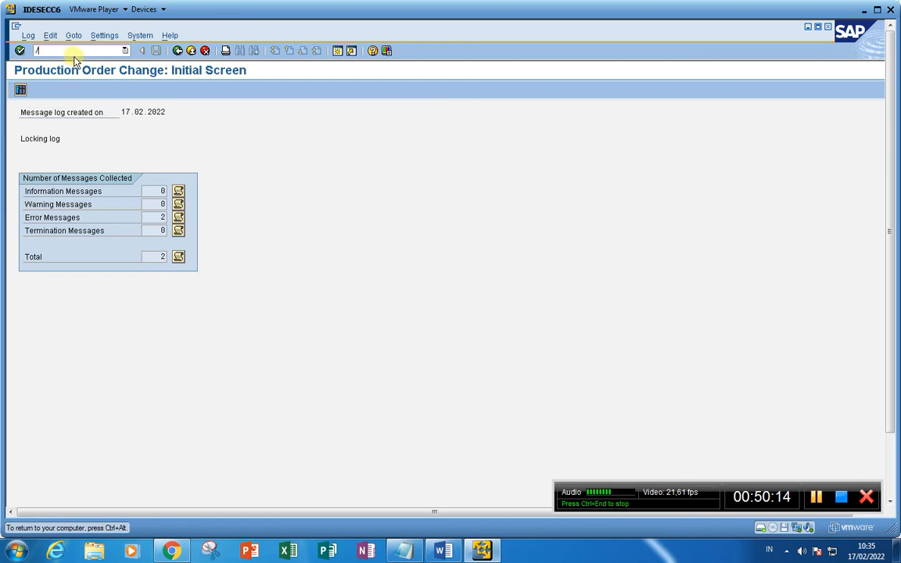
type("n")
key("Return")
type("co0")
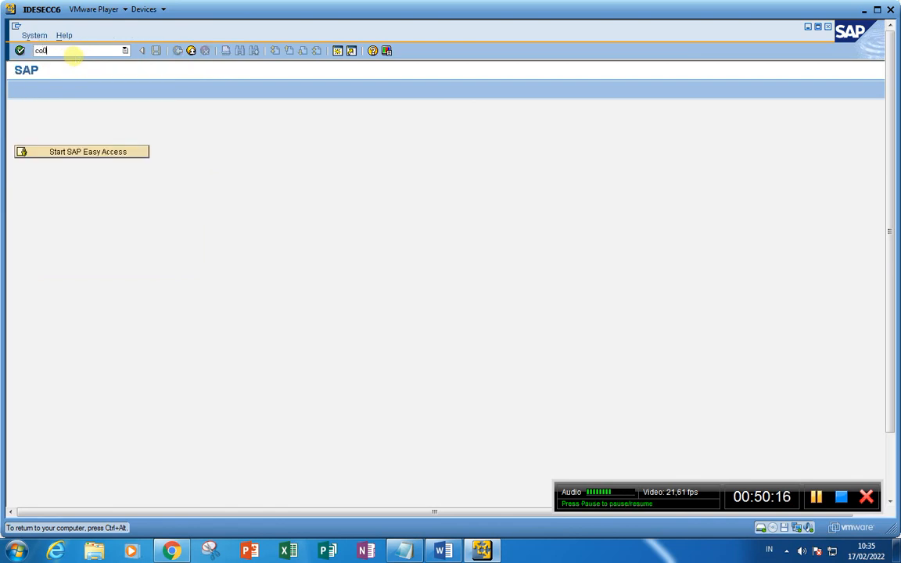
type("2")
key("Return")
key("Return")
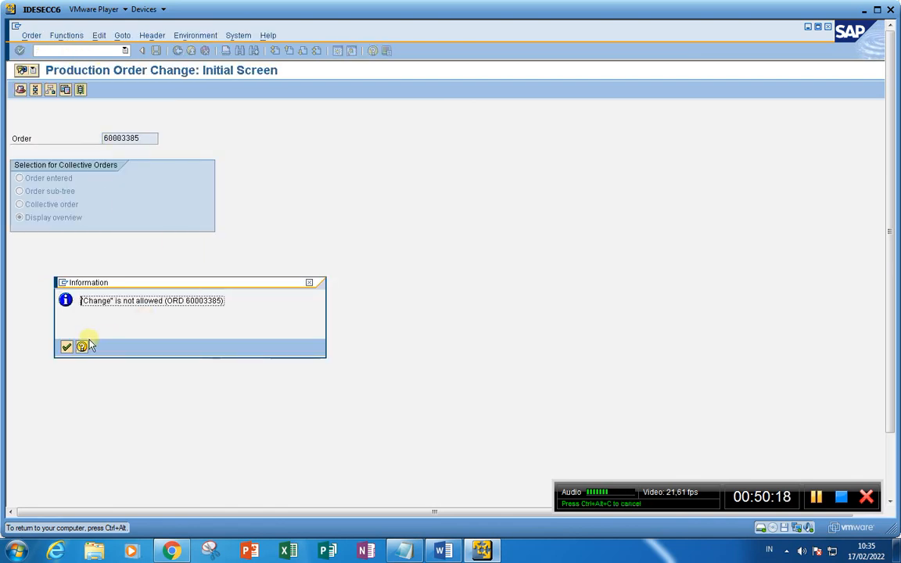
left_click(63, 352)
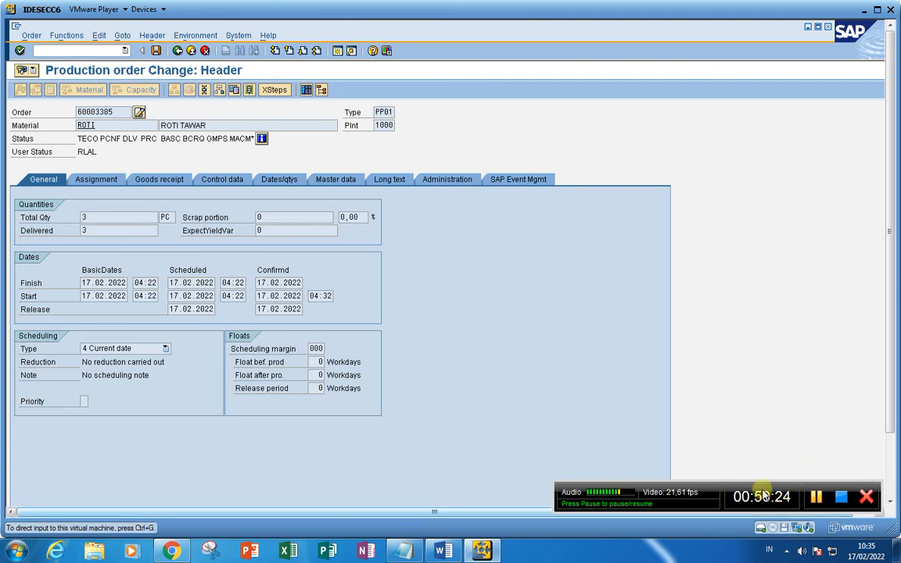
Switch to the Word document Presentasi Konversi dan Backflushing and review its ROTI and TEPUNG material master screenshots
left_click_drag(752, 480, 754, 506)
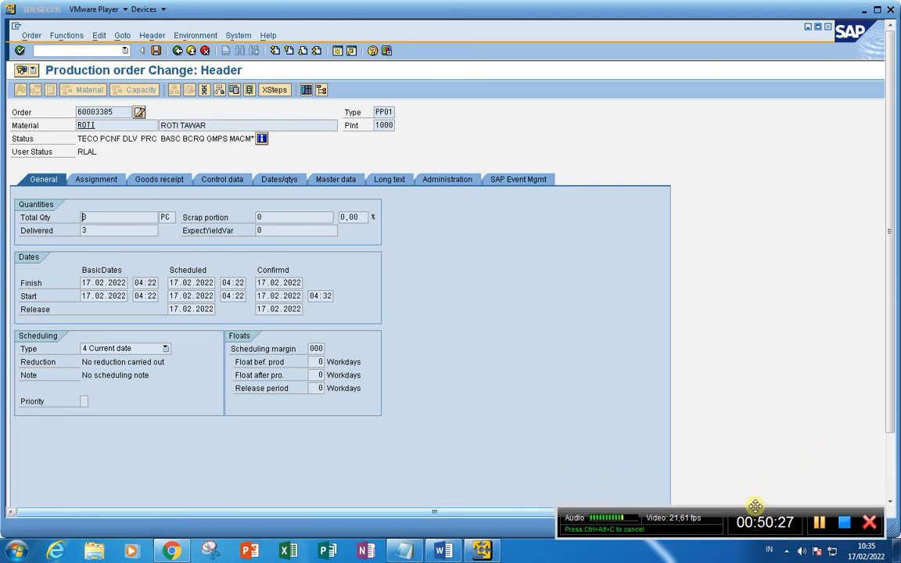
left_click(442, 551)
scroll(359, 311, "down", 8)
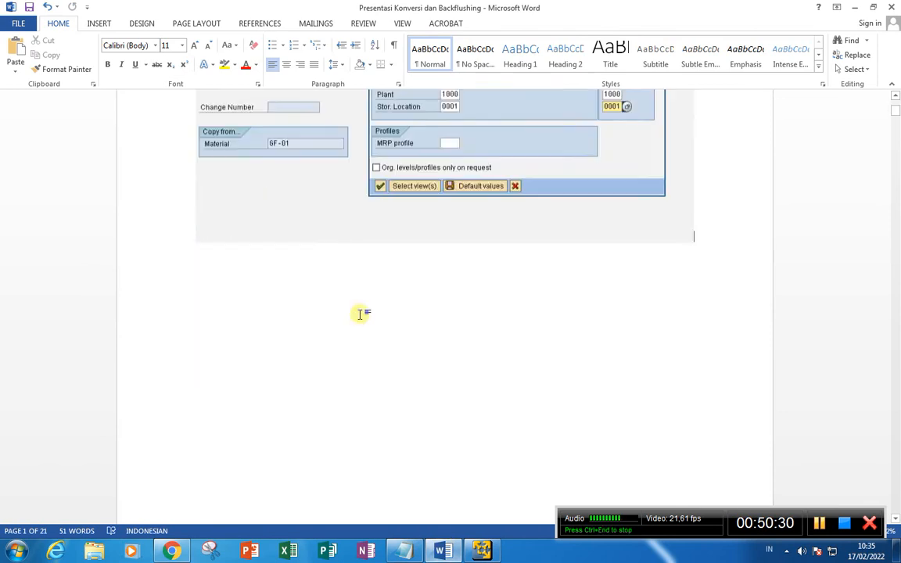
scroll(359, 310, "down", 8)
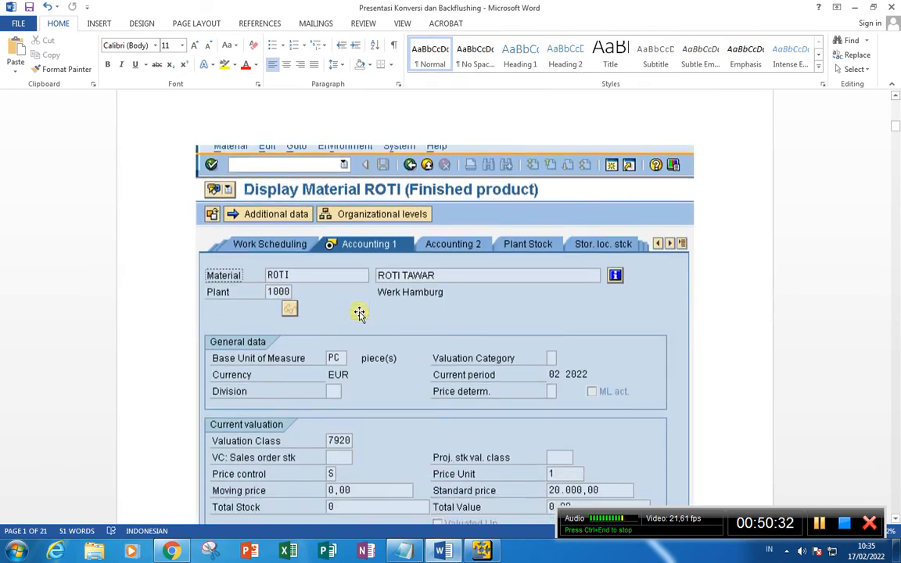
scroll(359, 313, "down", 8)
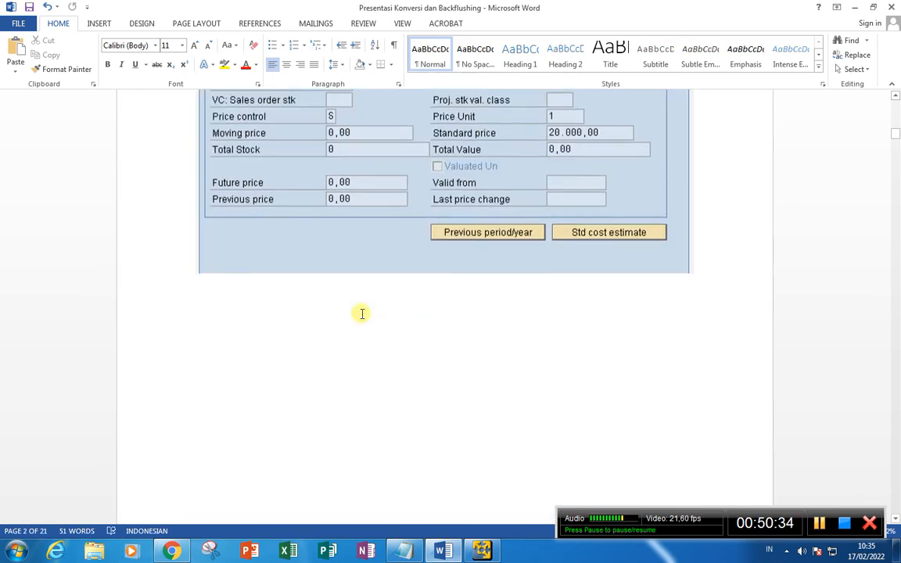
scroll(361, 322, "down", 8)
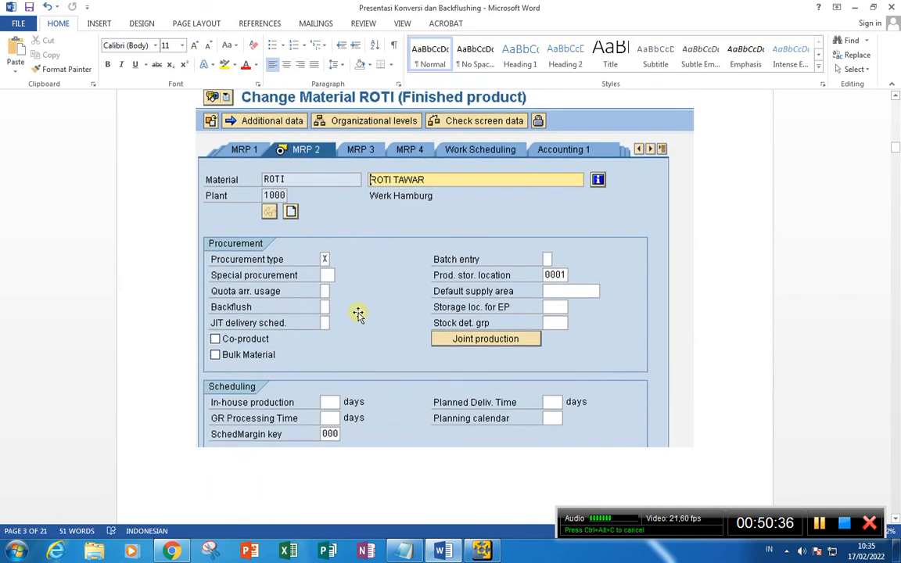
scroll(356, 323, "down", 8)
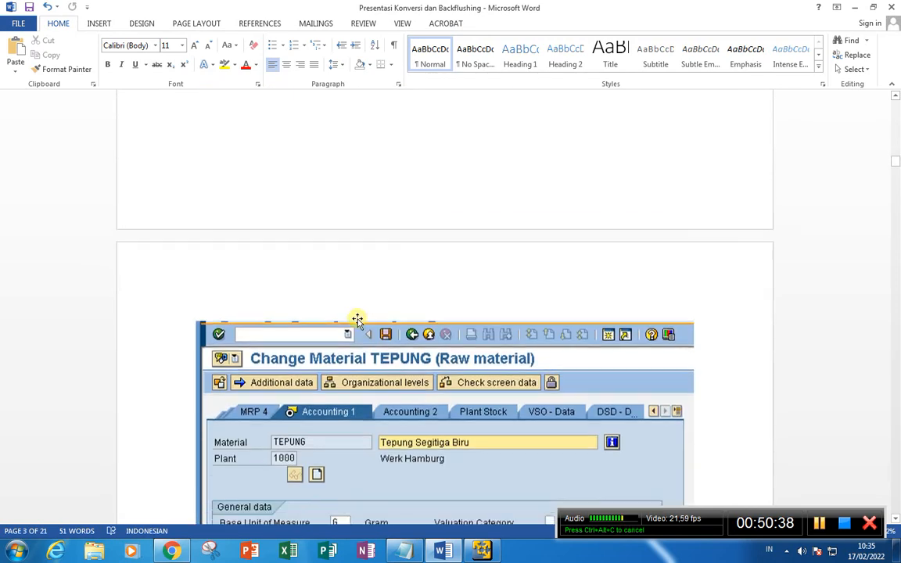
scroll(356, 332, "down", 4)
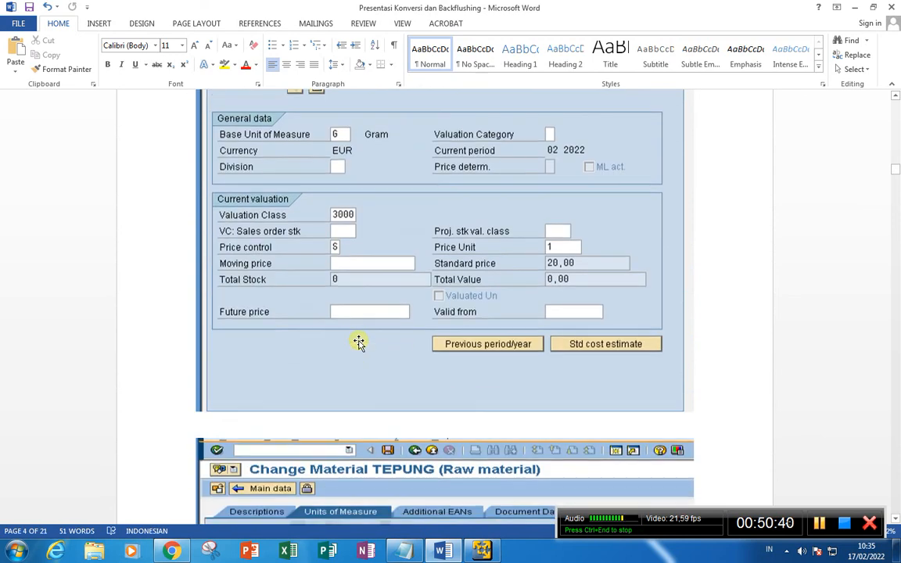